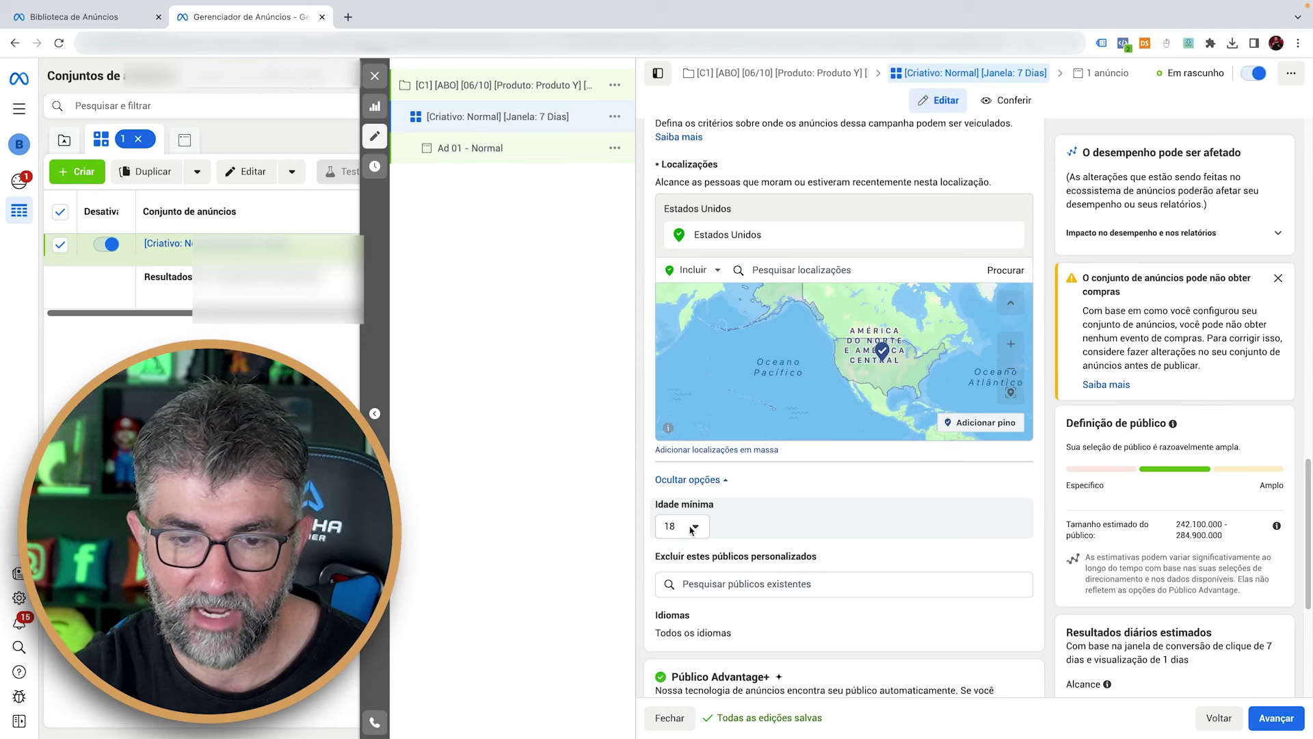
# Set the ad set's minimum age to 21 and its audience language to Espanhol (todas)
pyautogui.click(691, 528)
pyautogui.click(727, 636)
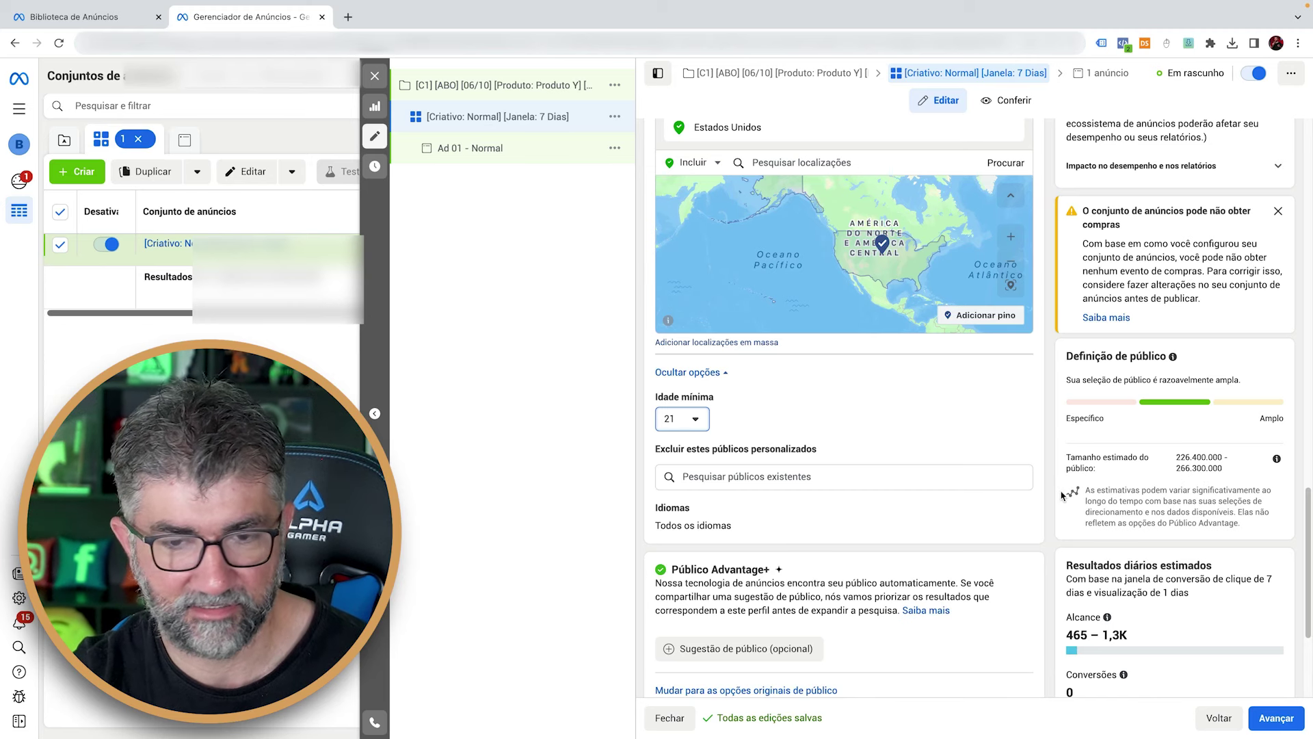
pyautogui.click(1009, 513)
pyautogui.write('espanhol')
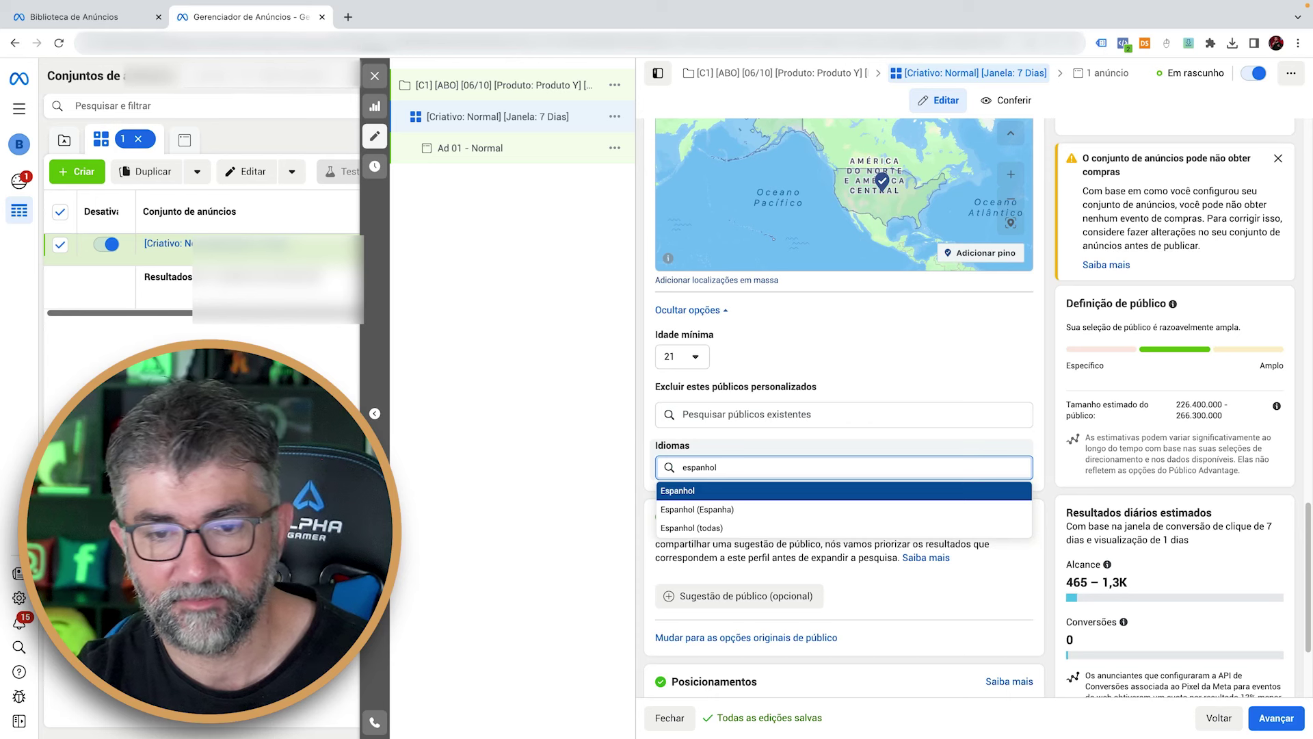
pyautogui.click(768, 529)
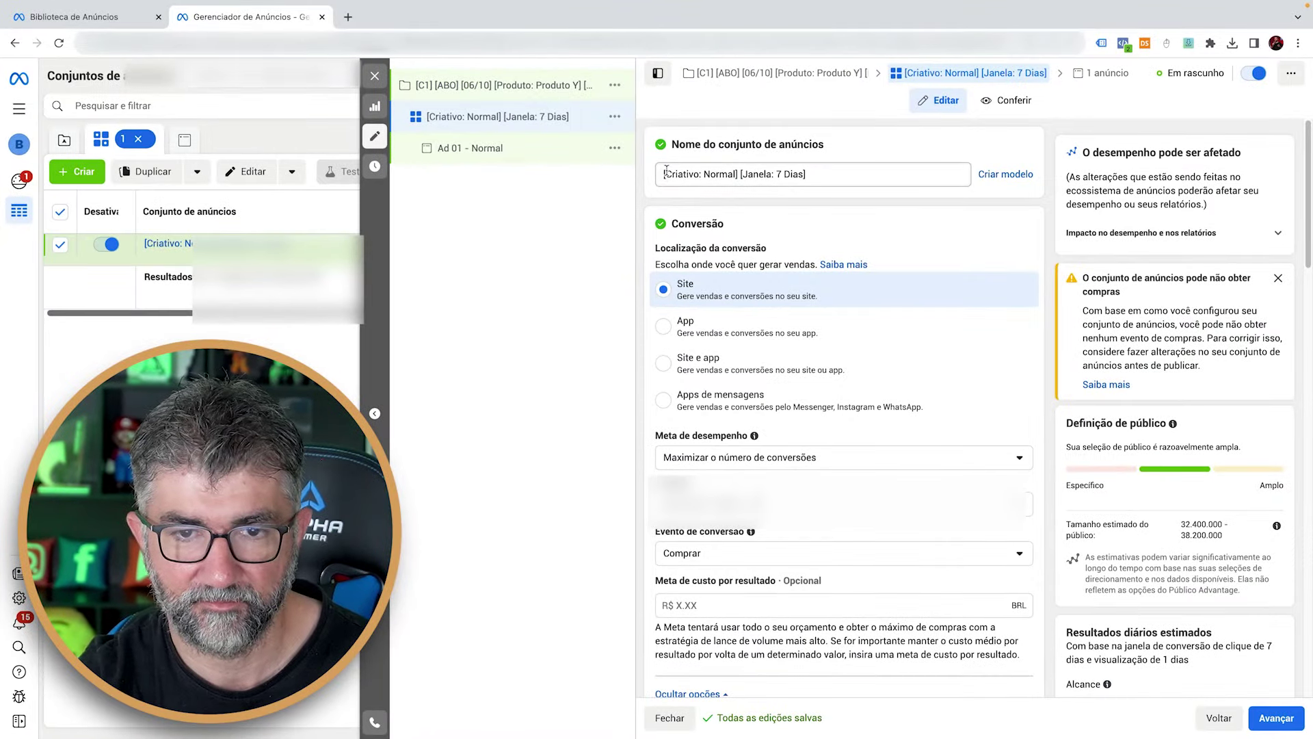
# Add the uppercase country tag "[USA]" at the beginning of the ad set name, before the Criativo tag
pyautogui.click(666, 172)
pyautogui.write('[usa')
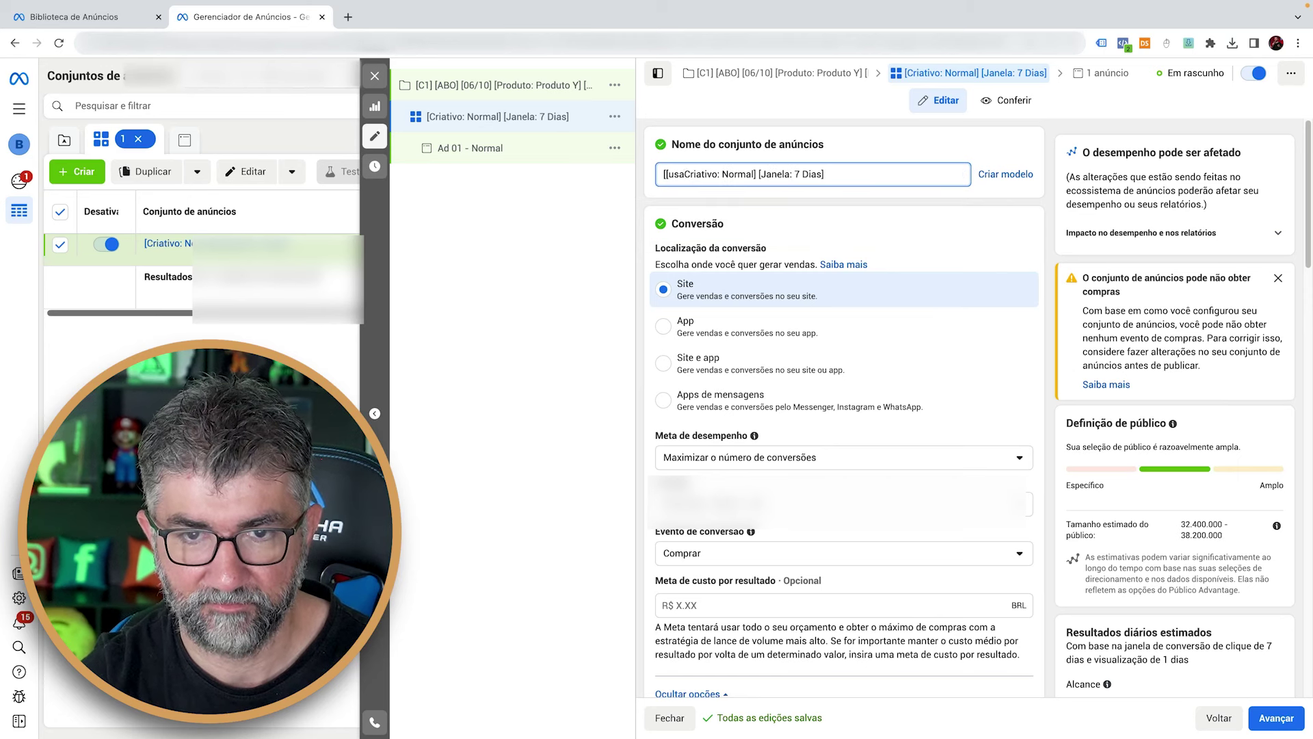
pyautogui.press('BackSpace')
pyautogui.press('BackSpace')
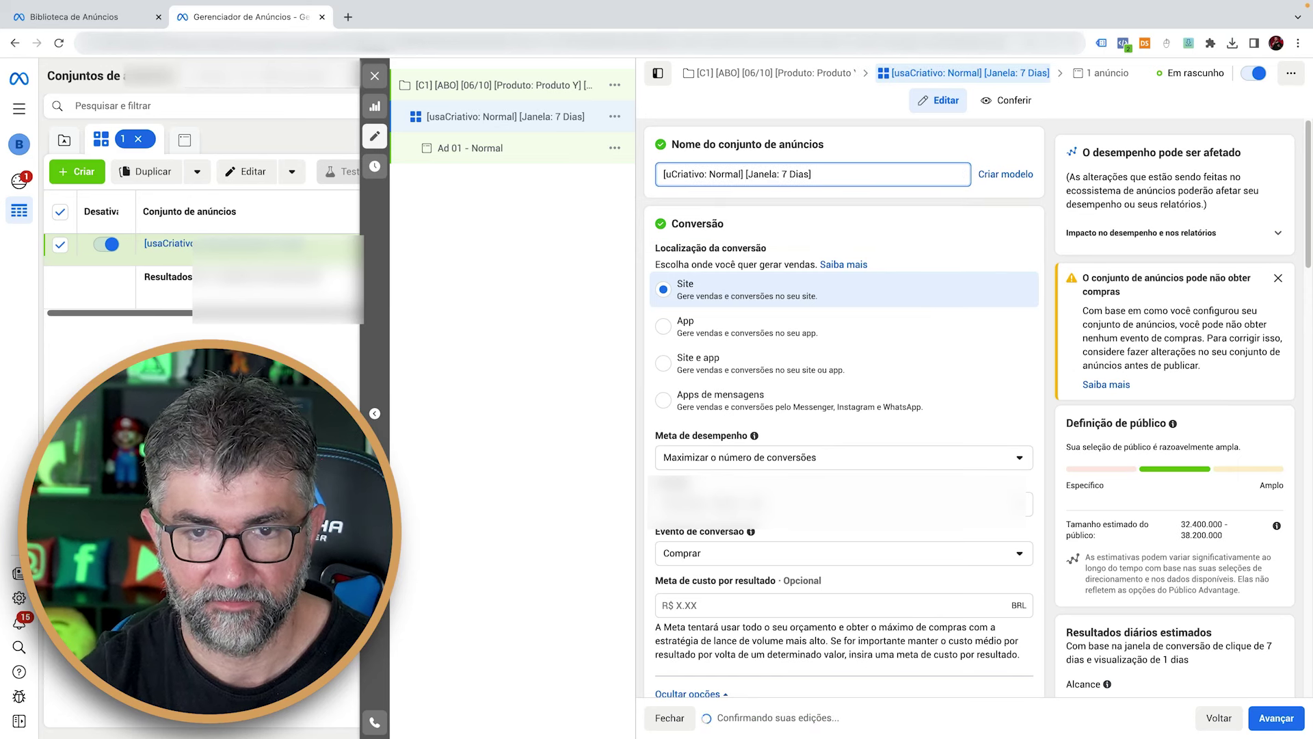
pyautogui.press('BackSpace')
pyautogui.write('USA]')
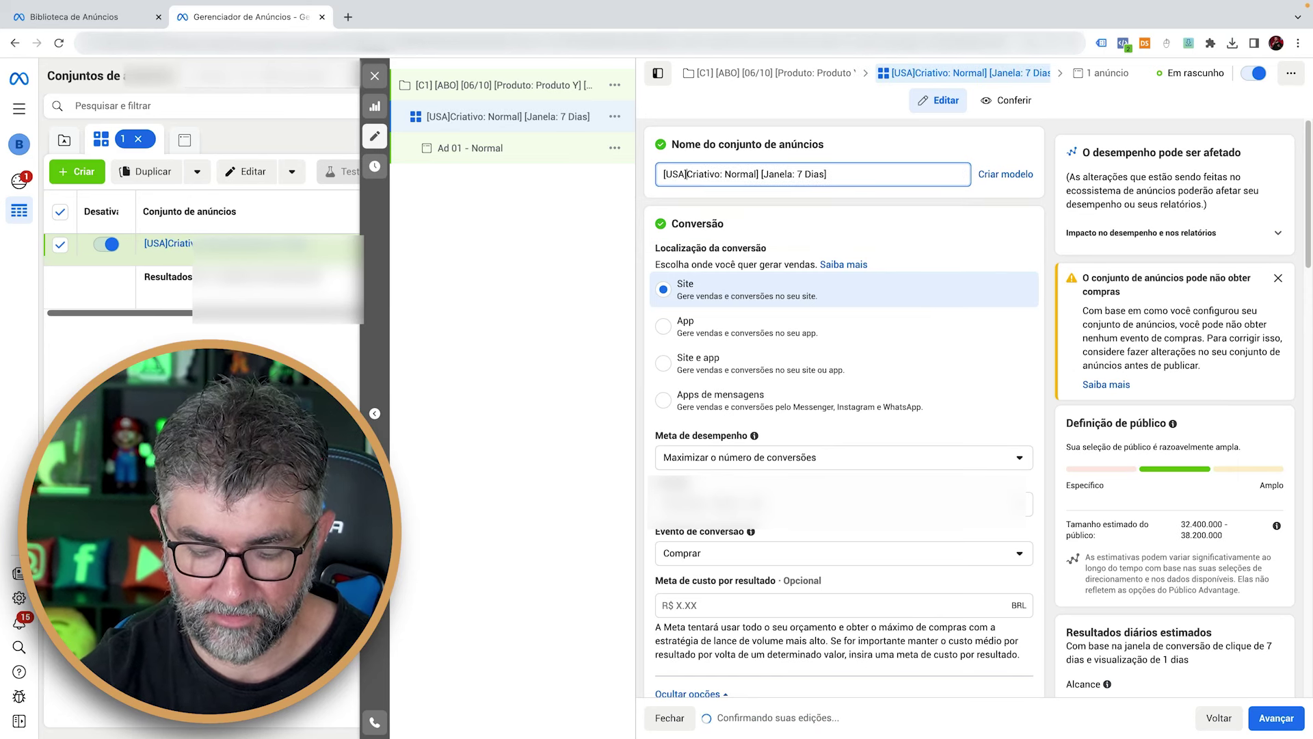
pyautogui.write(' [')
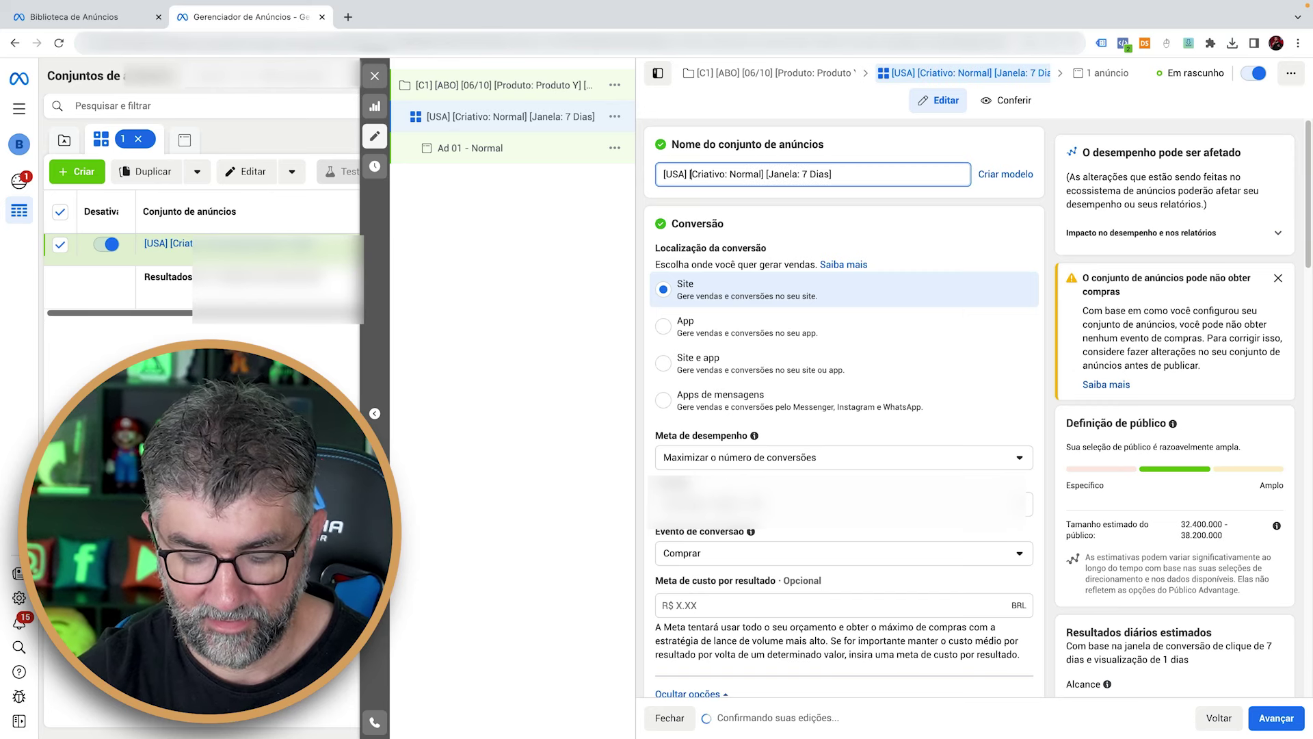
# Insert the audience tag "[Público: Aberto | M/H 21+]" before Criativo in the ad set name
pyautogui.write('[Público: Aberto')
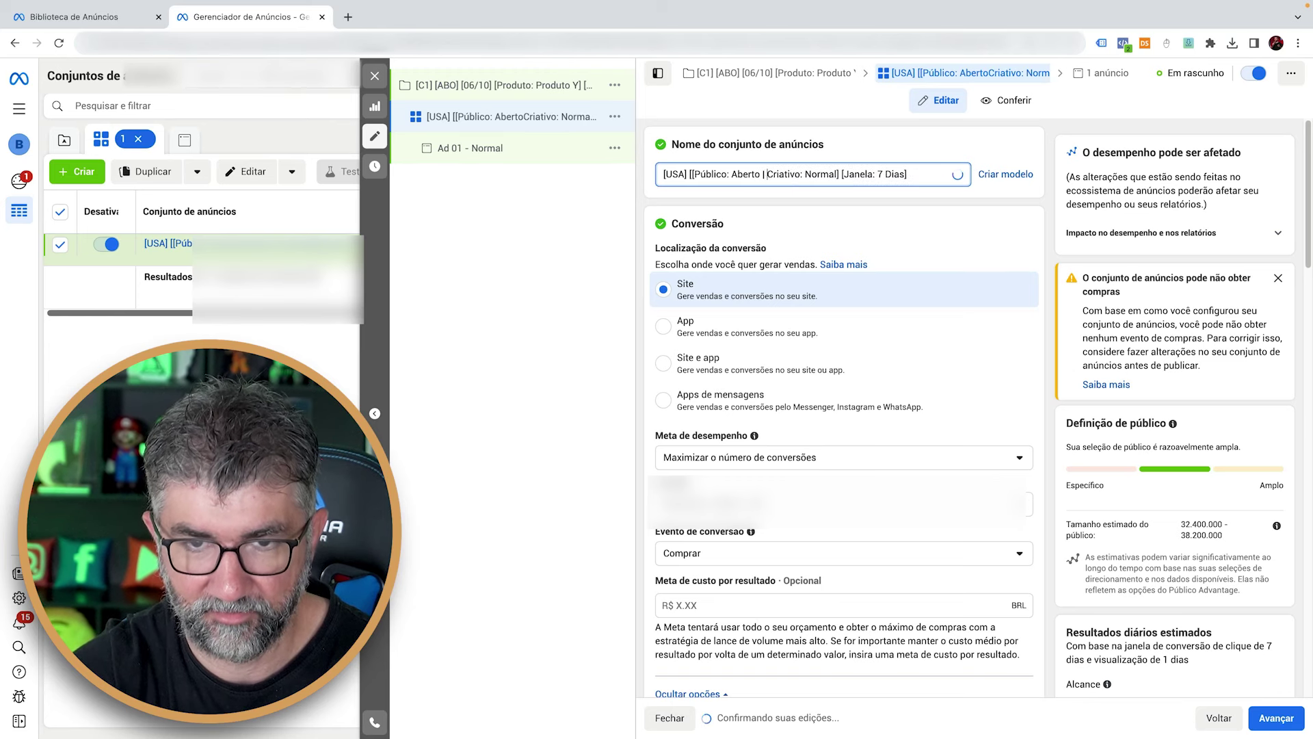
pyautogui.write('| M/H')
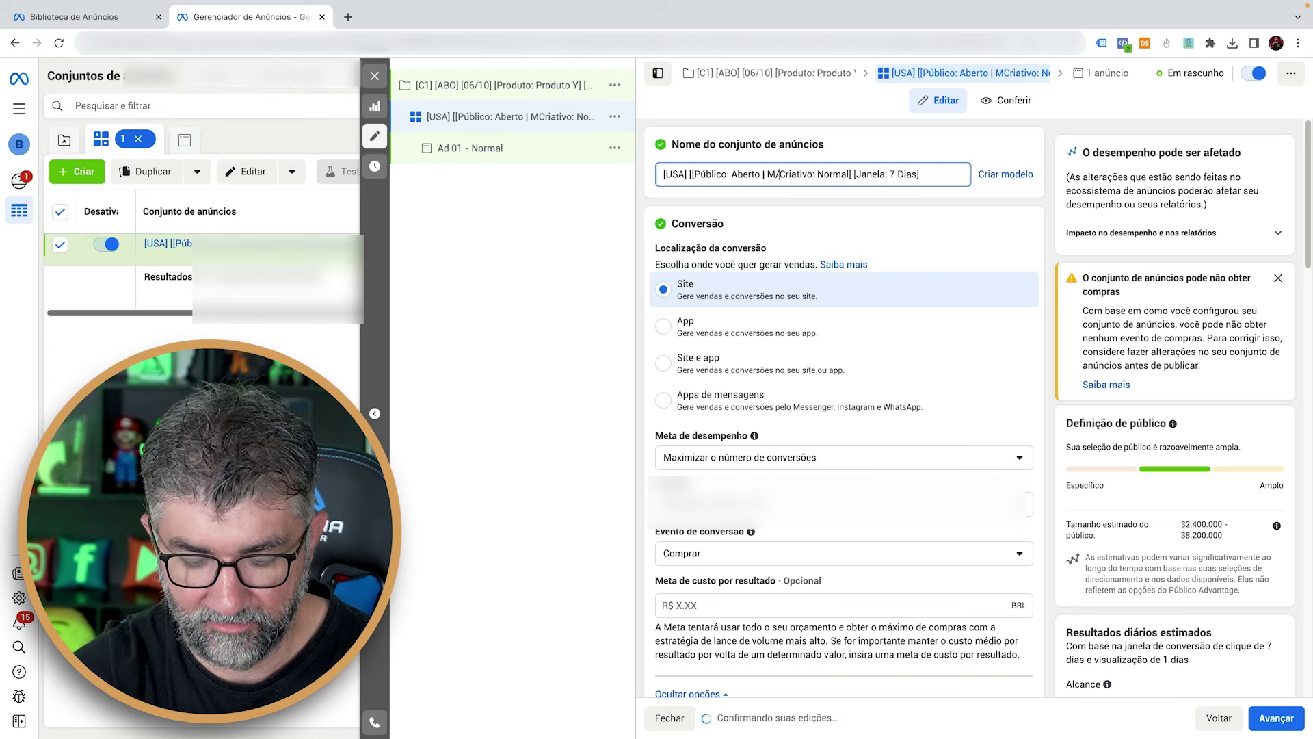
pyautogui.write(' 21')
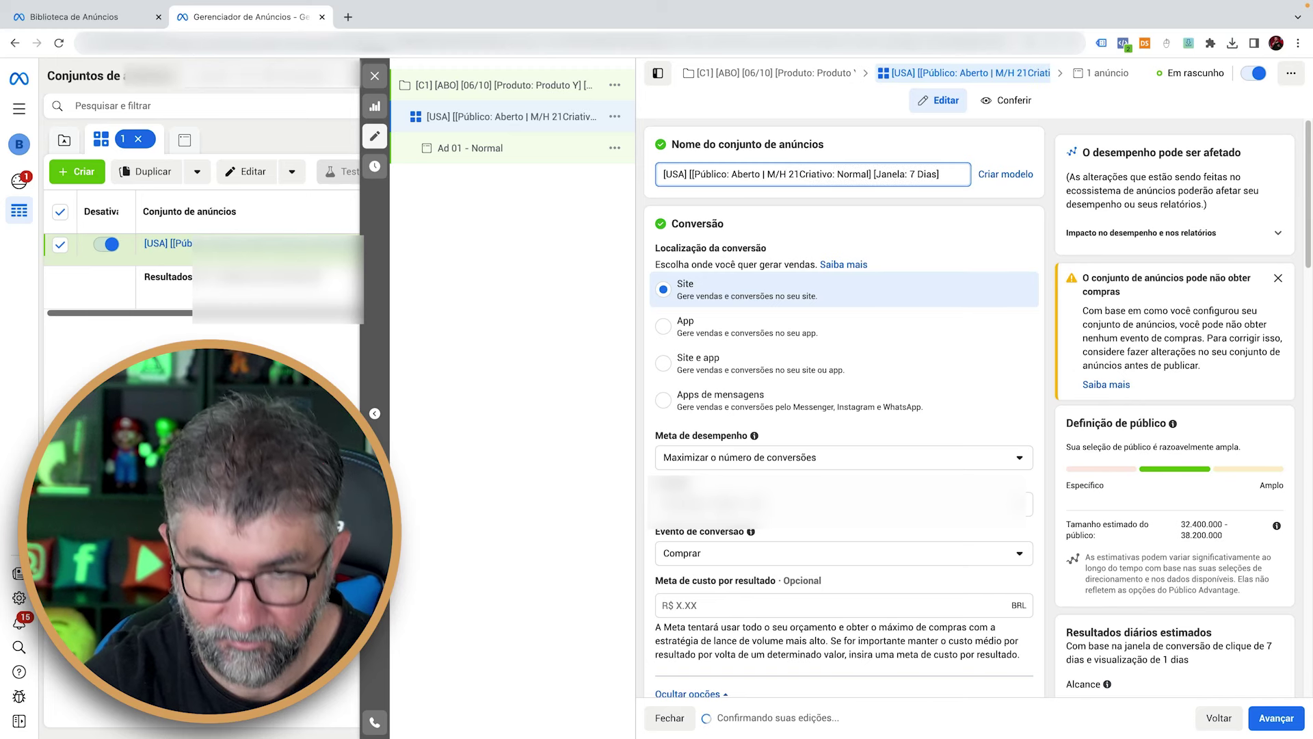
pyautogui.write('+')
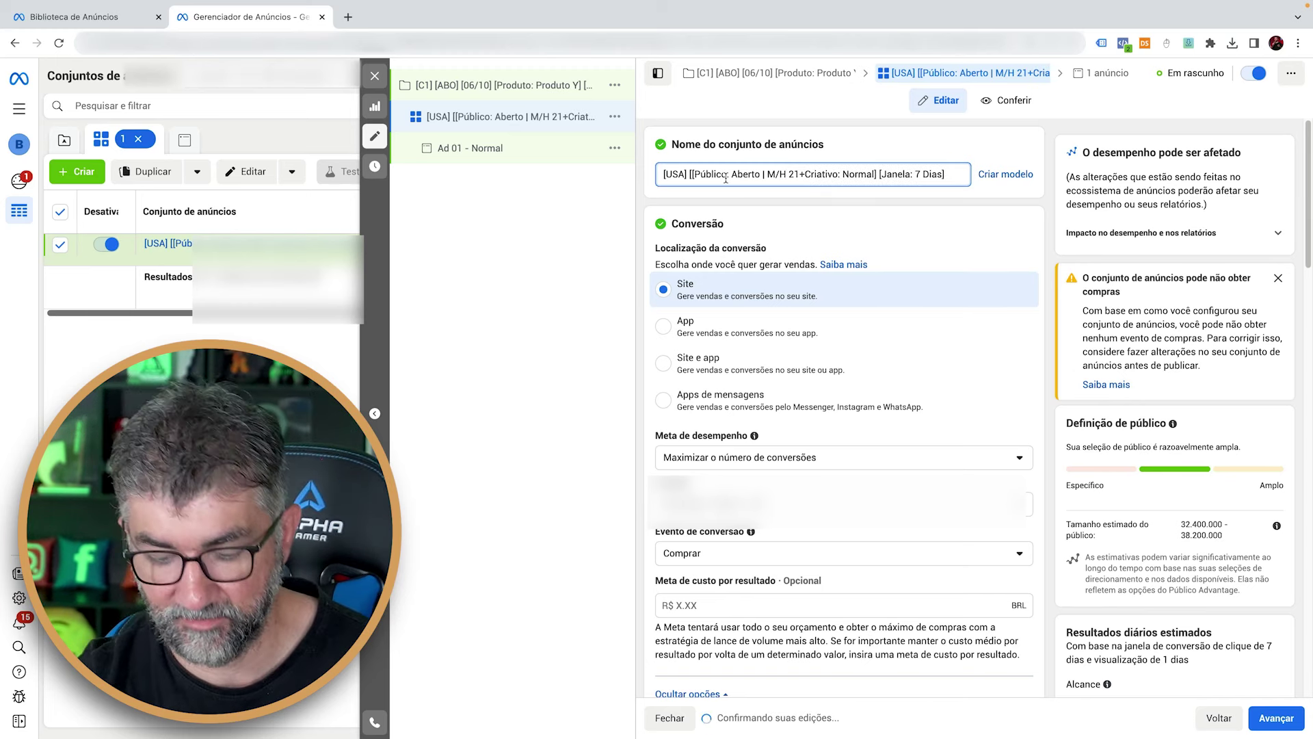
pyautogui.write(']')
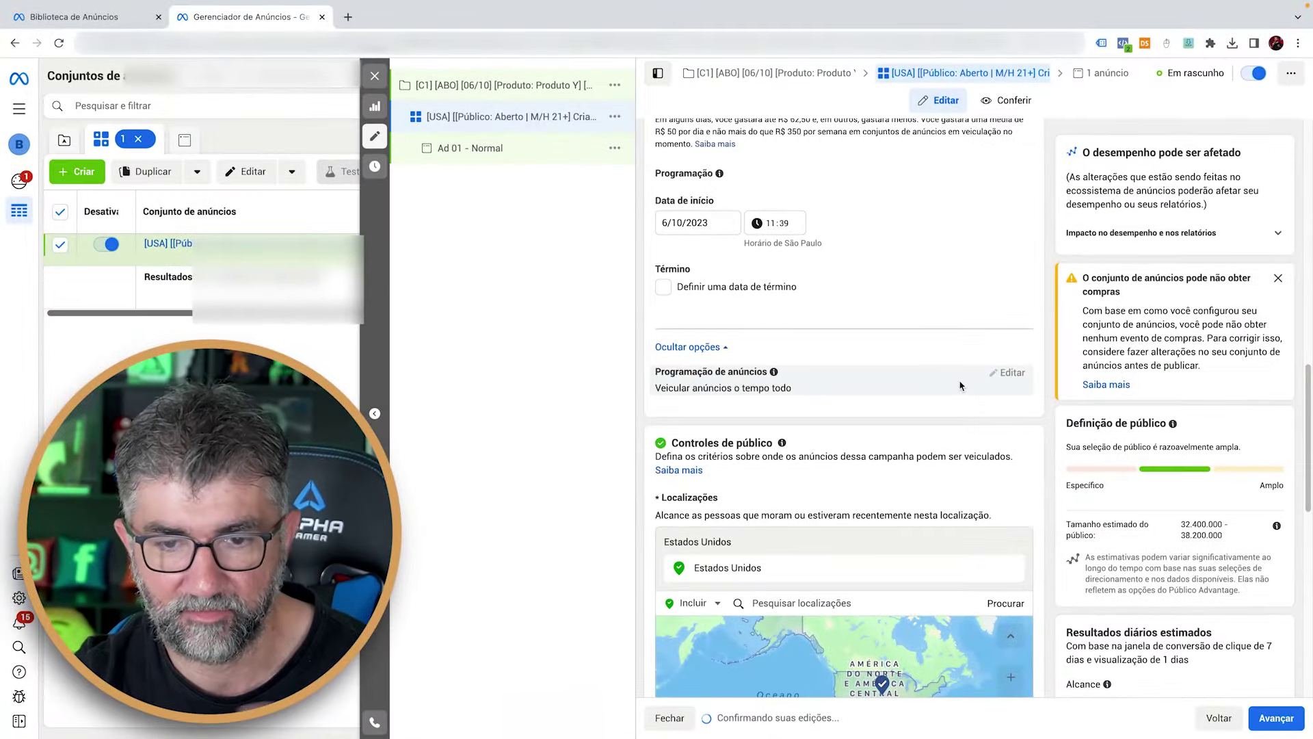
# Switch the ad set from the Advantage+ audience to the original audience options
pyautogui.scroll(-6, 961, 386)
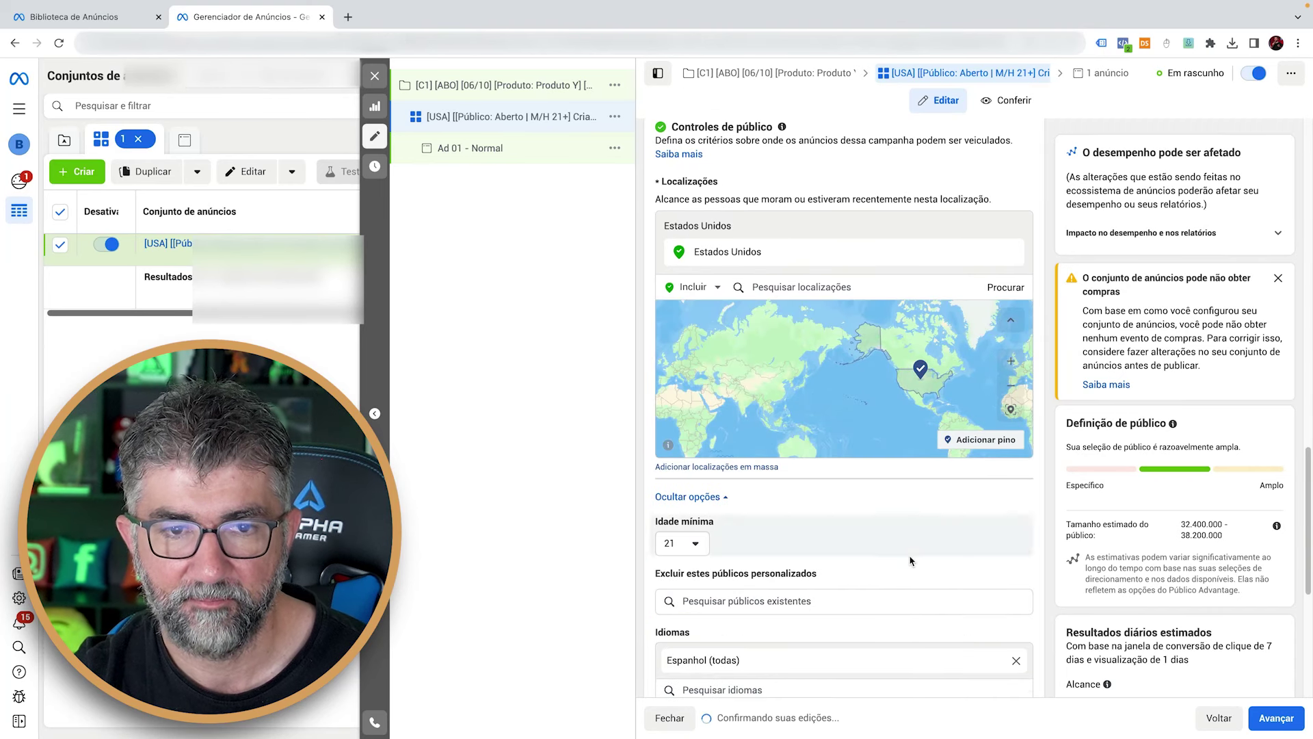
pyautogui.scroll(-3, 912, 557)
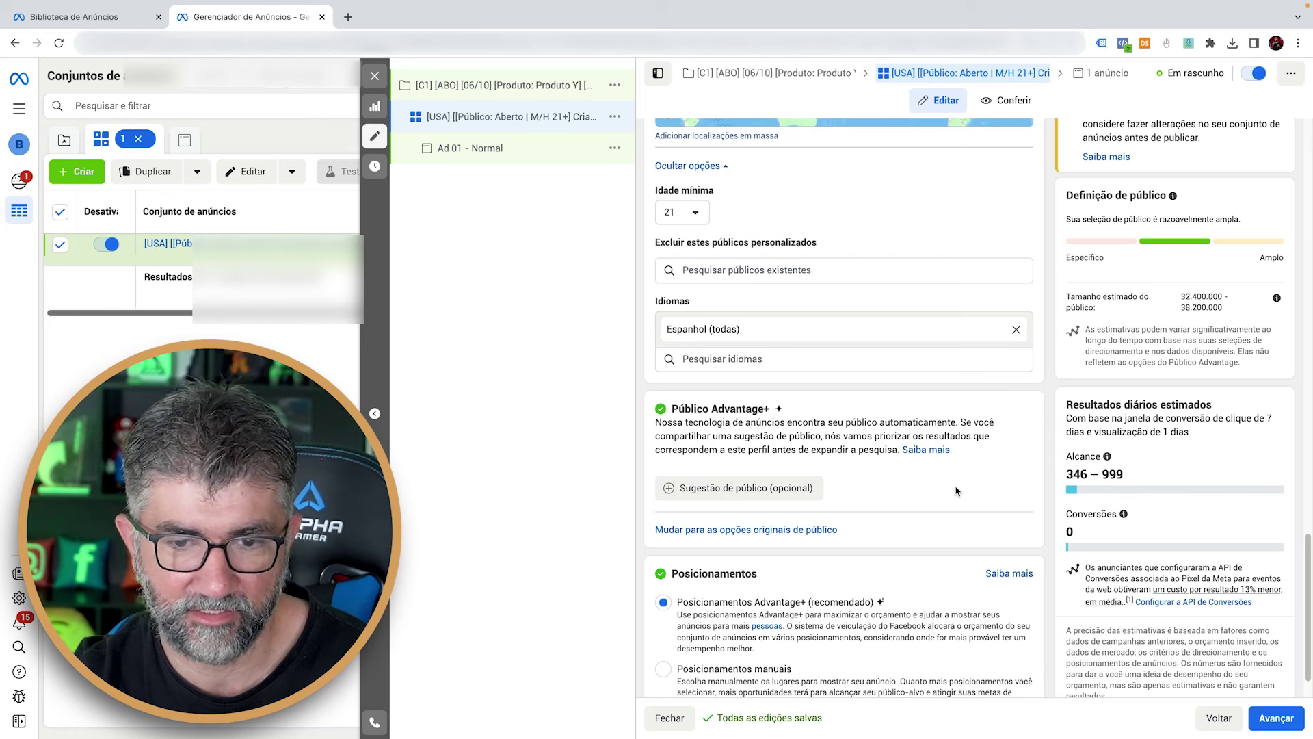
pyautogui.click(825, 531)
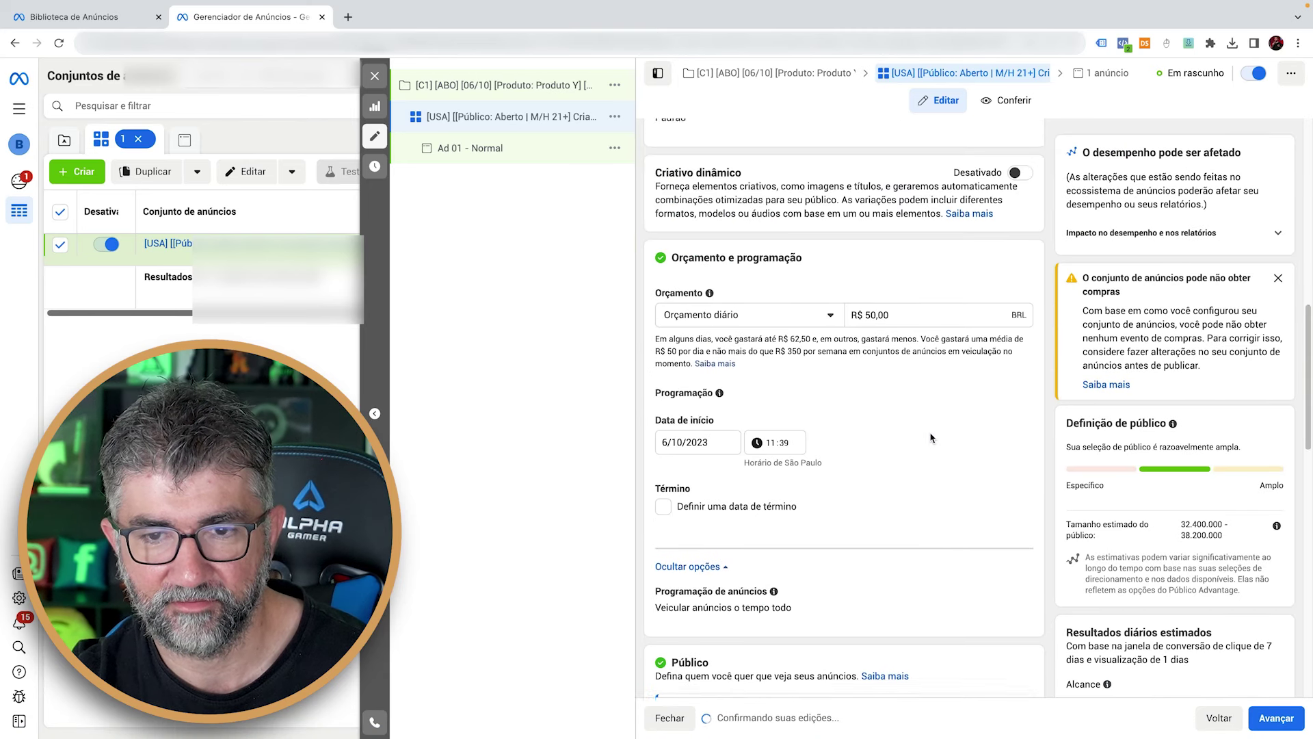
# Review the original audience settings, including location, age, gender, detailed targeting, languages and placements
pyautogui.scroll(-8, 930, 437)
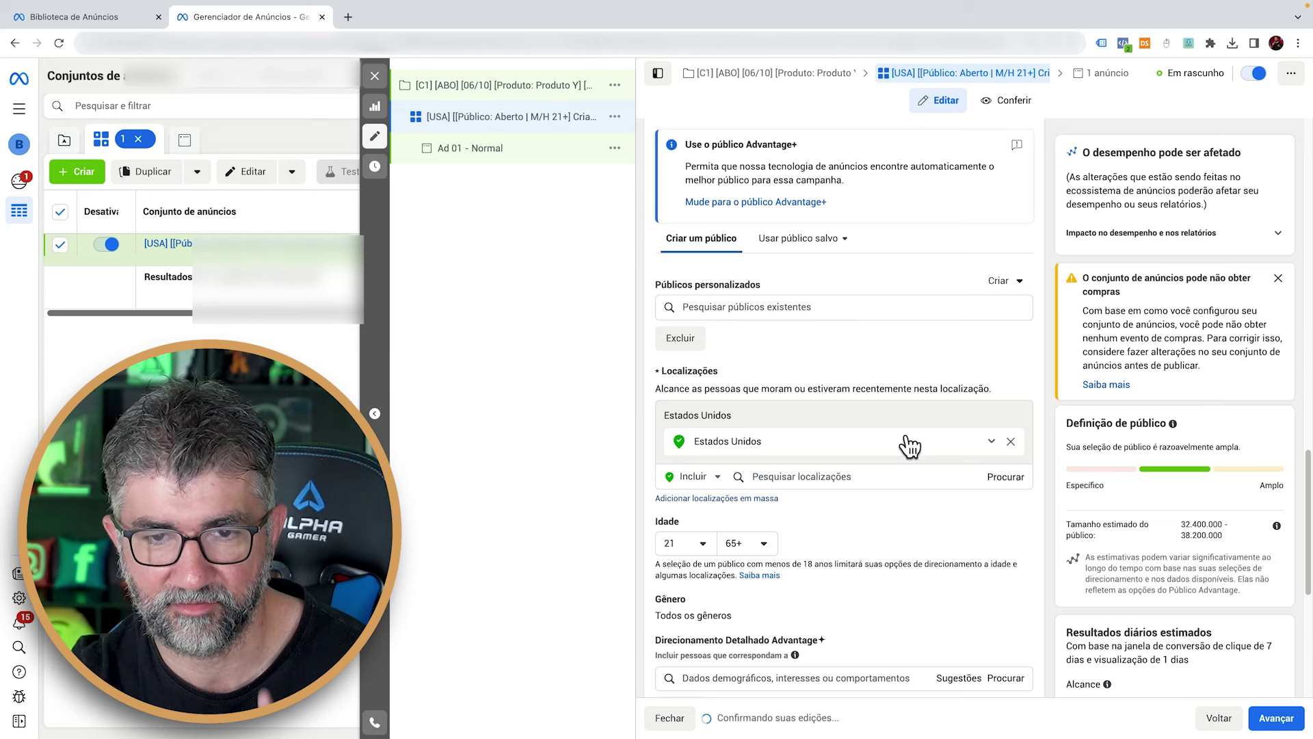
pyautogui.scroll(-1, 910, 446)
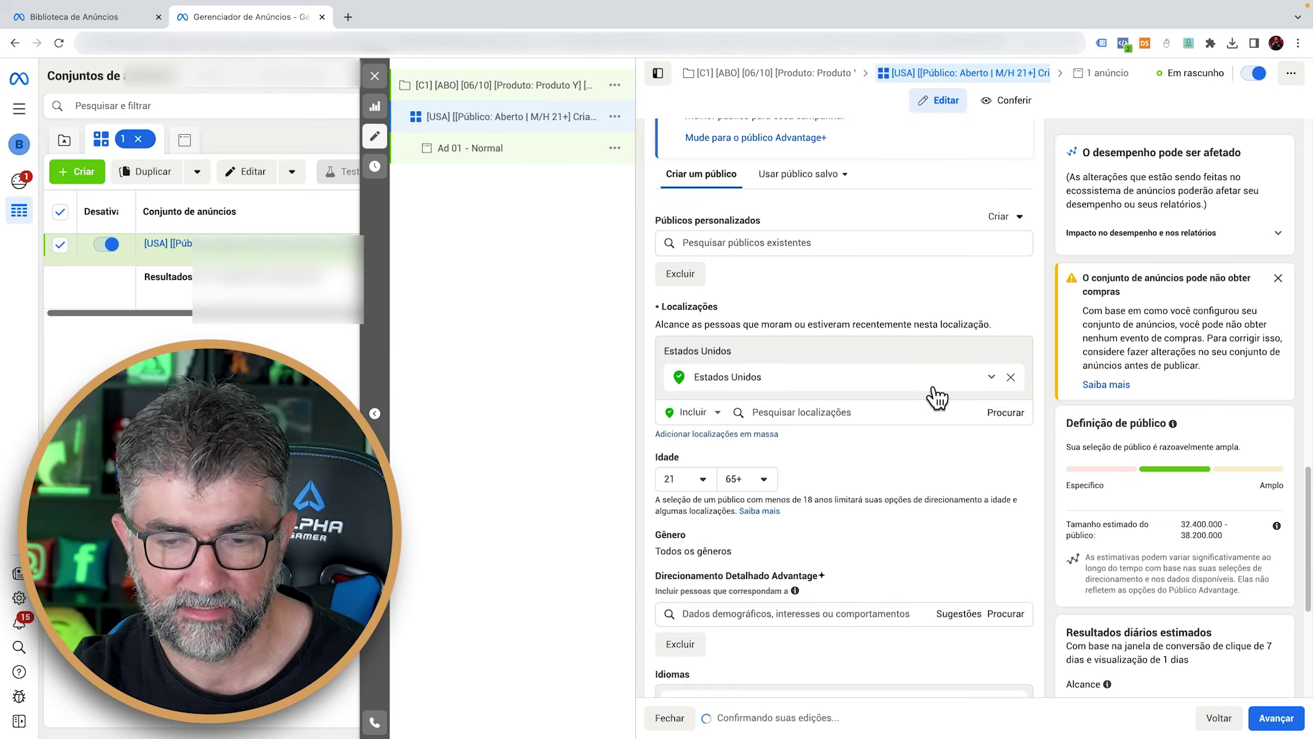
pyautogui.scroll(-1, 938, 397)
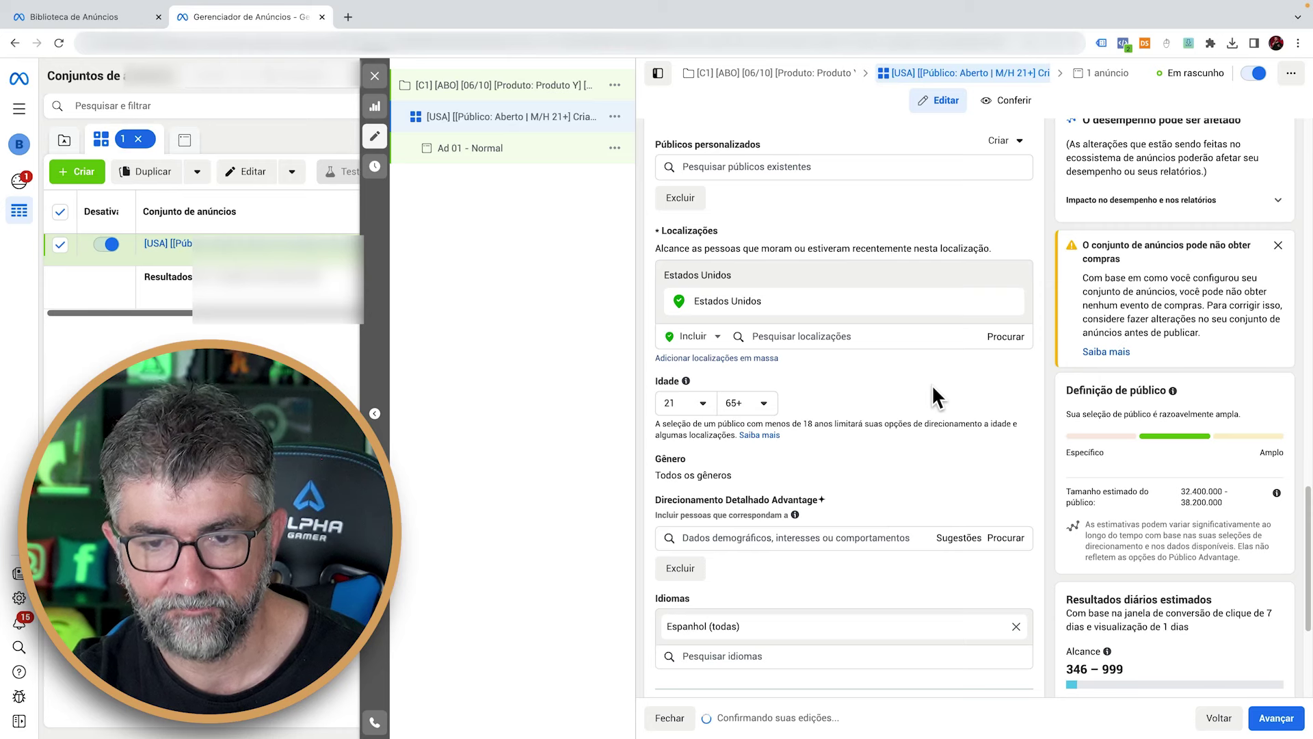
pyautogui.scroll(-1, 932, 384)
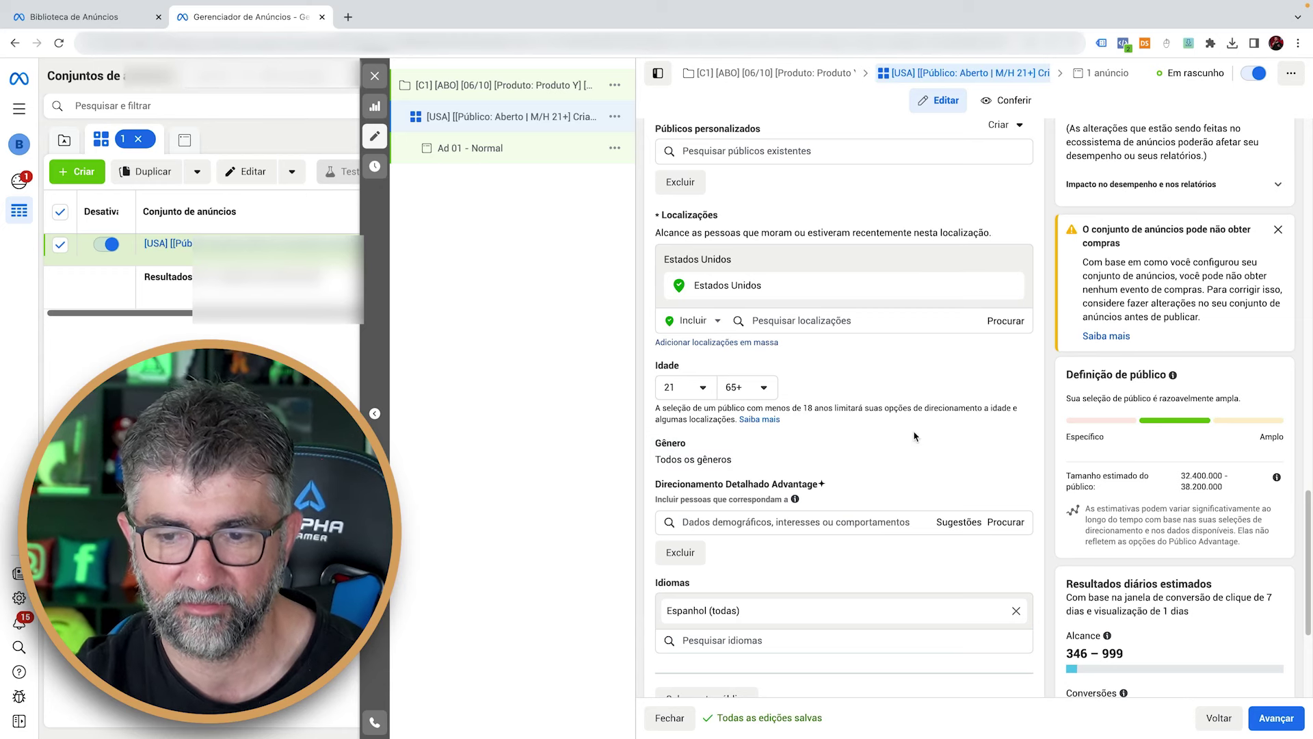
pyautogui.scroll(2, 935, 447)
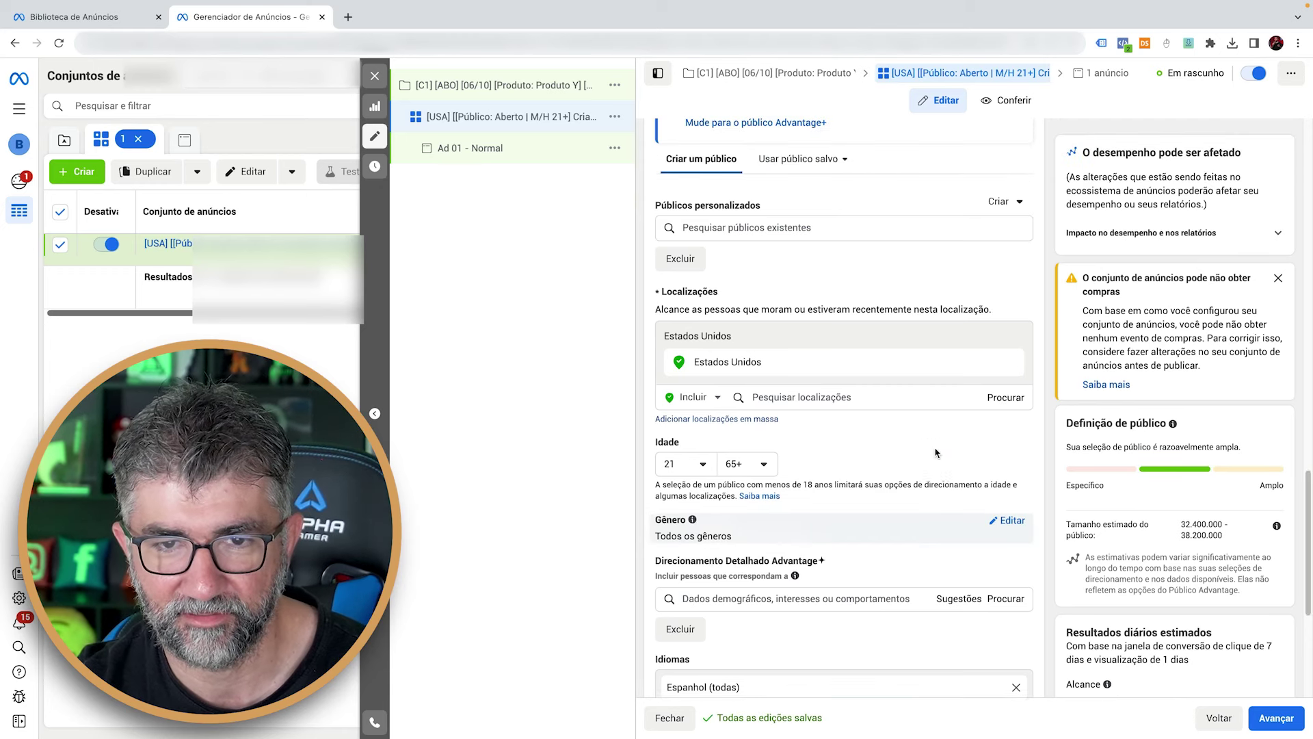
pyautogui.scroll(1, 934, 447)
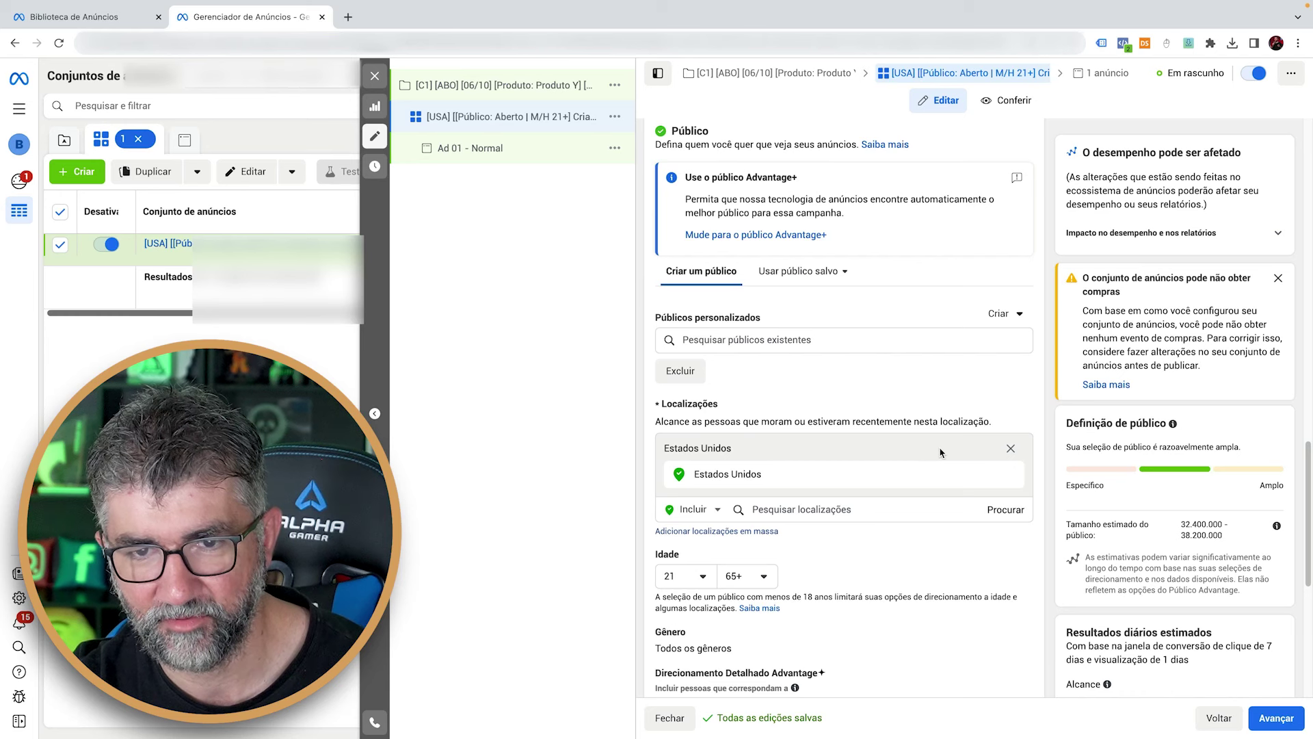
pyautogui.scroll(1, 939, 452)
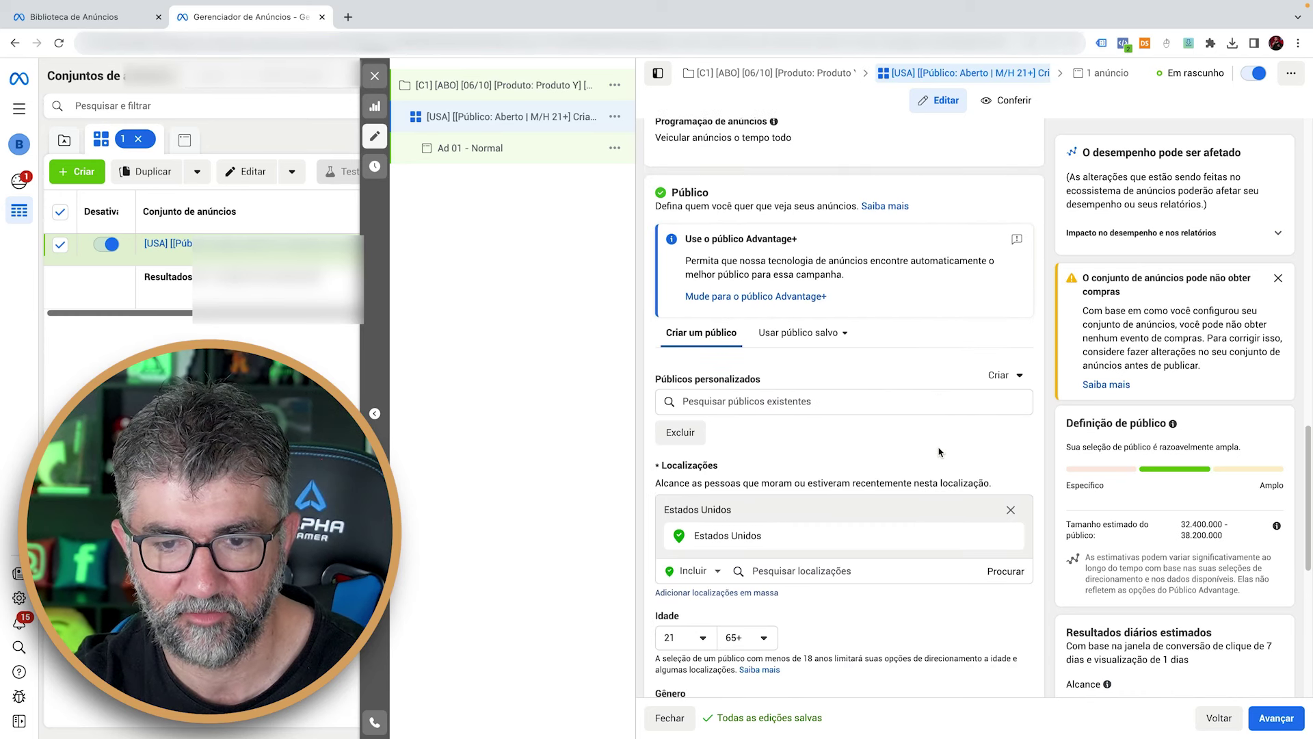
pyautogui.scroll(-7, 939, 452)
pyautogui.scroll(-1, 939, 452)
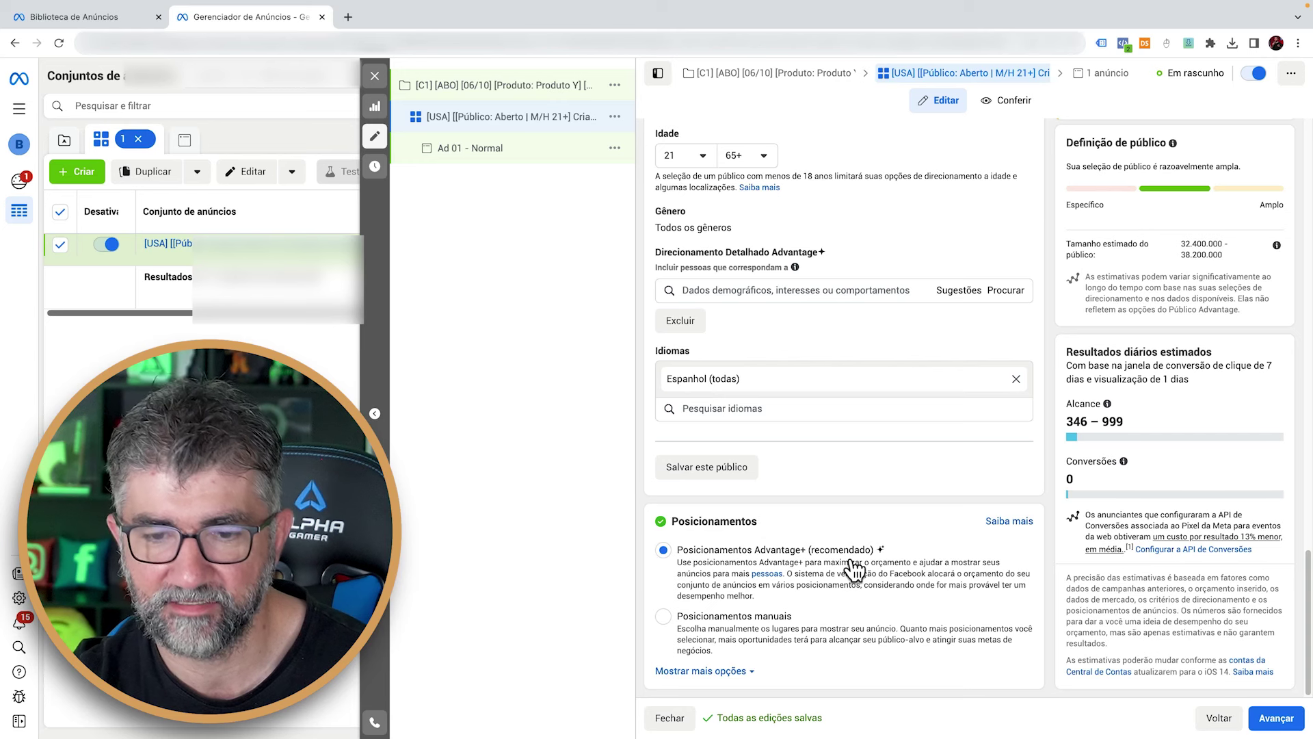
# Expand the additional placement options and review the brand suitability and safety settings
pyautogui.click(712, 671)
pyautogui.scroll(-2, 858, 547)
pyautogui.scroll(-3, 858, 545)
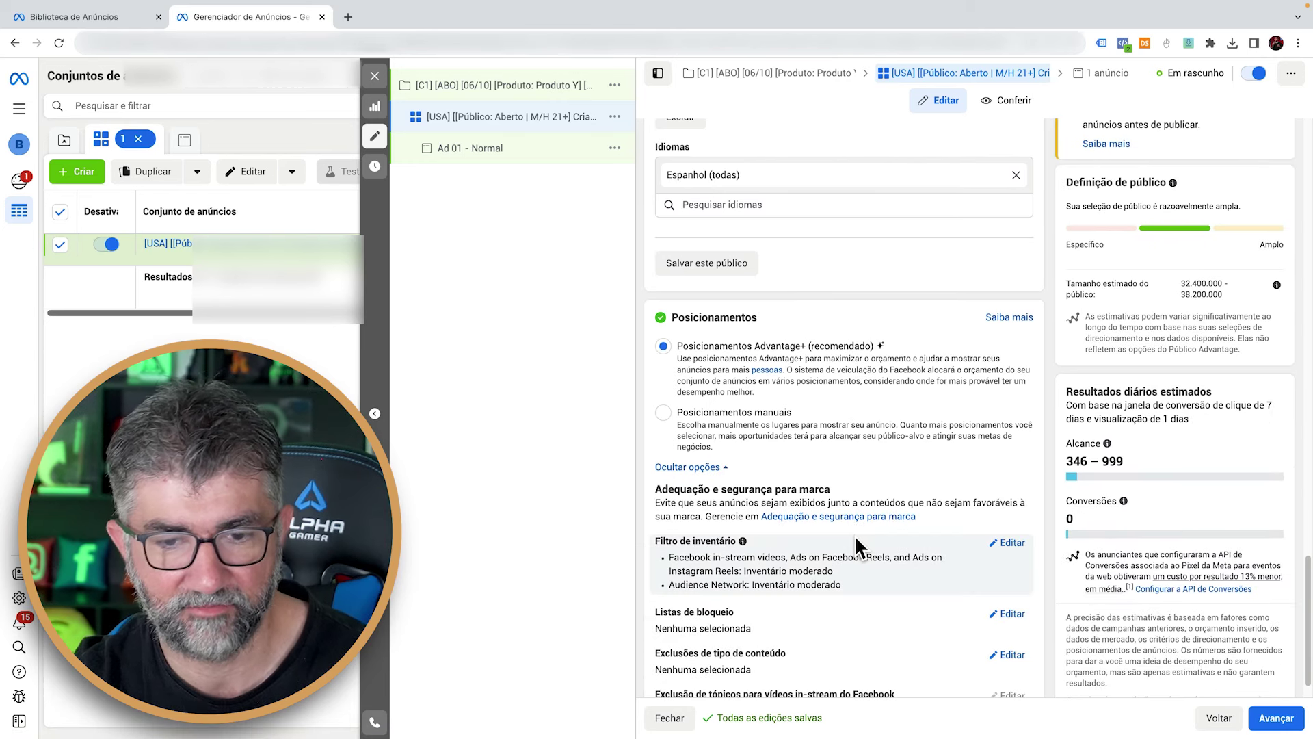
pyautogui.scroll(2, 856, 538)
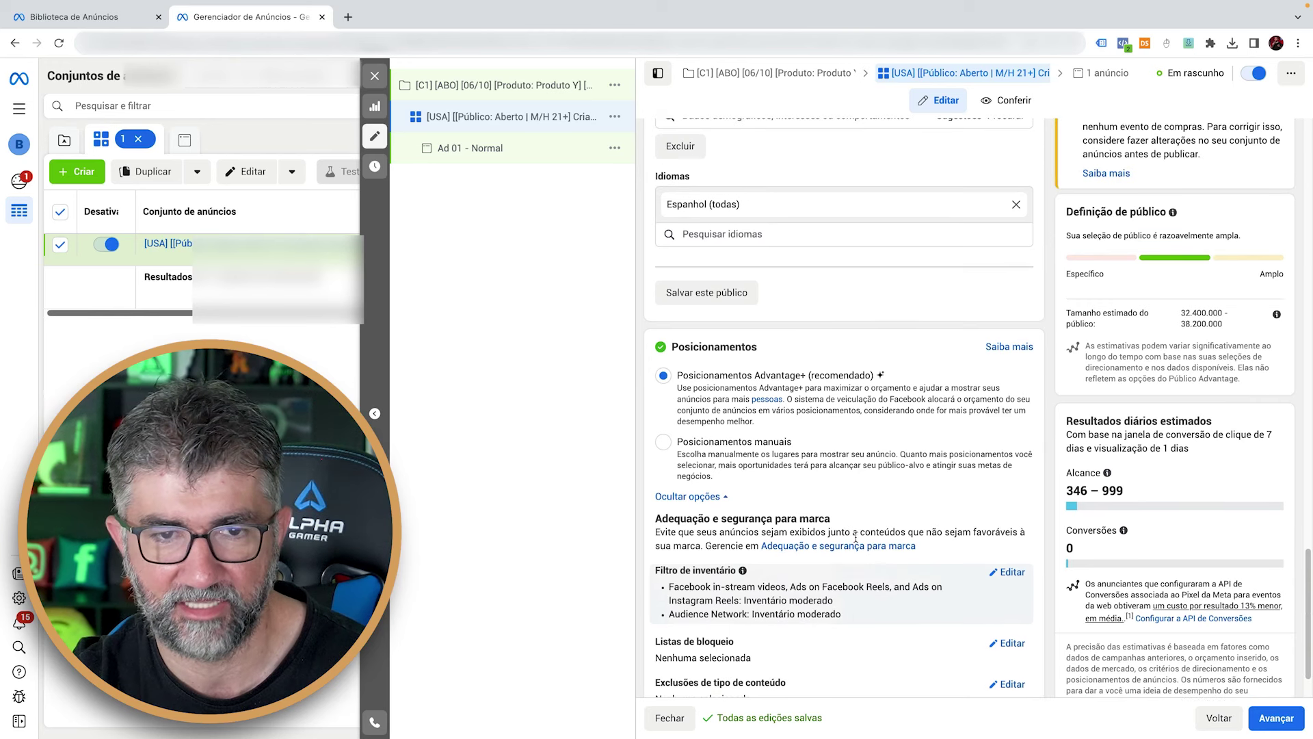
pyautogui.scroll(3, 857, 533)
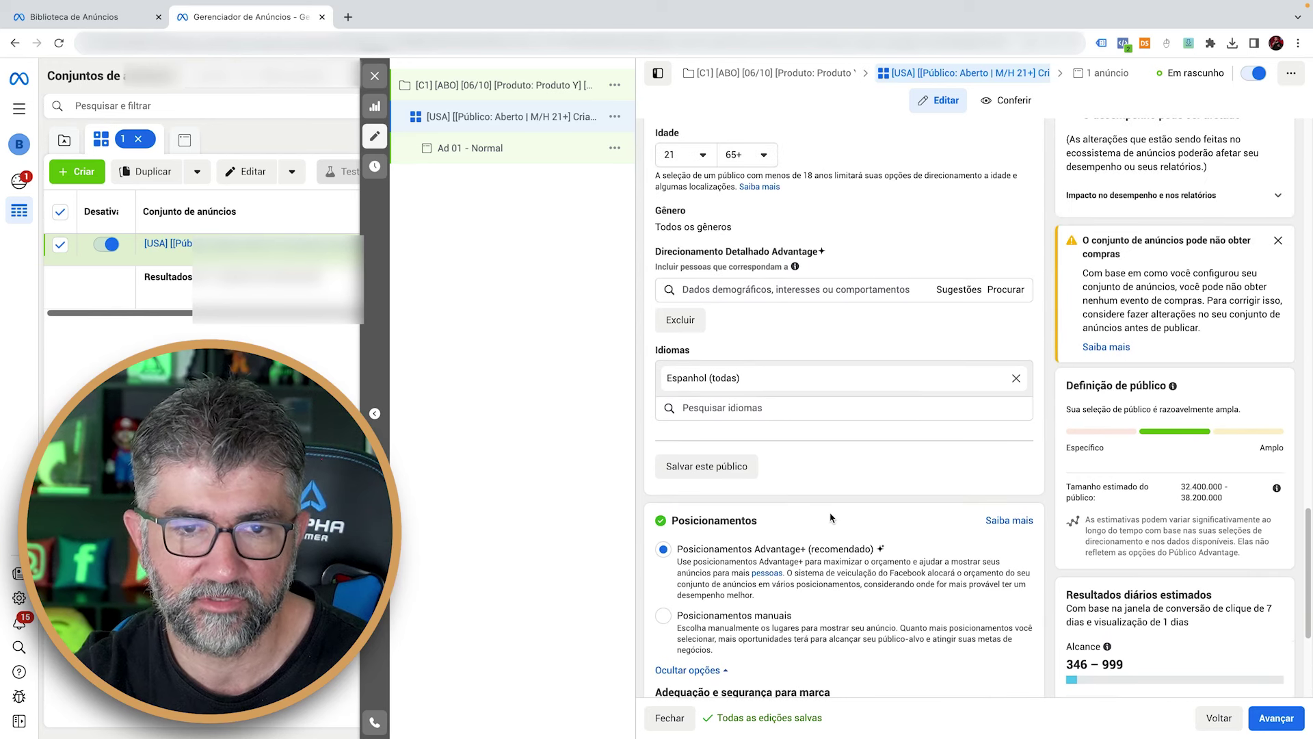
# Open the ad "Ad 01 - Normal" for editing and turn on its ad preview
pyautogui.click(515, 154)
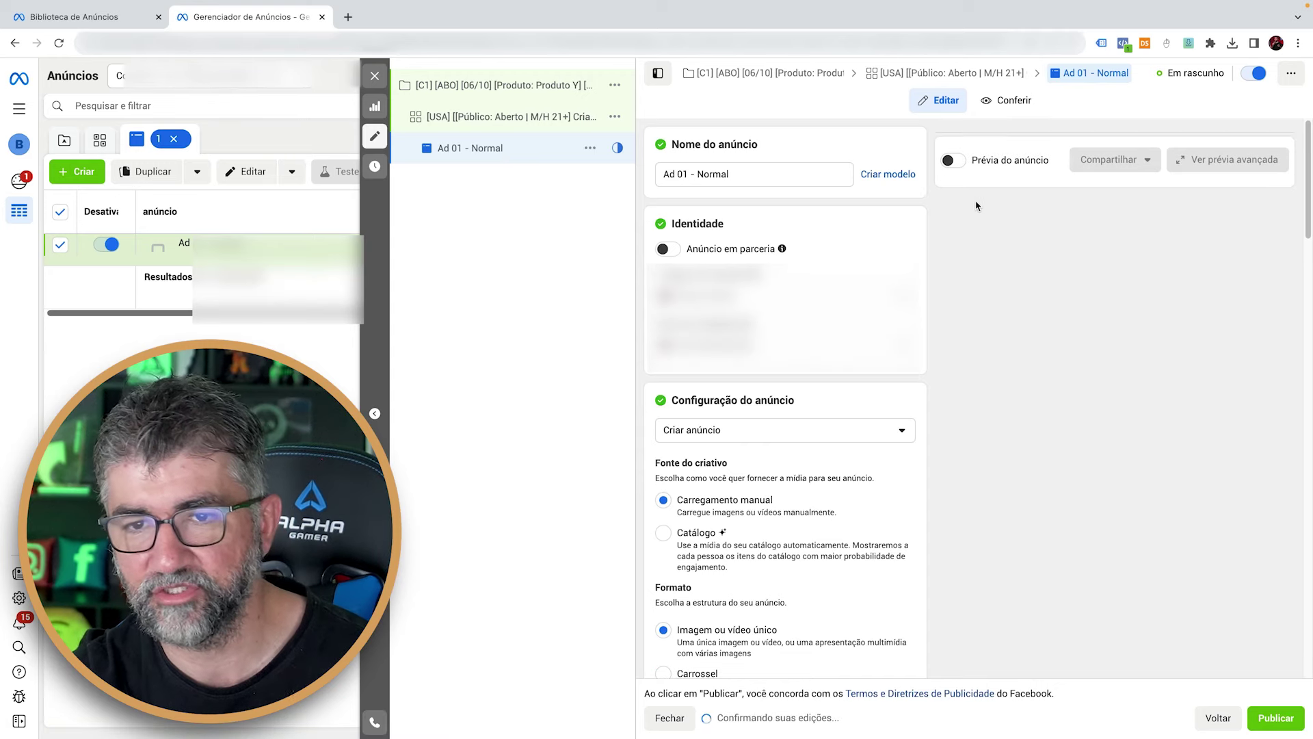
pyautogui.click(952, 162)
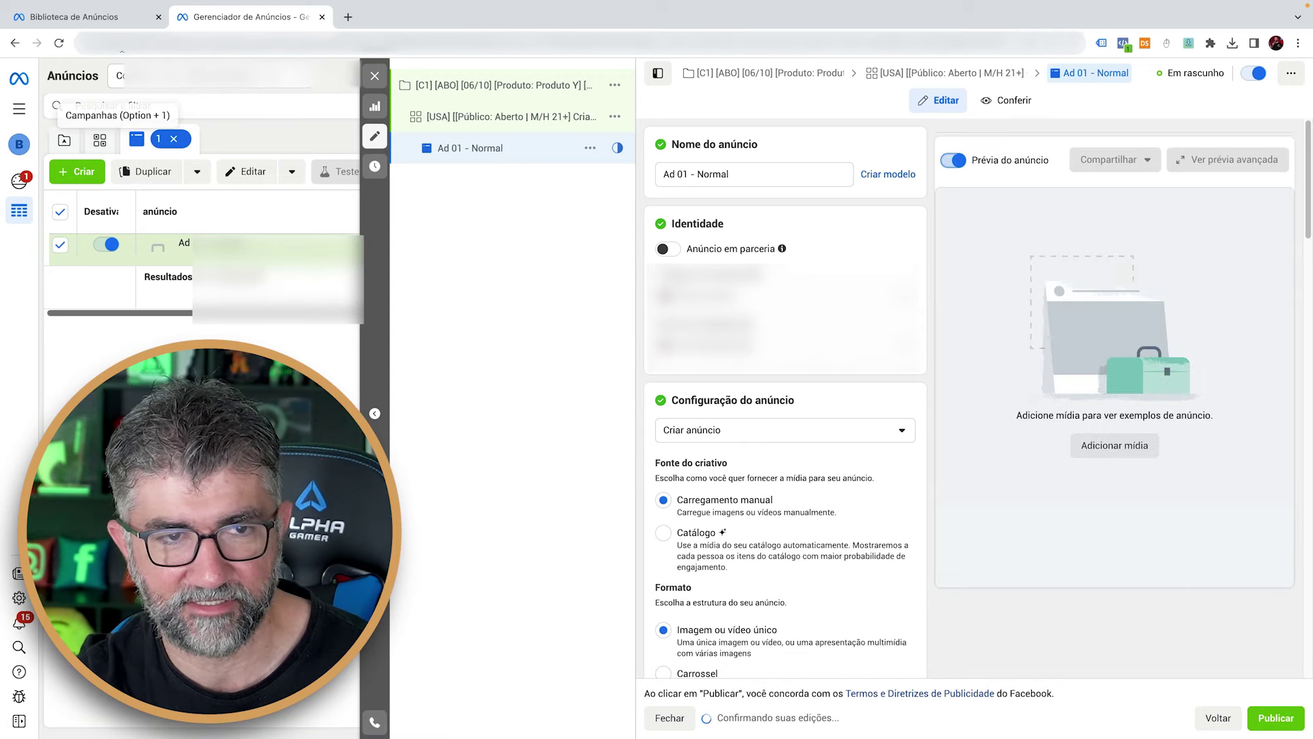
# Switch to the Meta Ad Library and set the country filter to Estados Unidos
pyautogui.click(123, 24)
pyautogui.scroll(-1, 275, 308)
pyautogui.scroll(-5, 274, 309)
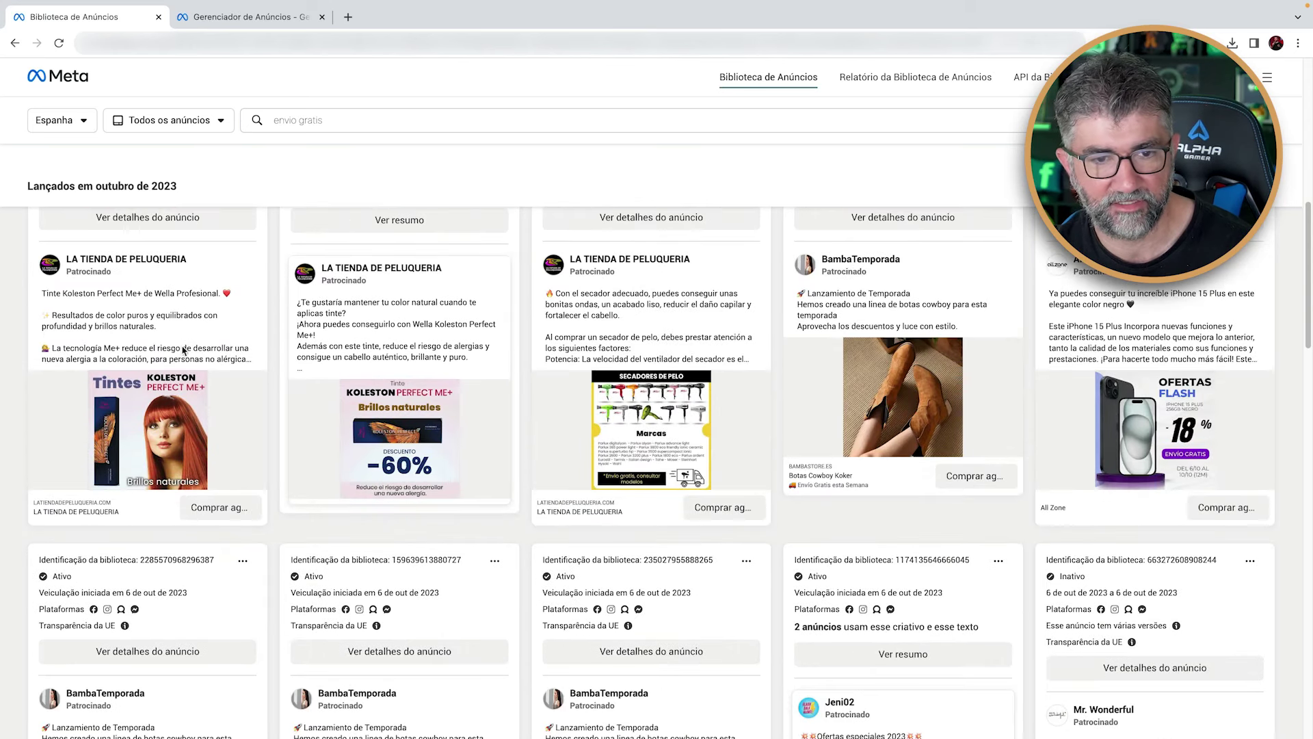
pyautogui.scroll(10, 191, 301)
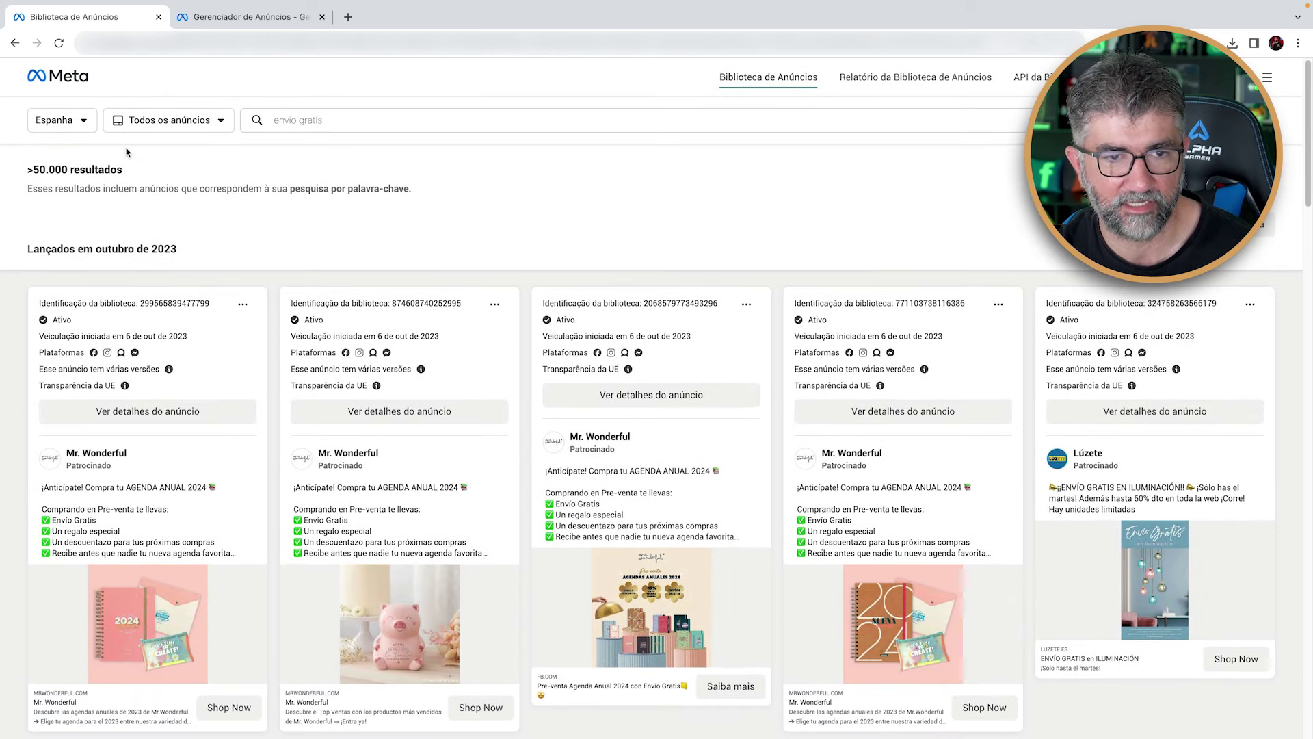
pyautogui.click(72, 122)
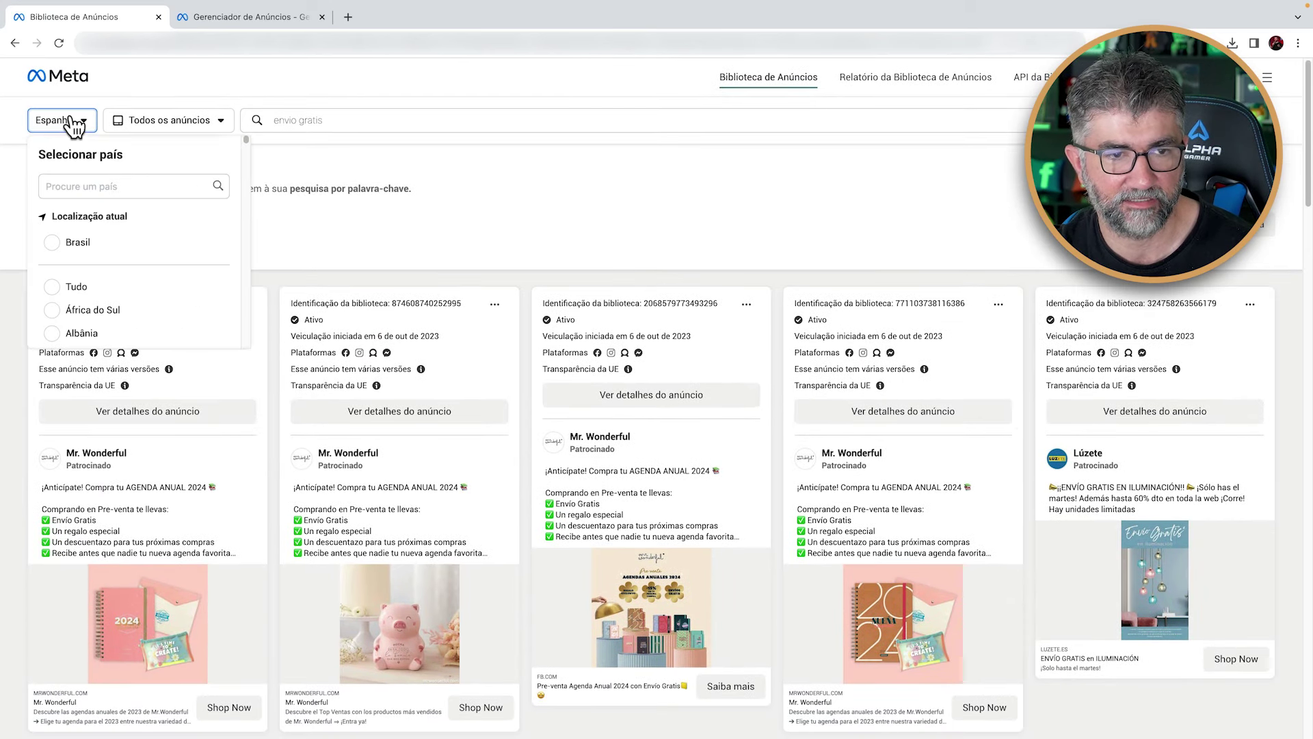
pyautogui.click(102, 186)
pyautogui.write('esta')
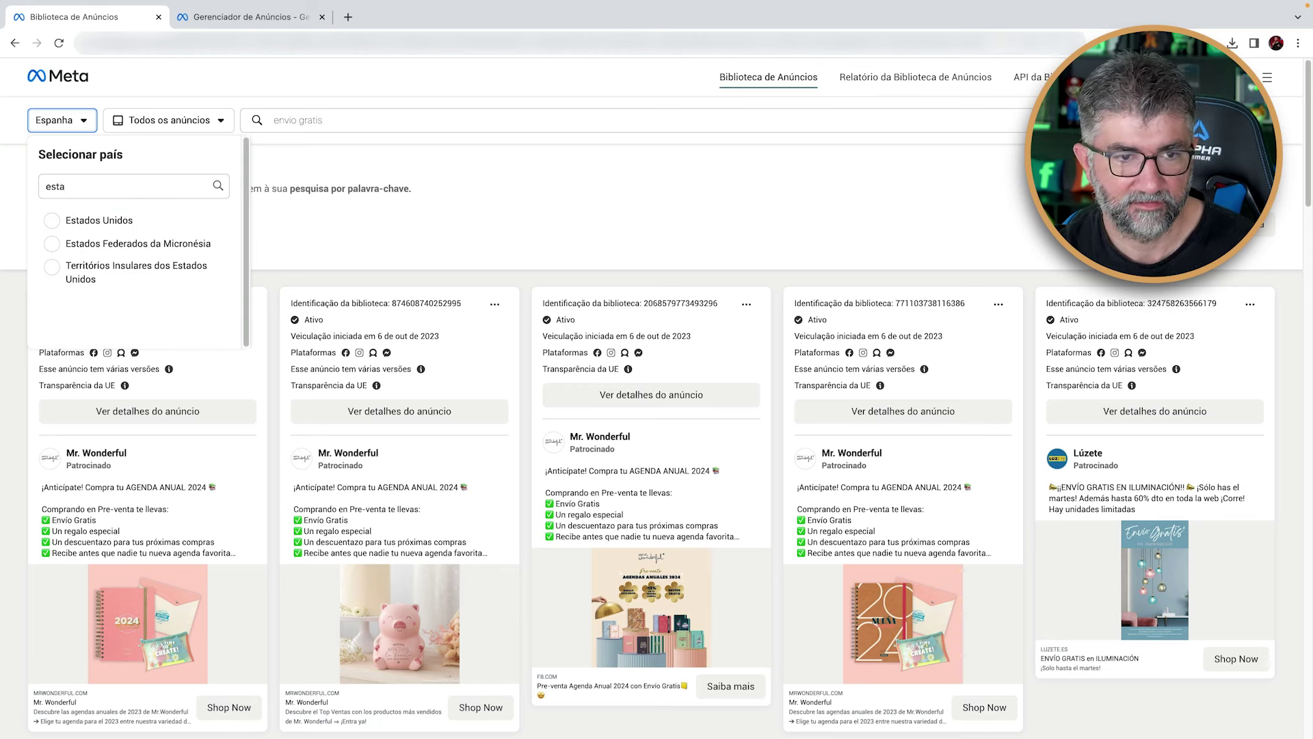
pyautogui.click(121, 223)
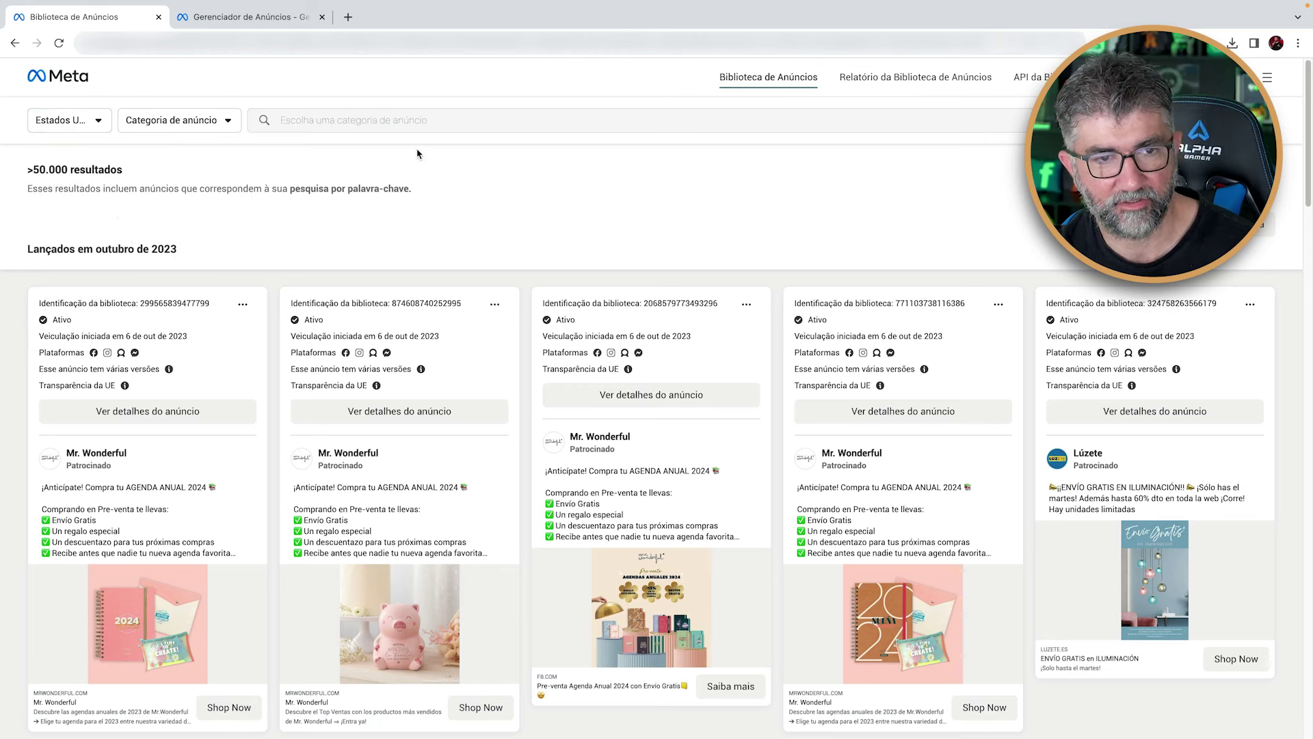
# Set the ad category of the library search to Todos os anúncios
pyautogui.click(198, 122)
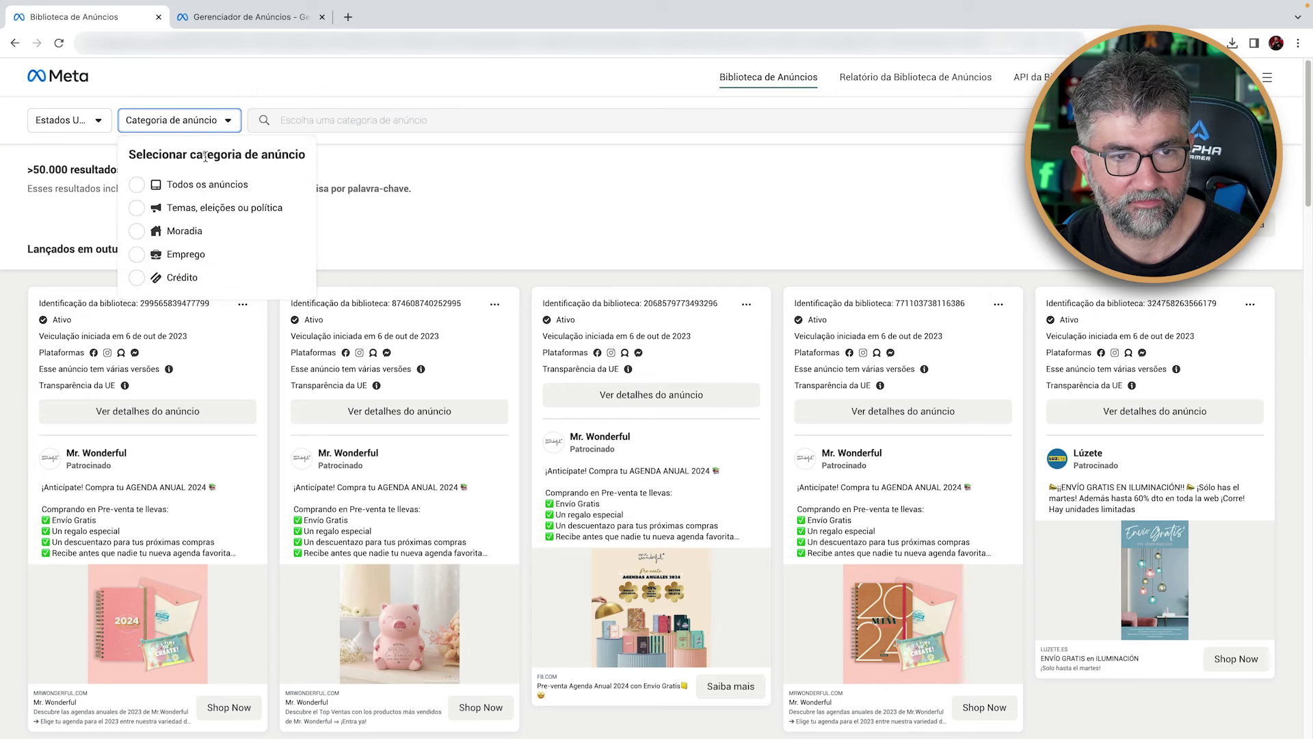
pyautogui.click(223, 194)
pyautogui.click(204, 122)
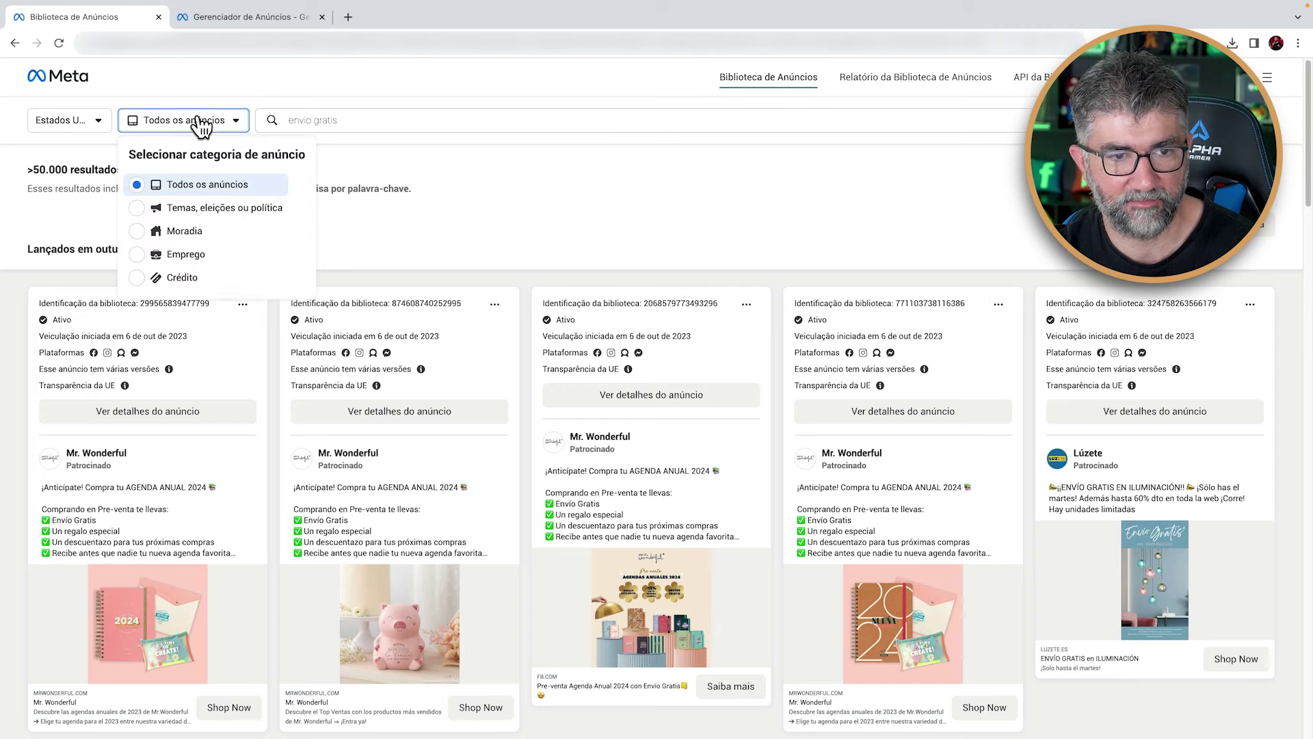
# Search the Ad Library for "envio gratis" and look through the listed Spanish-language ads for reference creatives
pyautogui.click(376, 117)
pyautogui.press('Return')
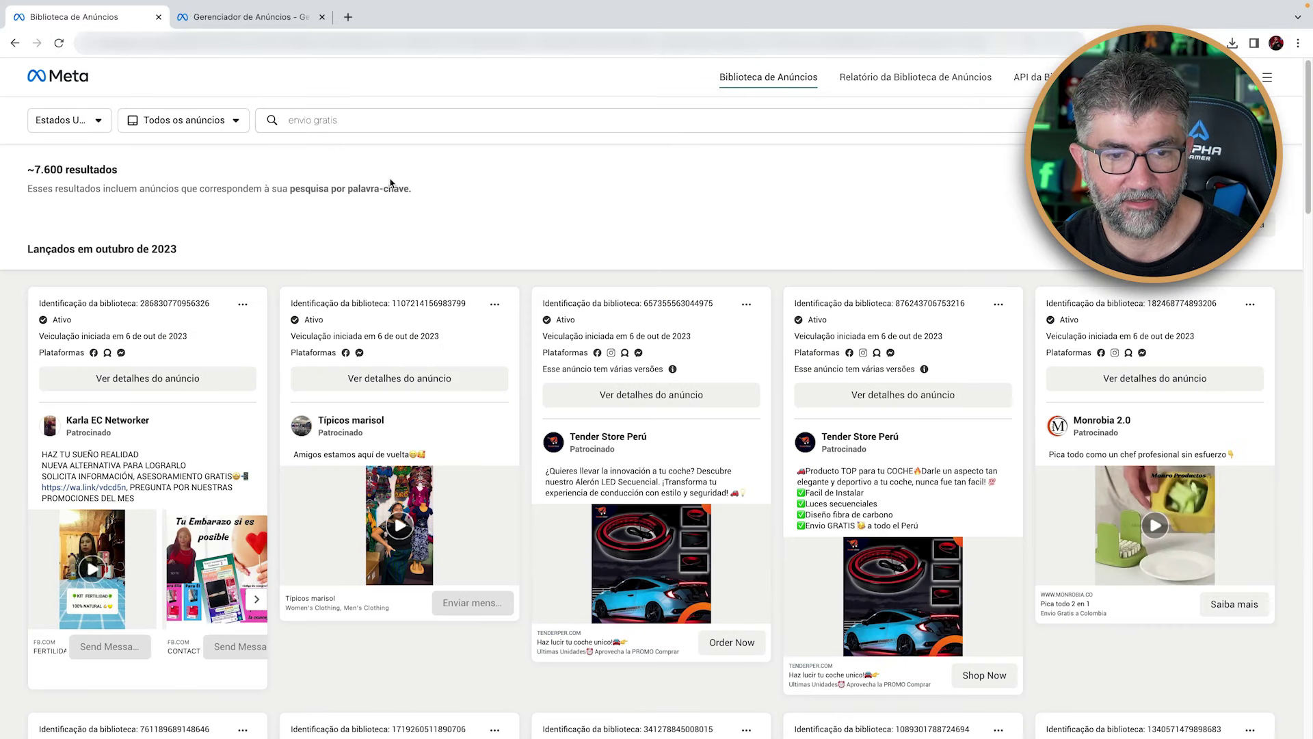
pyautogui.scroll(-3, 390, 182)
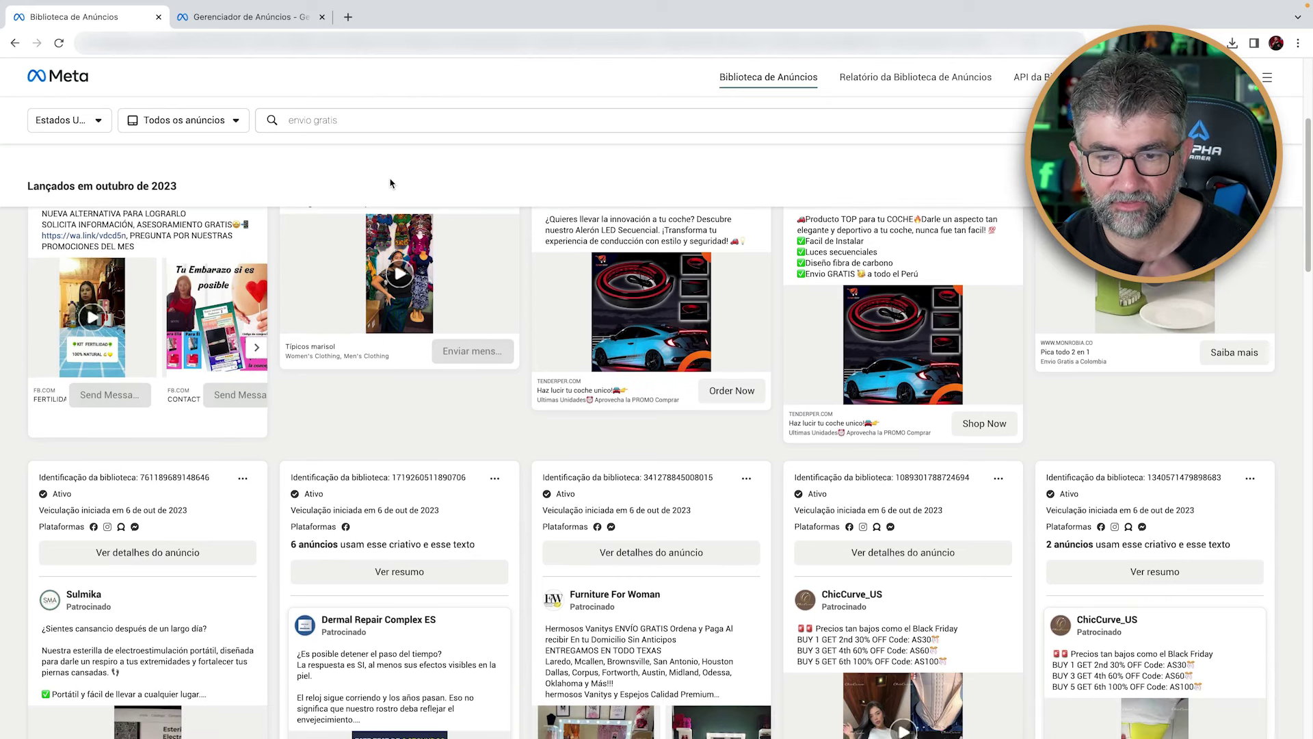
pyautogui.scroll(-5, 390, 182)
pyautogui.moveTo(412, 260)
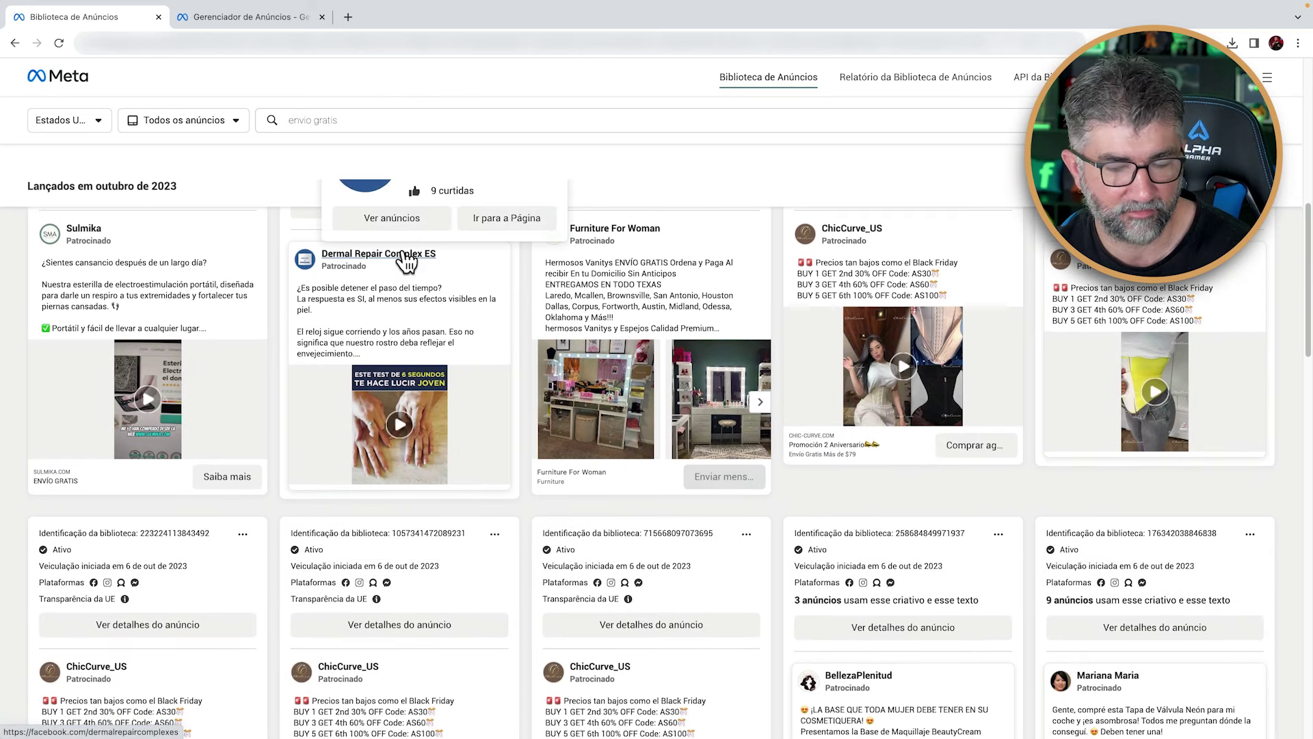
pyautogui.scroll(-2, 412, 260)
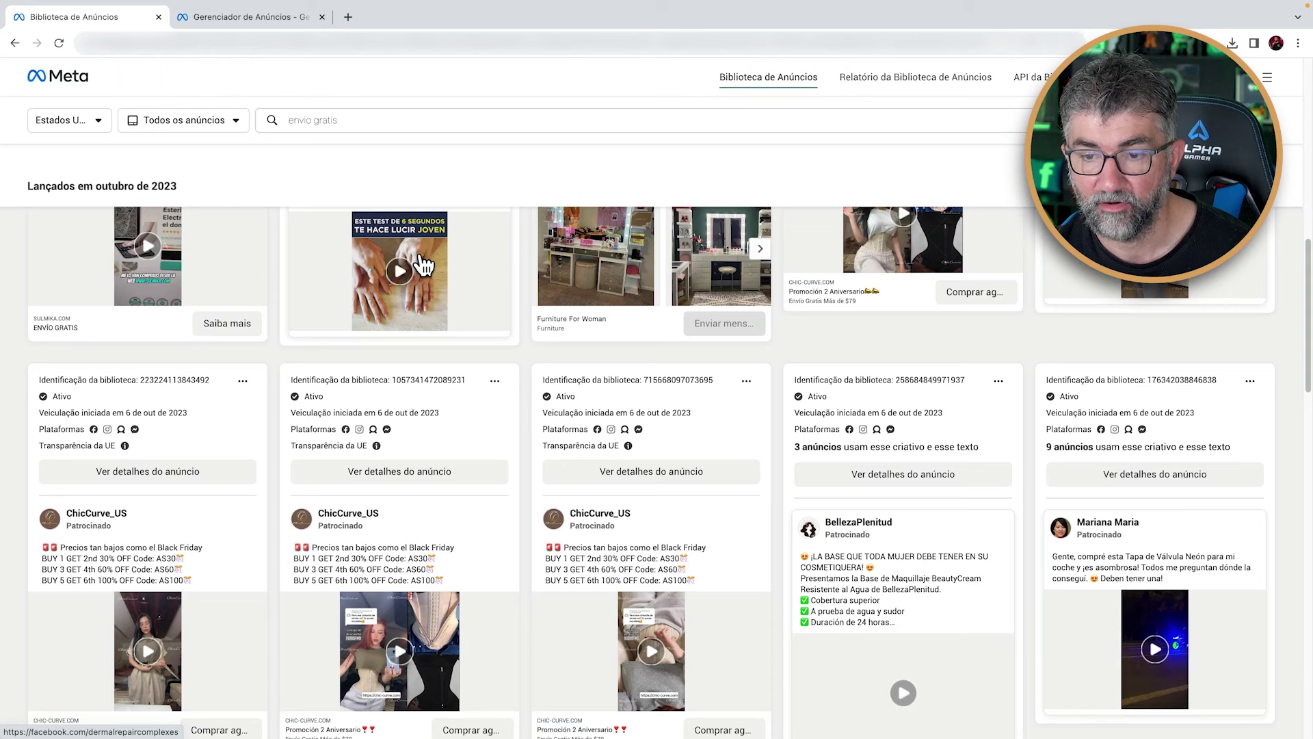
pyautogui.scroll(-1, 1252, 604)
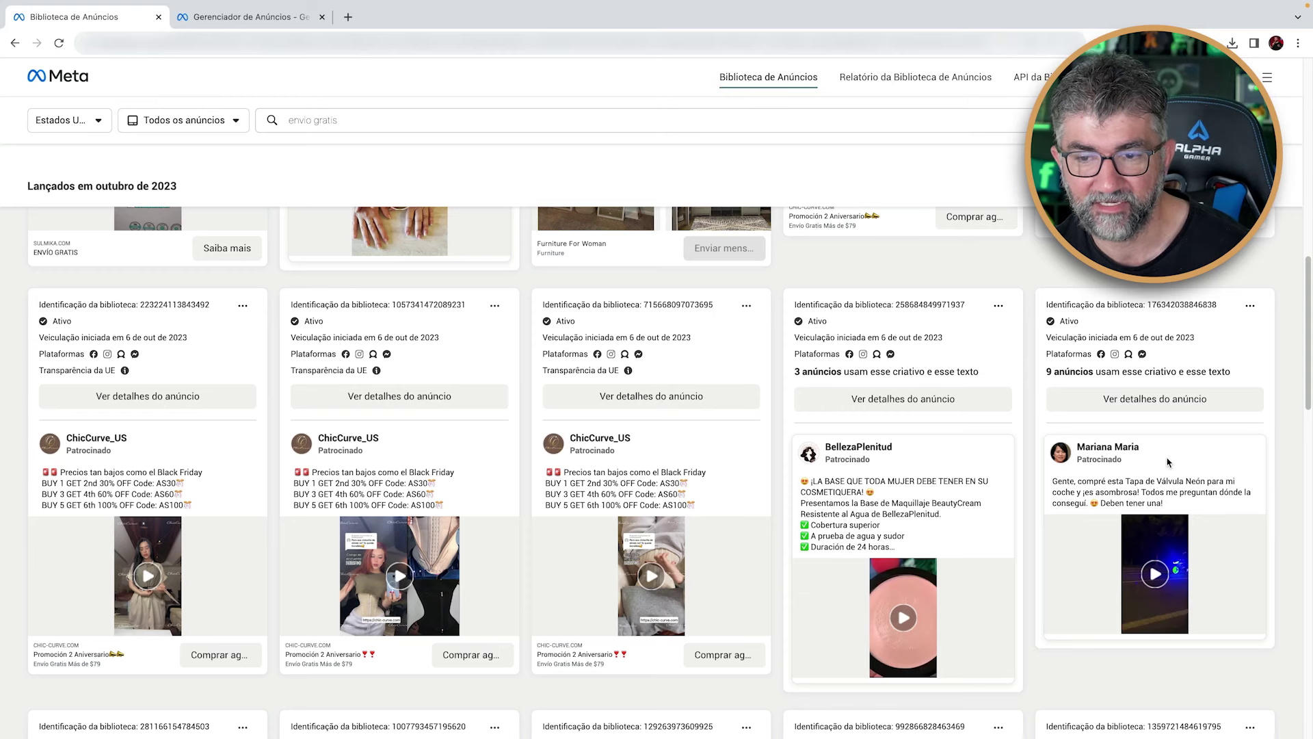
pyautogui.scroll(-2, 1168, 463)
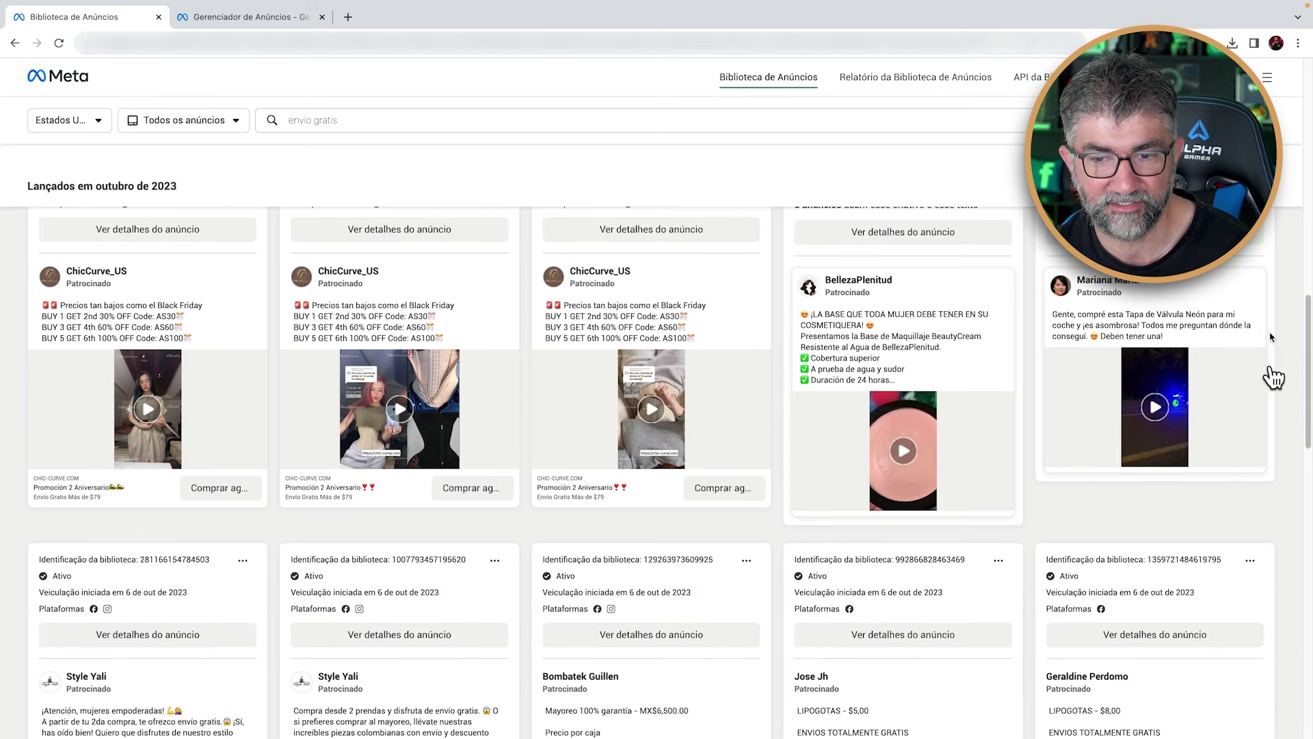
pyautogui.scroll(-3, 753, 301)
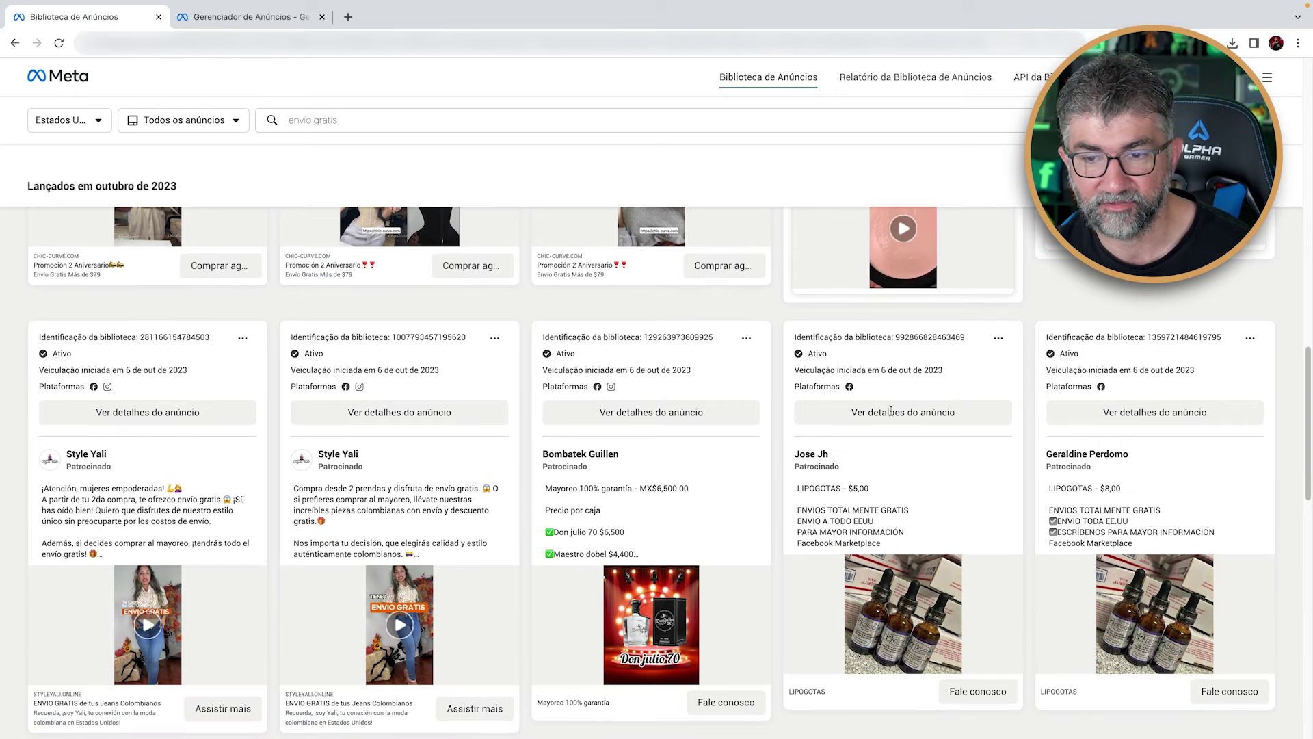
pyautogui.scroll(-2, 396, 357)
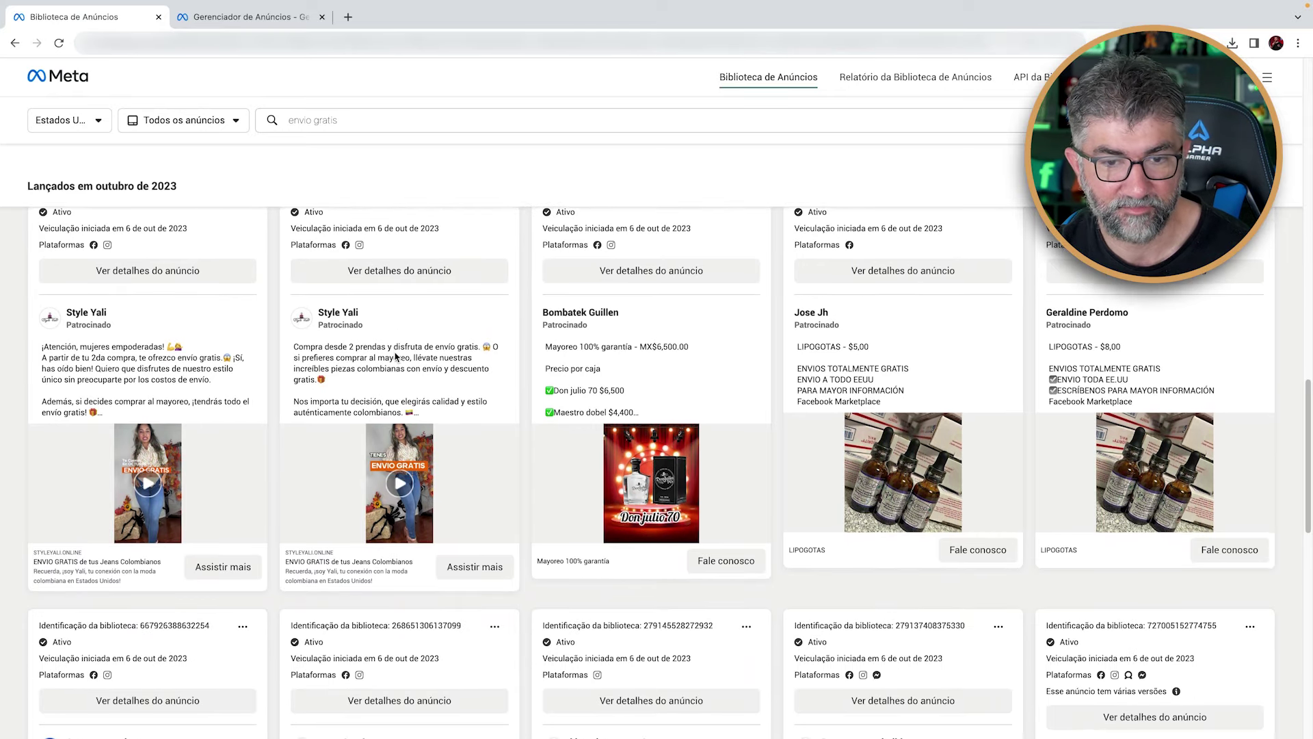
pyautogui.scroll(-6, 396, 357)
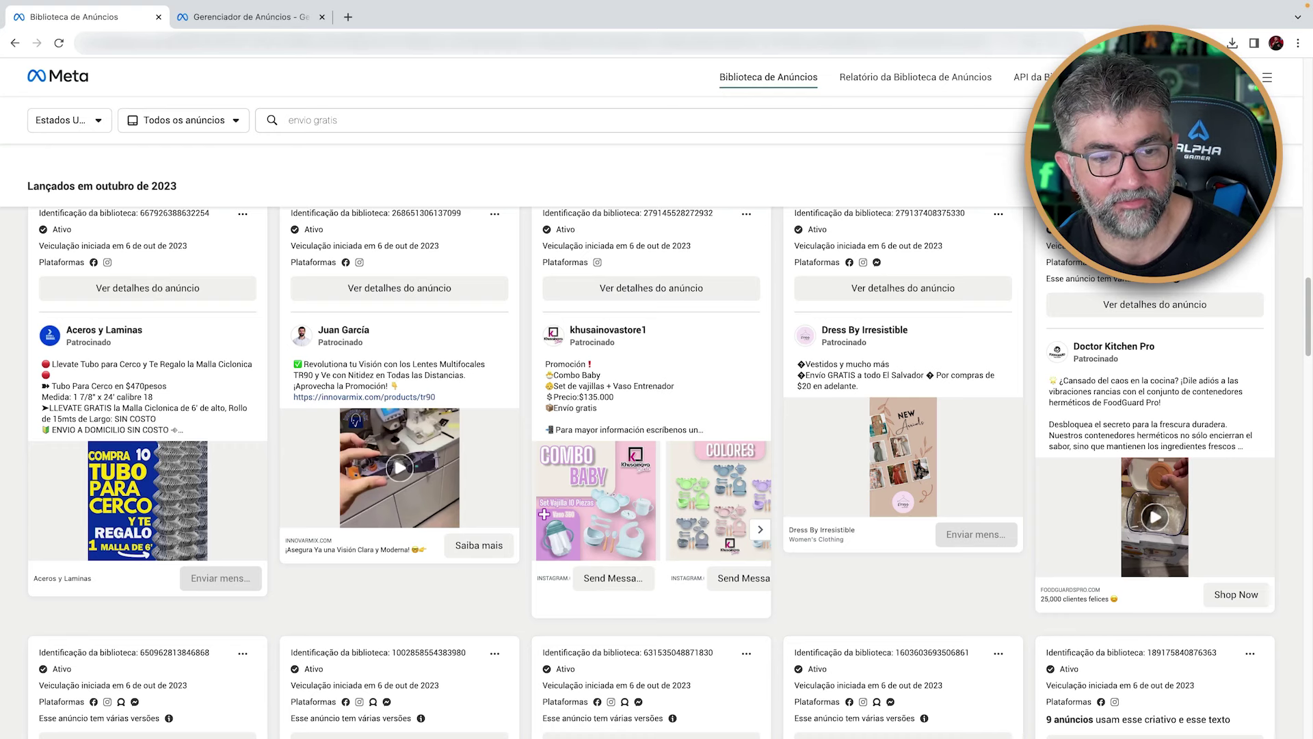
# Inspect the details and product page of the Lentes Multifocales TR90 ad, and return to Gerenciador de Anúncios
pyautogui.click(434, 290)
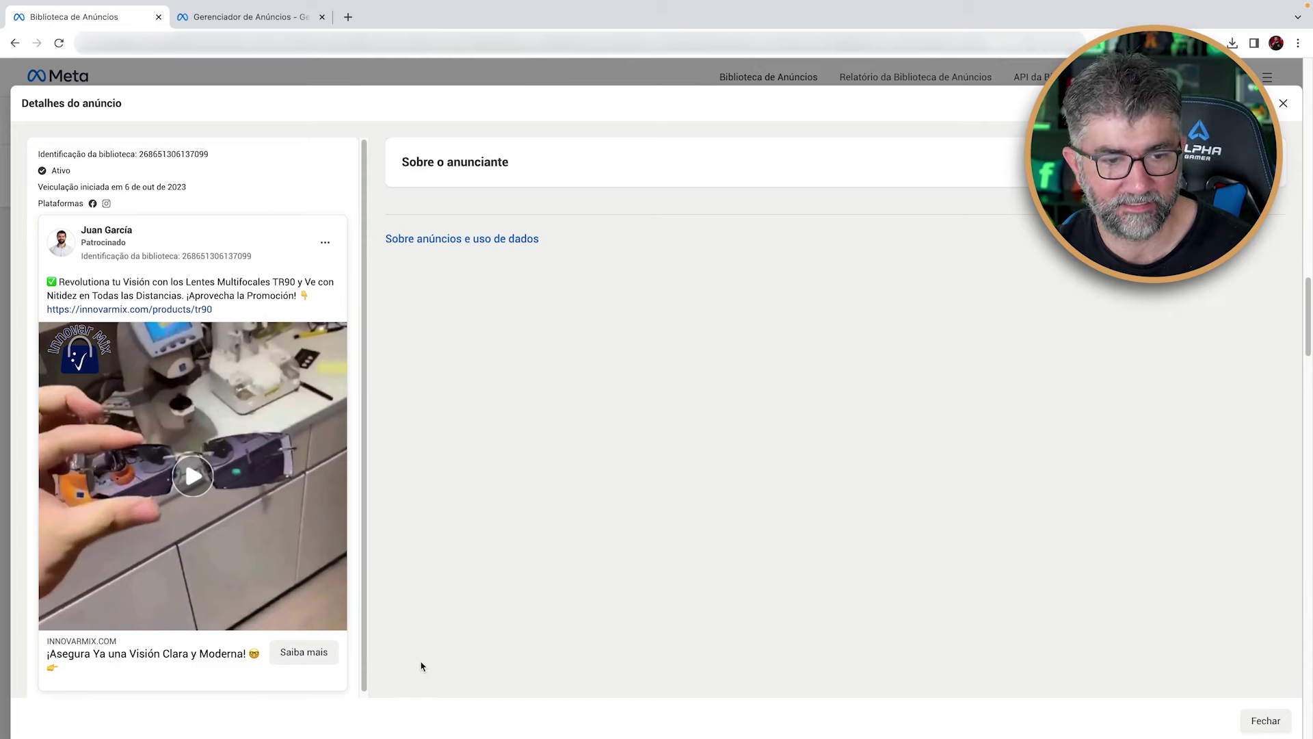
pyautogui.click(334, 656)
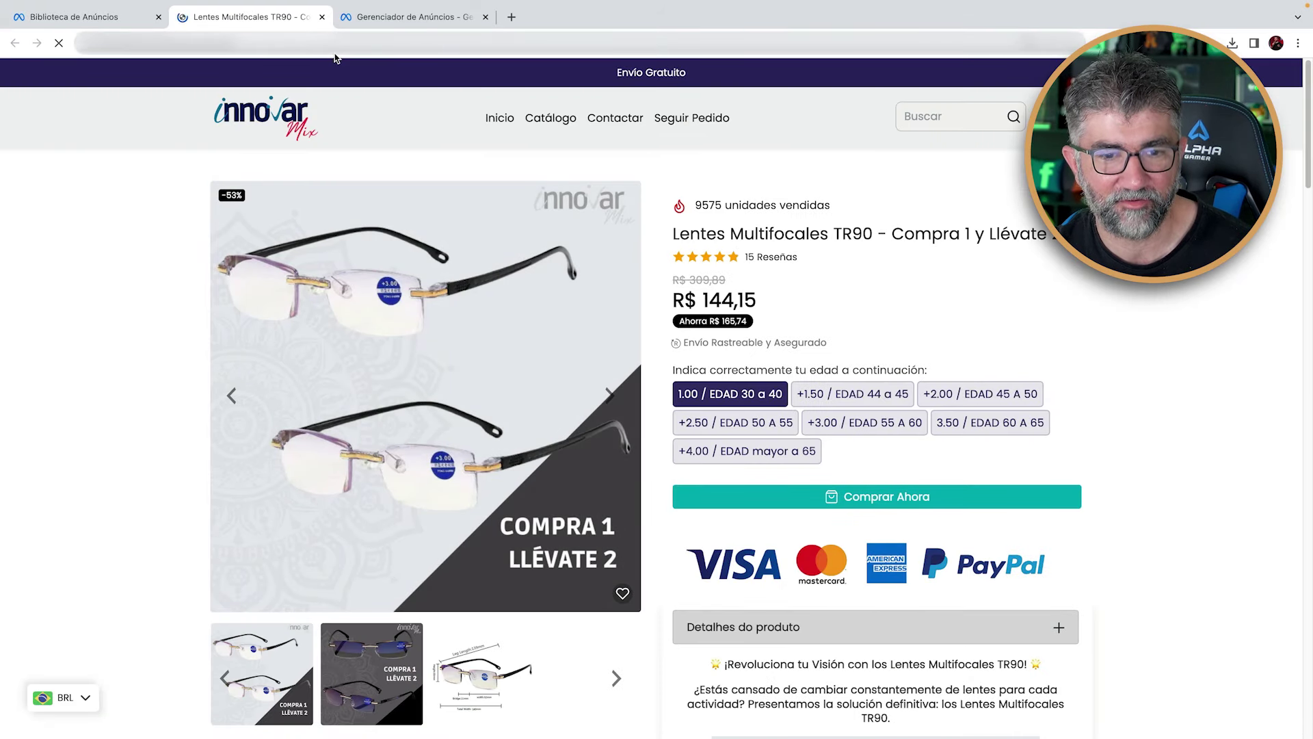
pyautogui.click(322, 17)
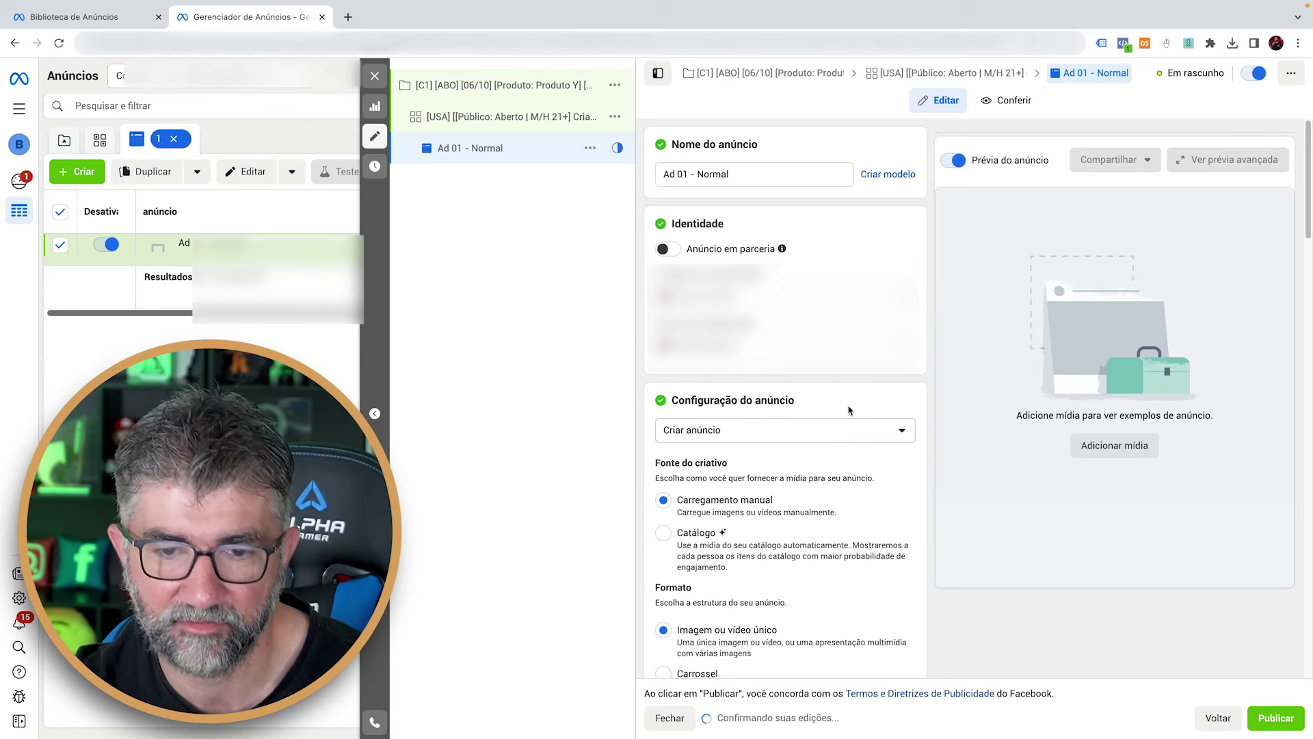
# Turn off the "Anúncios com vários anunciantes" option in the setup of "Ad 01 - Normal"
pyautogui.scroll(-3, 848, 414)
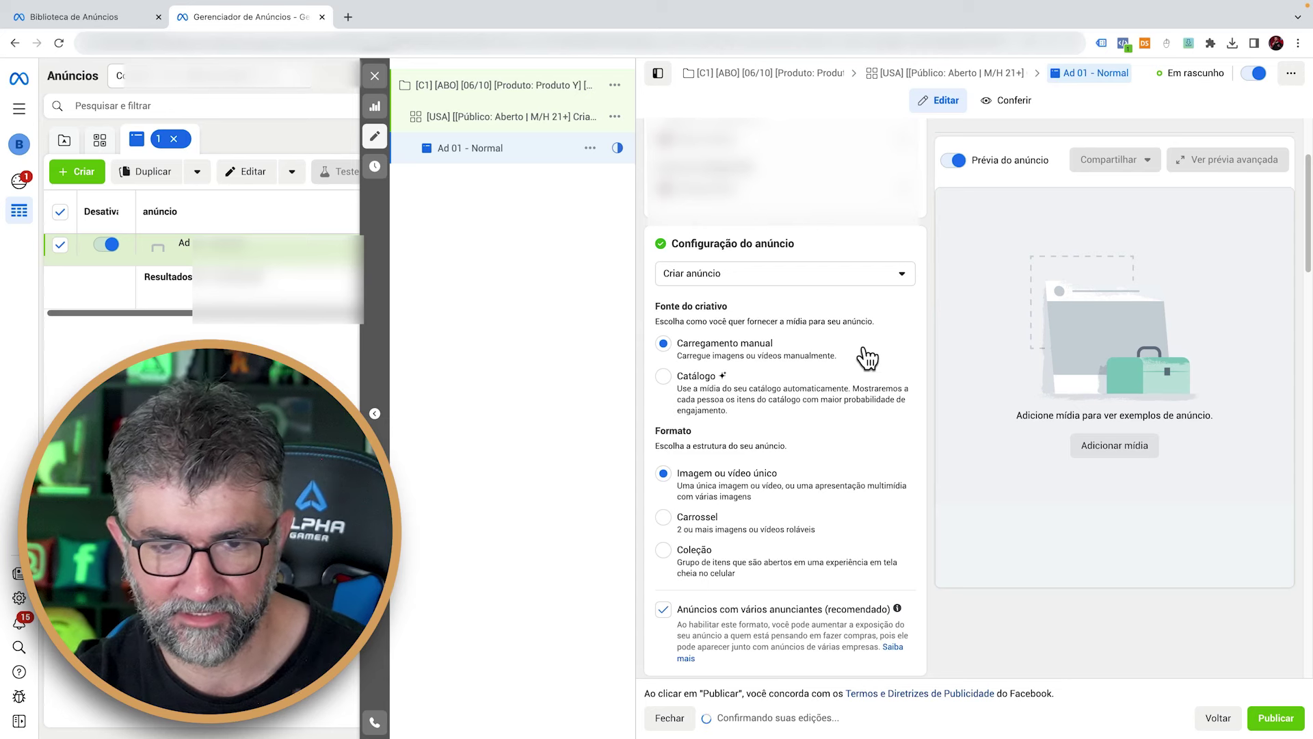
pyautogui.scroll(-2, 842, 359)
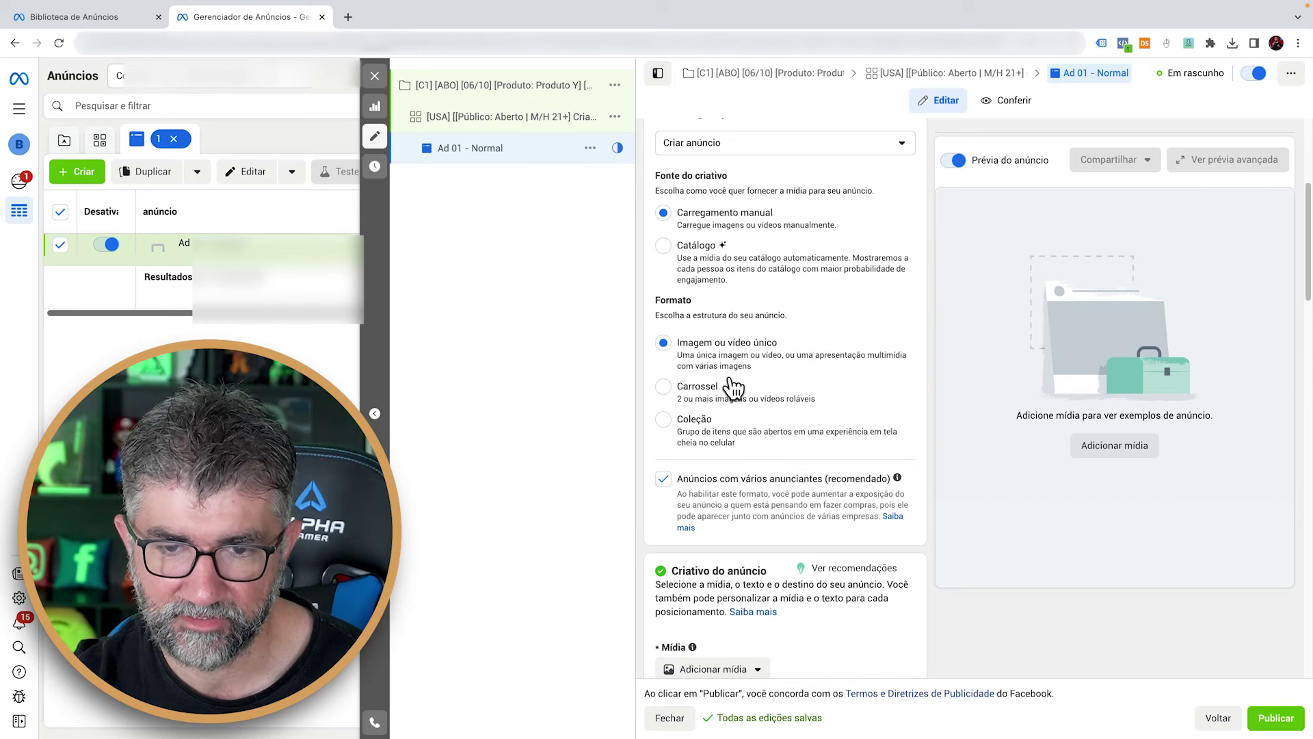
pyautogui.click(664, 481)
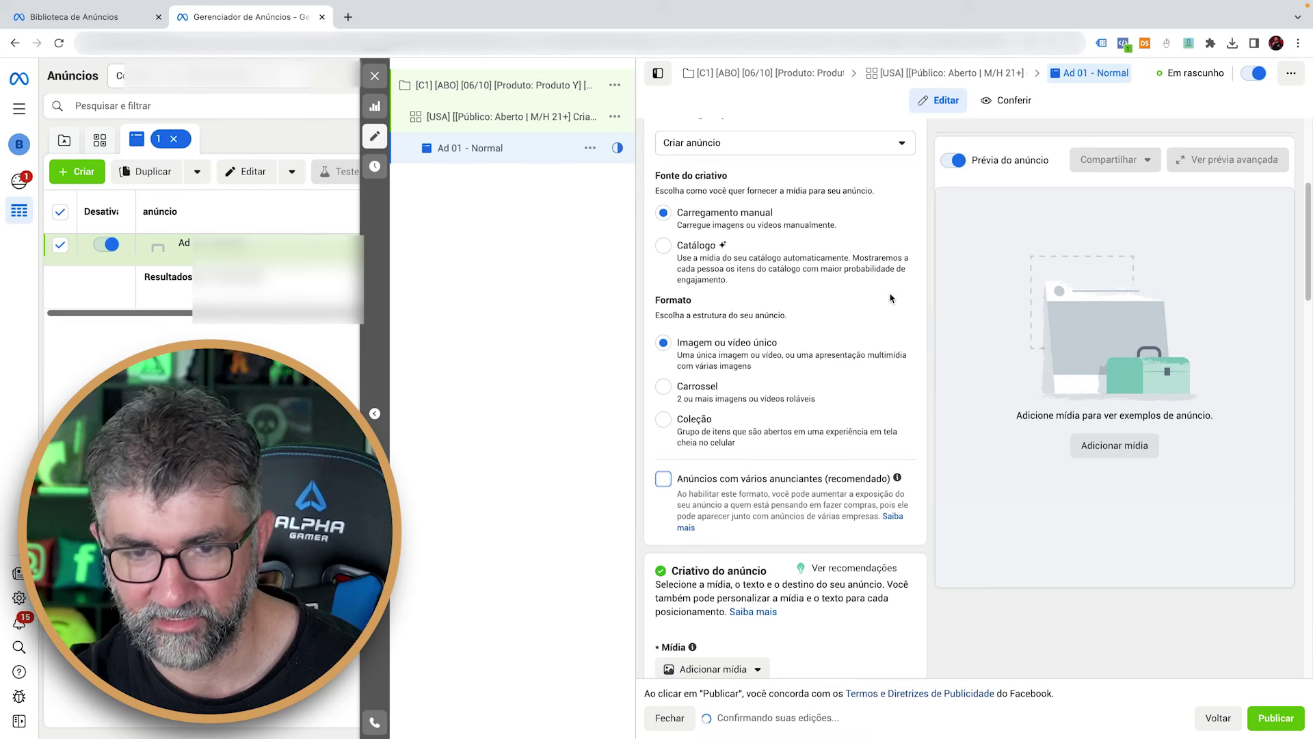
# Add the "Reconecta con tu infancia!" video as the ad's media, keeping its full length, original crops and all Advantage+ optimizations
pyautogui.scroll(-1, 827, 369)
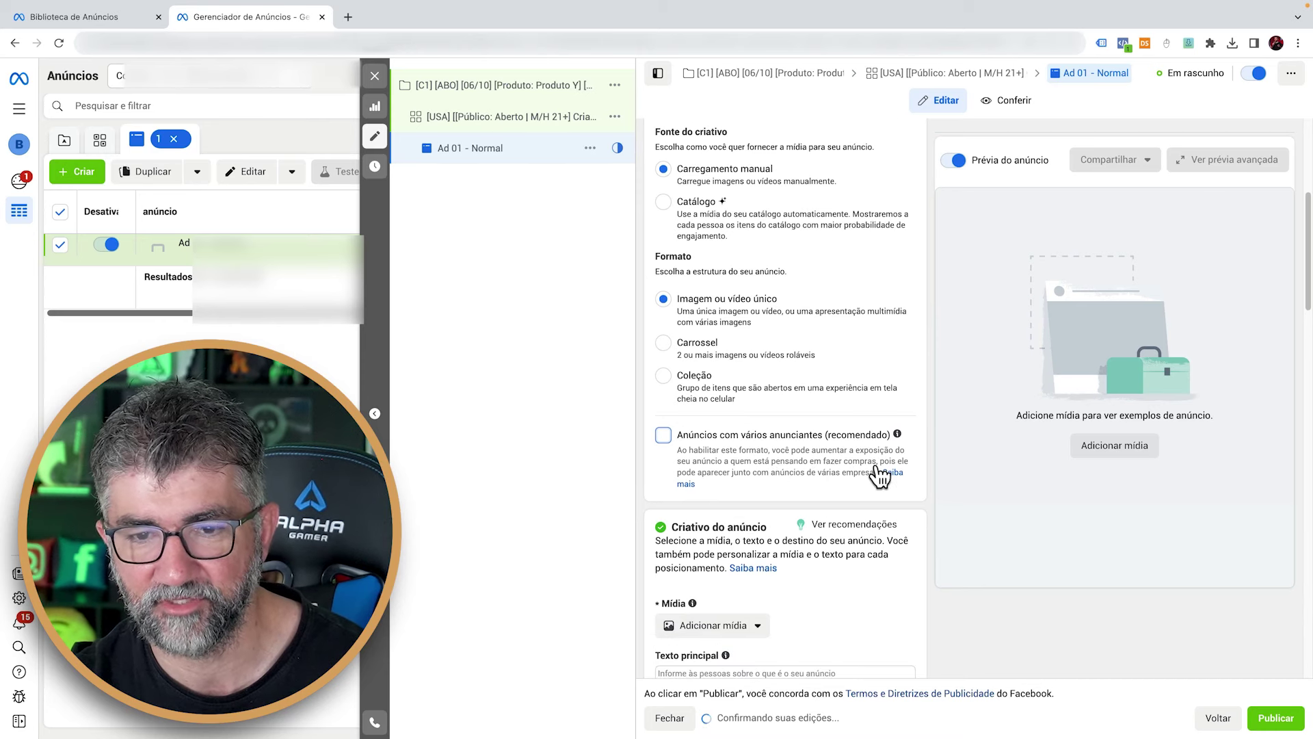
pyautogui.scroll(-1, 821, 472)
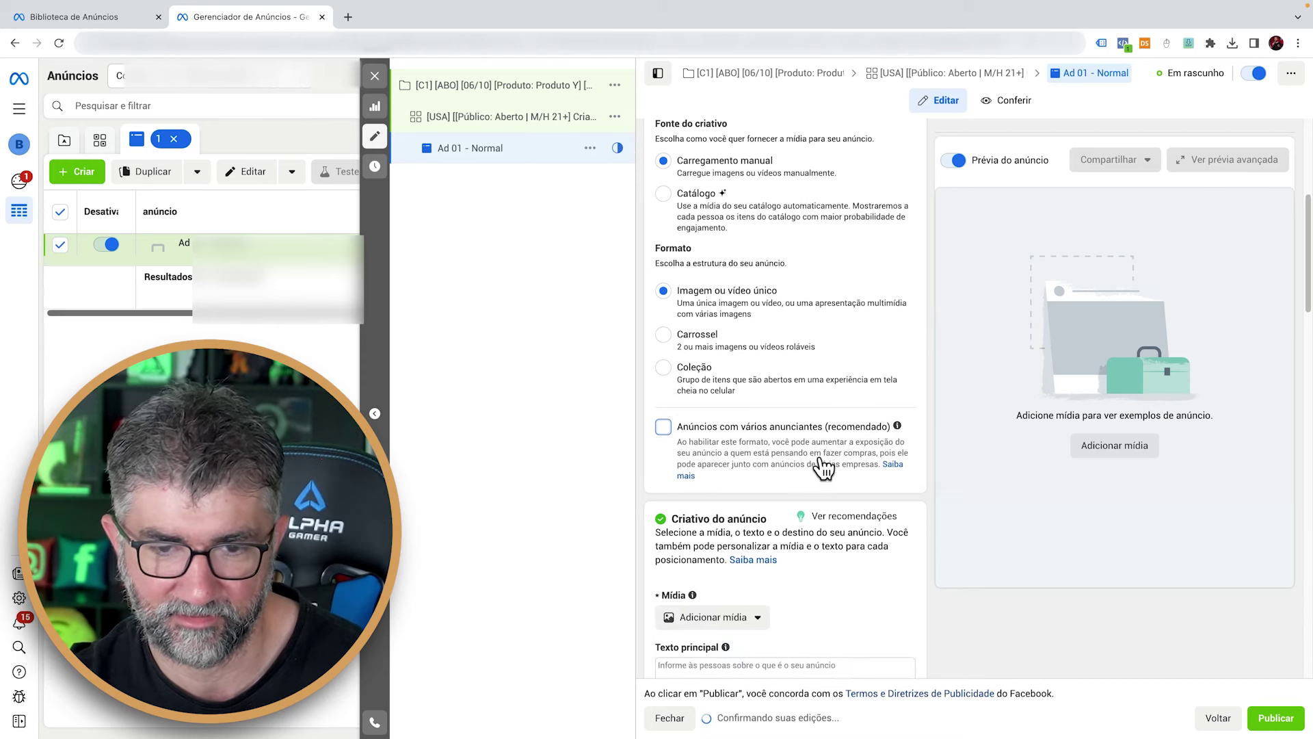
pyautogui.scroll(-4, 825, 469)
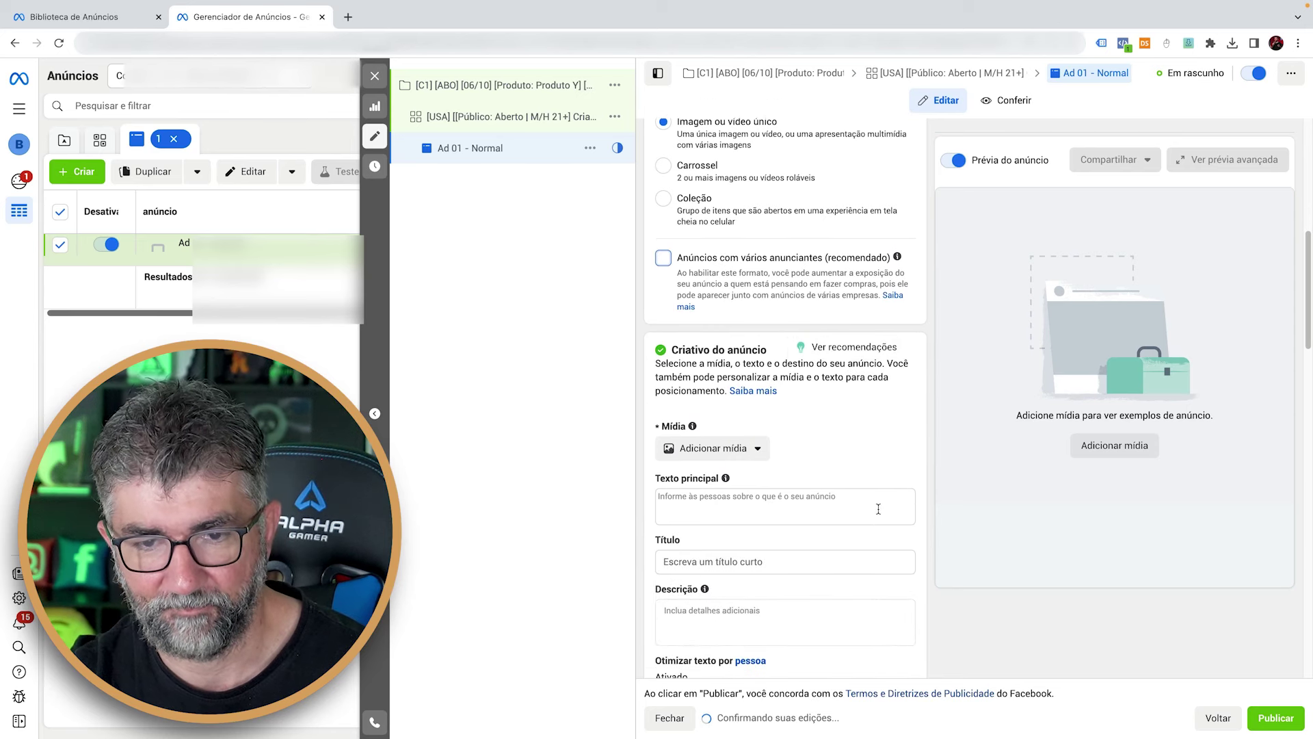
pyautogui.scroll(-1, 878, 509)
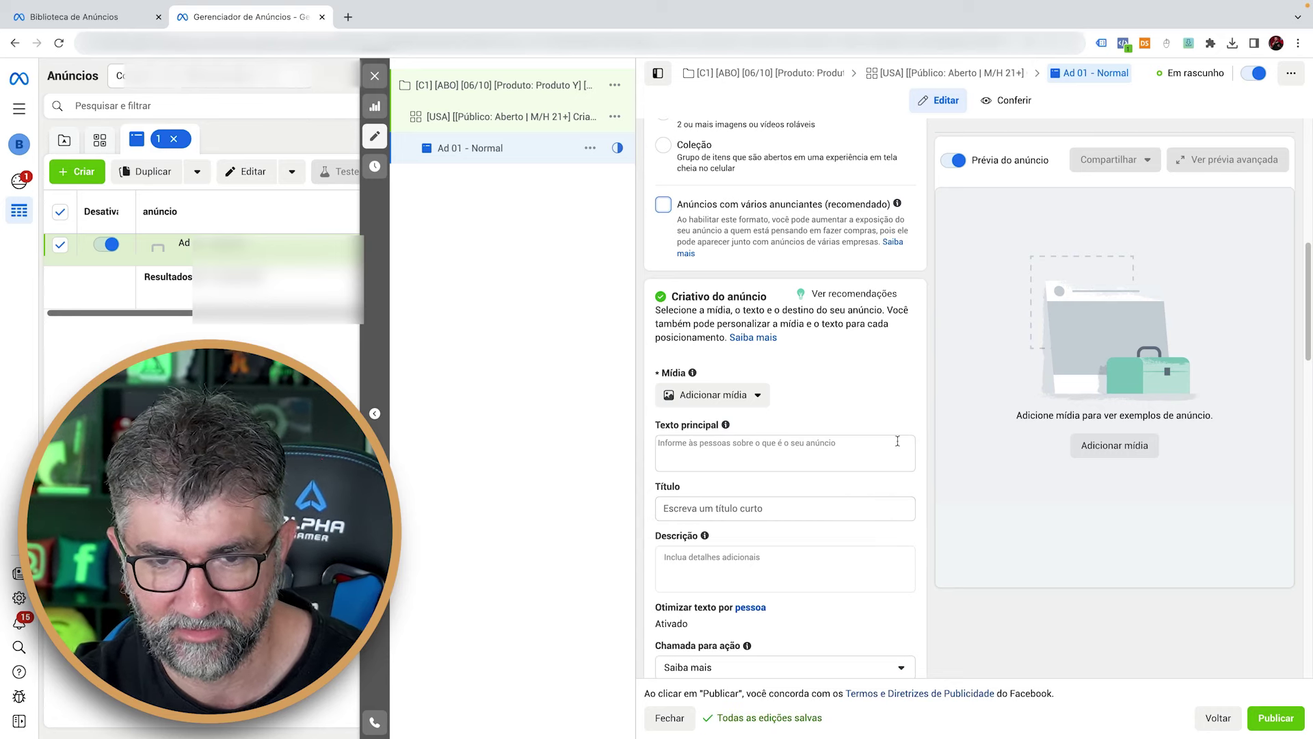
pyautogui.click(742, 401)
pyautogui.click(740, 429)
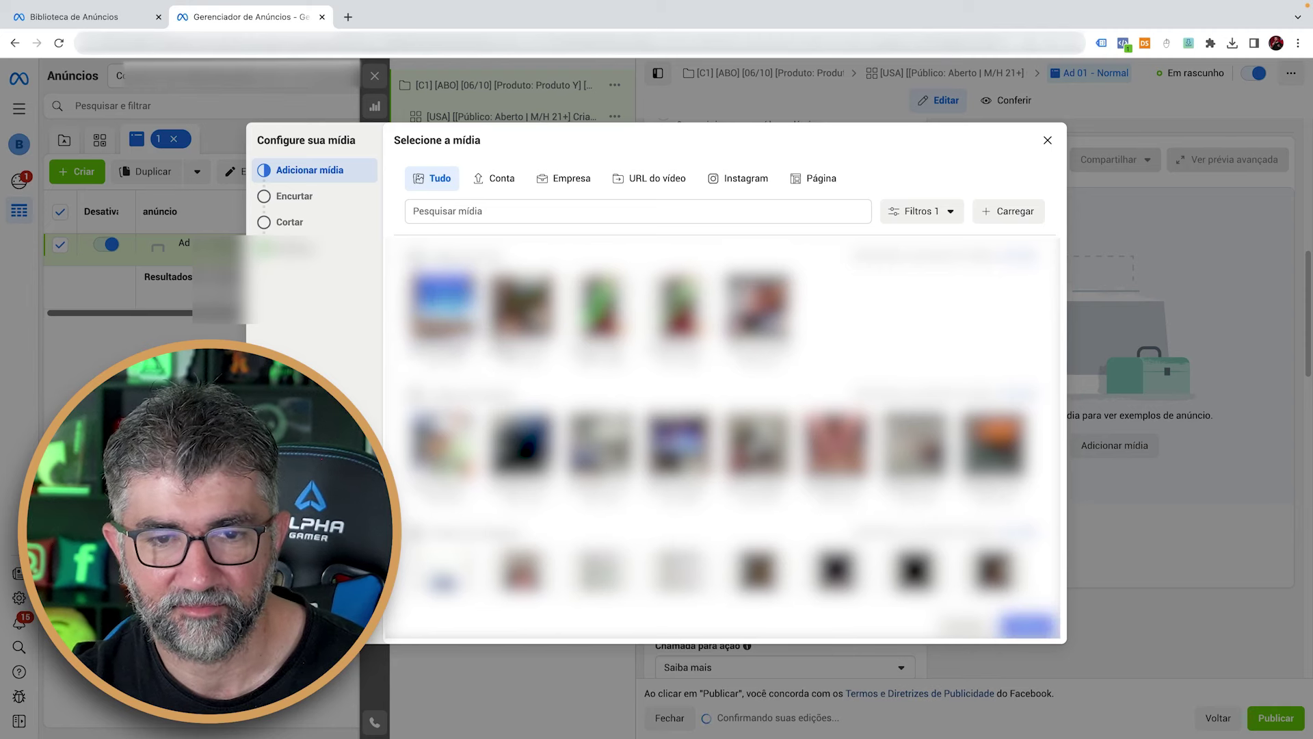
pyautogui.click(1037, 626)
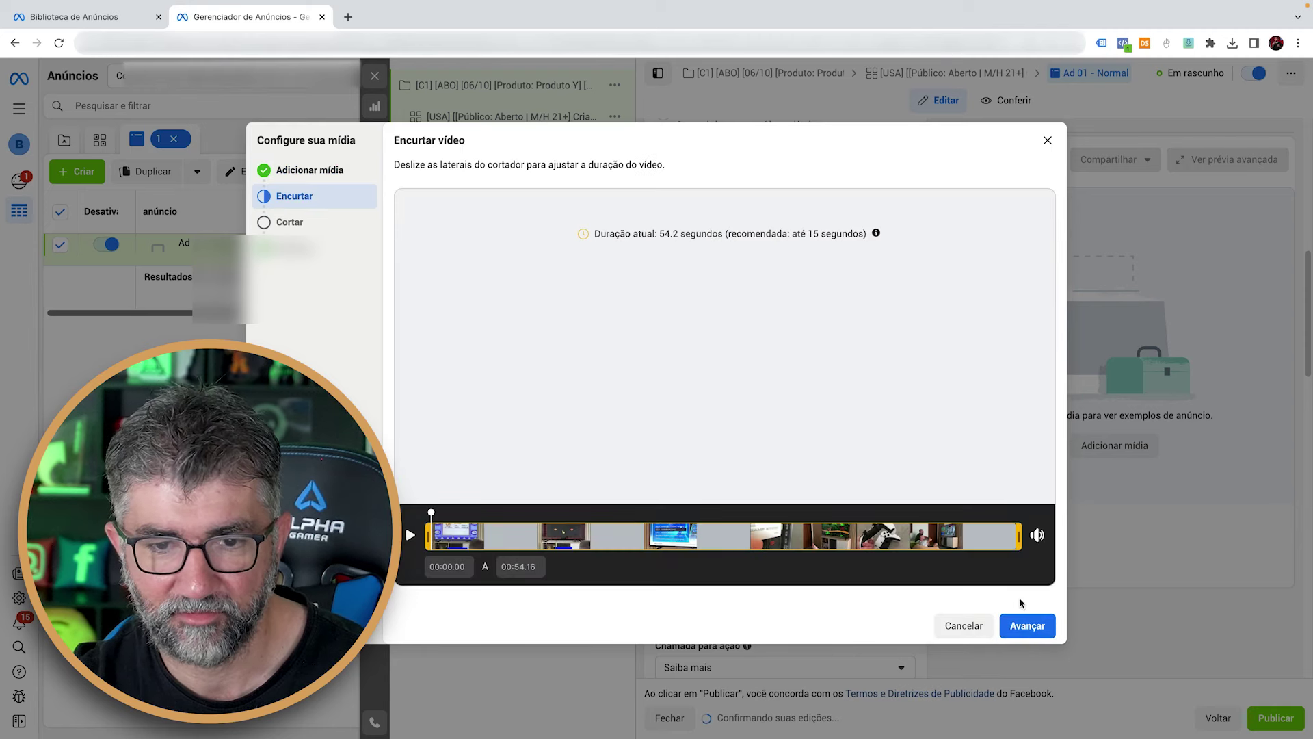
pyautogui.click(1029, 626)
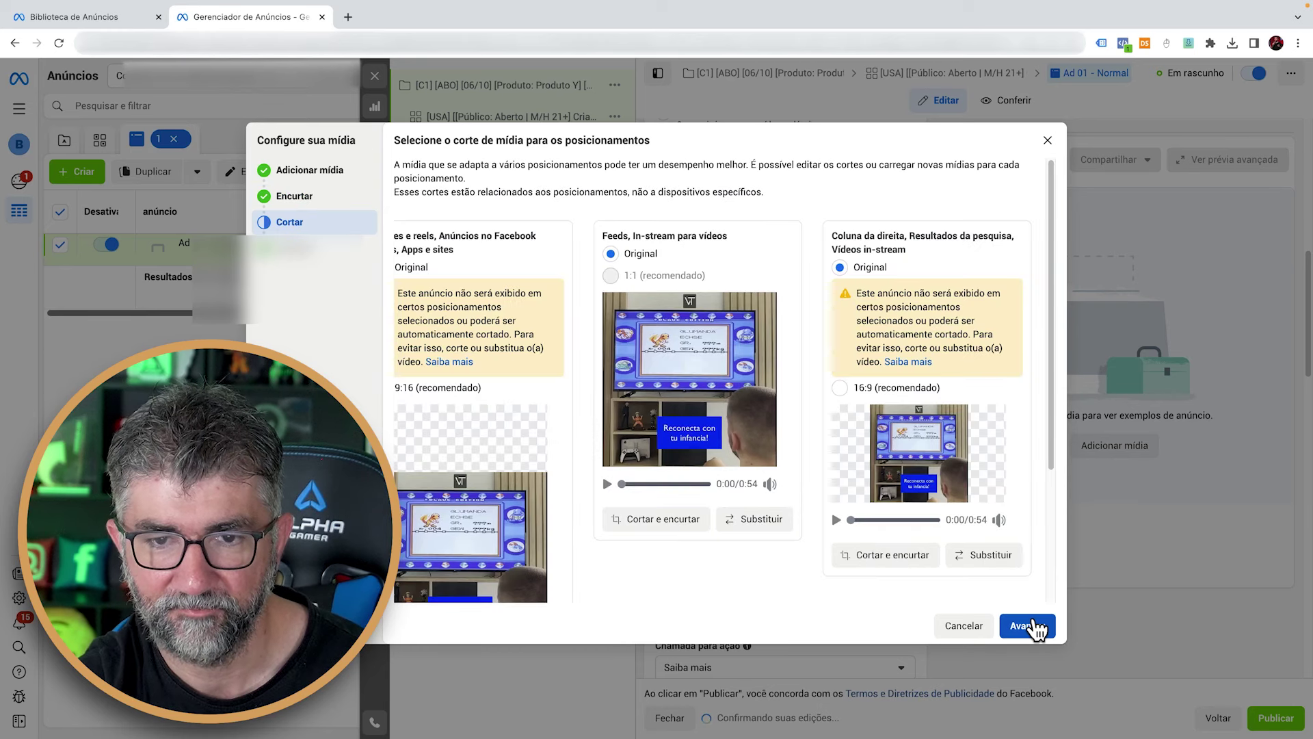
pyautogui.click(1037, 633)
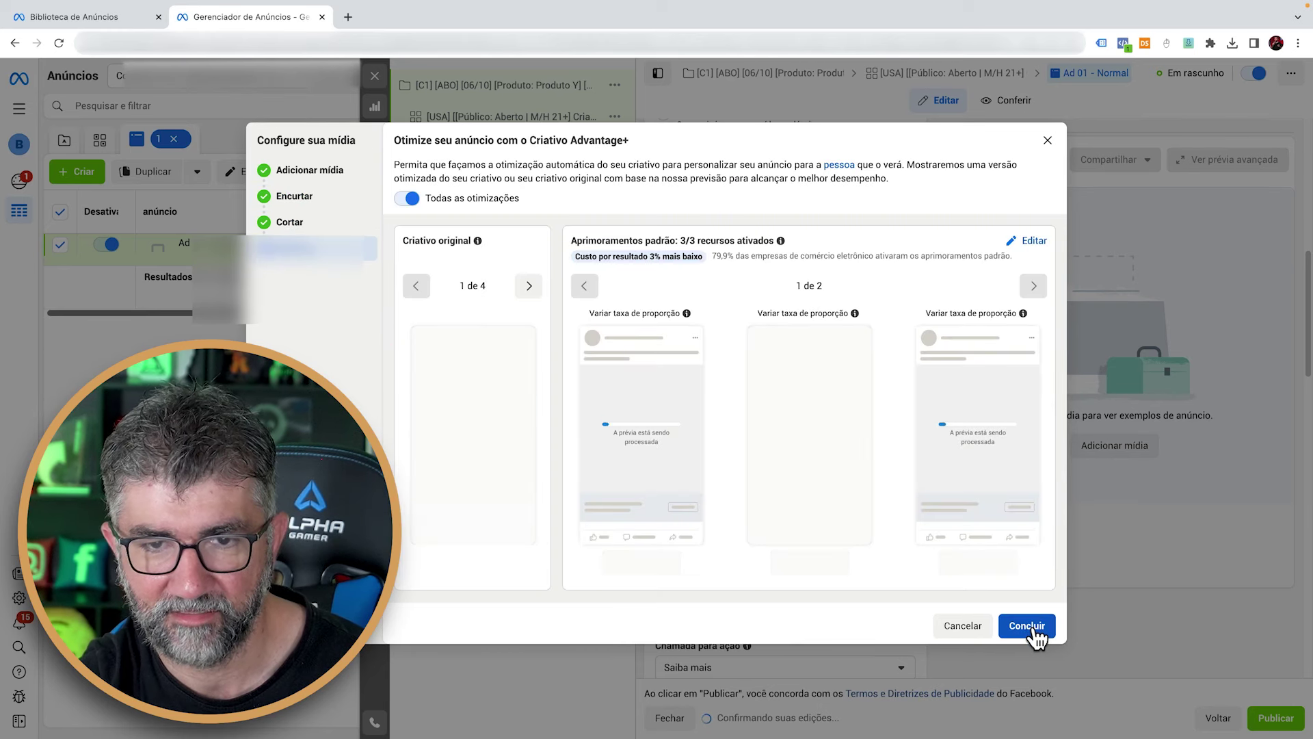
pyautogui.click(1033, 626)
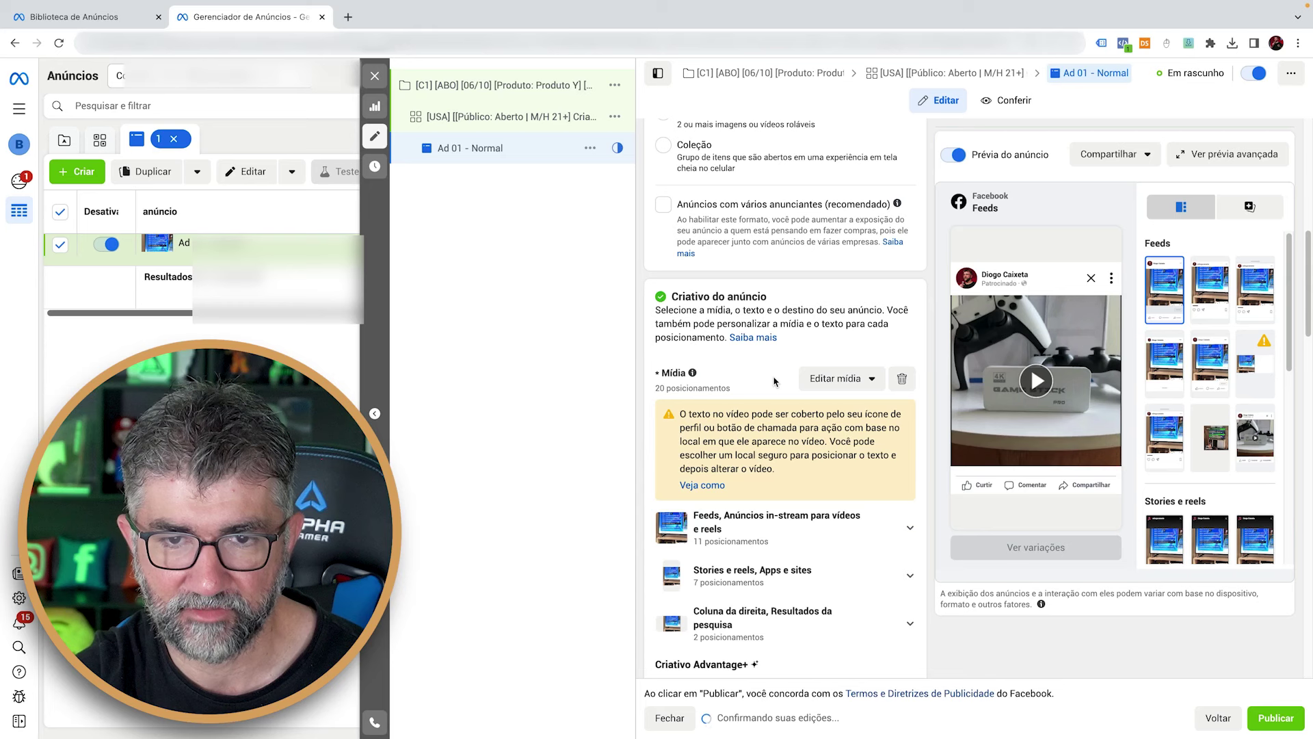
# Enter "Texto 1" as the ad's primary text
pyautogui.scroll(-1, 769, 386)
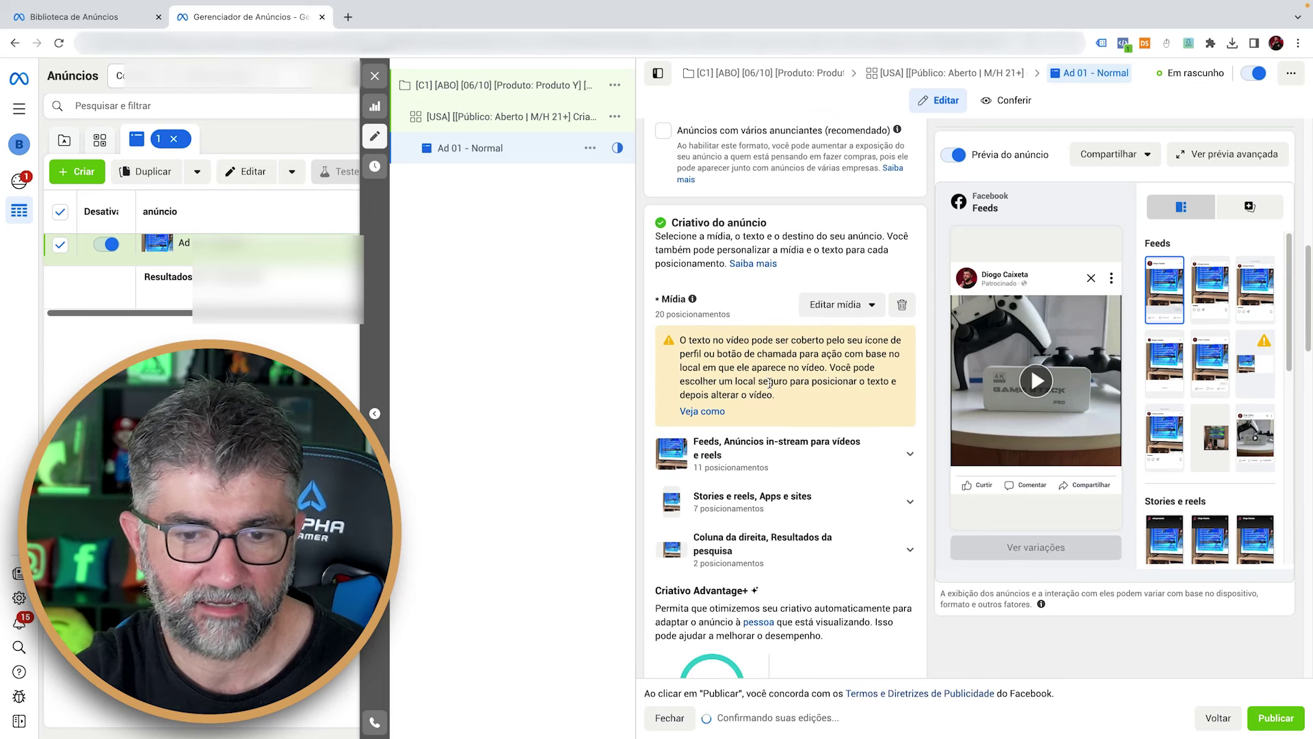
pyautogui.scroll(-5, 770, 383)
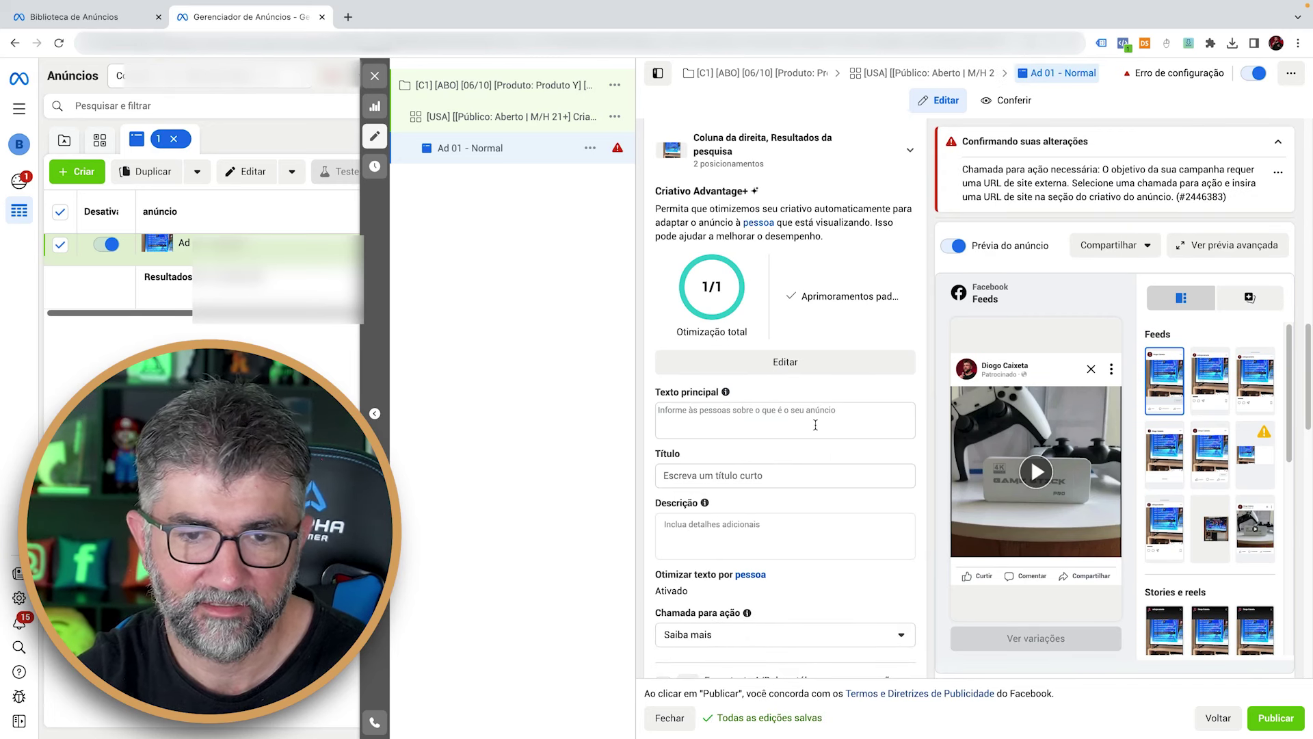
pyautogui.click(815, 425)
pyautogui.write('TEx')
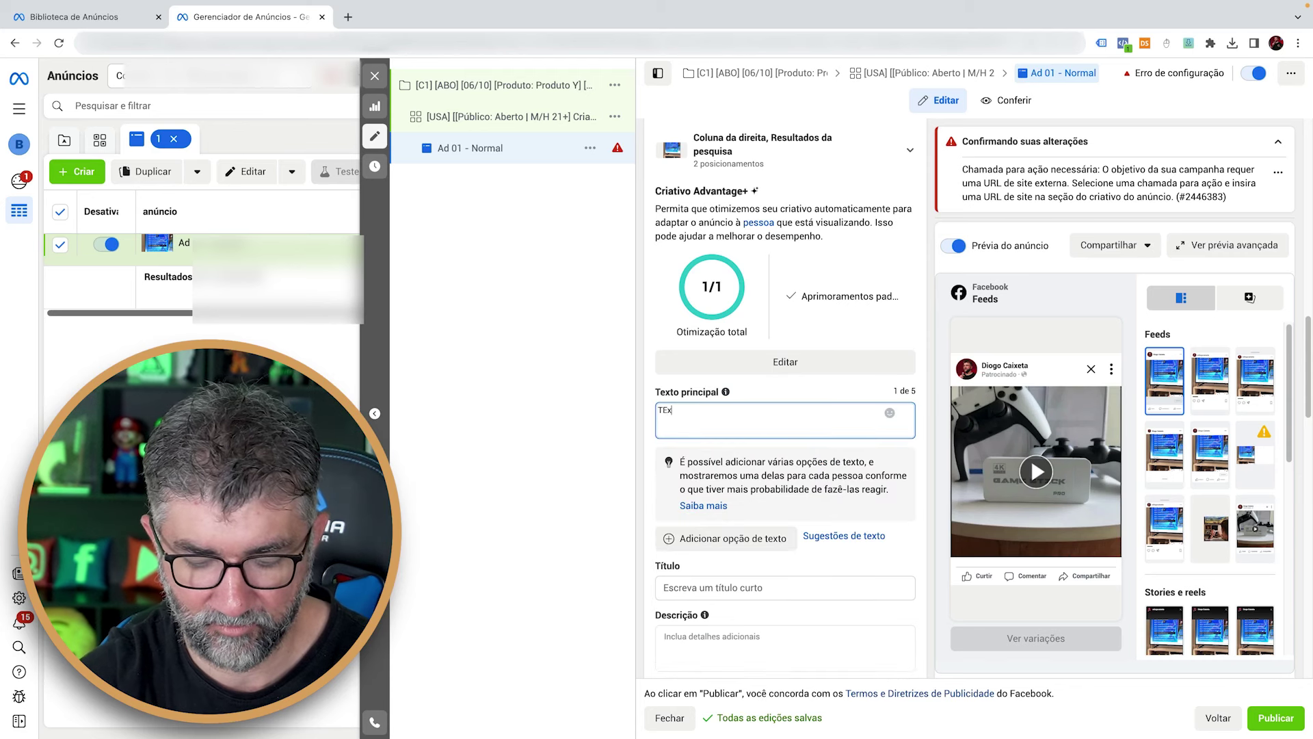
pyautogui.write('to 1')
pyautogui.hotkey('ctrl', 'a')
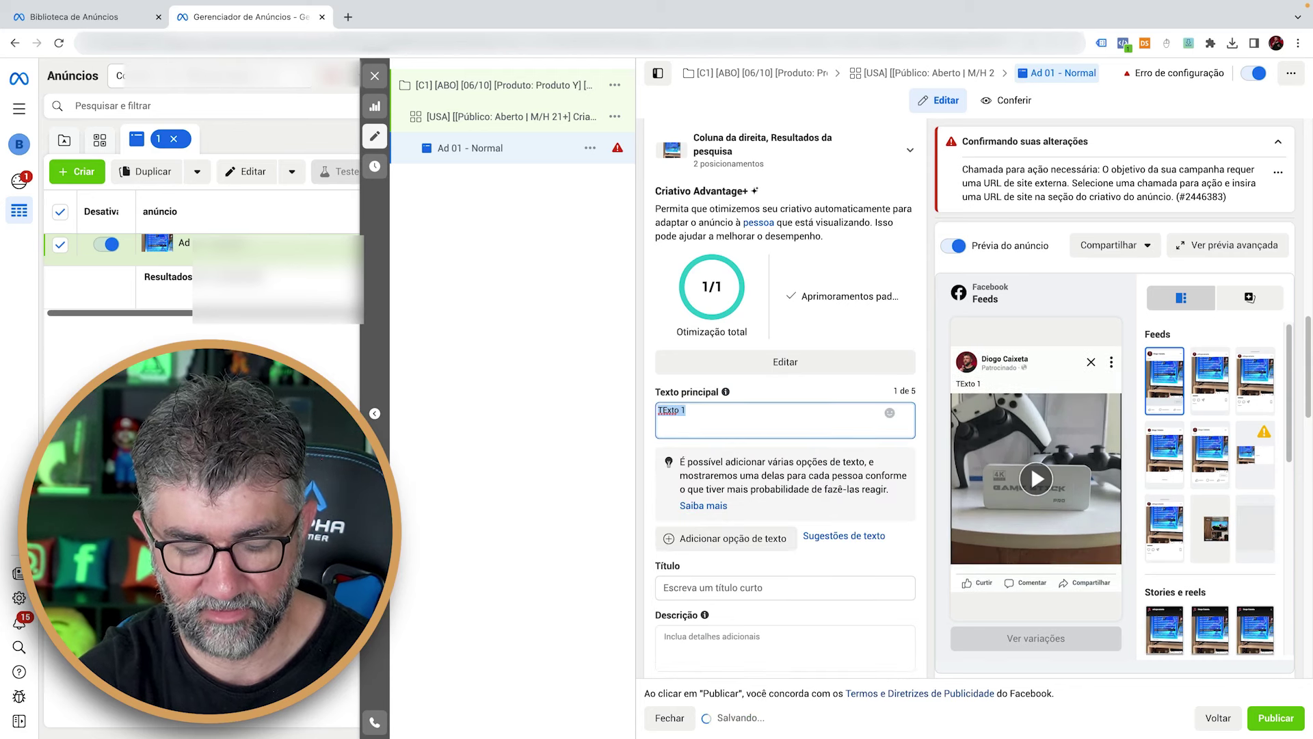
pyautogui.write('exto')
pyautogui.hotkey('ctrl', 'a')
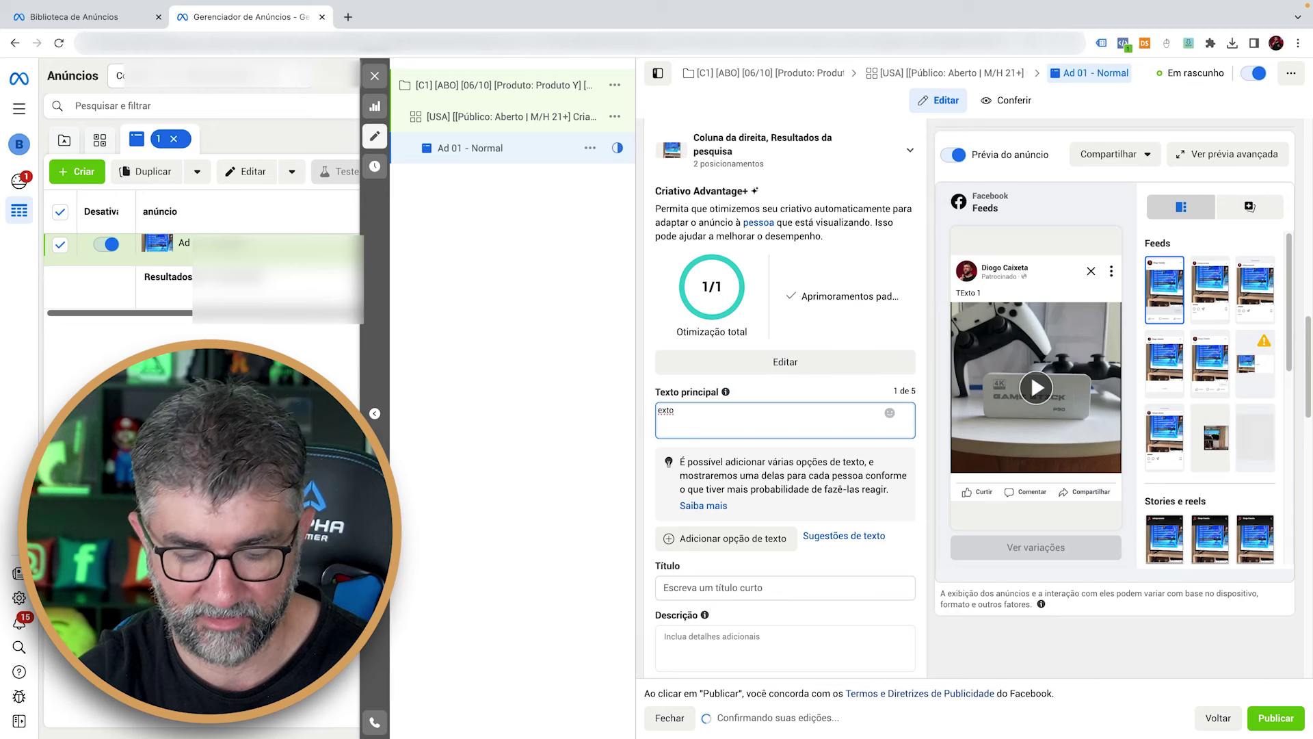
pyautogui.write('Texto 1')
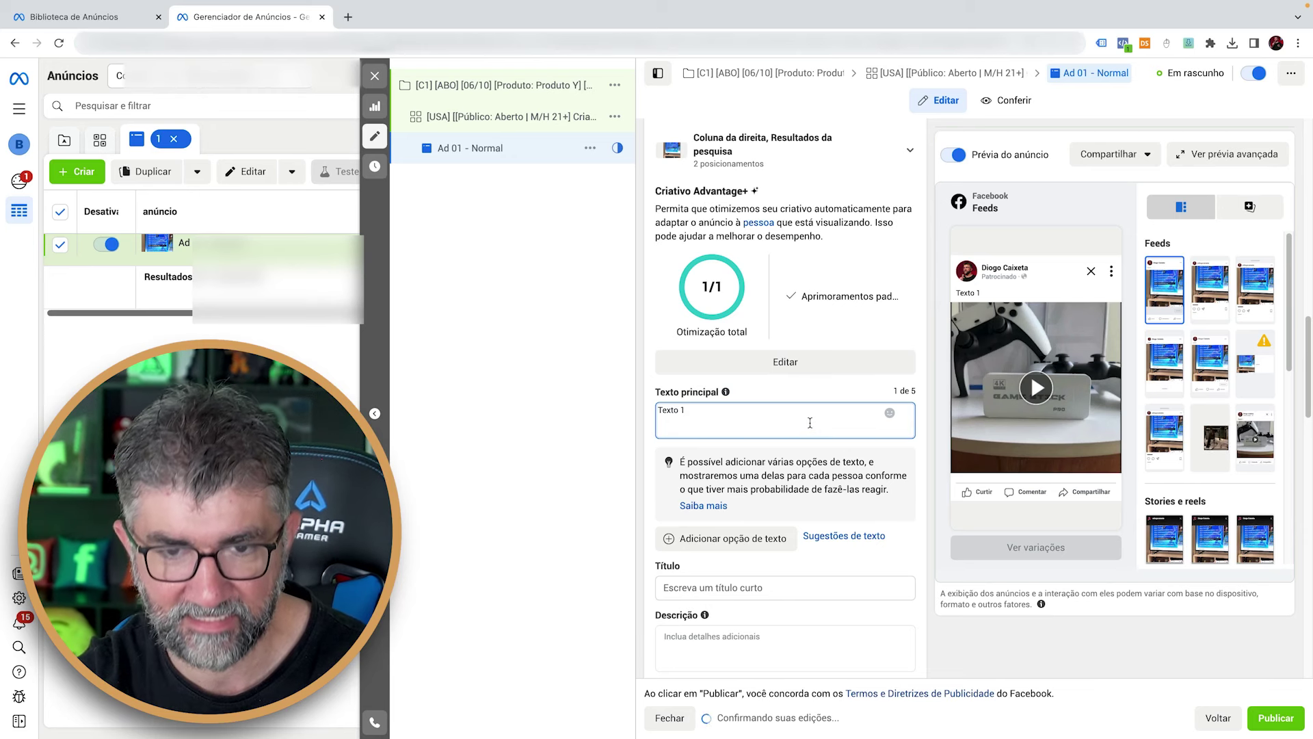
# Add a second primary text option reading "Texto 2", reusing the wording of the first one
pyautogui.hotkey('ctrl', 'a')
pyautogui.hotkey('ctrl', 'c')
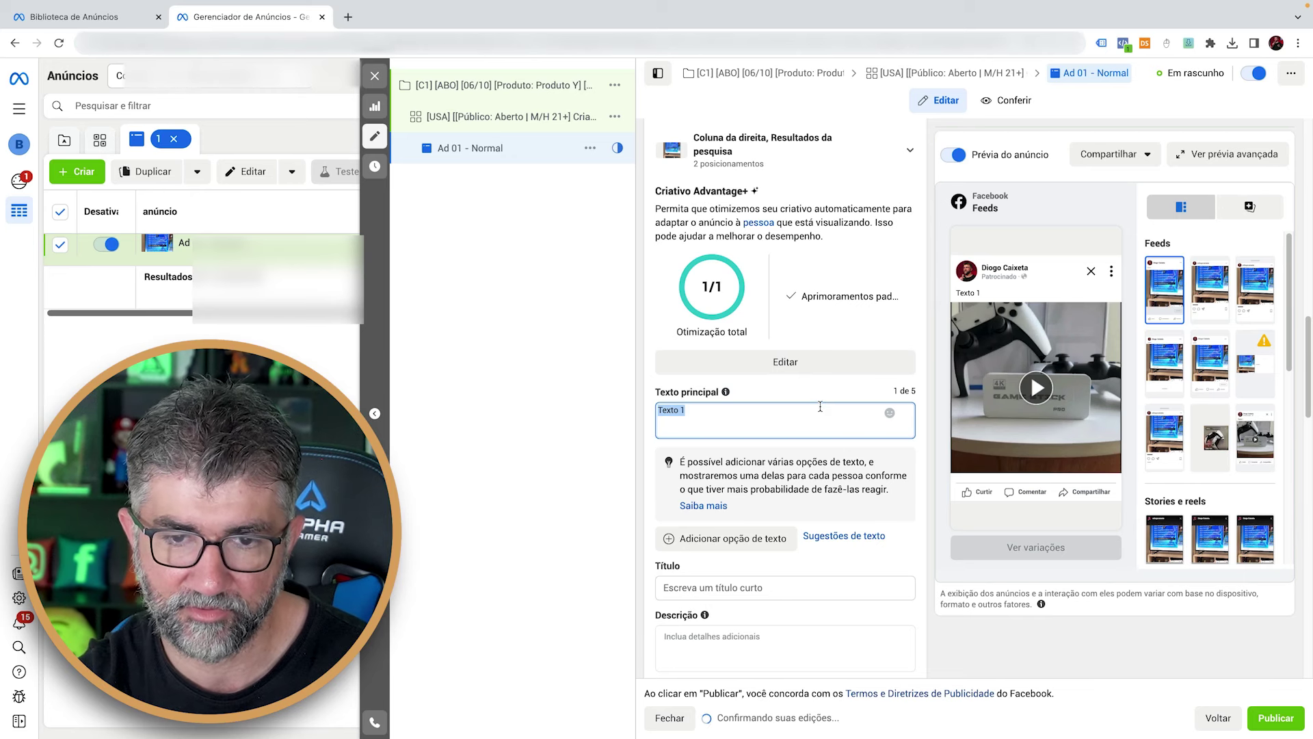
pyautogui.click(752, 541)
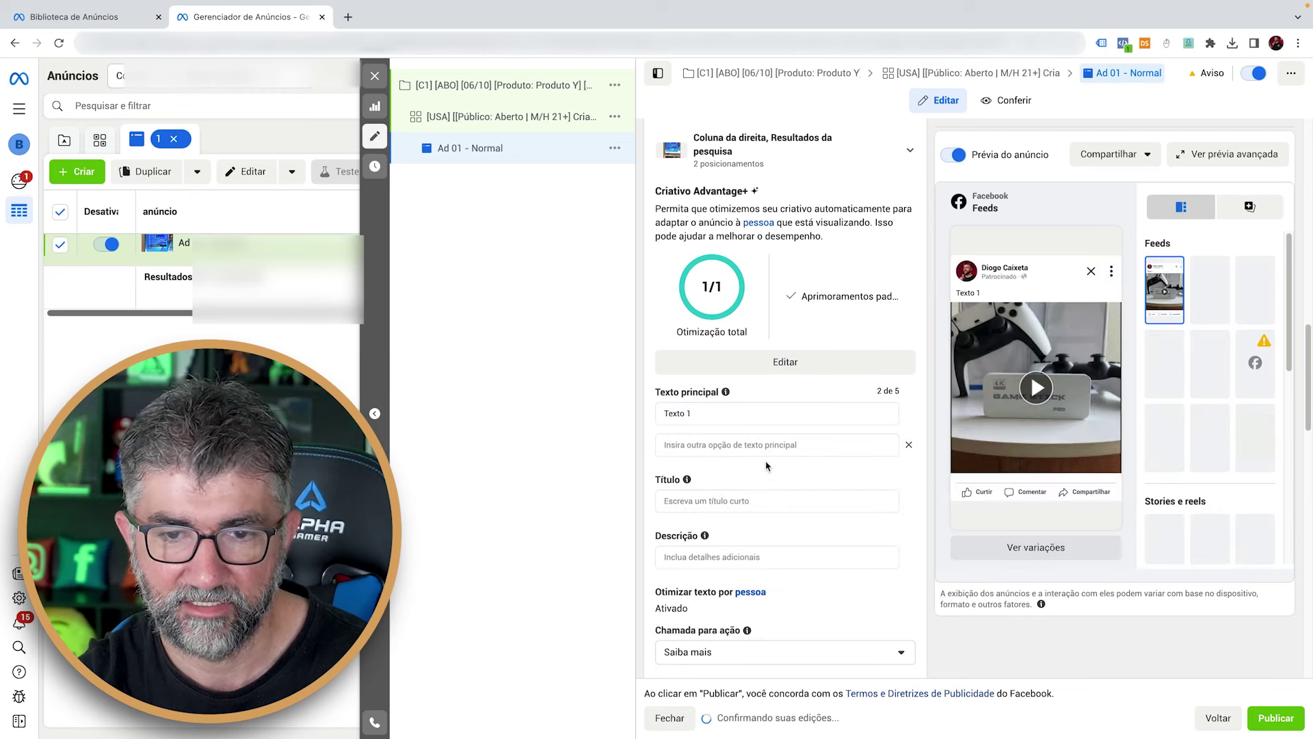
pyautogui.hotkey('ctrl', 'v')
pyautogui.press('BackSpace')
pyautogui.write('2')
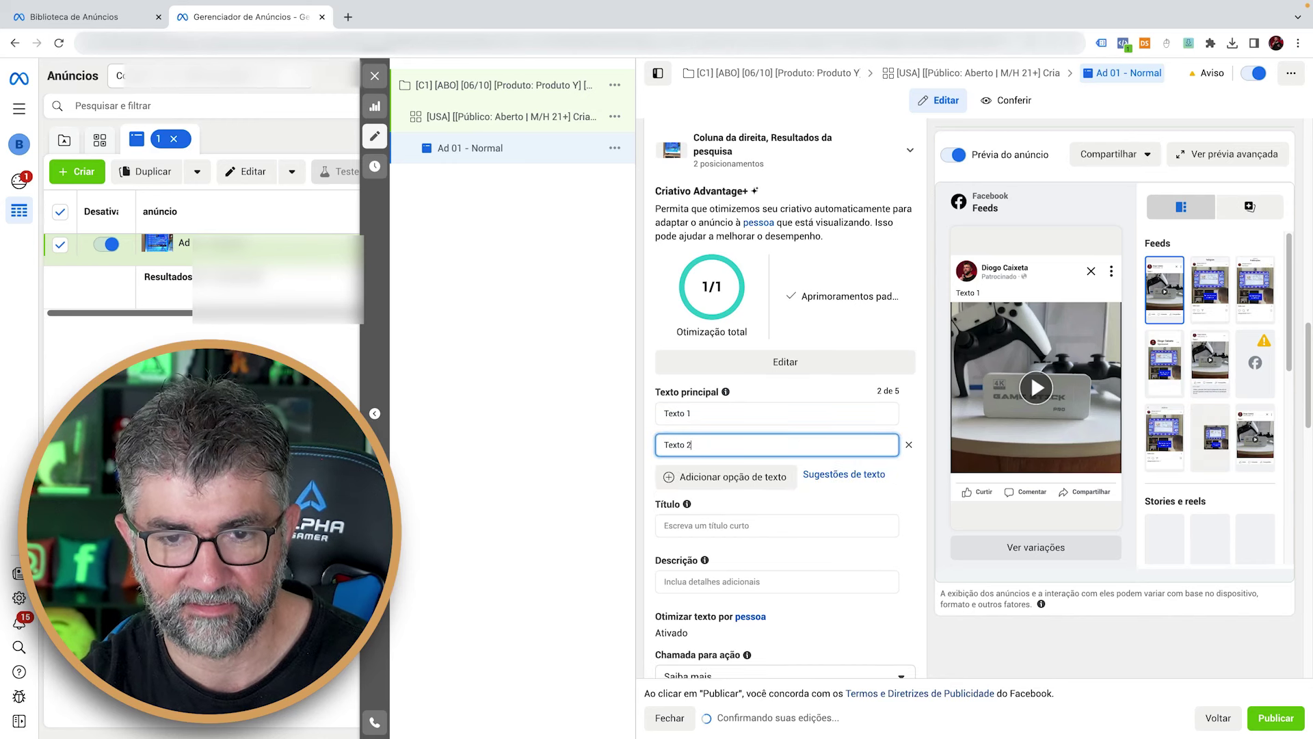
# Add a third primary text option reading "Texto 3"
pyautogui.click(768, 485)
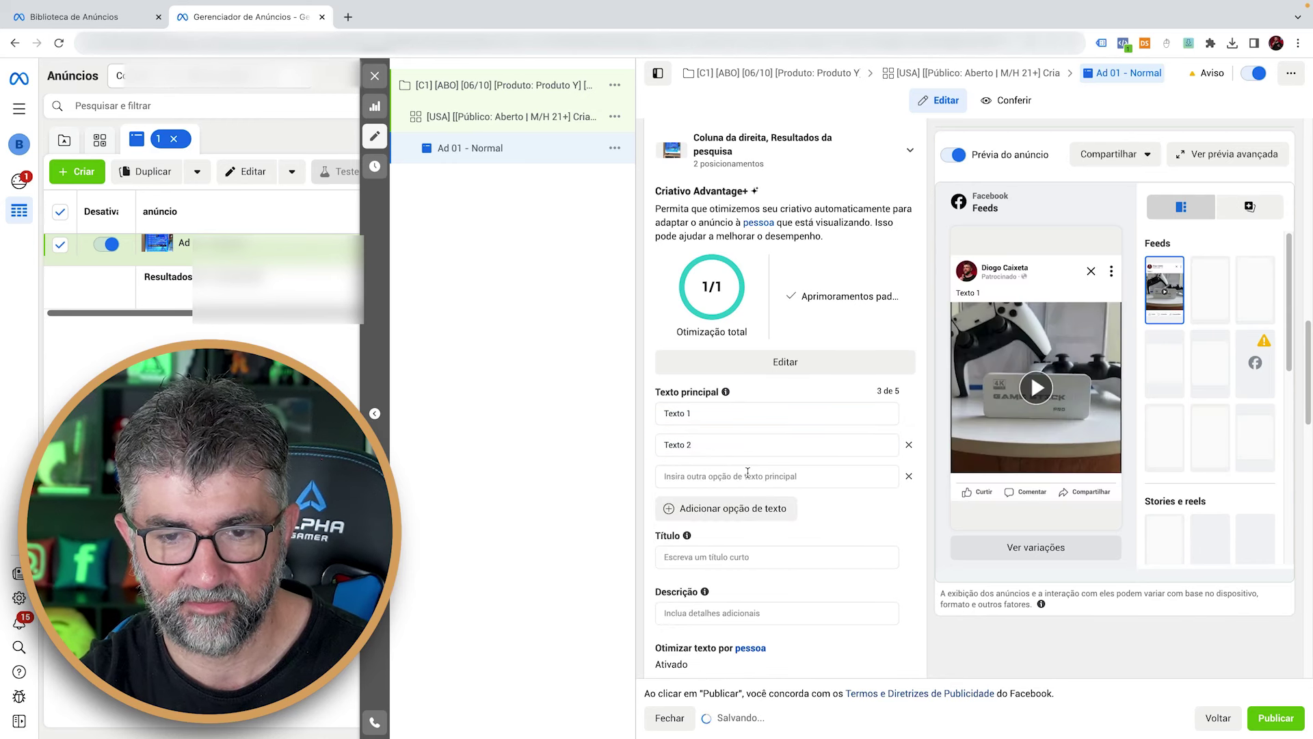
pyautogui.hotkey('ctrl', 'v')
pyautogui.press('BackSpace')
pyautogui.write('3')
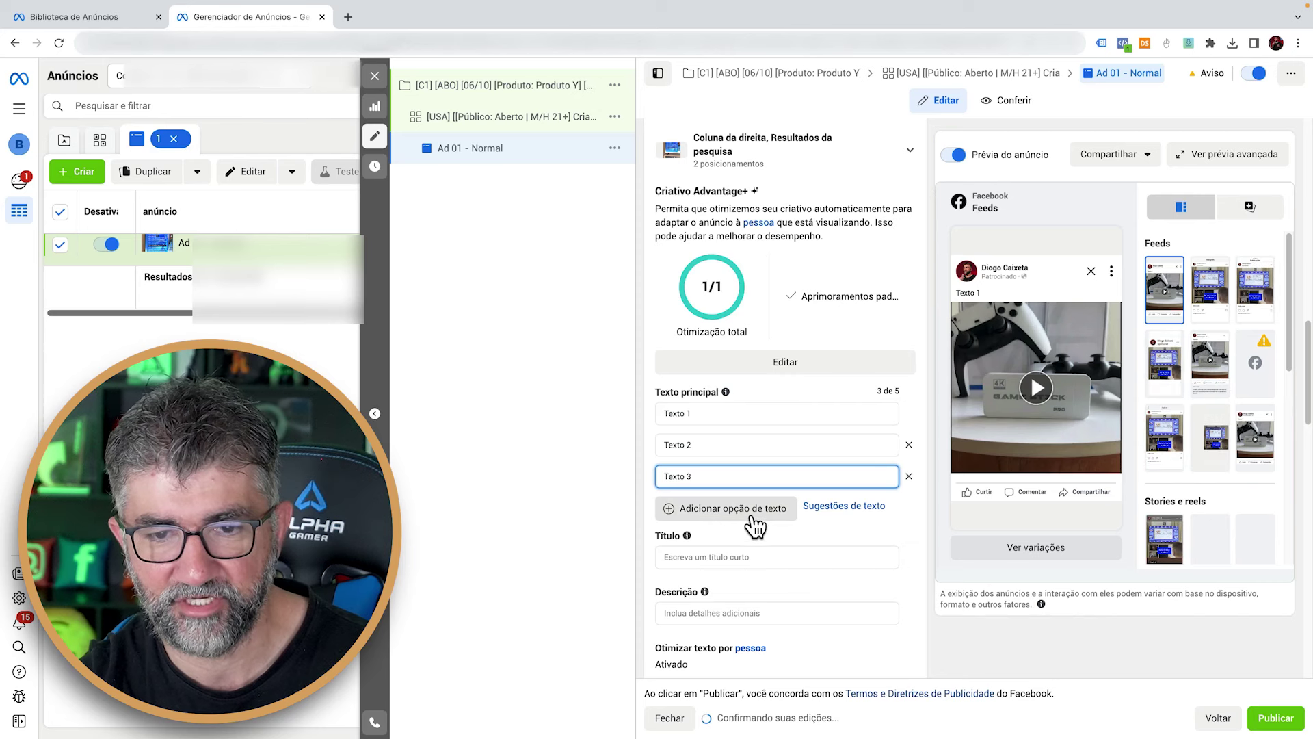
# Add a fourth and a fifth primary text option reading "Texto 4" and "Texto 5"
pyautogui.click(752, 515)
pyautogui.click(756, 507)
pyautogui.hotkey('ctrl', 'v')
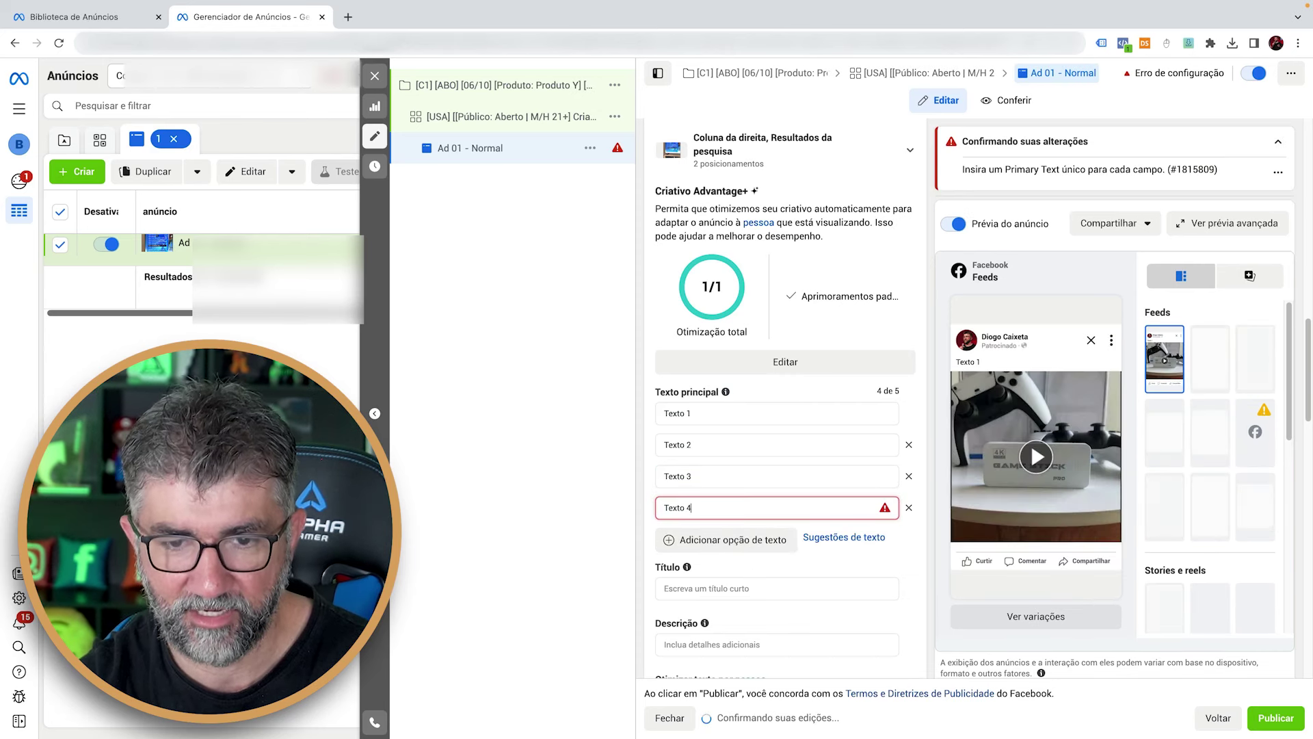
pyautogui.click(758, 541)
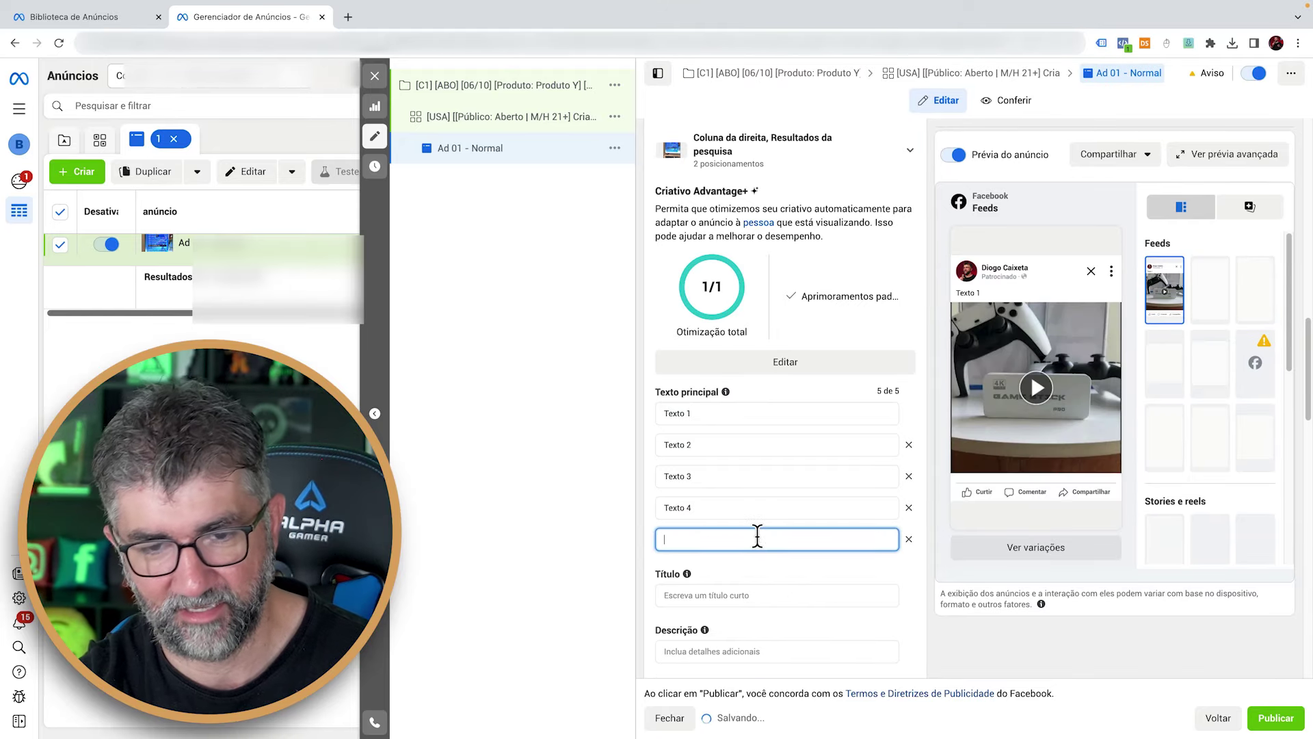
pyautogui.write('Texto 5')
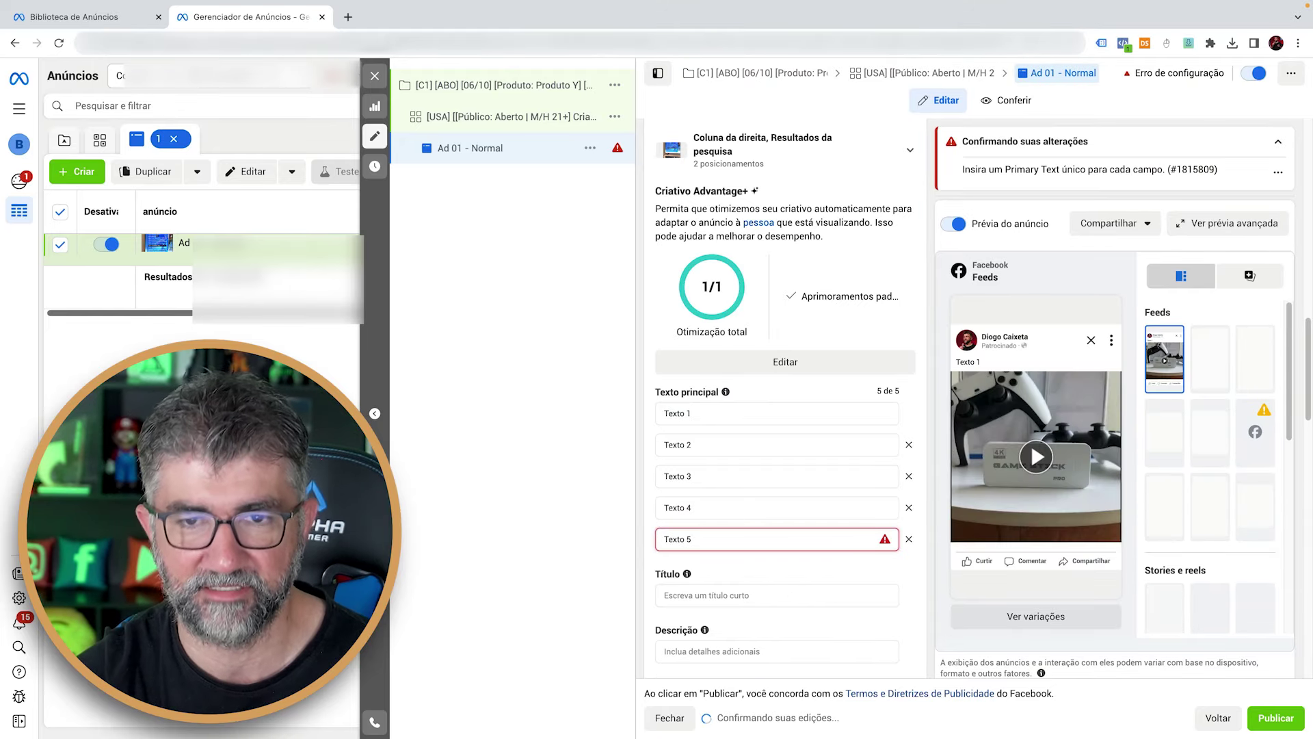
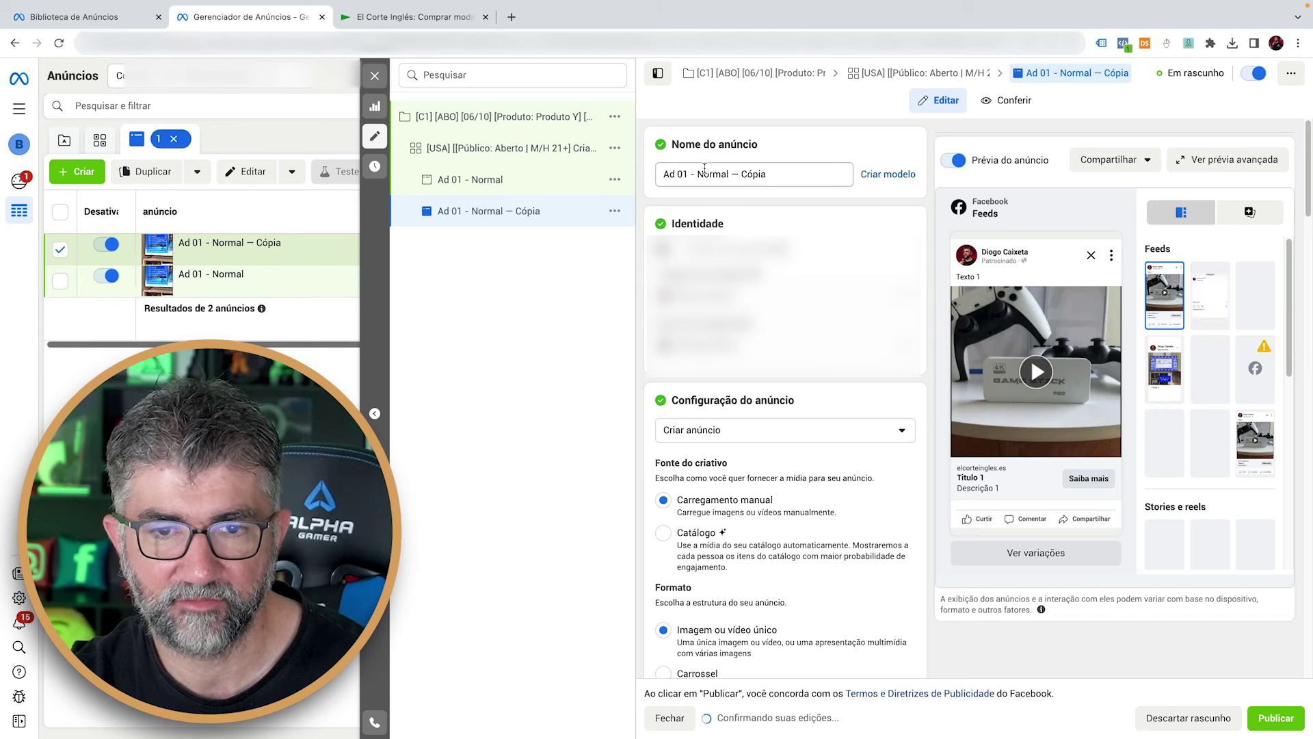
# Rename the duplicated ad as "Ad 01 - Carossel"
pyautogui.moveTo(721, 174); pyautogui.dragTo(768, 169)
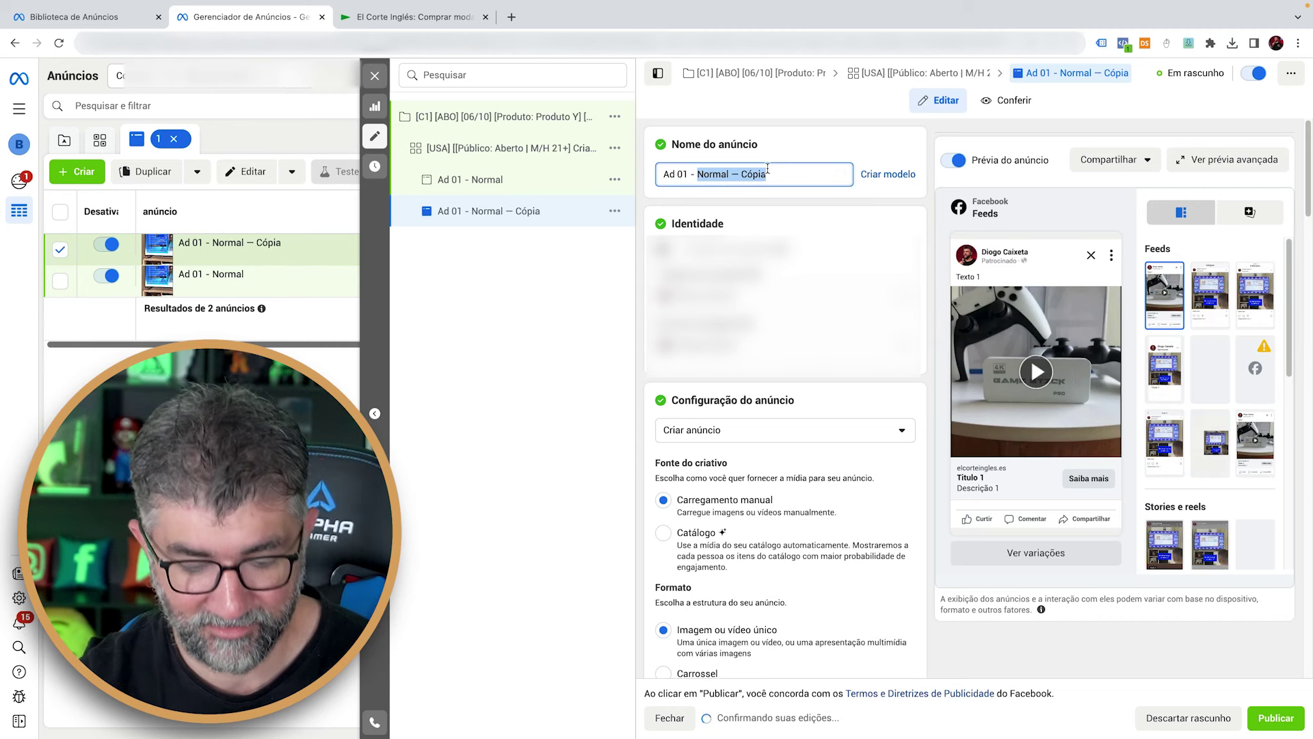
pyautogui.write('Carossel')
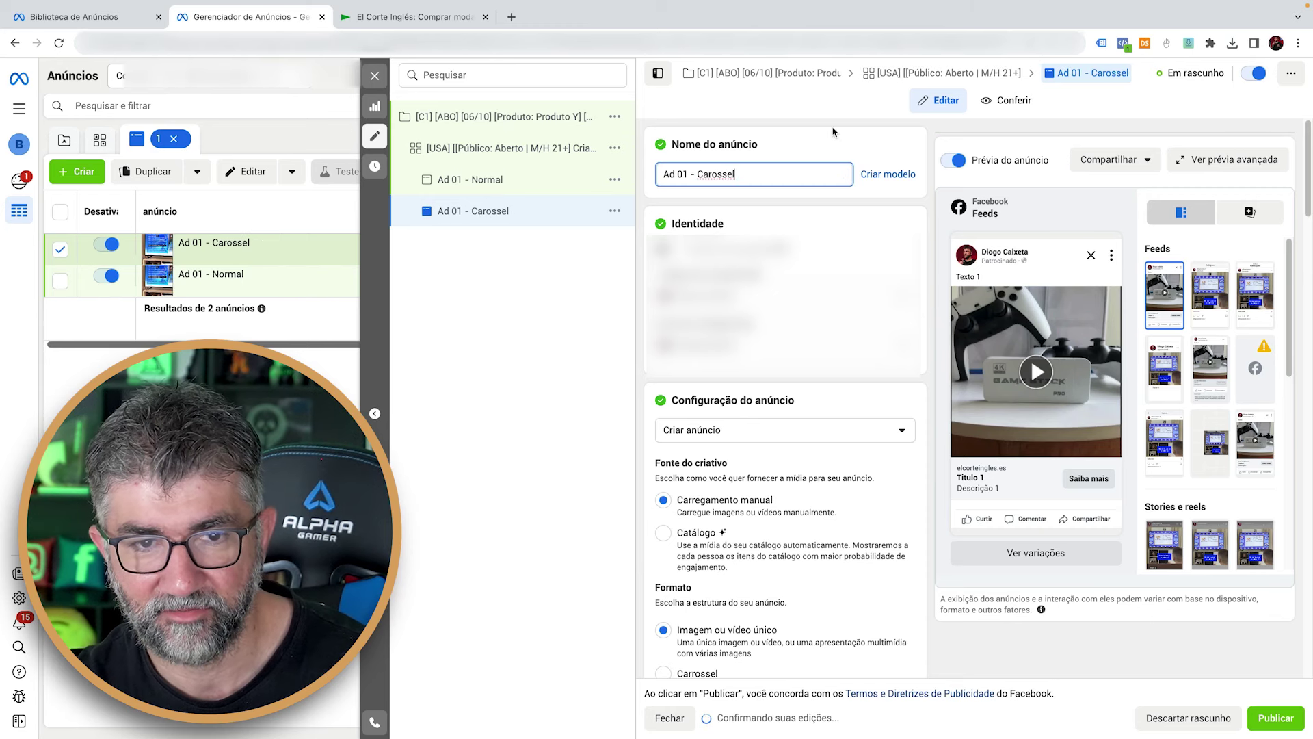
pyautogui.click(836, 156)
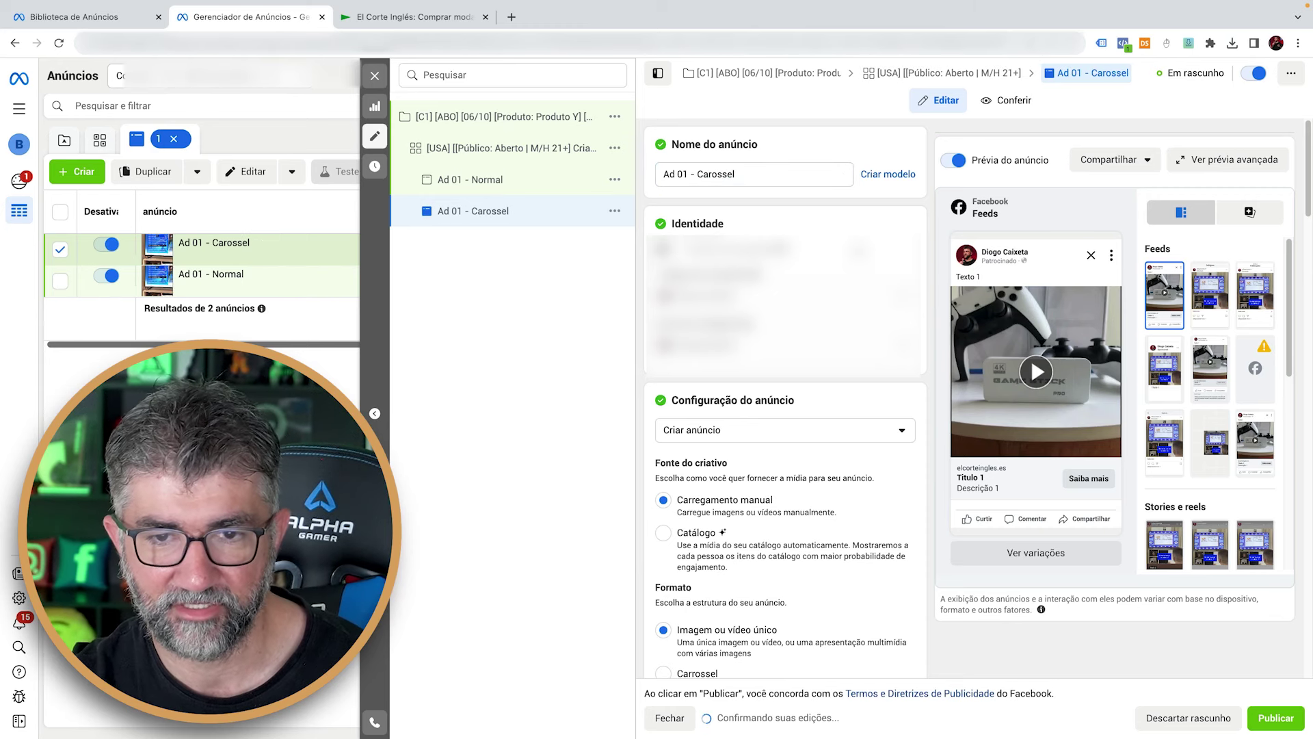
# Change the duplicated ad's format to Carrossel
pyautogui.scroll(-3, 855, 262)
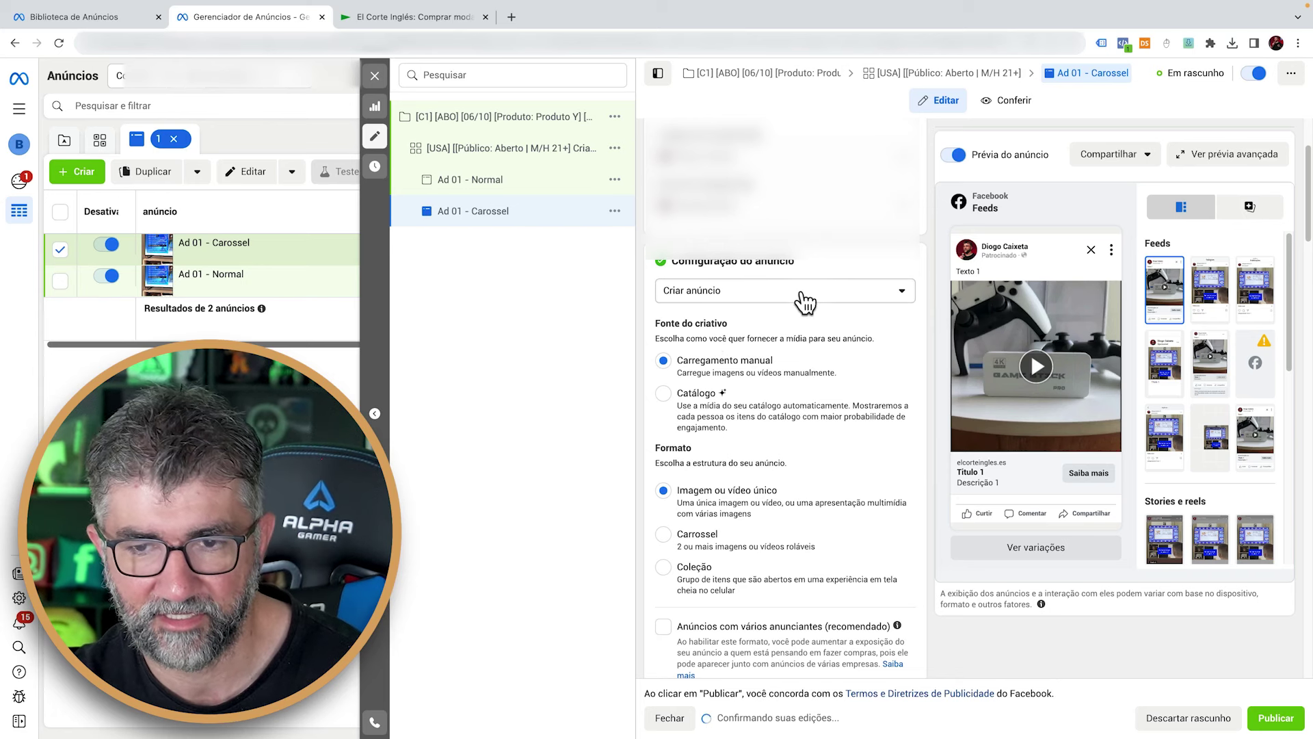
pyautogui.scroll(-1, 825, 342)
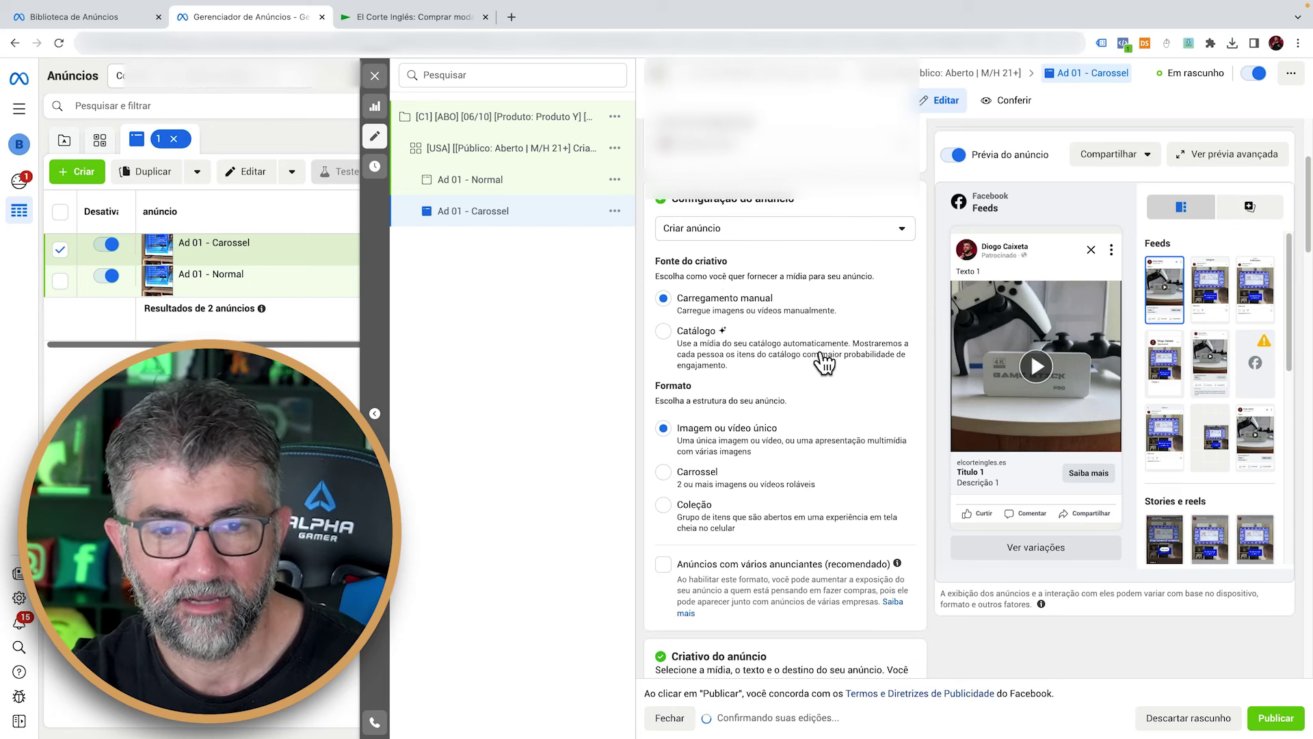
pyautogui.scroll(-2, 792, 373)
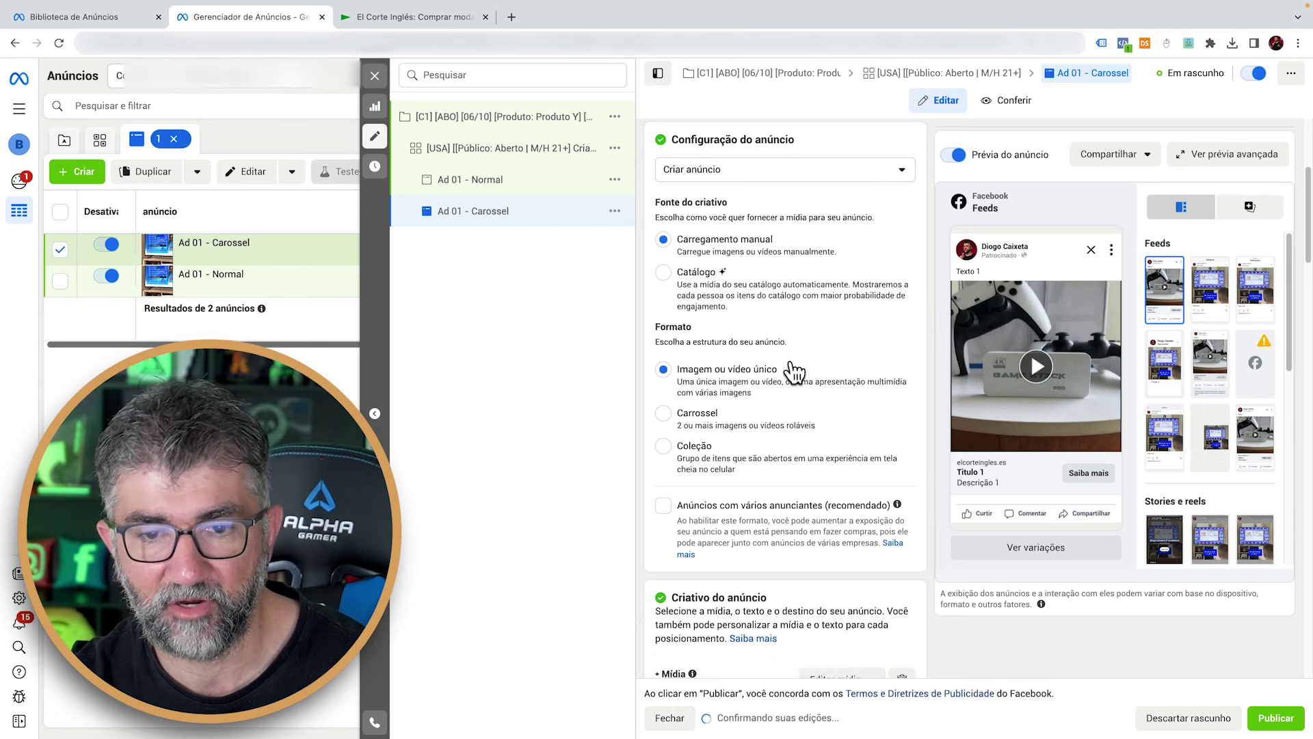
pyautogui.click(729, 414)
# Add a video card to the carousel using video-ad1.mp4 from the account's media
pyautogui.scroll(-5, 856, 391)
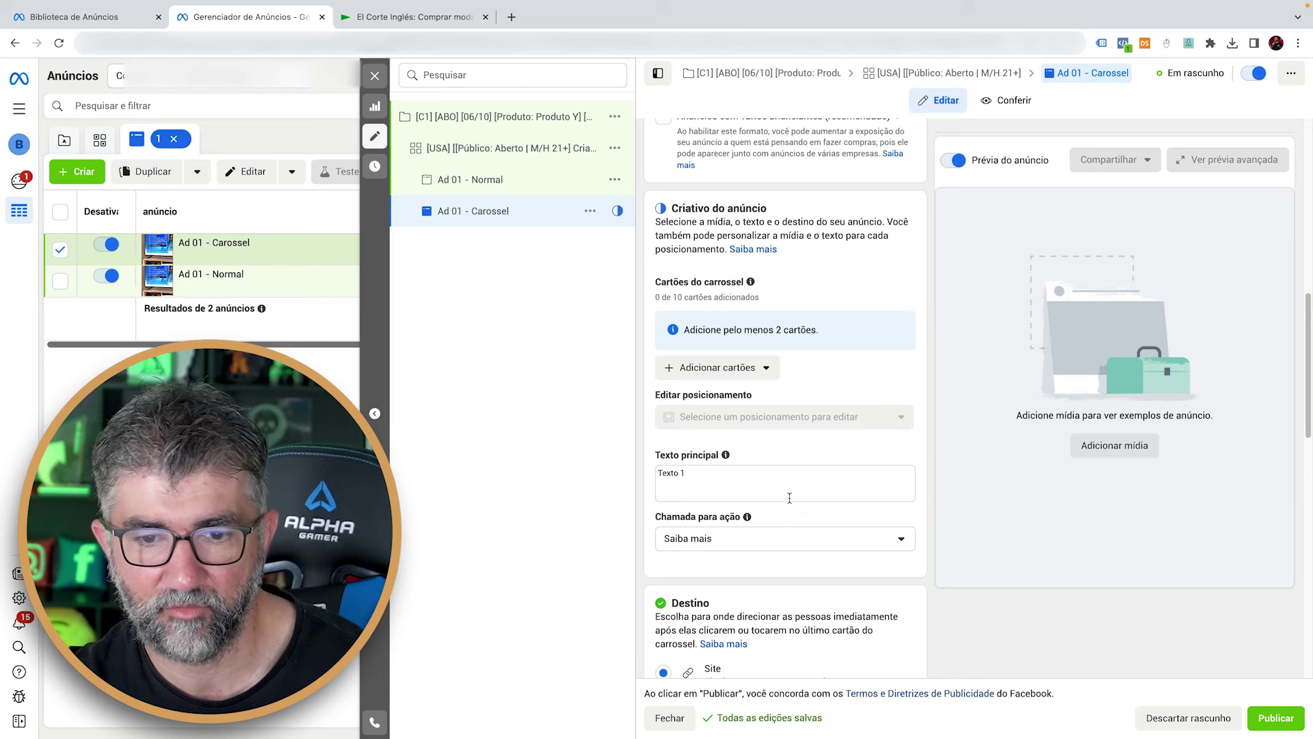
pyautogui.scroll(-3, 841, 522)
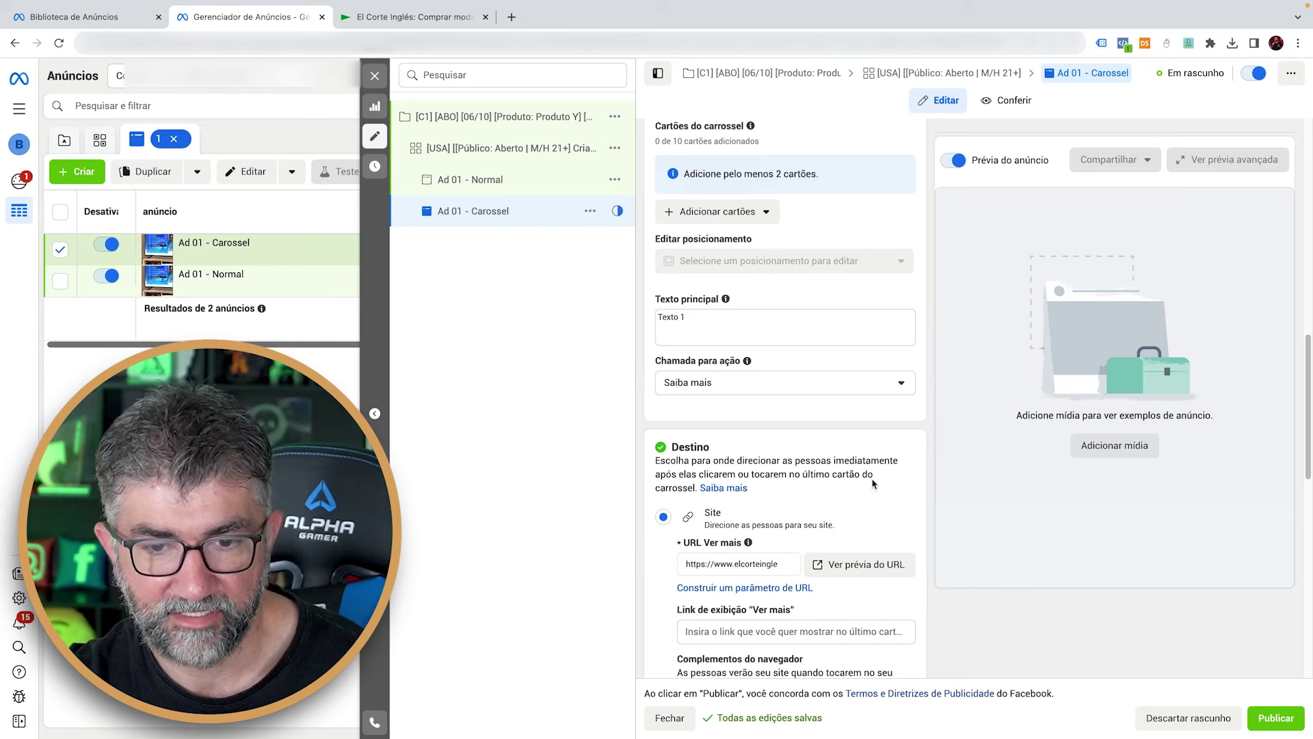
pyautogui.scroll(-3, 868, 475)
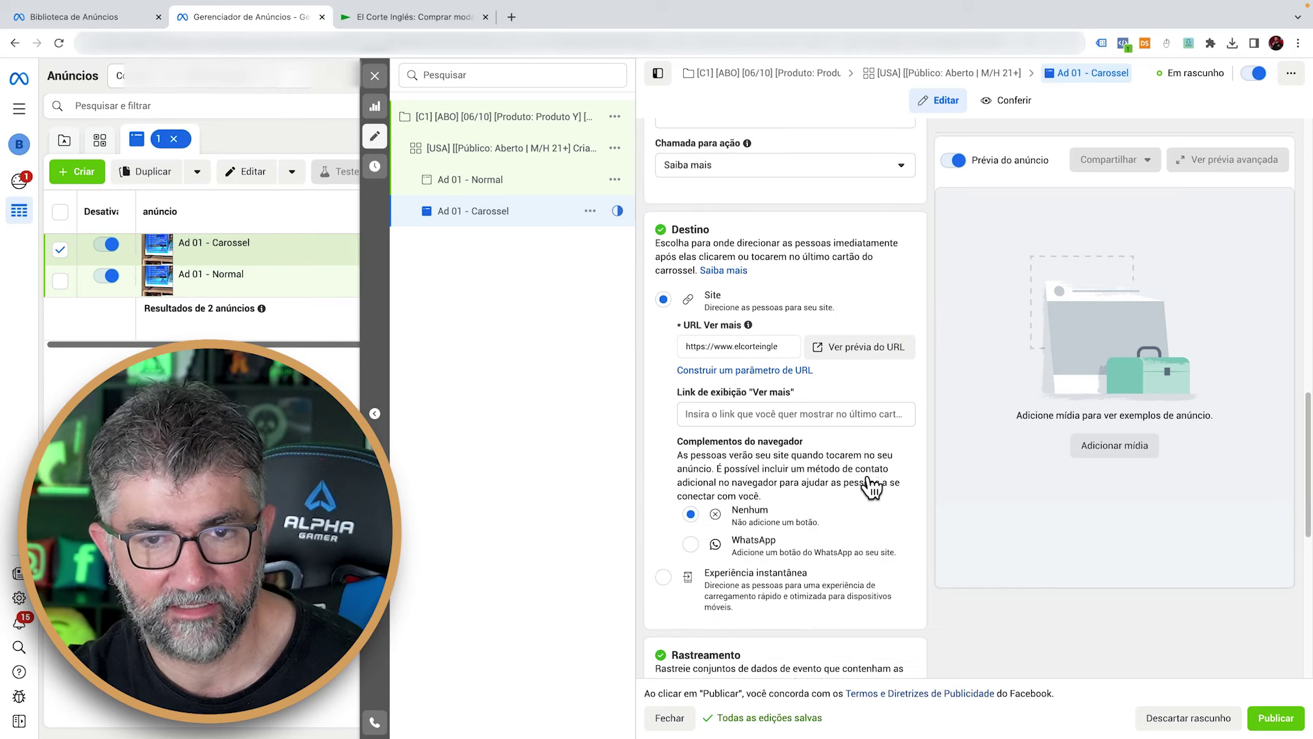
pyautogui.scroll(6, 868, 473)
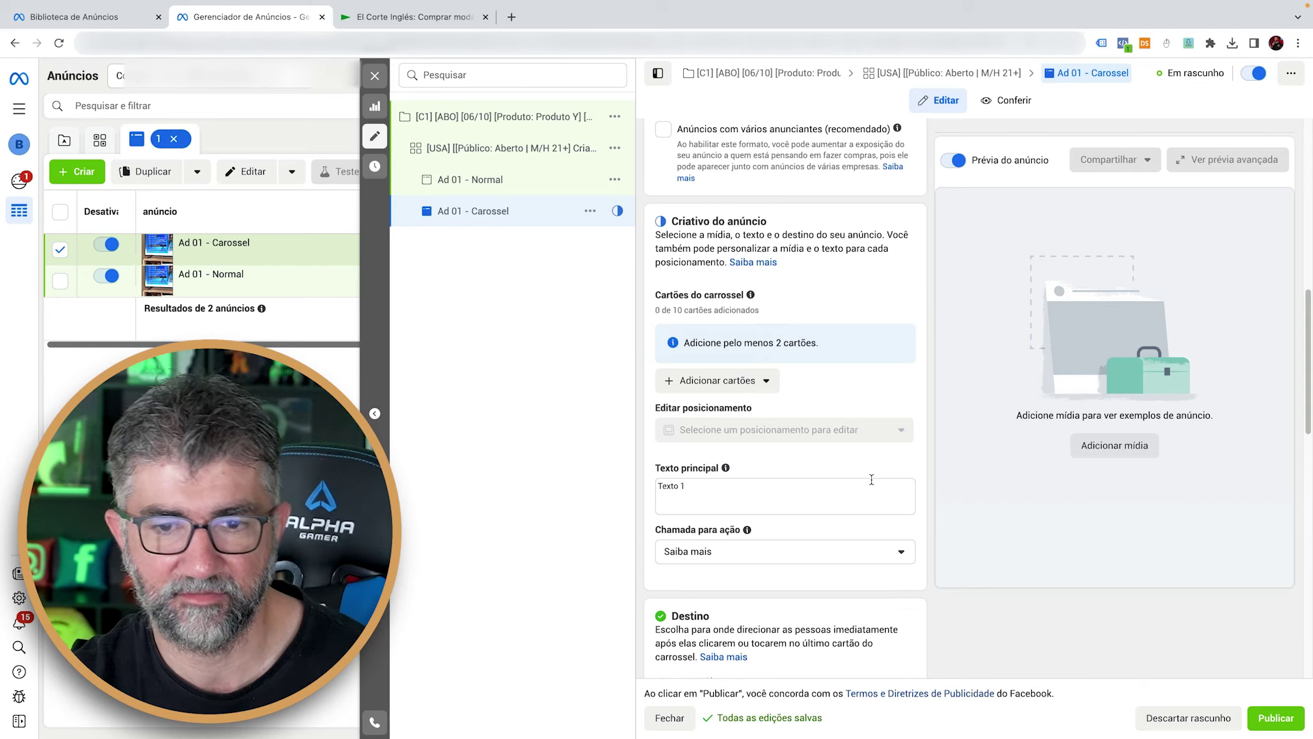
pyautogui.click(752, 391)
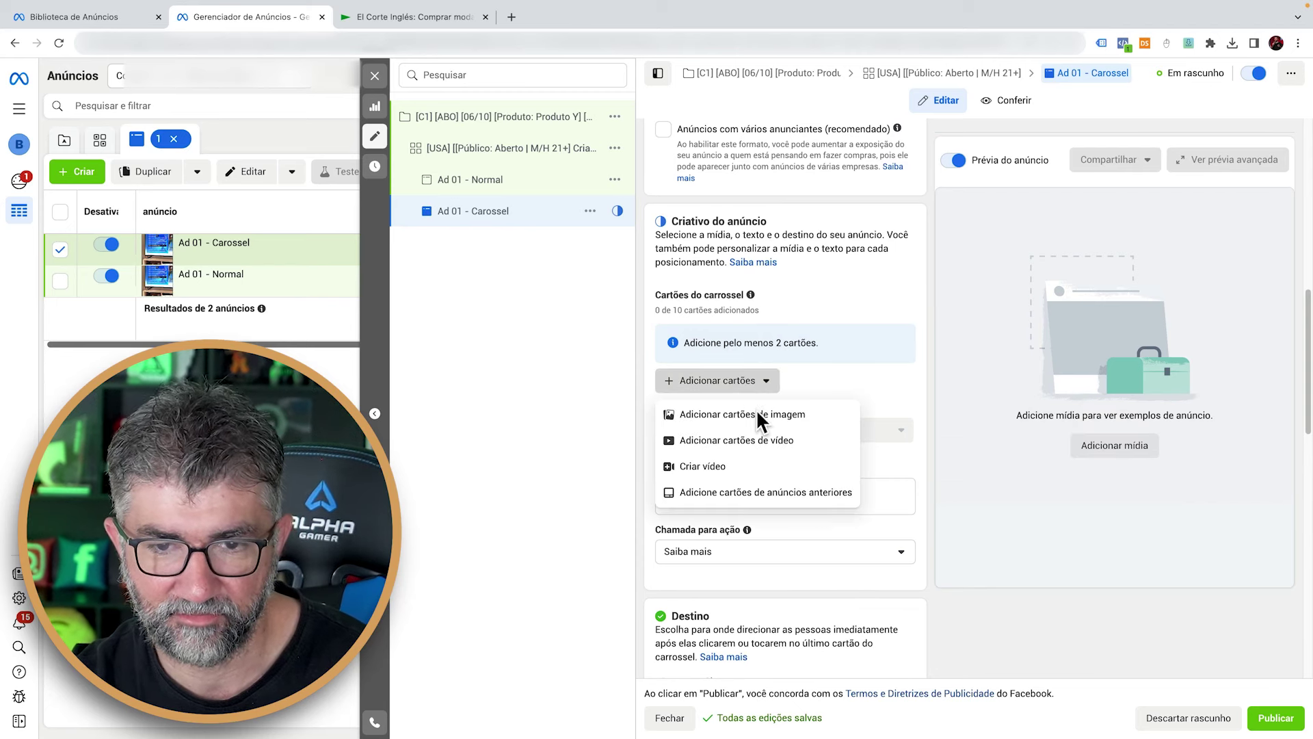
pyautogui.click(796, 441)
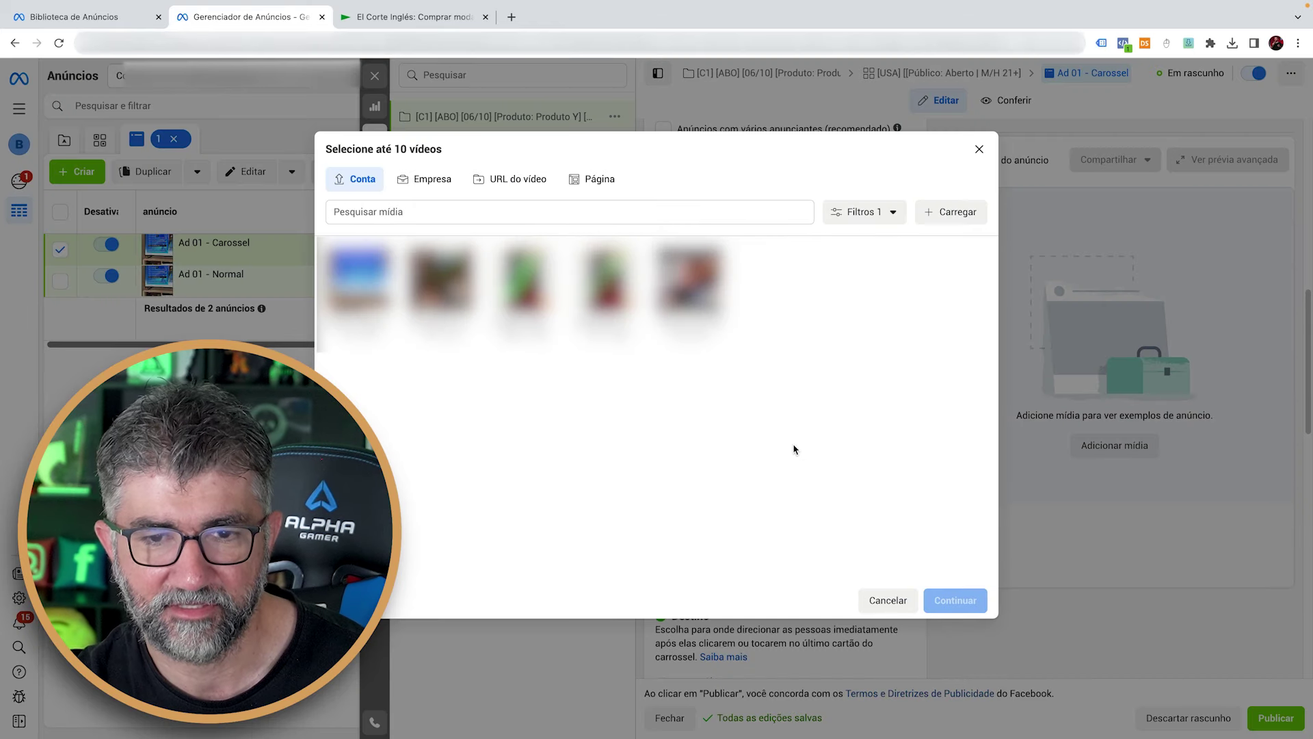
pyautogui.click(708, 281)
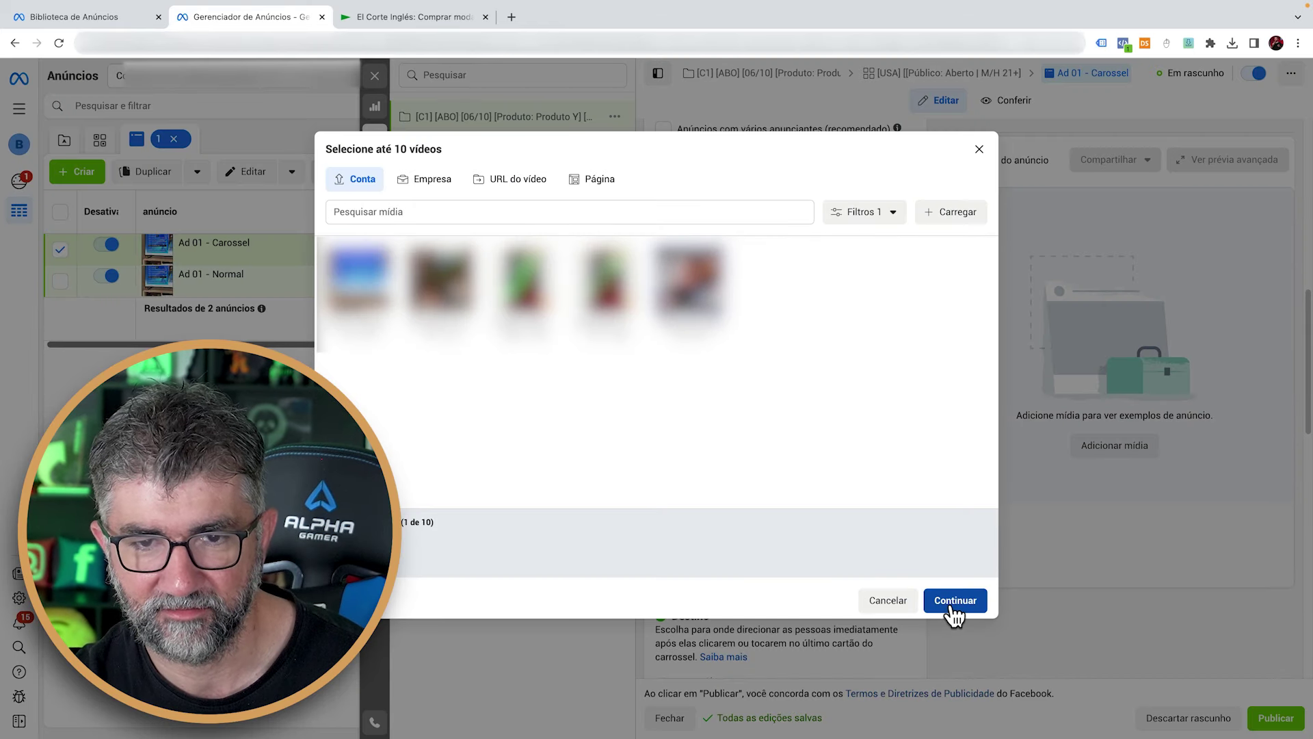
pyautogui.click(955, 602)
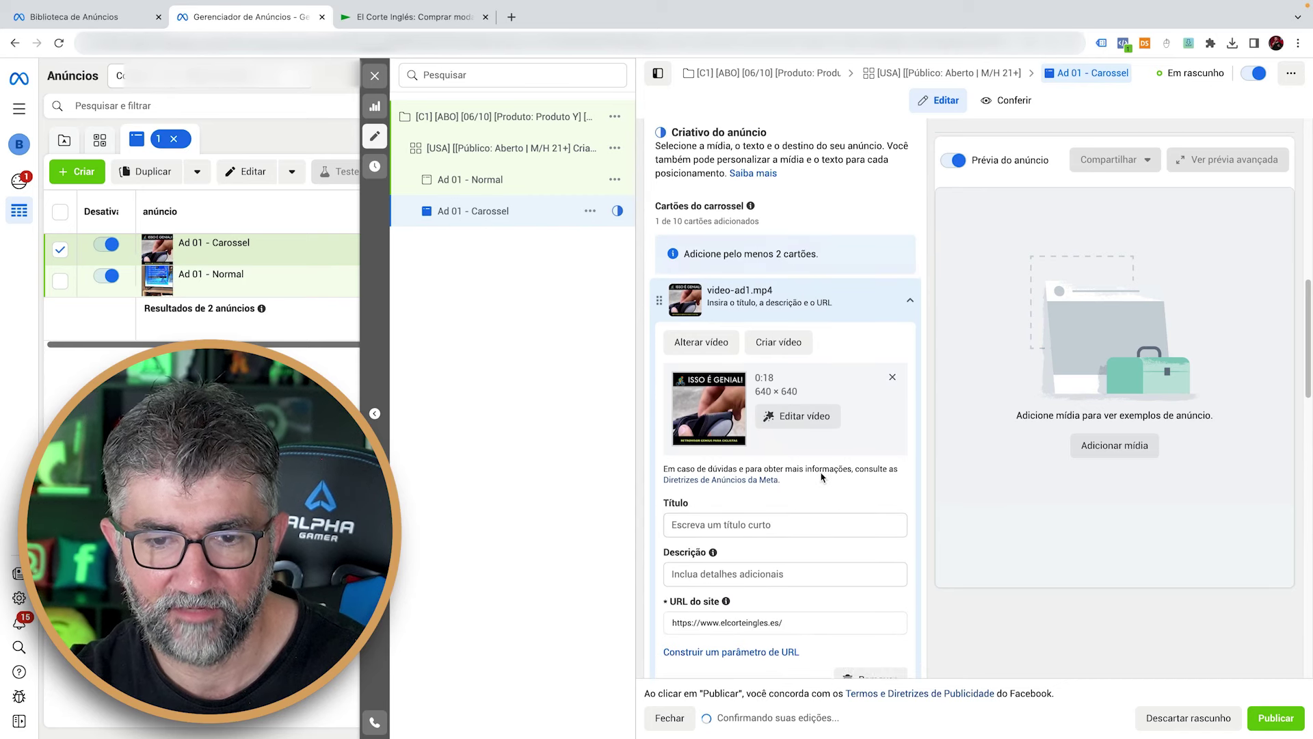
# Give the video card the title "Titulo 1" and the description "Descrição 1"
pyautogui.click(782, 523)
pyautogui.write('Titulo 1')
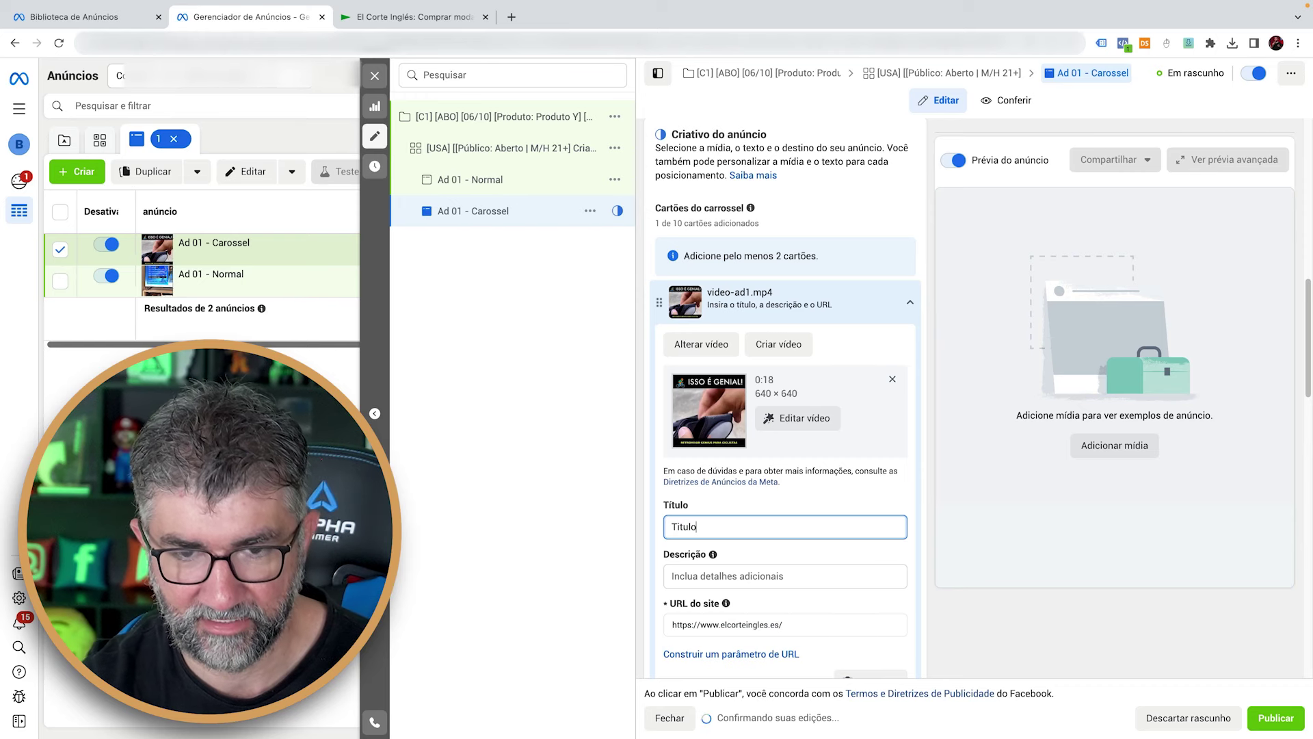
pyautogui.tripleClick(823, 523)
pyautogui.scroll(-1, 829, 522)
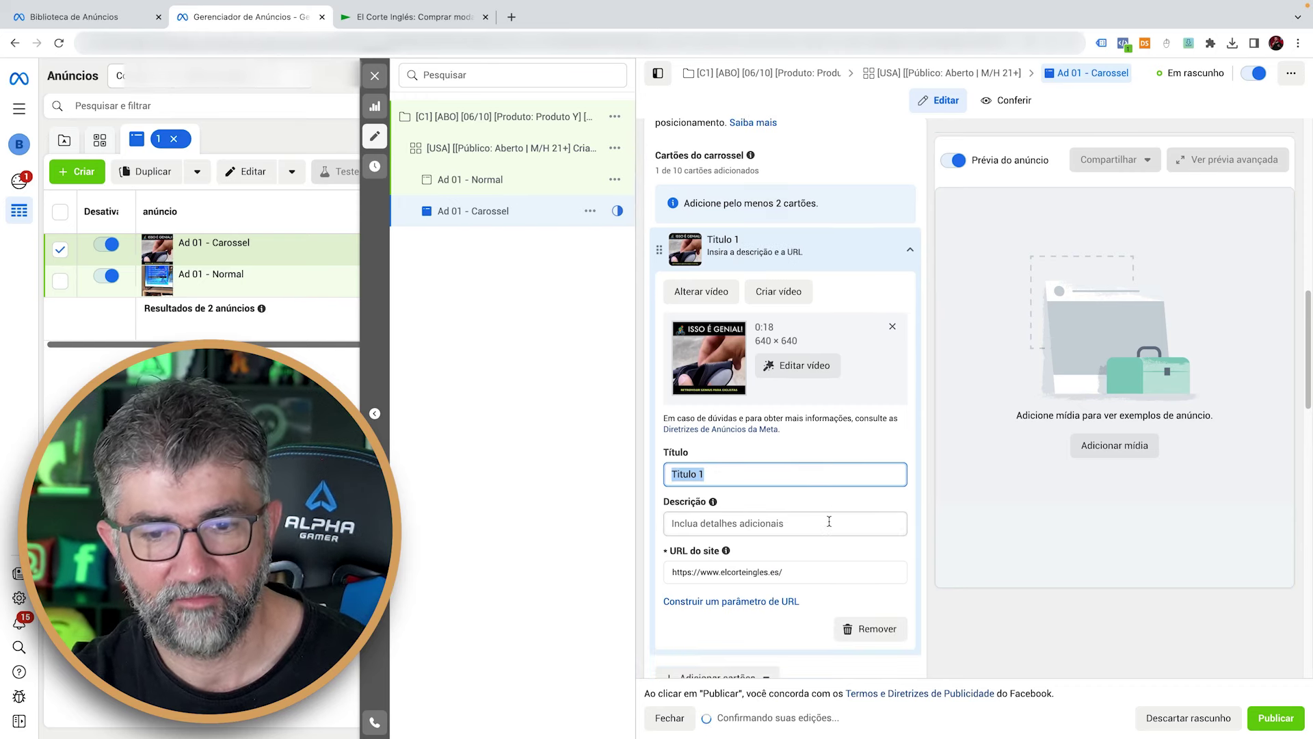
pyautogui.click(829, 521)
pyautogui.write('Descrição 1')
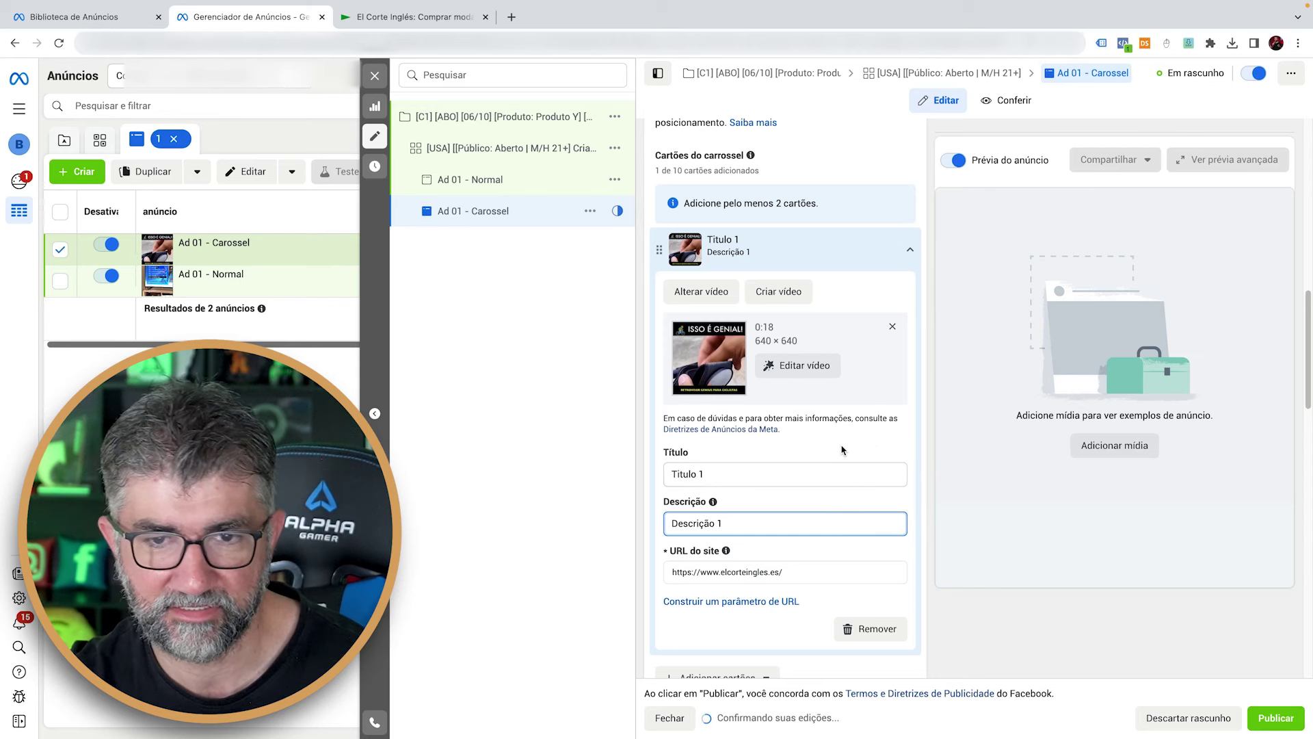
# Look at the URL parameter builder for the video card's website URL and close it without applying any parameters
pyautogui.scroll(-1, 852, 446)
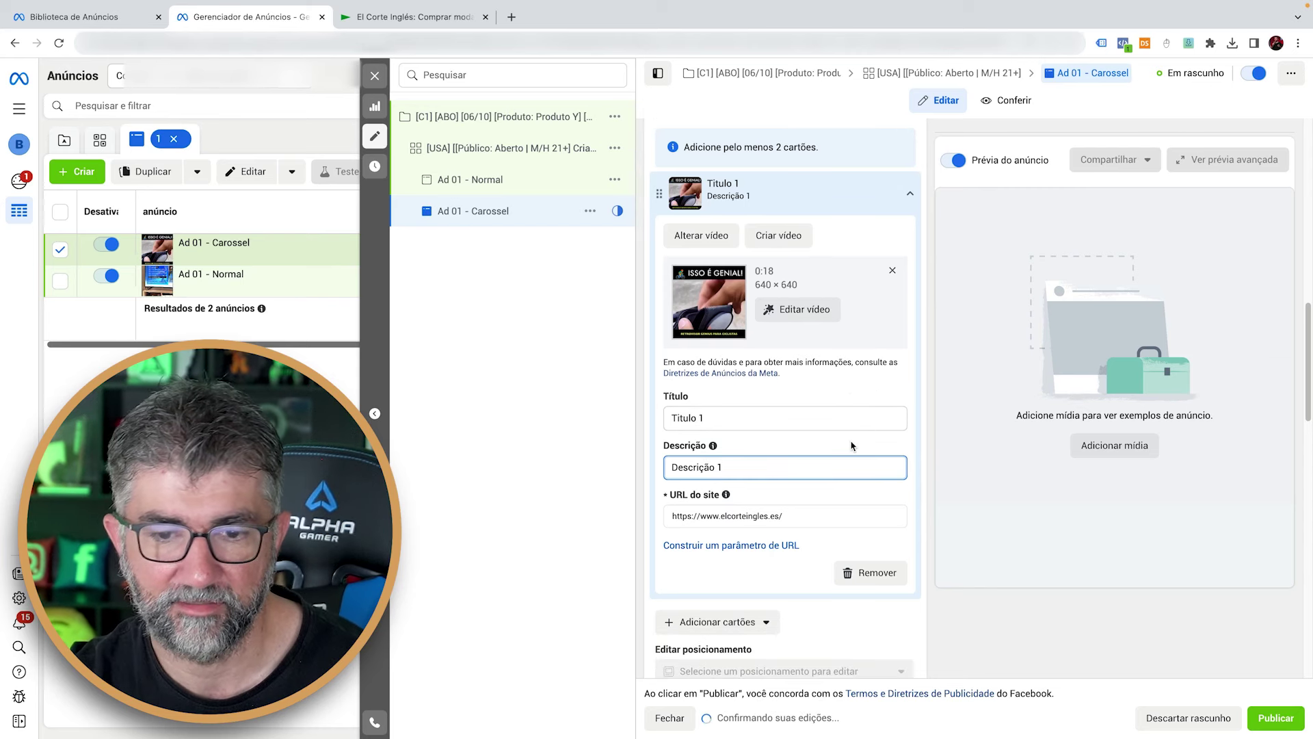
pyautogui.scroll(-1, 851, 446)
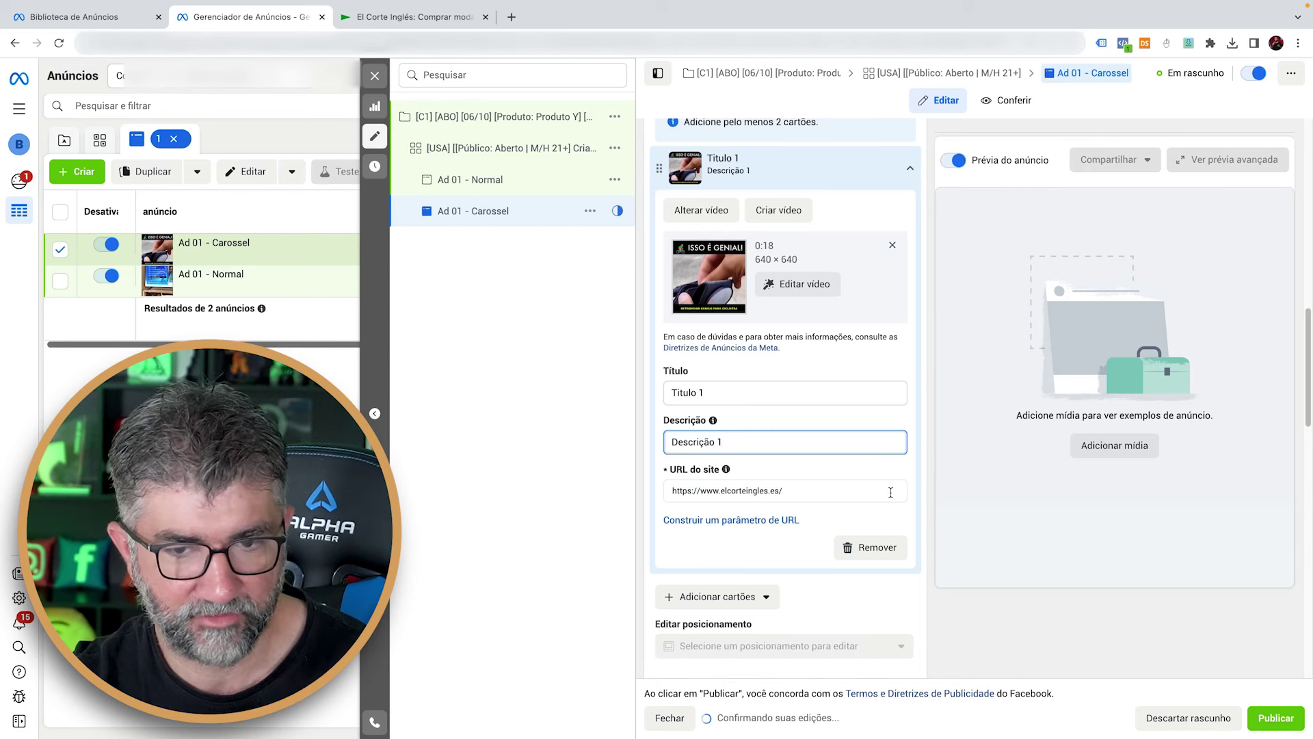
pyautogui.click(748, 521)
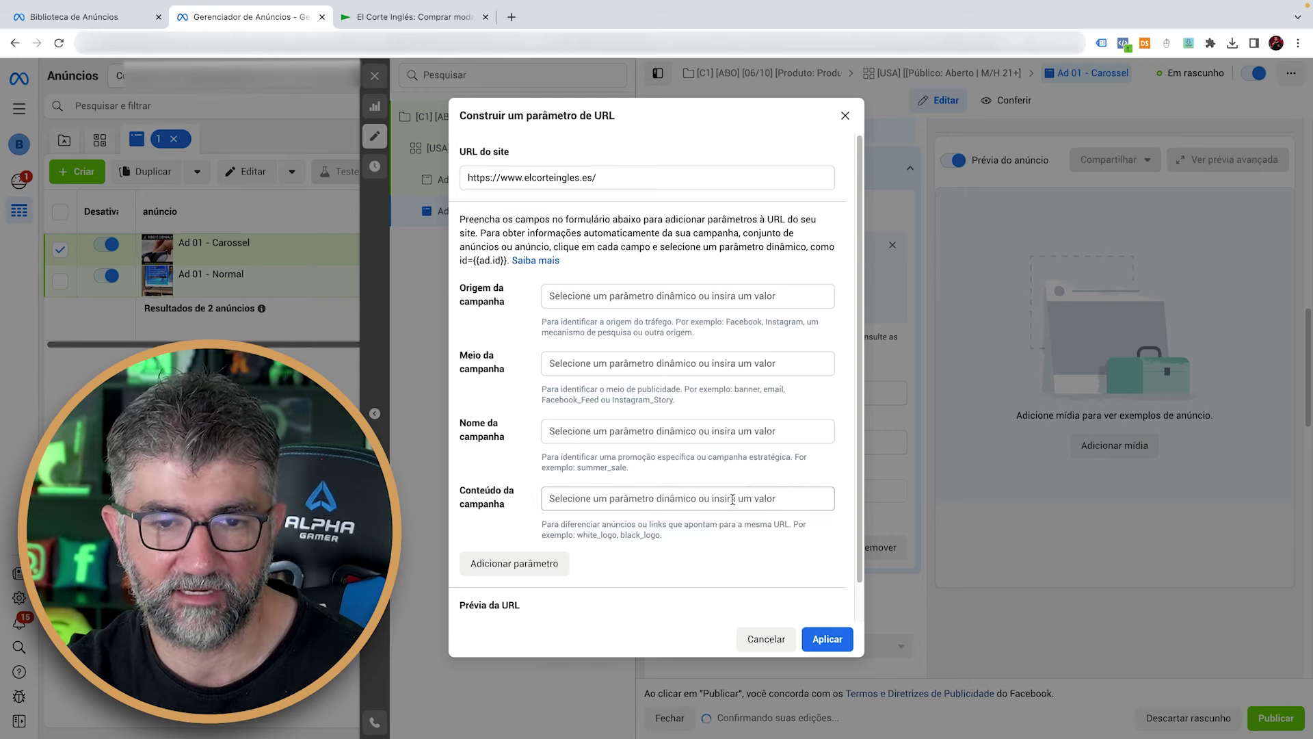
pyautogui.click(846, 116)
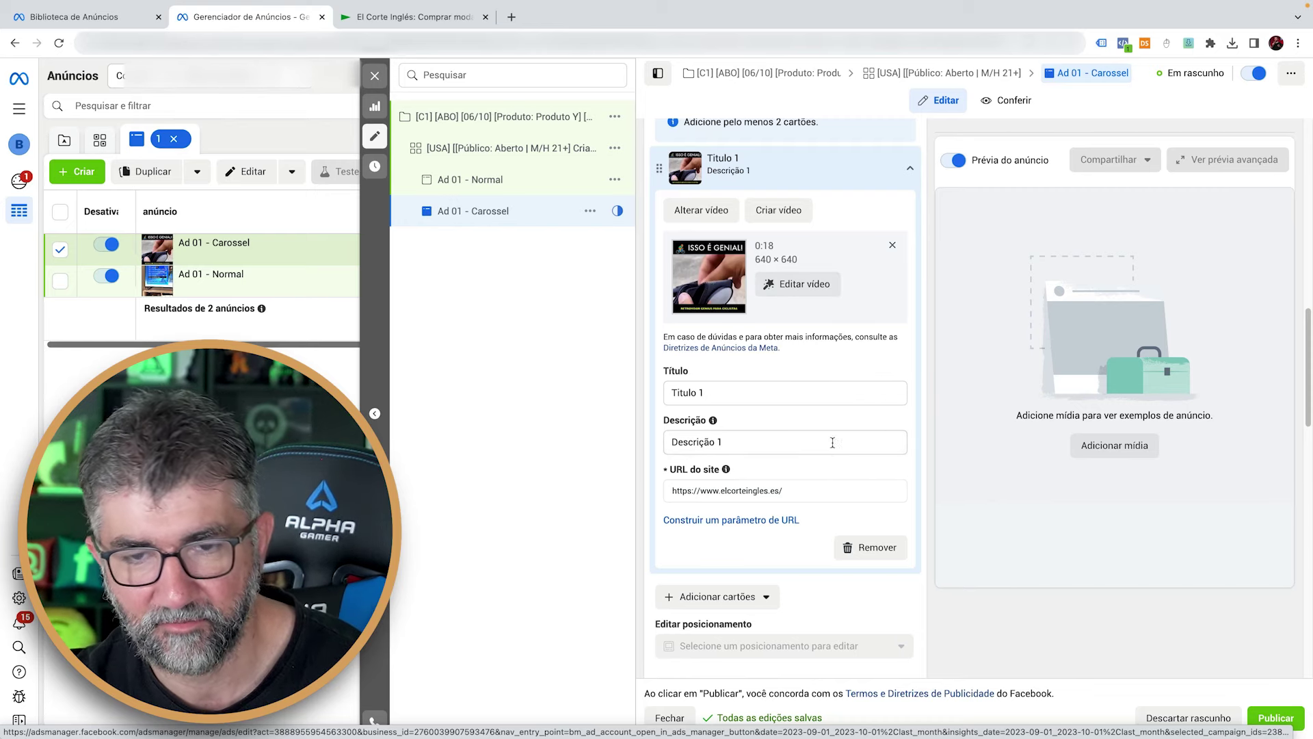
# Add an image card as the carousel's second card, using an existing image from the media library
pyautogui.scroll(-1, 805, 451)
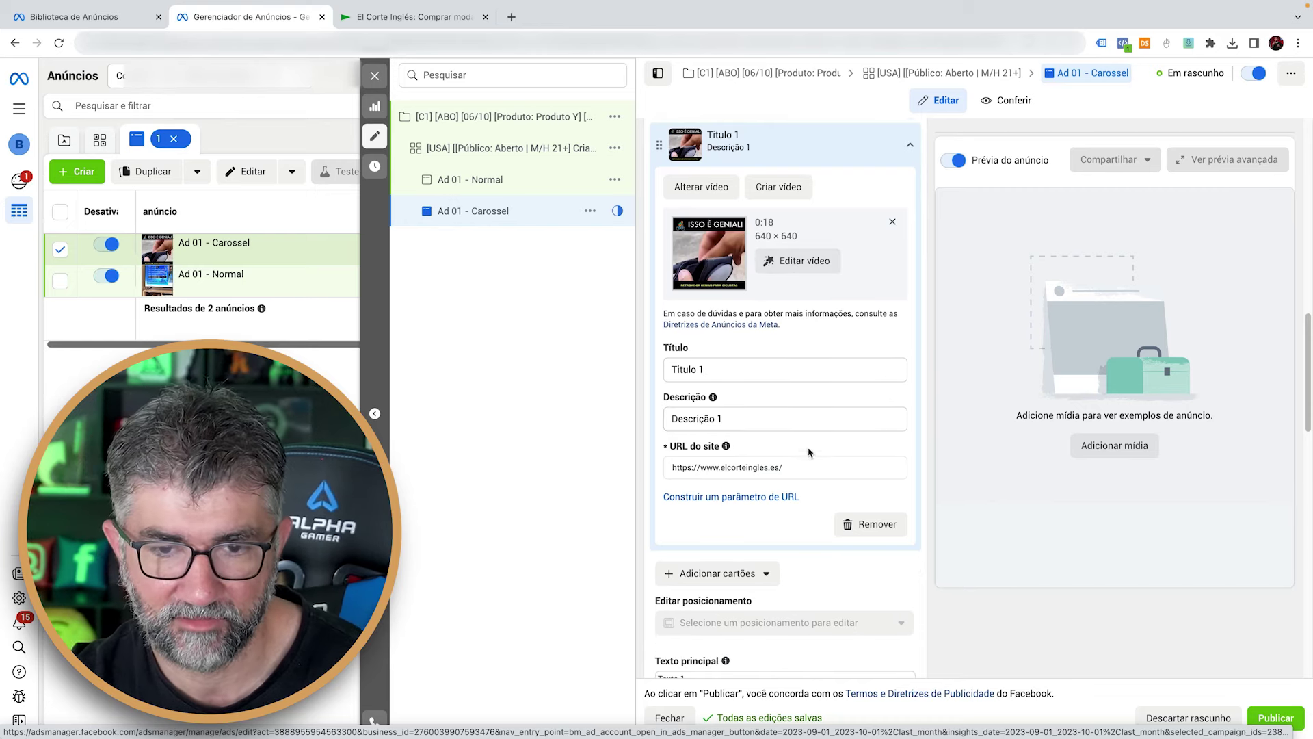
pyautogui.scroll(2, 904, 472)
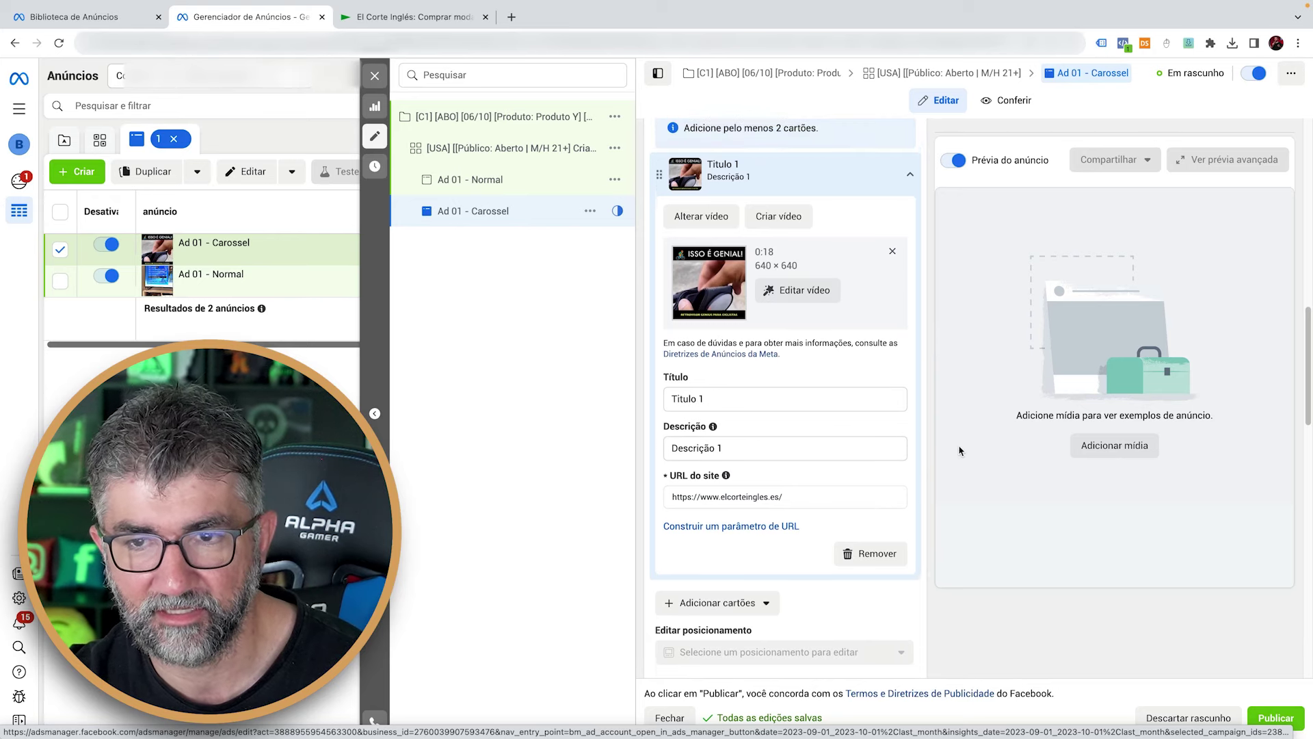
pyautogui.scroll(-5, 792, 410)
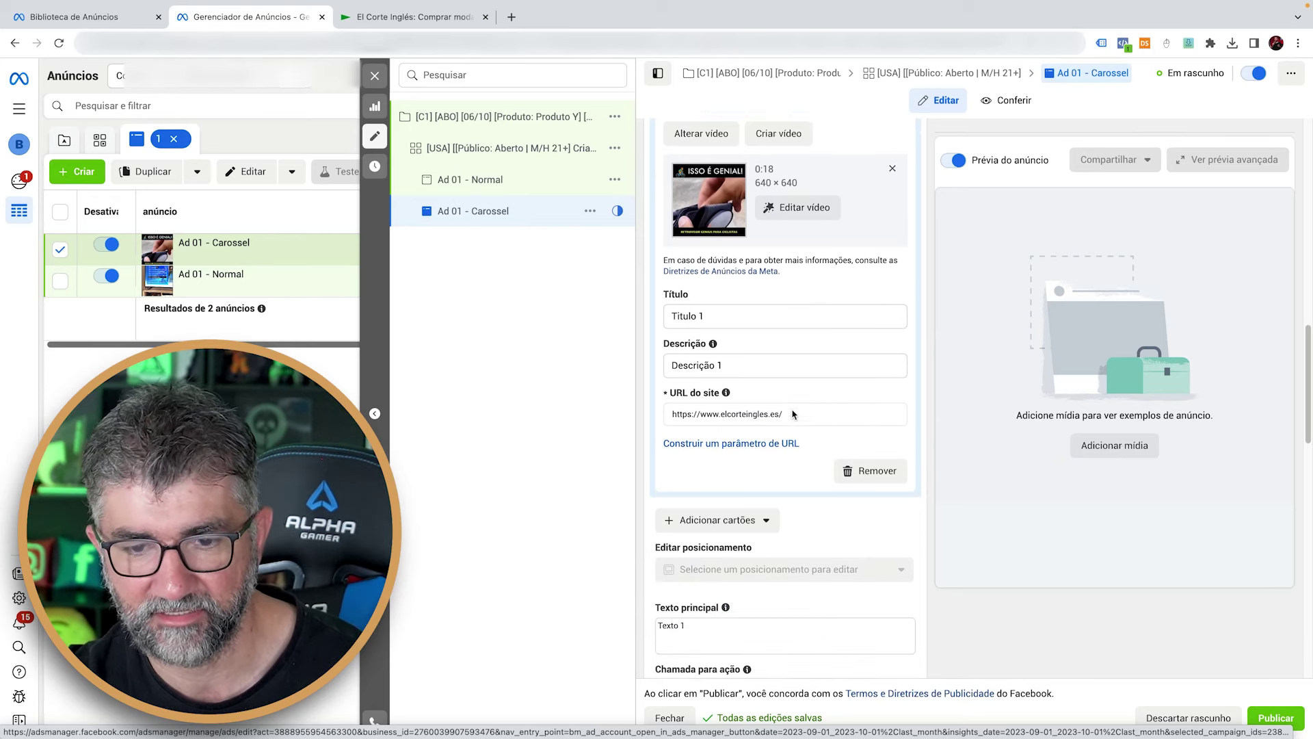
pyautogui.click(757, 457)
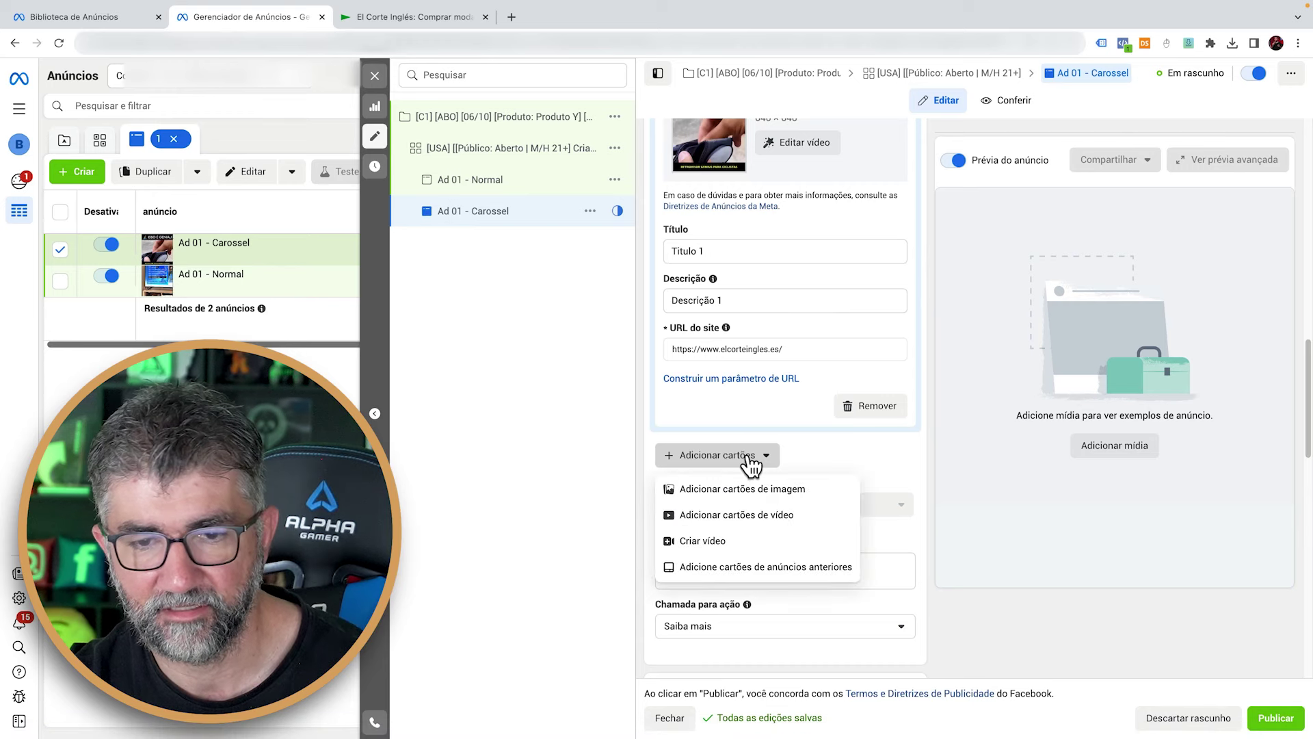
pyautogui.click(766, 488)
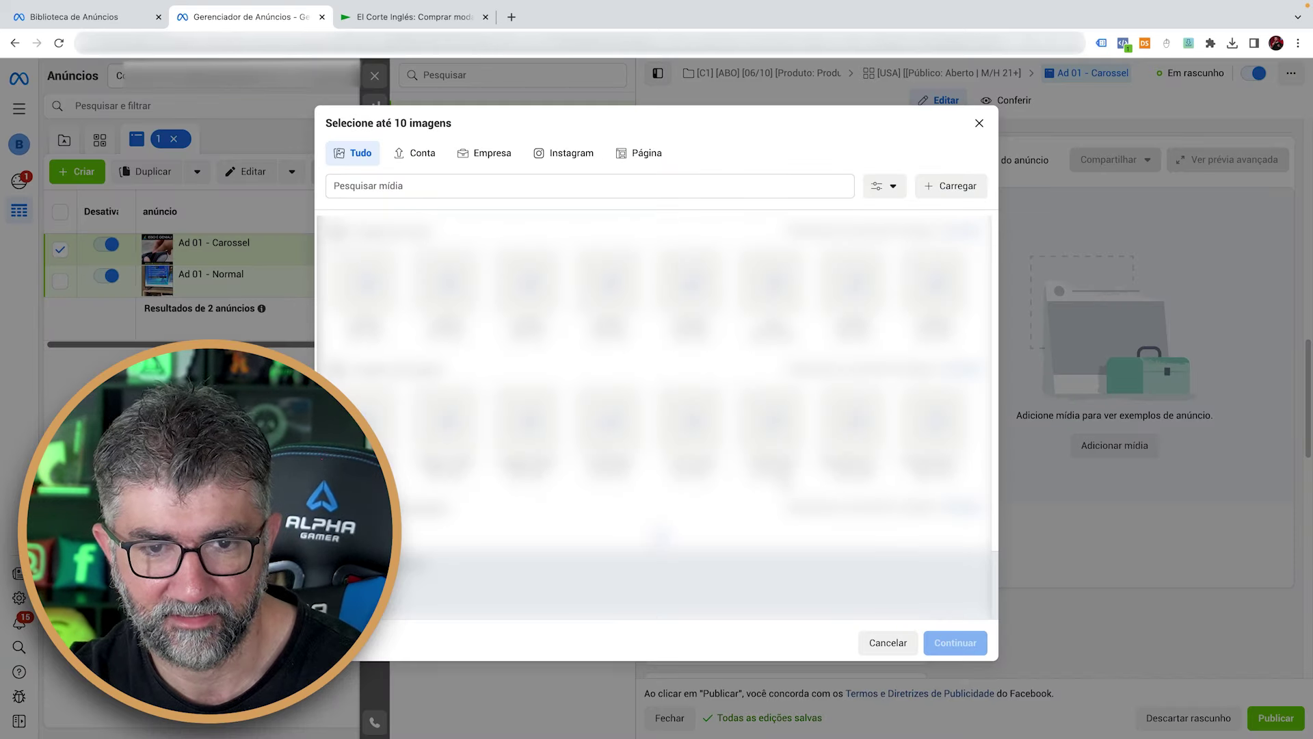
pyautogui.scroll(-2, 654, 383)
pyautogui.click(934, 472)
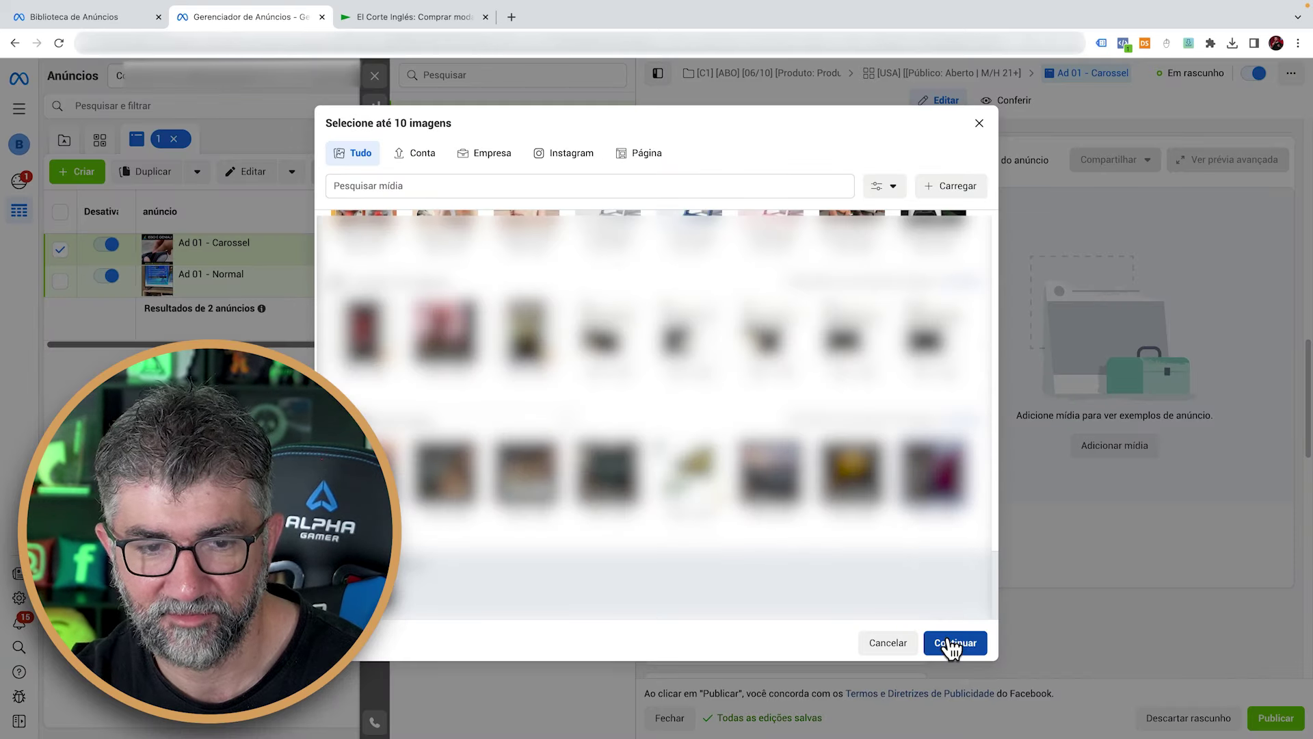
pyautogui.click(951, 643)
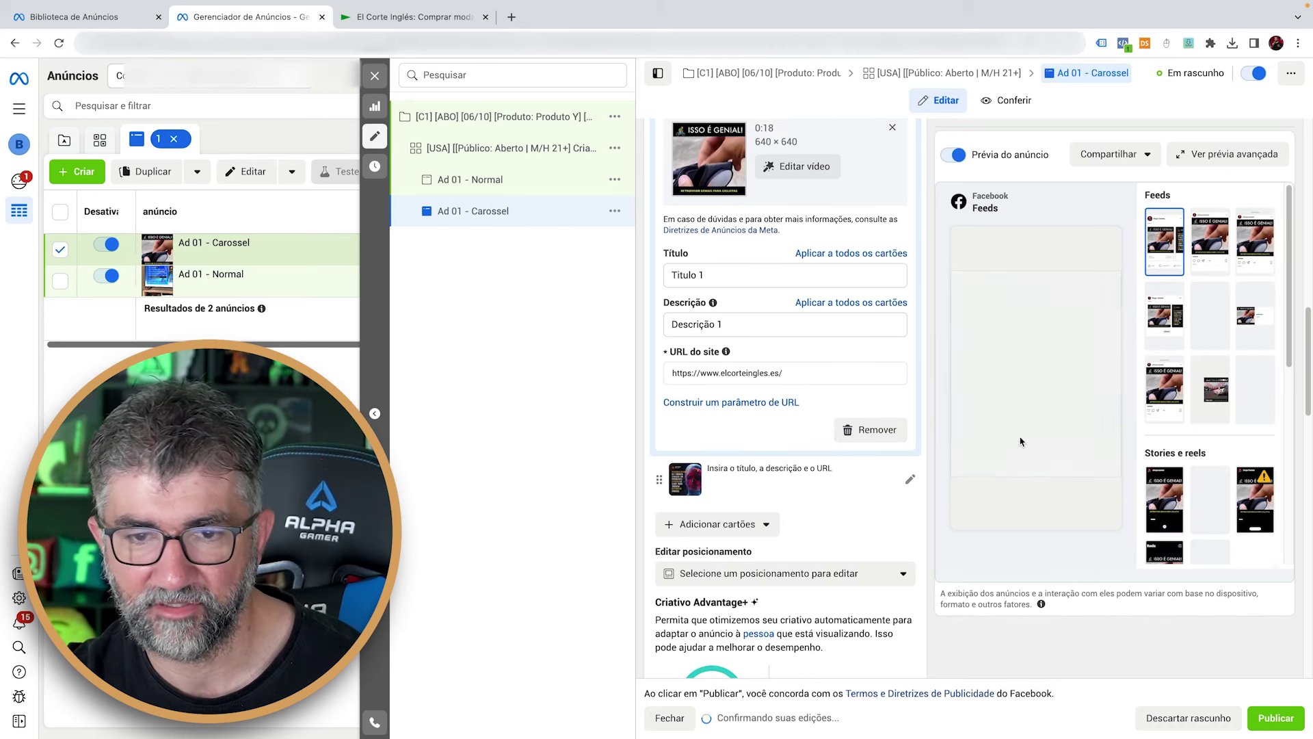
# Copy the title text of the carousel's first card, the video card
pyautogui.moveTo(1111, 374)
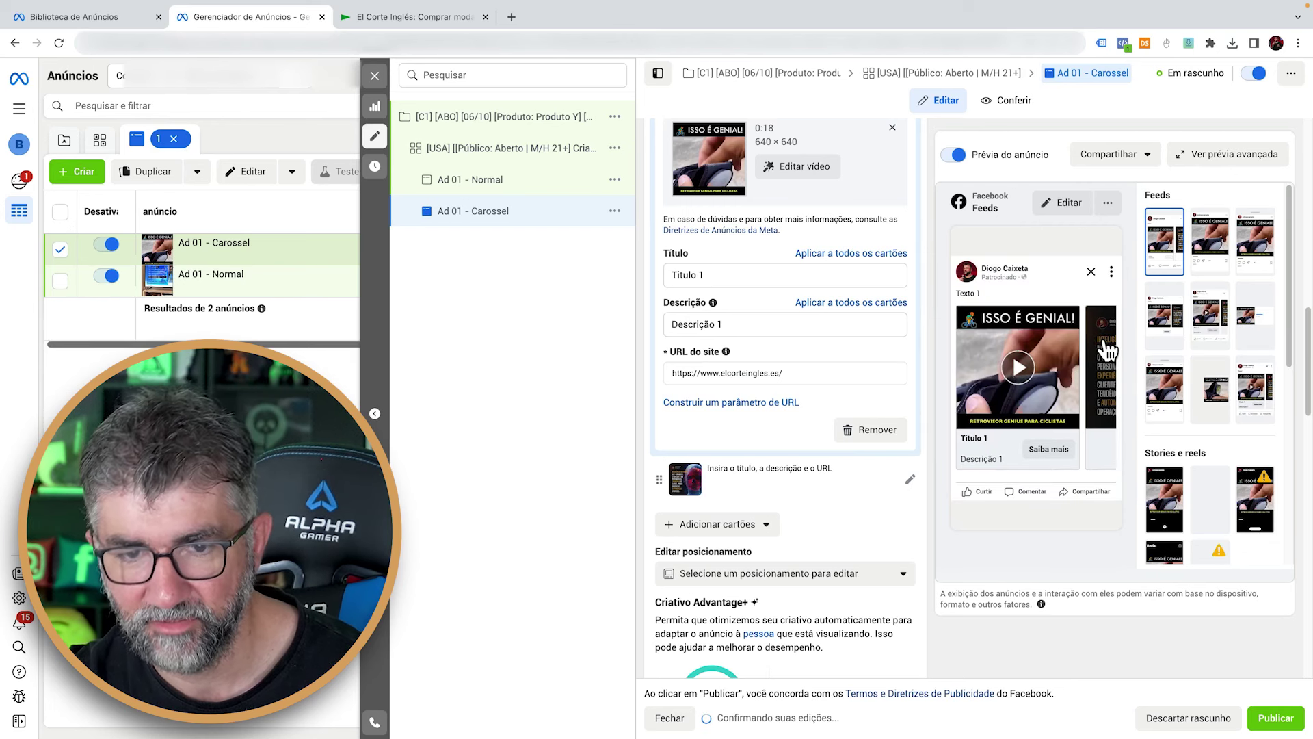
pyautogui.scroll(-3, 807, 362)
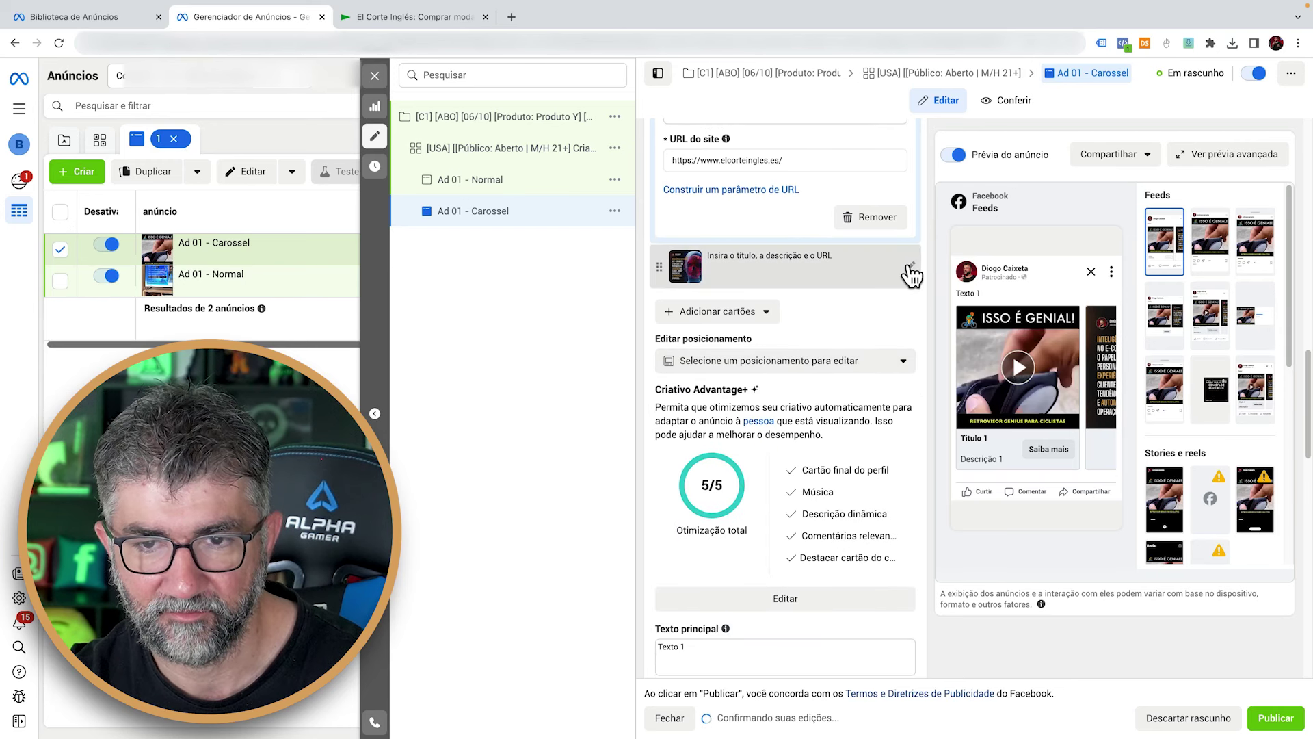
pyautogui.click(910, 269)
pyautogui.scroll(7, 861, 371)
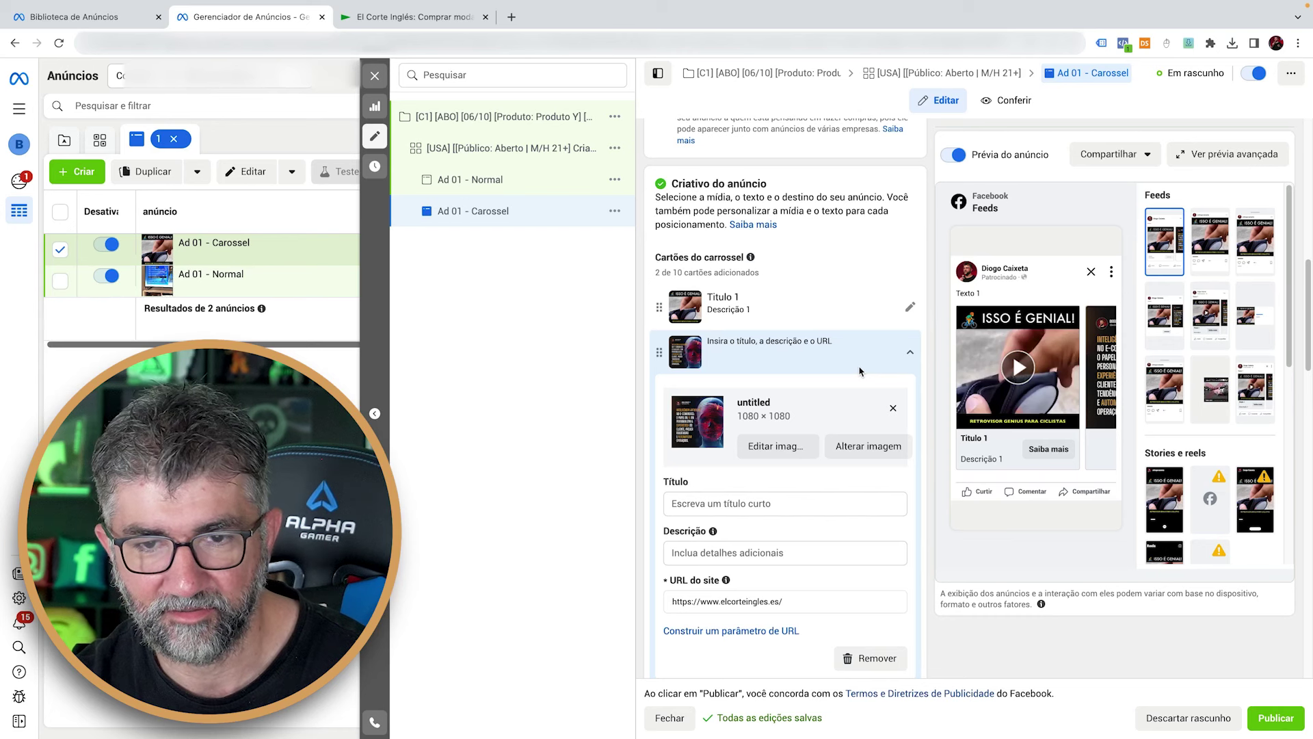
pyautogui.click(909, 308)
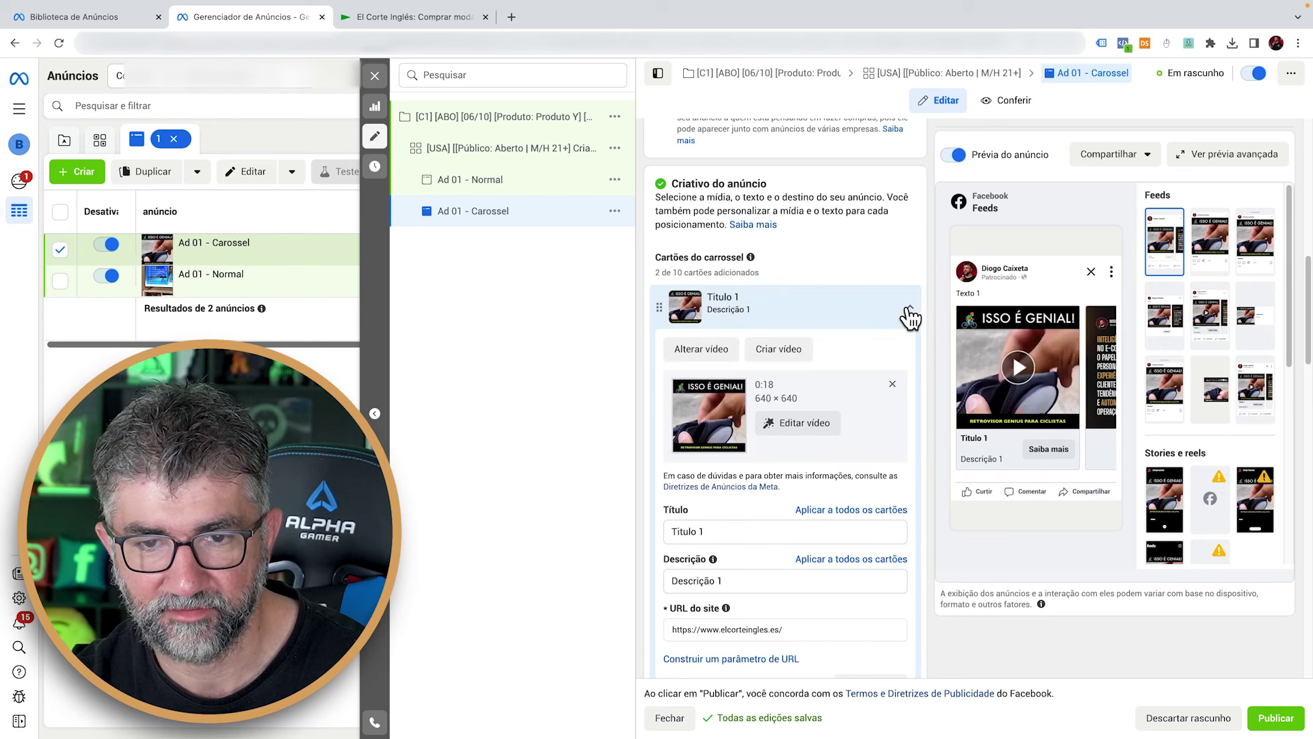
pyautogui.tripleClick(785, 536)
pyautogui.hotkey('ctrl', 'c')
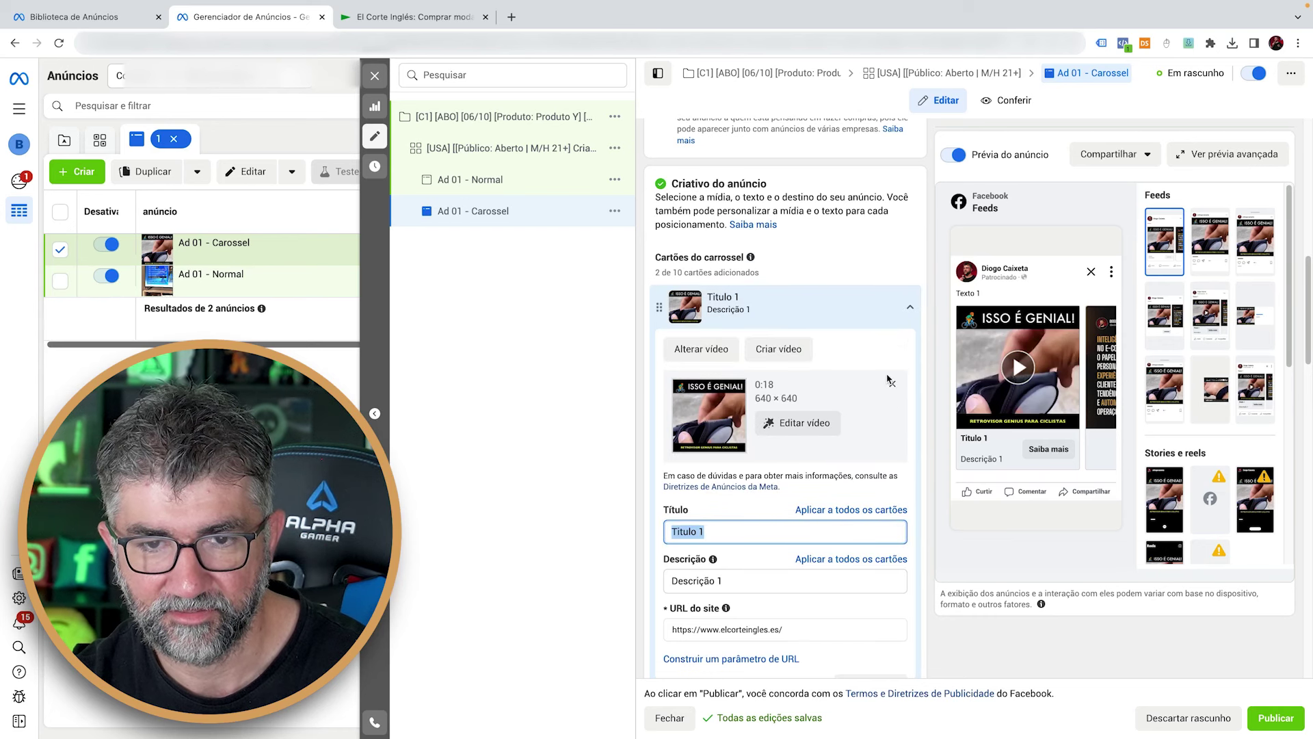
# Paste the copied "Titulo 1" as both the title and the description of the carousel's second card
pyautogui.click(907, 316)
pyautogui.click(909, 352)
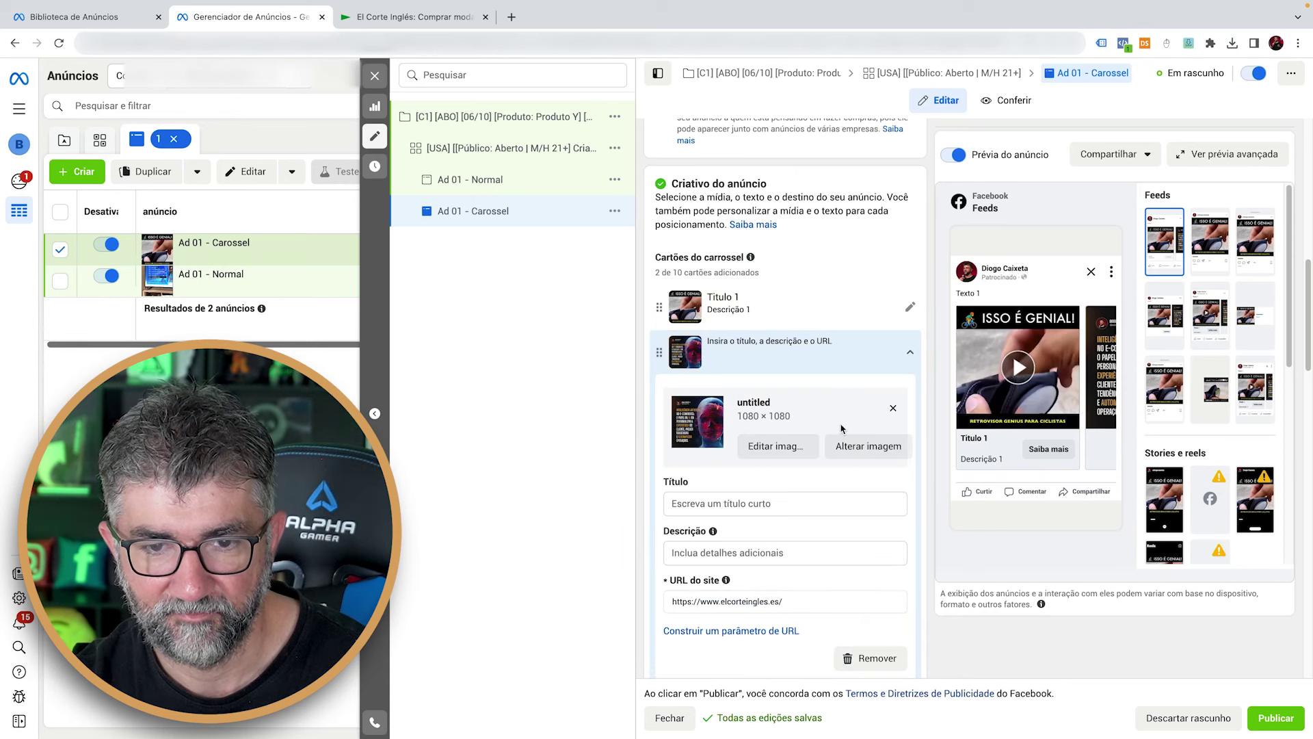
pyautogui.scroll(-2, 821, 445)
pyautogui.click(771, 405)
pyautogui.hotkey('ctrl', 'v')
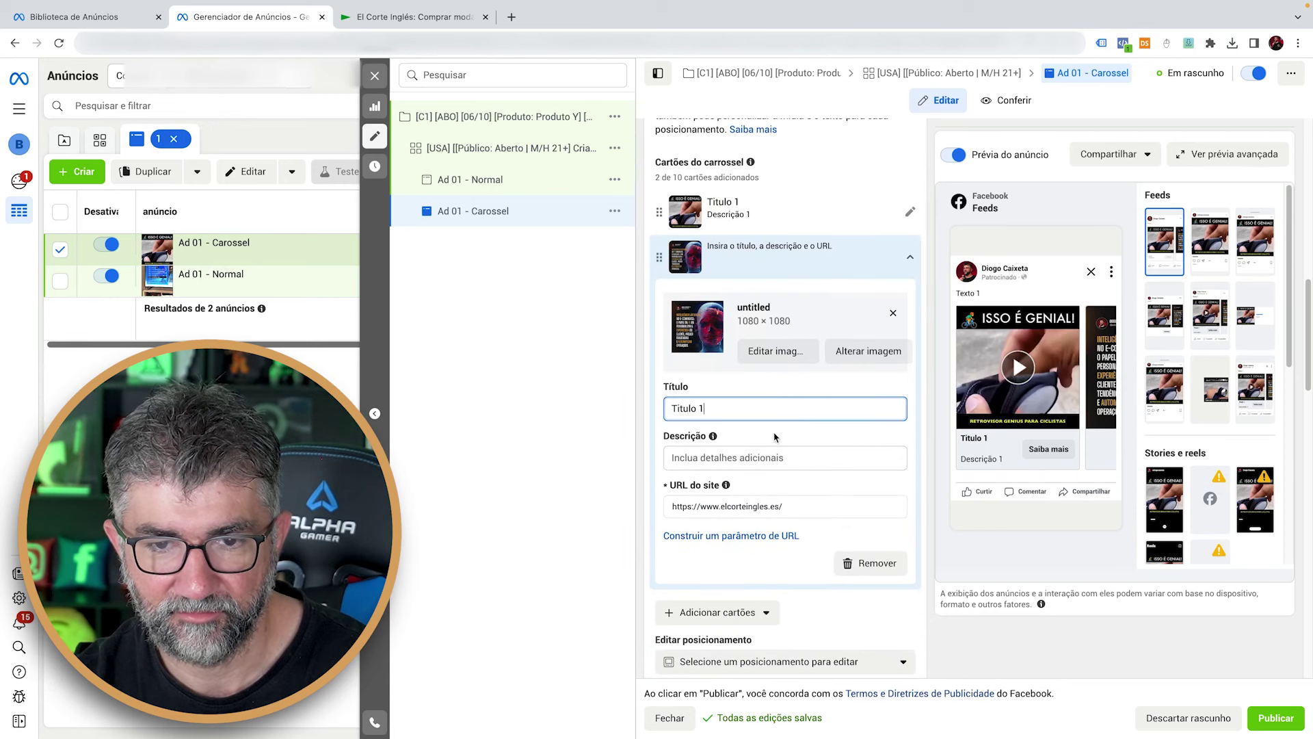
pyautogui.click(773, 457)
pyautogui.hotkey('ctrl', 'v')
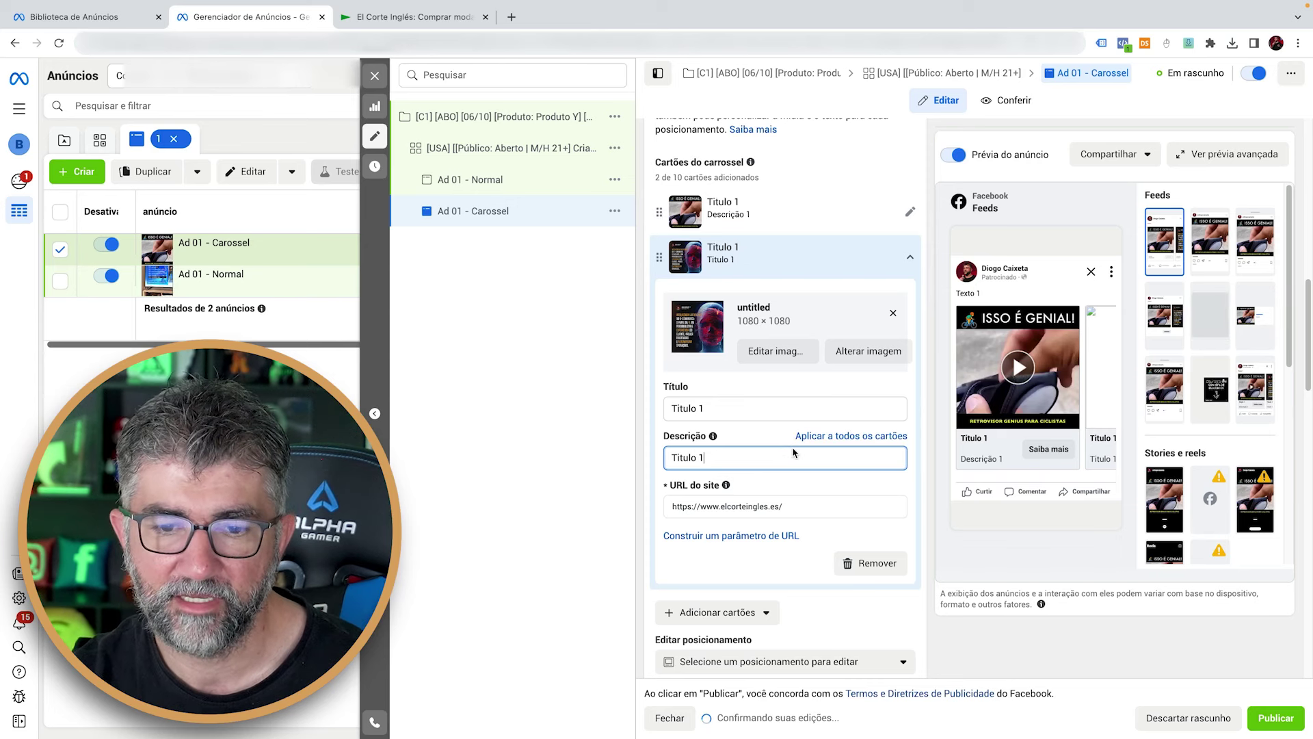
# Add an image card as the carousel's third card, using an existing image from the media library
pyautogui.click(732, 612)
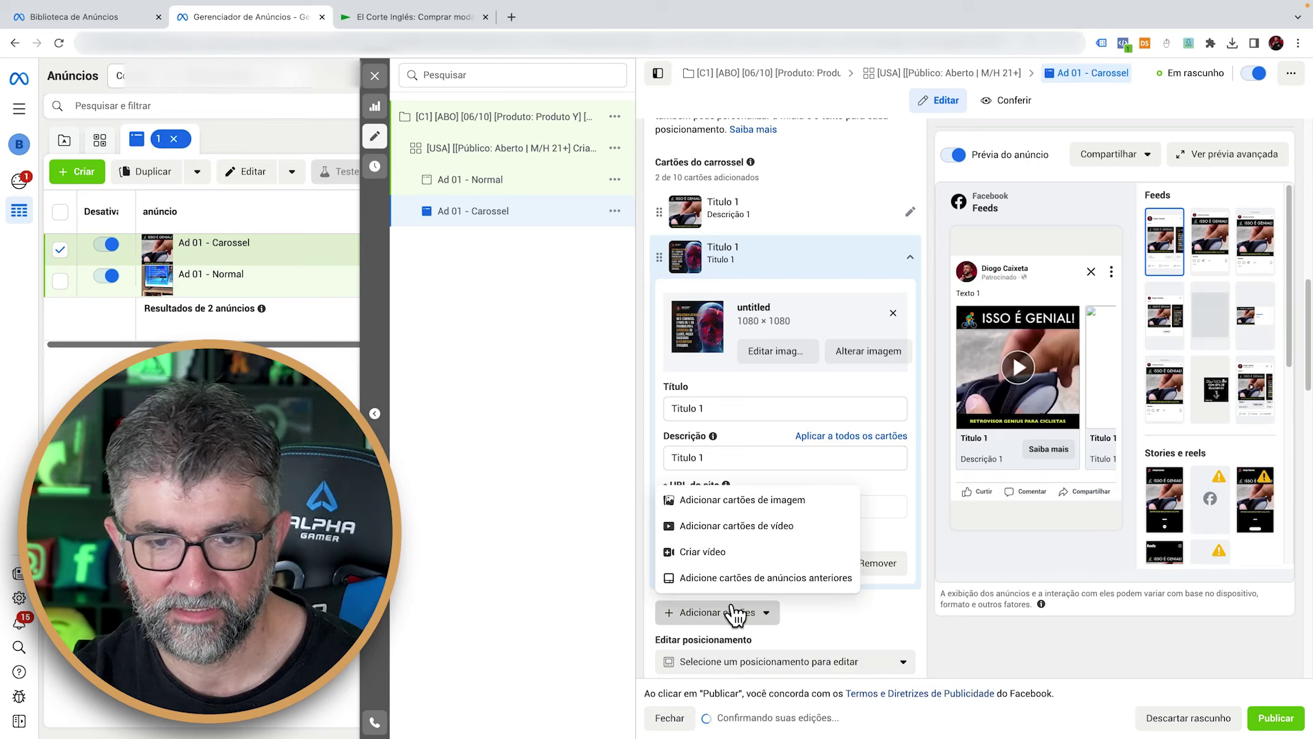
pyautogui.click(786, 501)
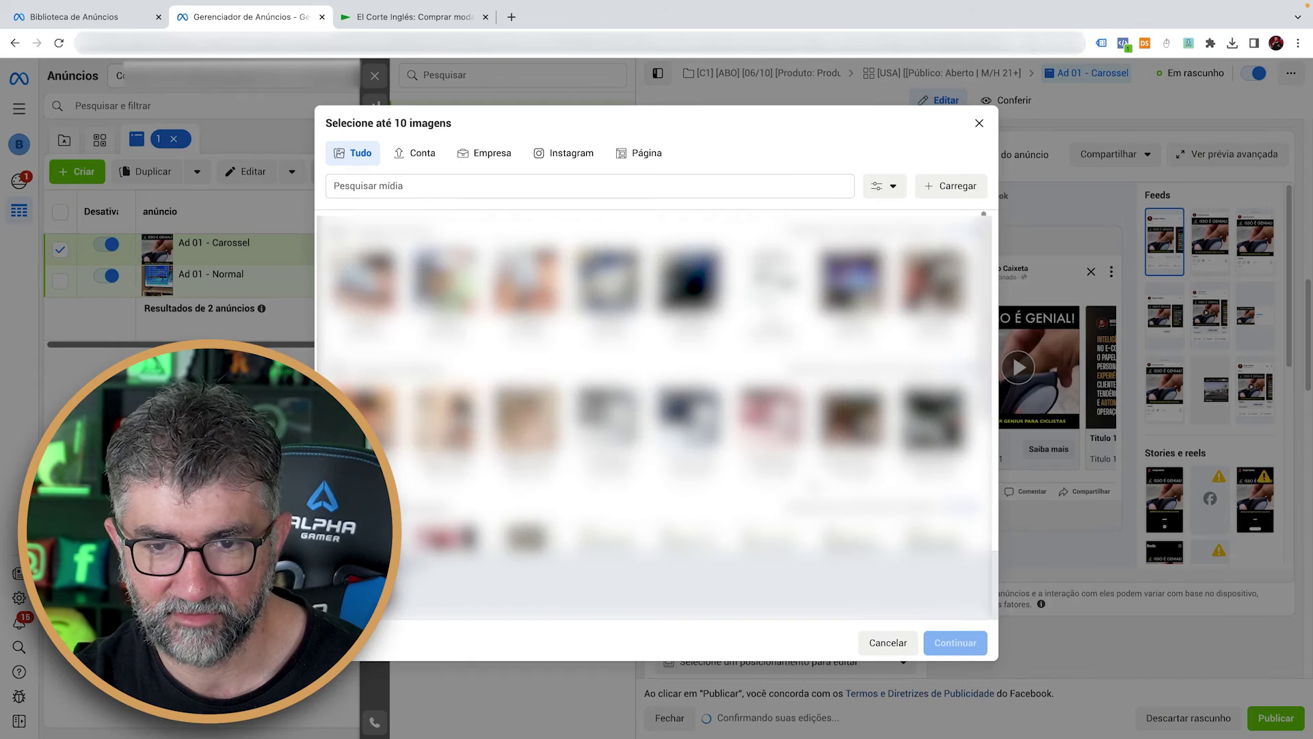
pyautogui.scroll(-3, 850, 420)
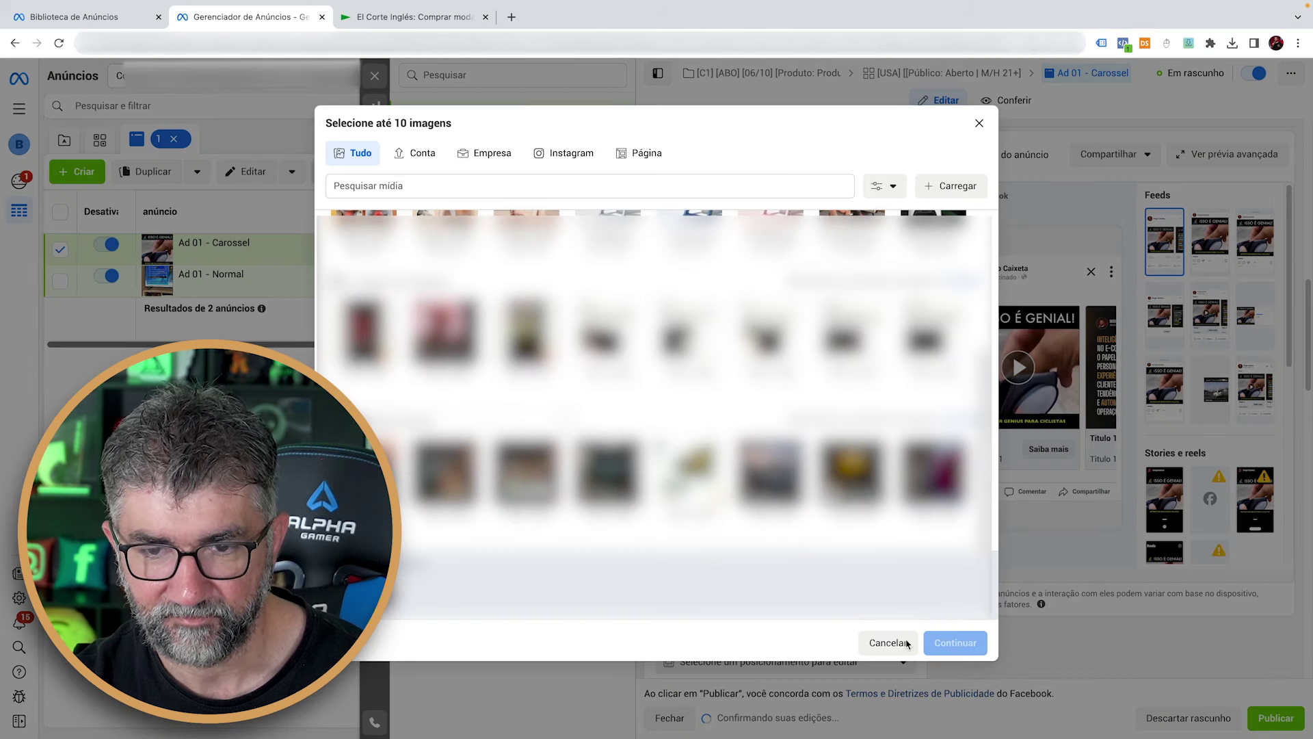
pyautogui.click(951, 643)
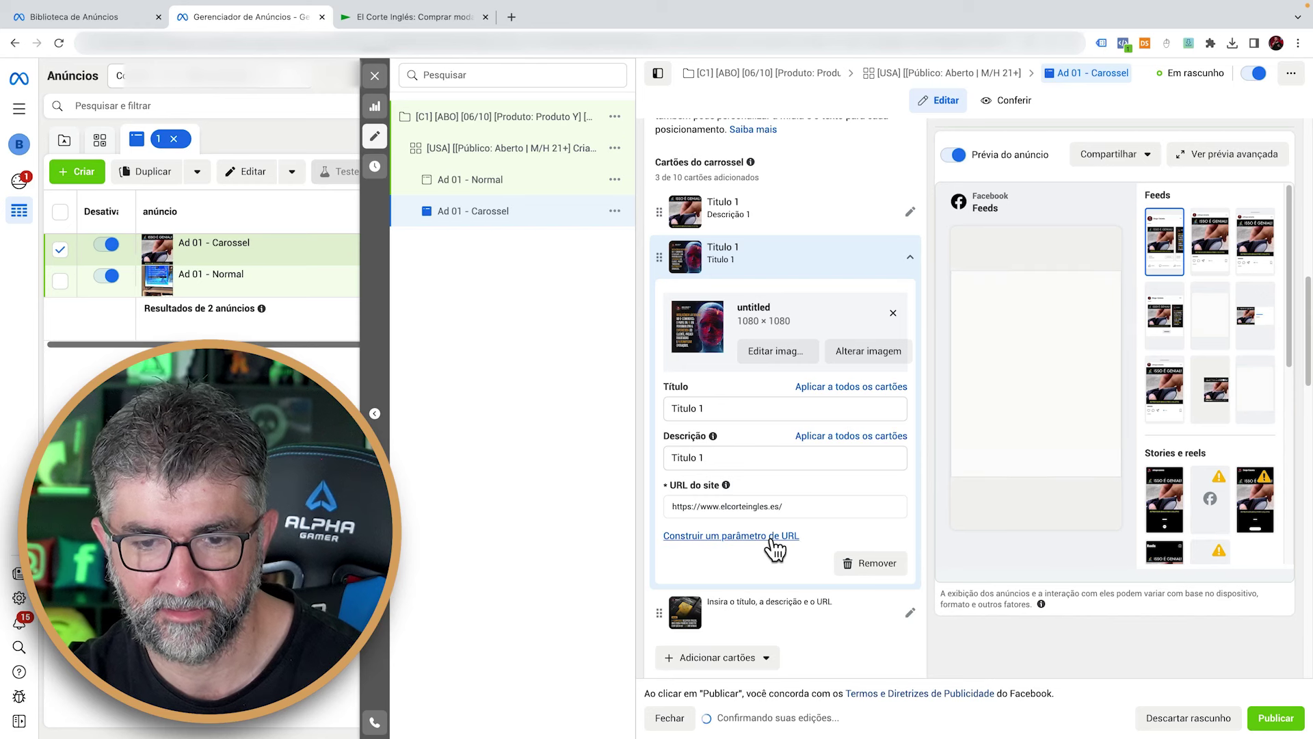
# Set both the title and the description of the third carousel card to "Titulo 1"
pyautogui.scroll(-3, 775, 547)
pyautogui.click(787, 423)
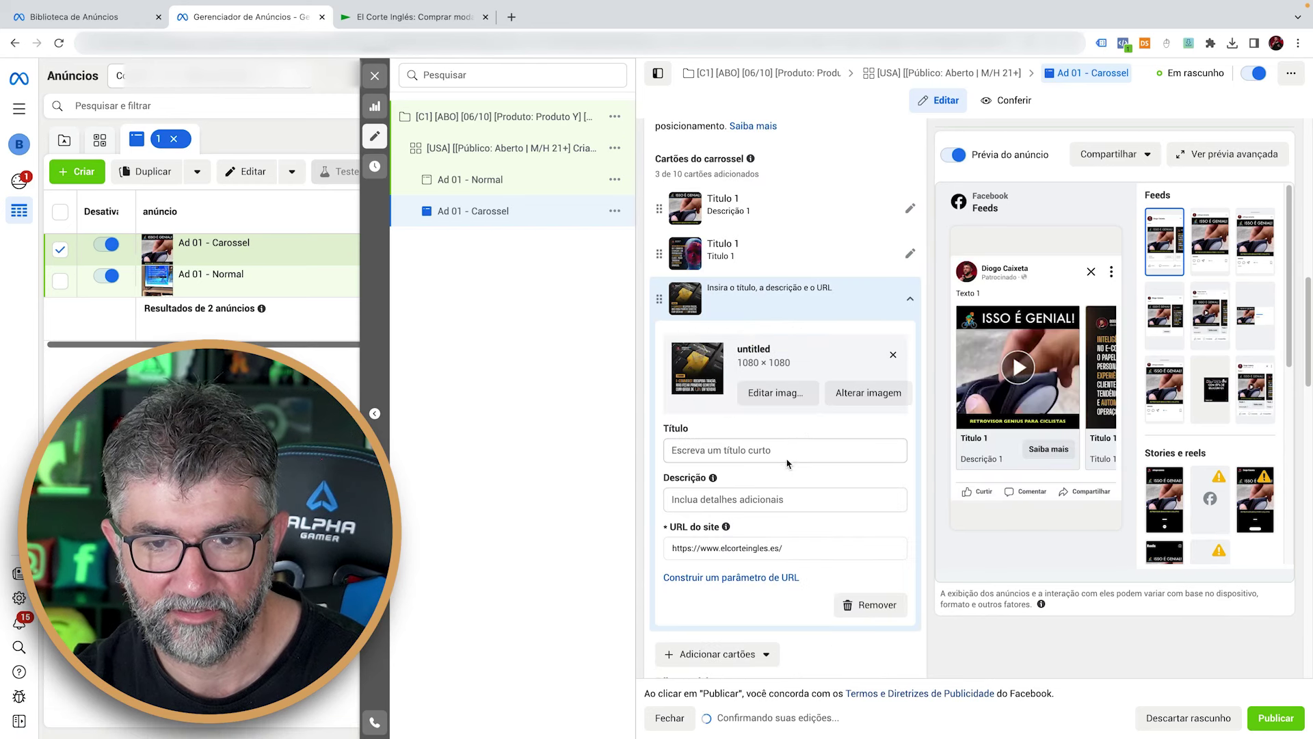
pyautogui.click(786, 450)
pyautogui.write('Titulo 1')
pyautogui.click(769, 494)
pyautogui.write('Titulo 1')
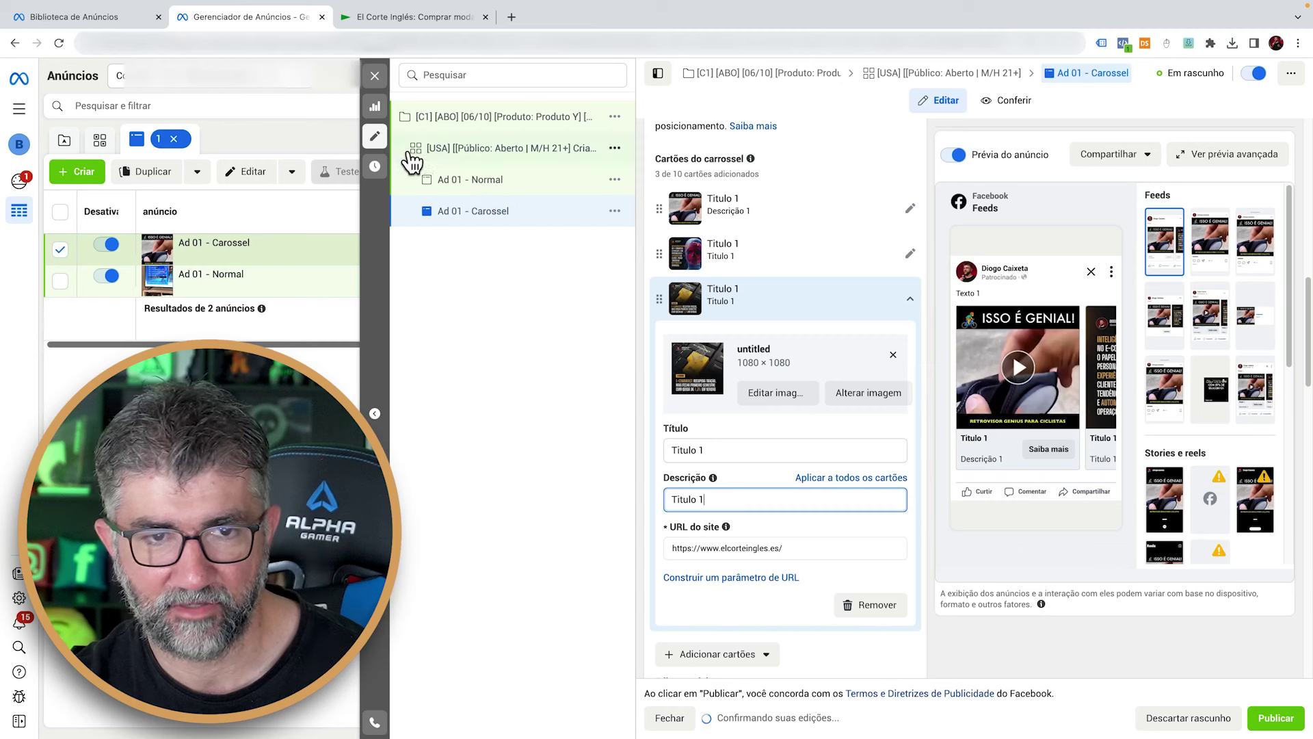
# Close the carousel ad's editor without publishing the drafts, and show the ad sets list with a wider name column
pyautogui.click(375, 81)
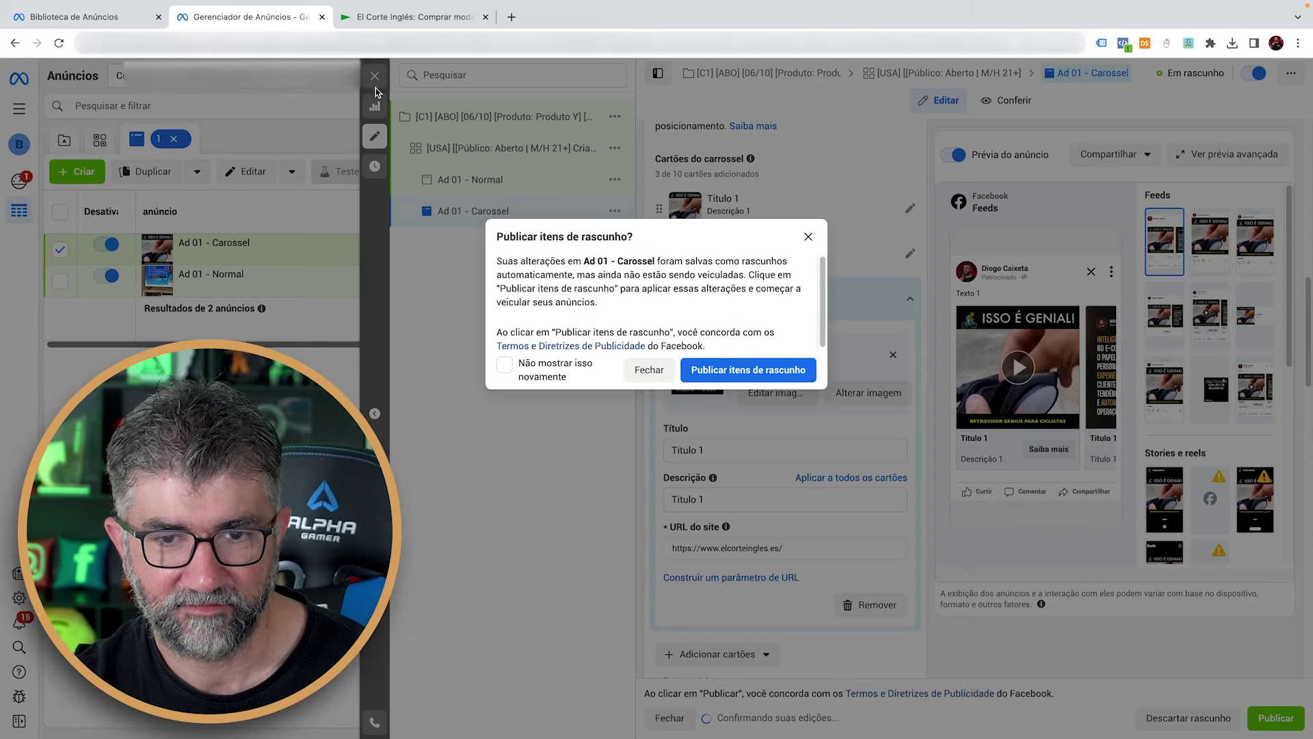
pyautogui.click(649, 370)
pyautogui.click(612, 133)
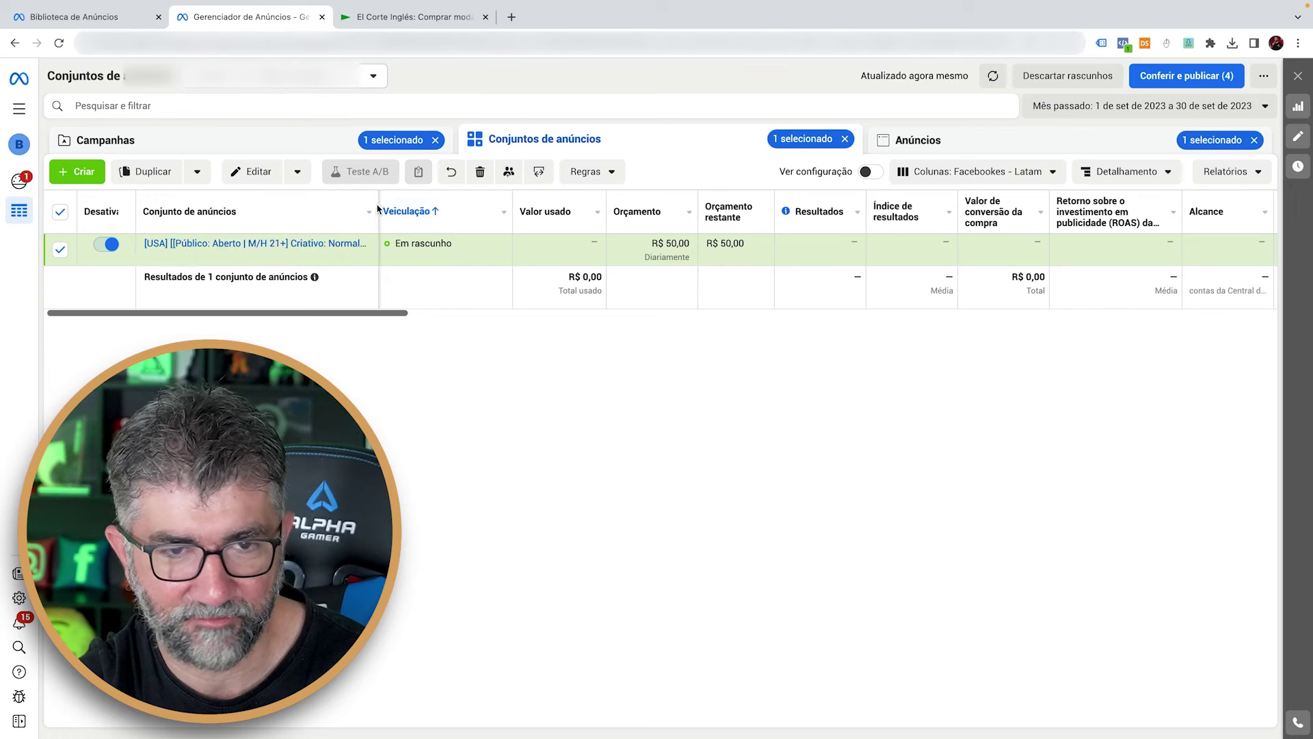
pyautogui.moveTo(379, 209); pyautogui.dragTo(486, 207)
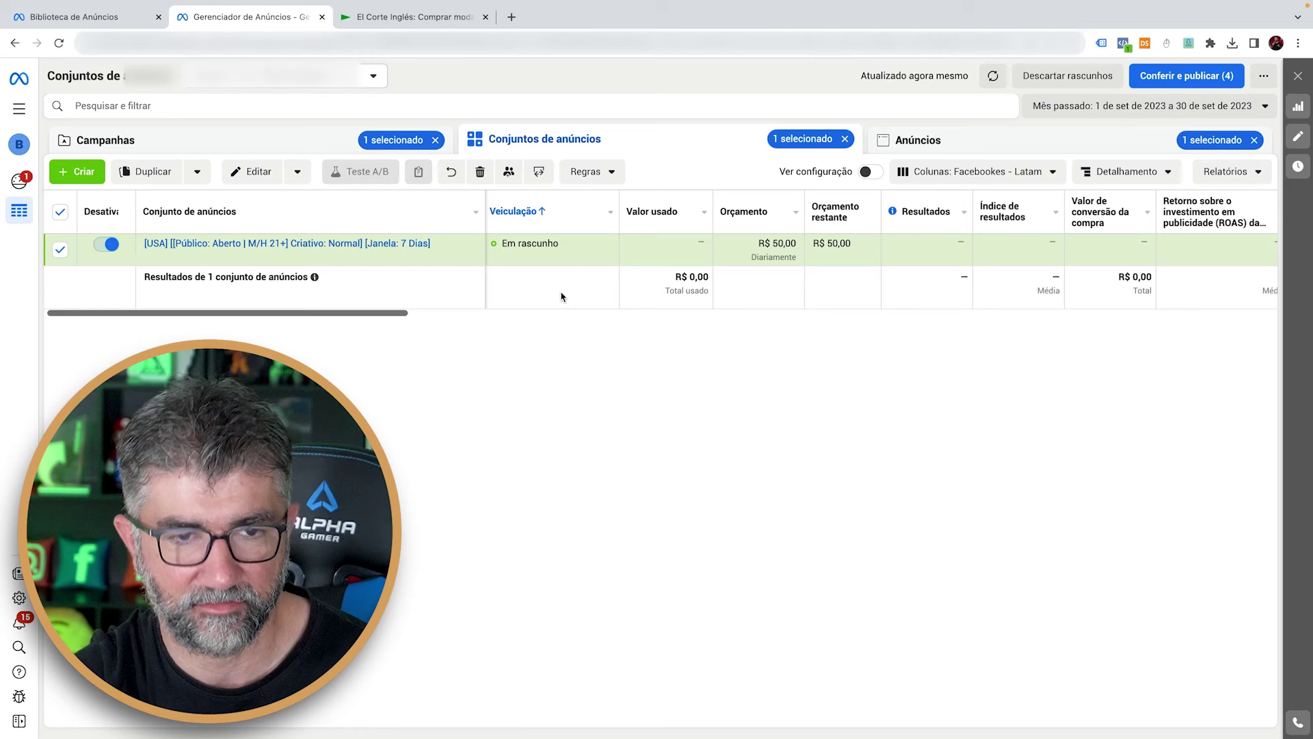
# Duplicate the [USA] ad set once within the original campaign, keeping existing reactions, comments and shares shown on the new ads
pyautogui.moveTo(440, 256)
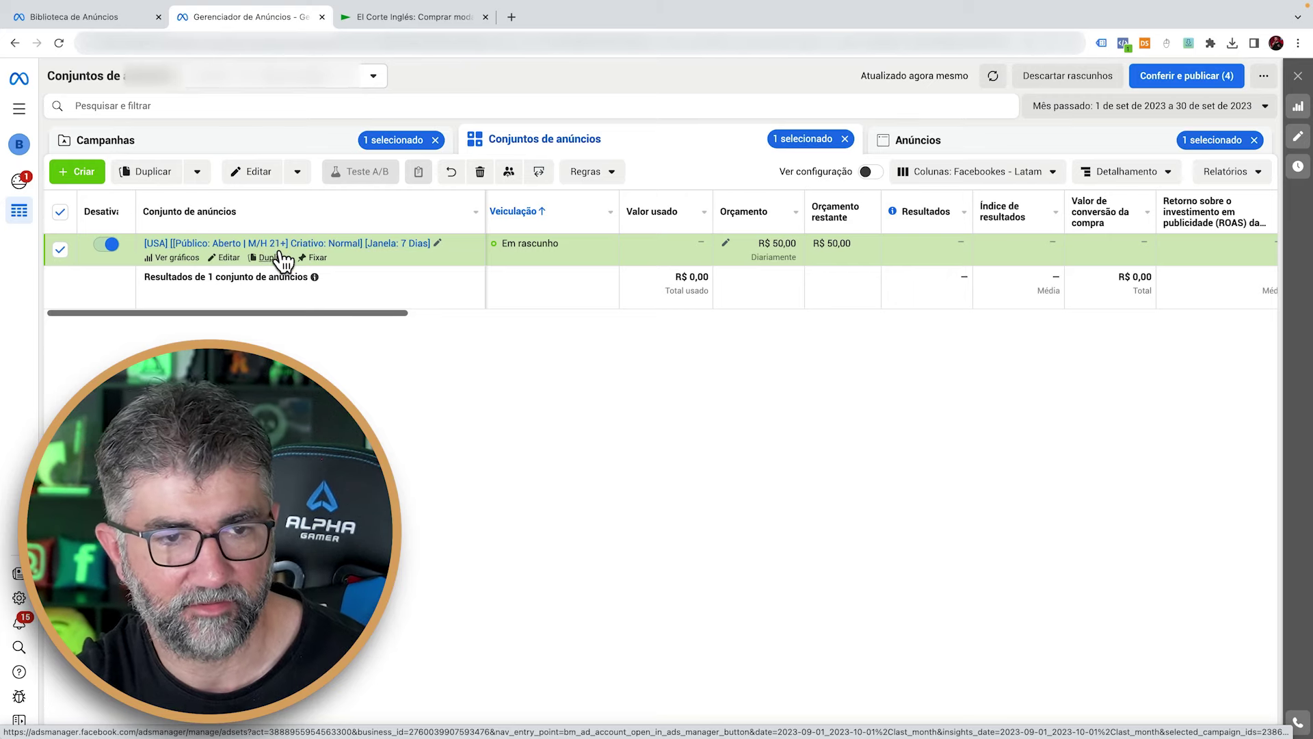
pyautogui.click(166, 171)
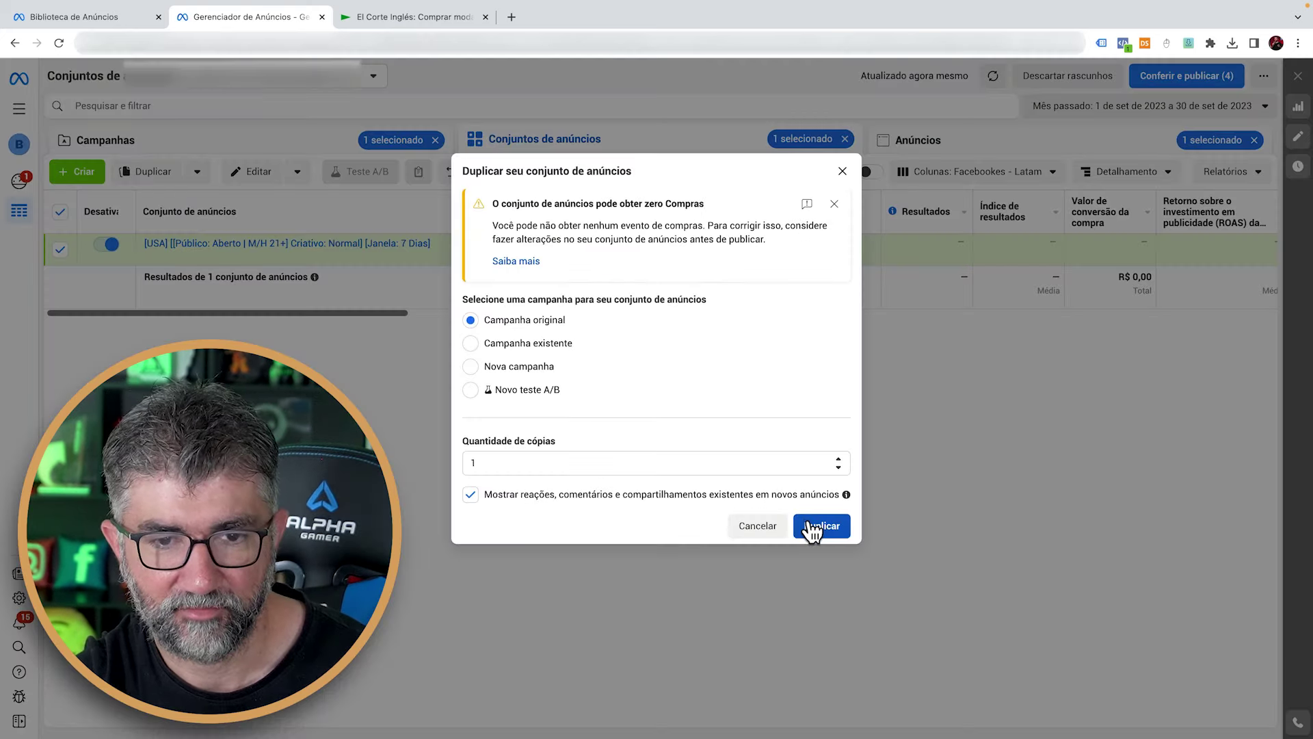
pyautogui.click(812, 526)
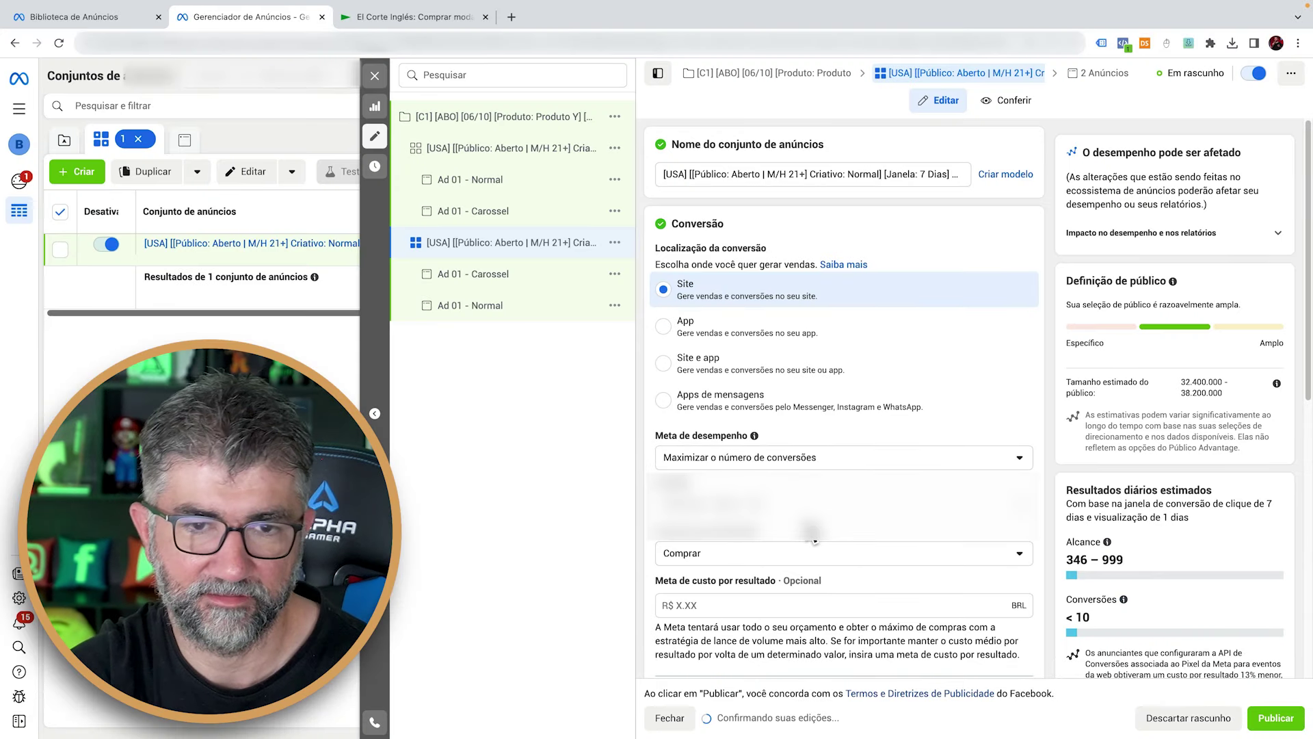
# Rename the duplicated ad set by replacing "Aberto" with "Interesses]" as its audience
pyautogui.click(745, 174)
pyautogui.doubleClick(744, 174)
pyautogui.write('Inter')
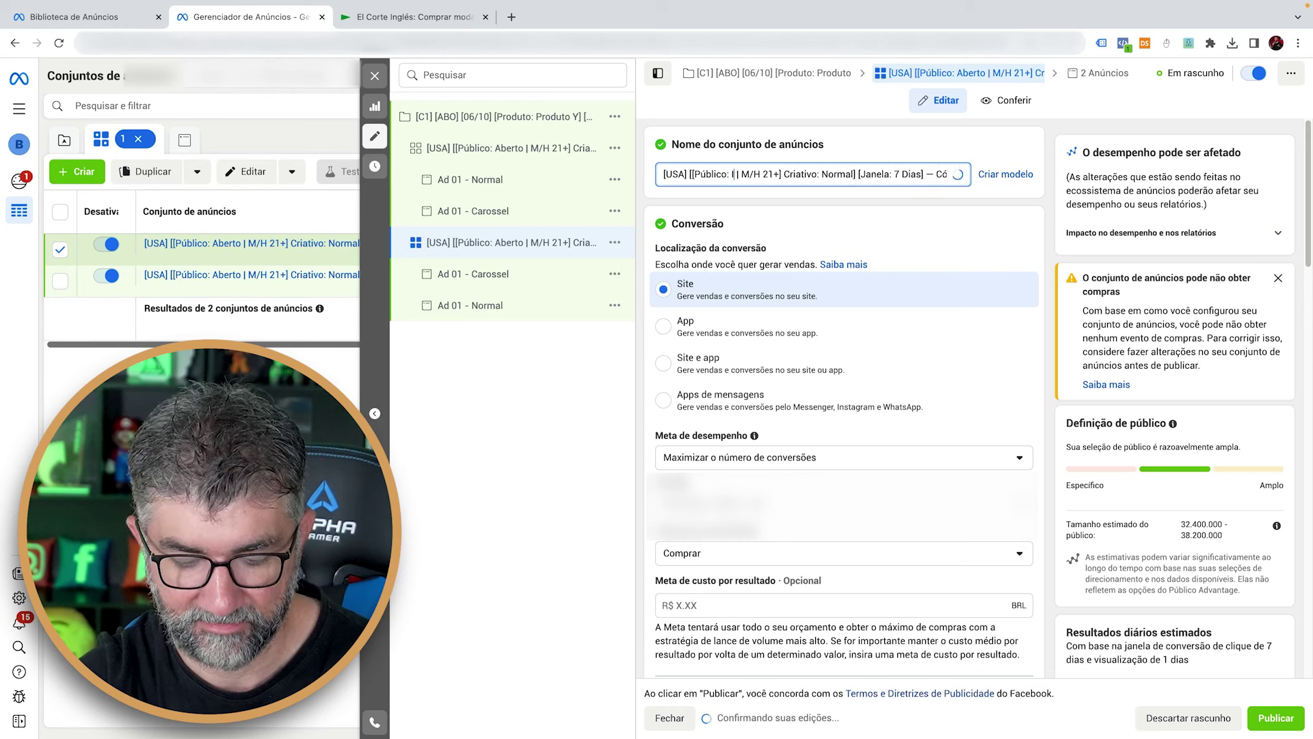
pyautogui.write('esses')
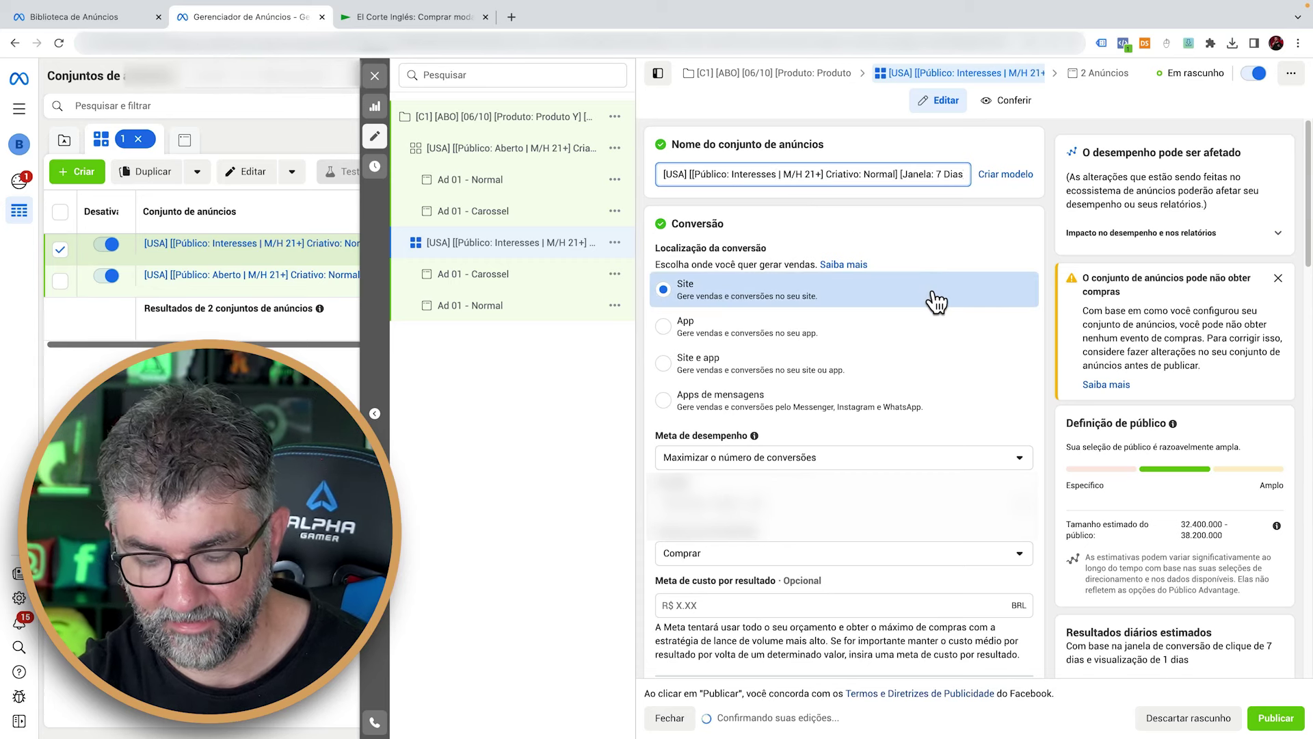
pyautogui.write(']')
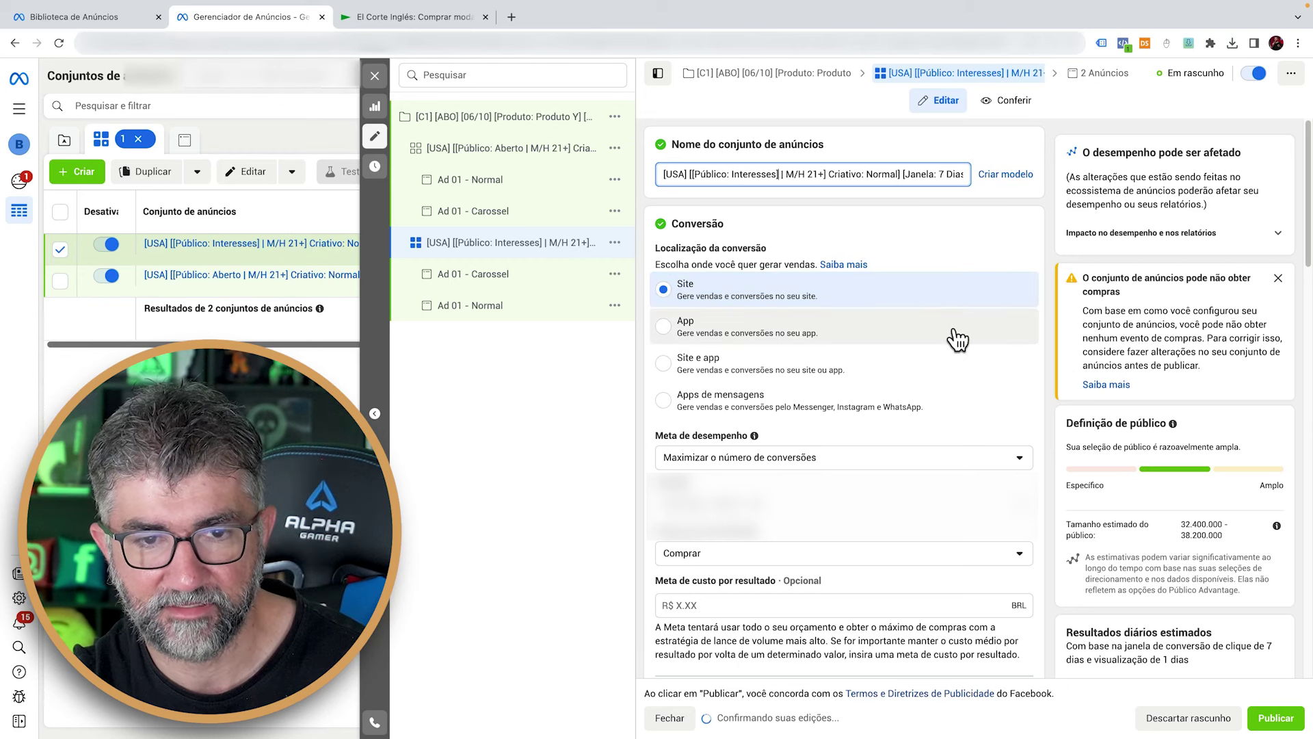
# Search the duplicated ad set's detailed targeting for "pet" and look through the suggested interests
pyautogui.scroll(-7, 957, 339)
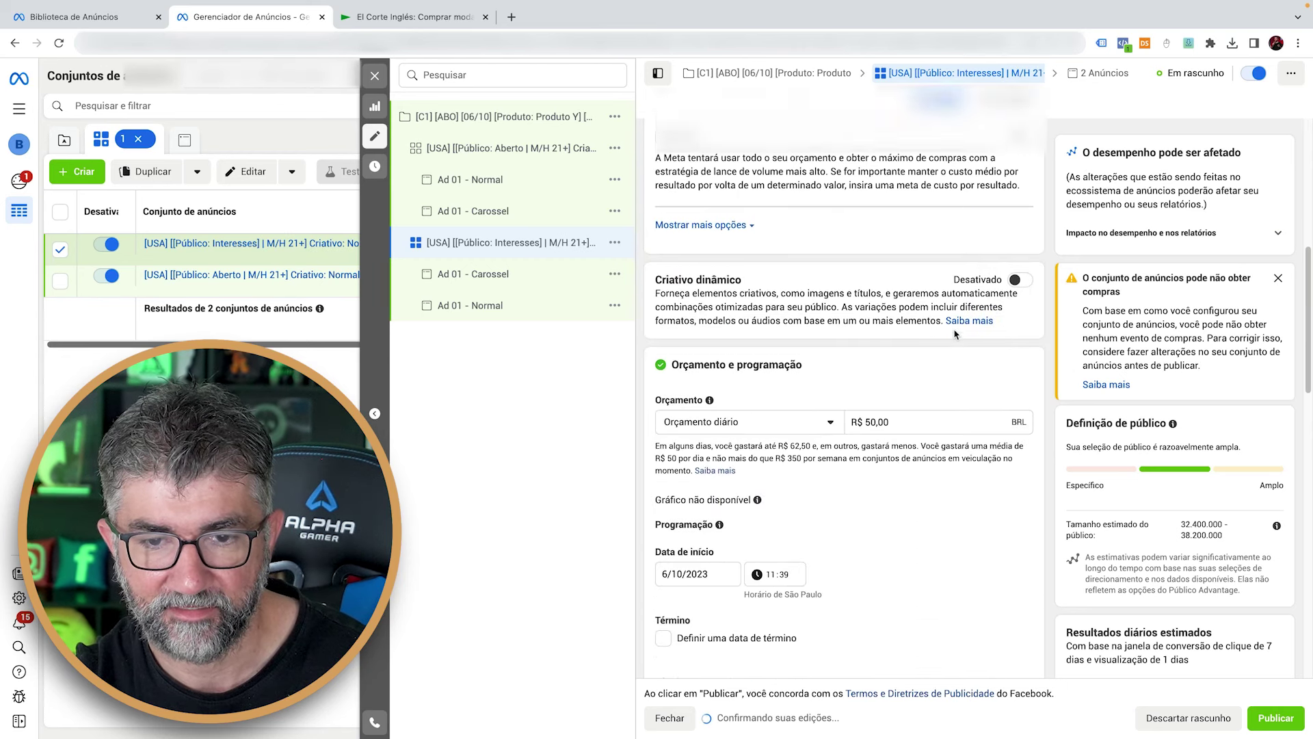
pyautogui.scroll(-12, 955, 333)
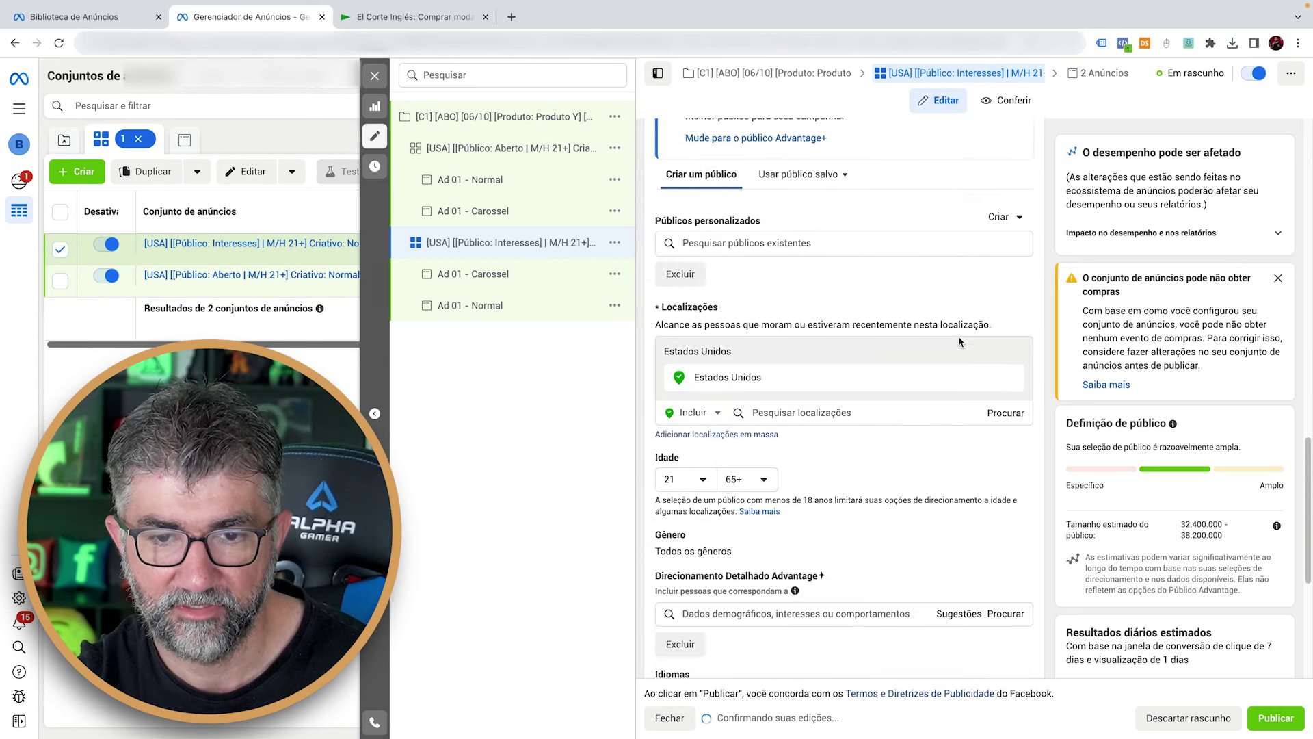
pyautogui.scroll(-4, 960, 342)
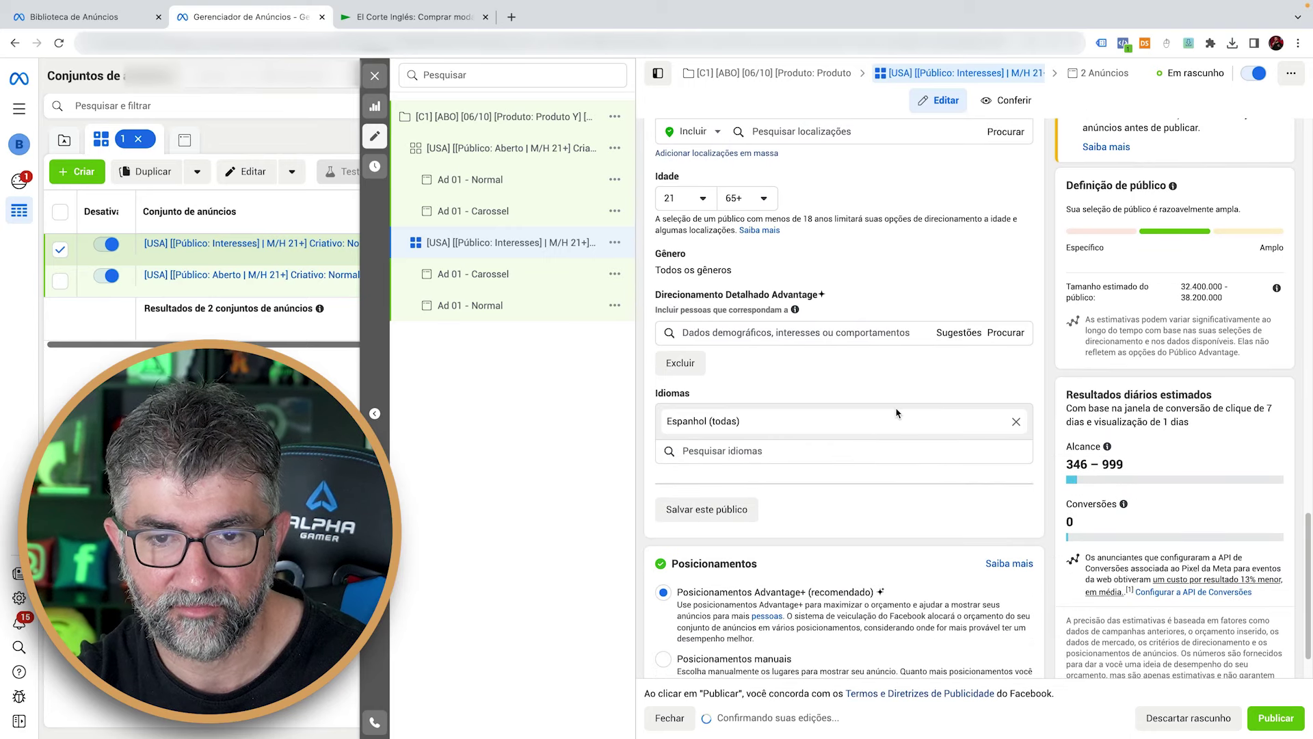
pyautogui.scroll(1, 889, 404)
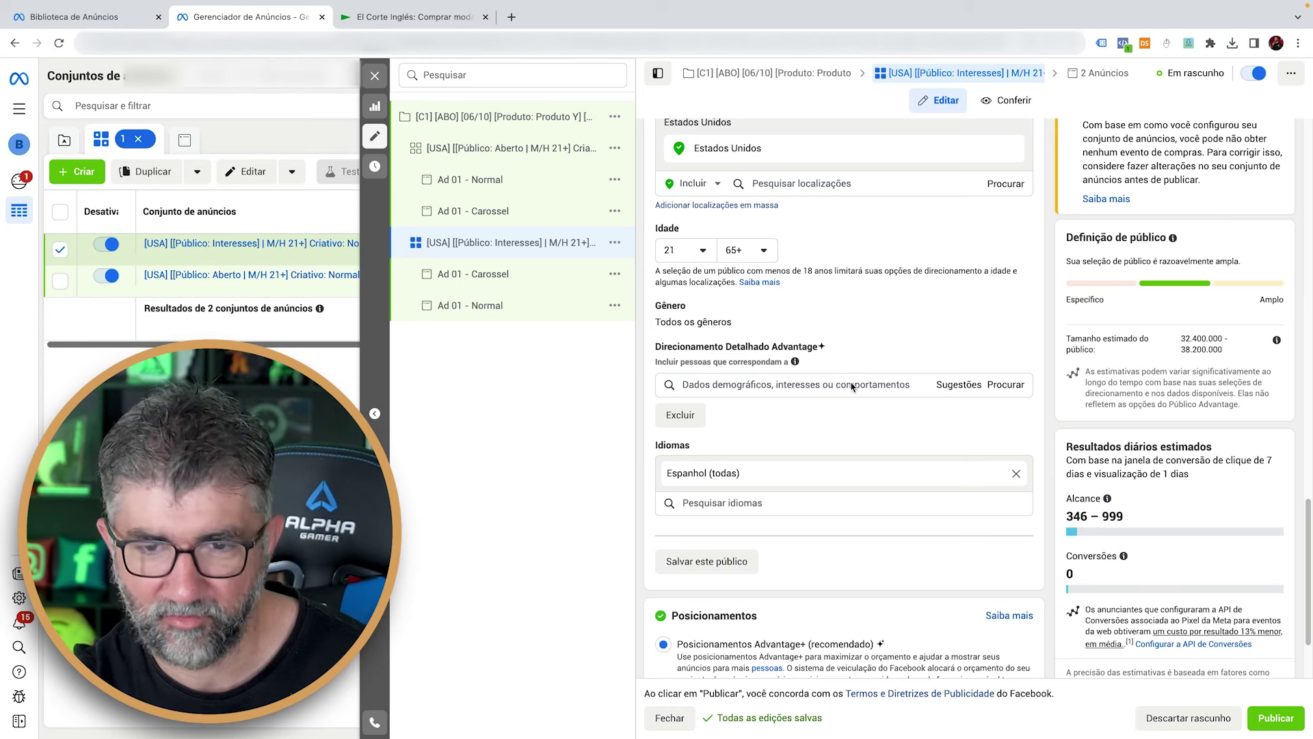
pyautogui.click(853, 386)
pyautogui.write('pet')
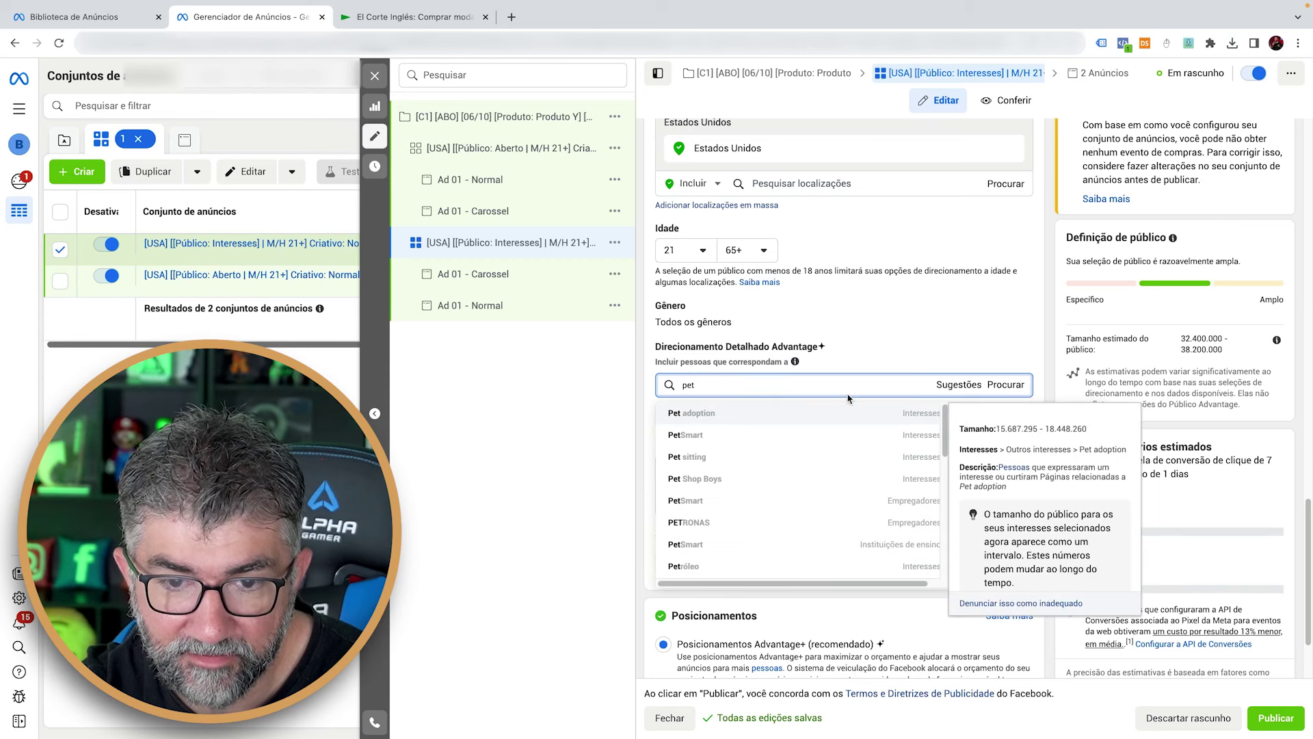
pyautogui.scroll(-3, 848, 438)
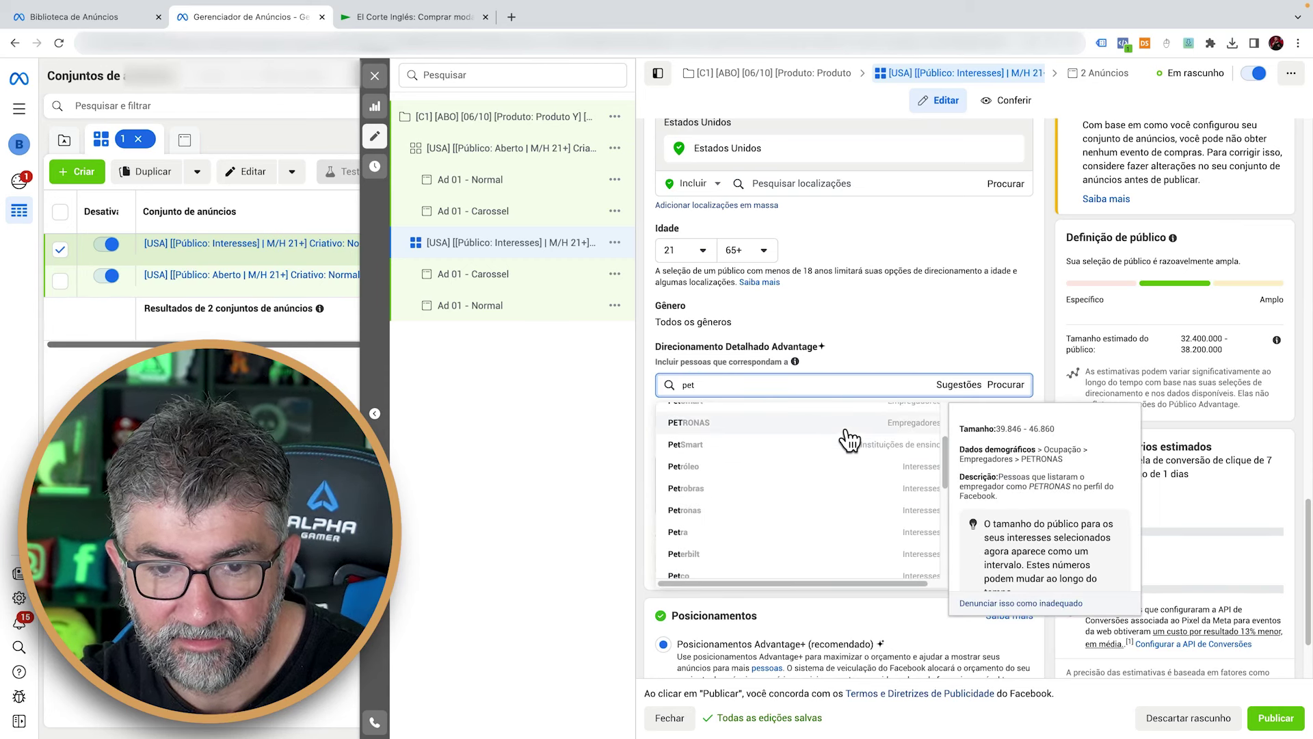
# Search the detailed targeting for "cachorro" instead and add the interest Cachorro
pyautogui.hotkey('ctrl', 'a')
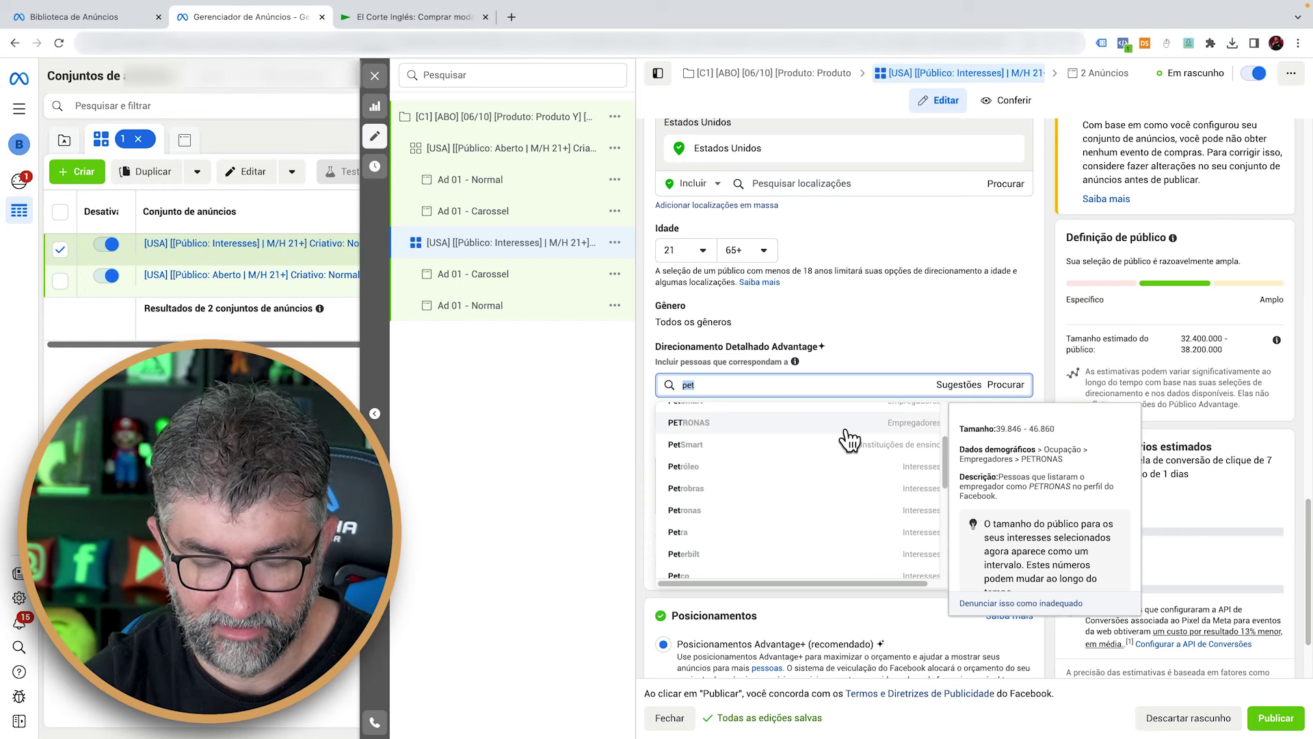
pyautogui.write('cc')
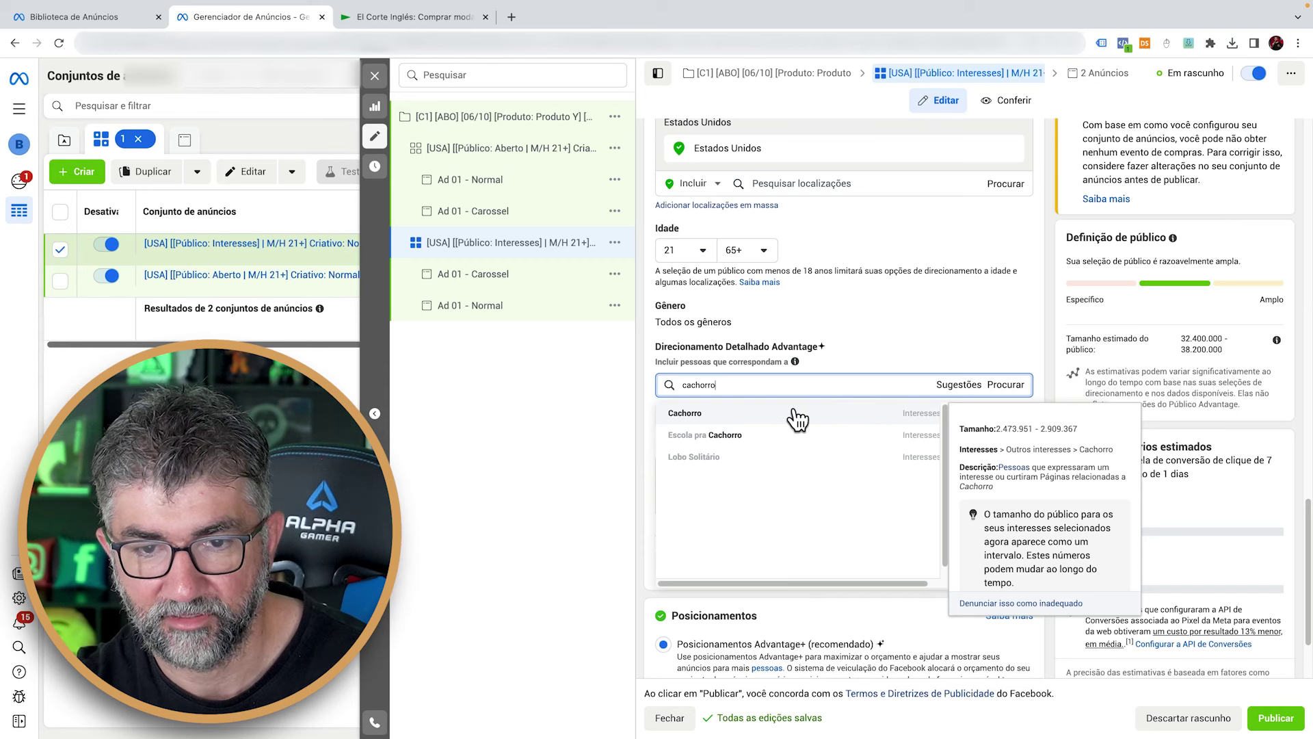
pyautogui.click(794, 417)
# Add the suggested interests Cães (animais), Saúde do cão and Brinquedo para cães to the detailed targeting
pyautogui.click(968, 453)
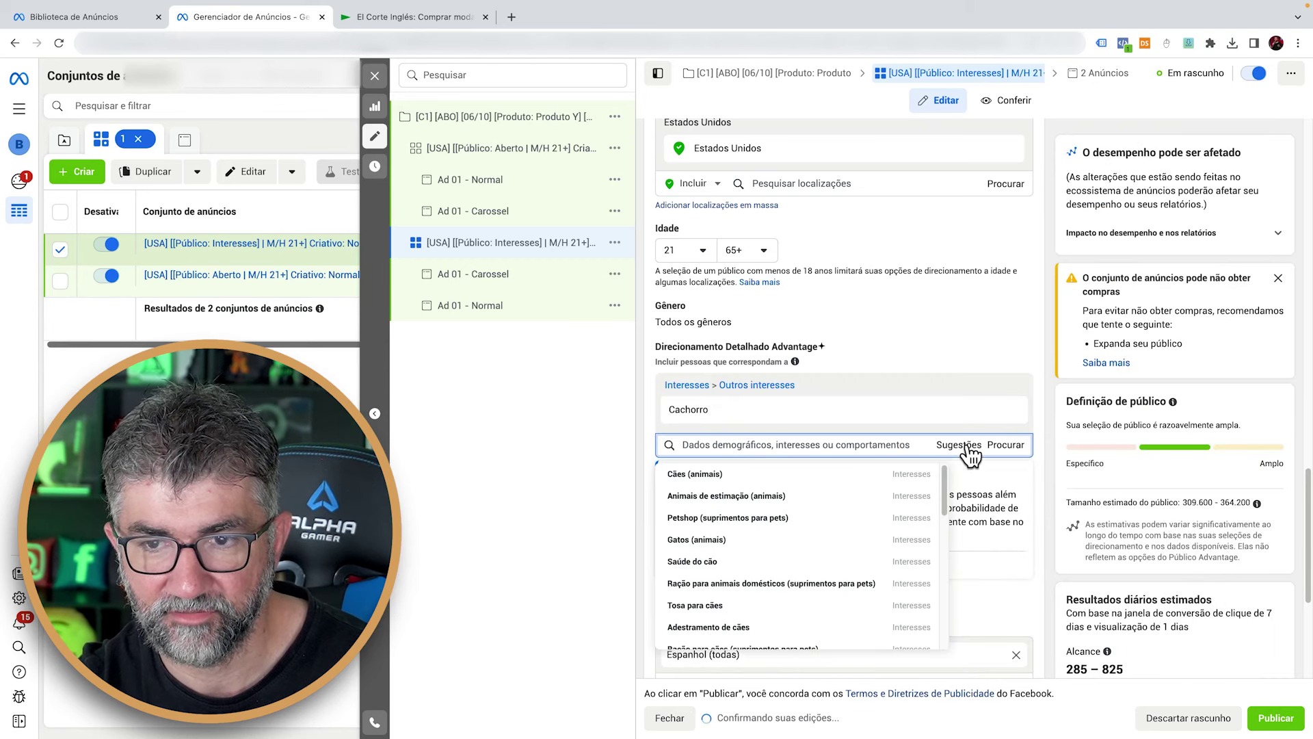
pyautogui.click(864, 475)
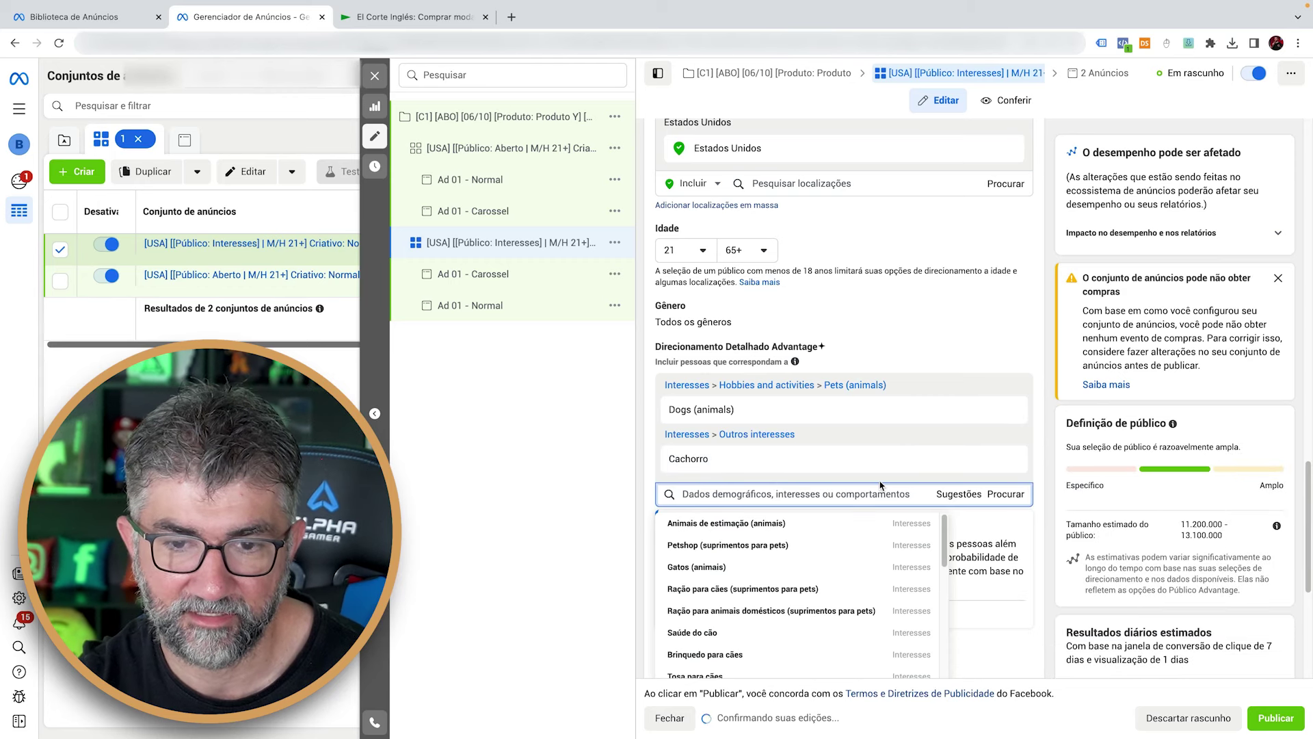
pyautogui.click(797, 635)
pyautogui.click(795, 624)
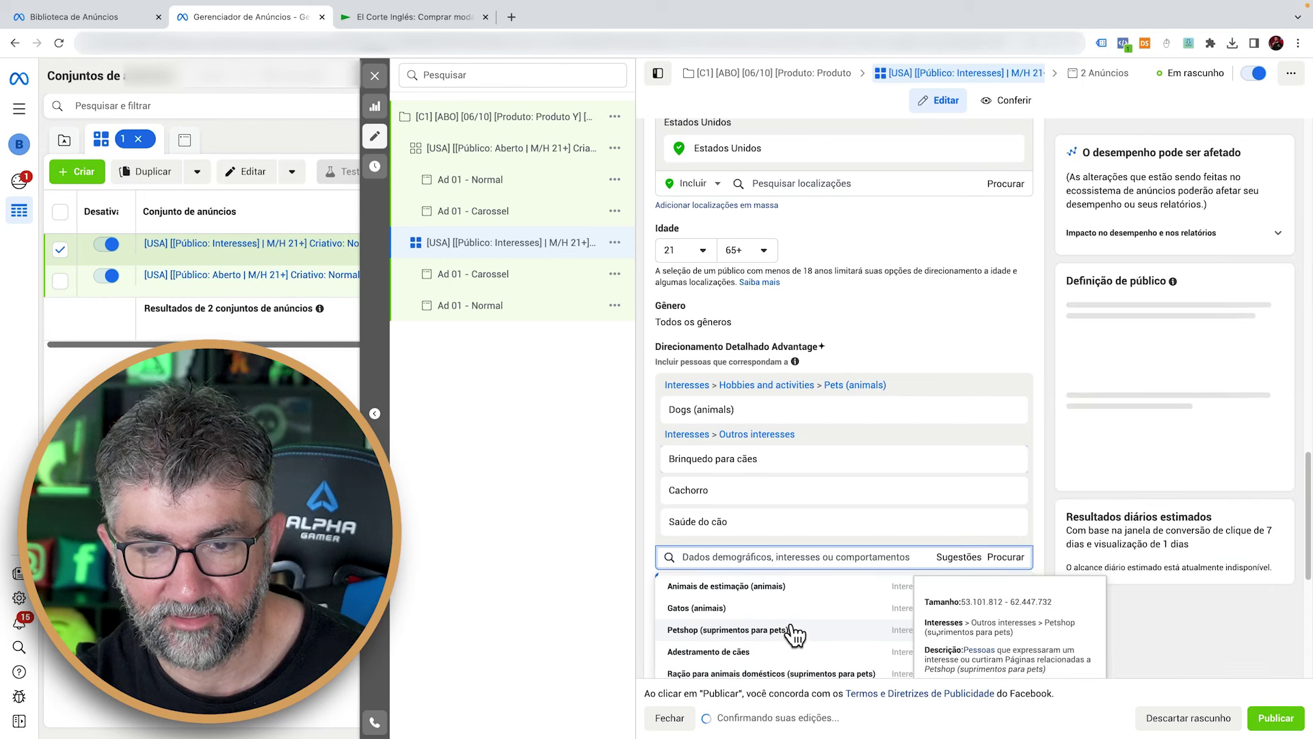
pyautogui.scroll(-2, 927, 382)
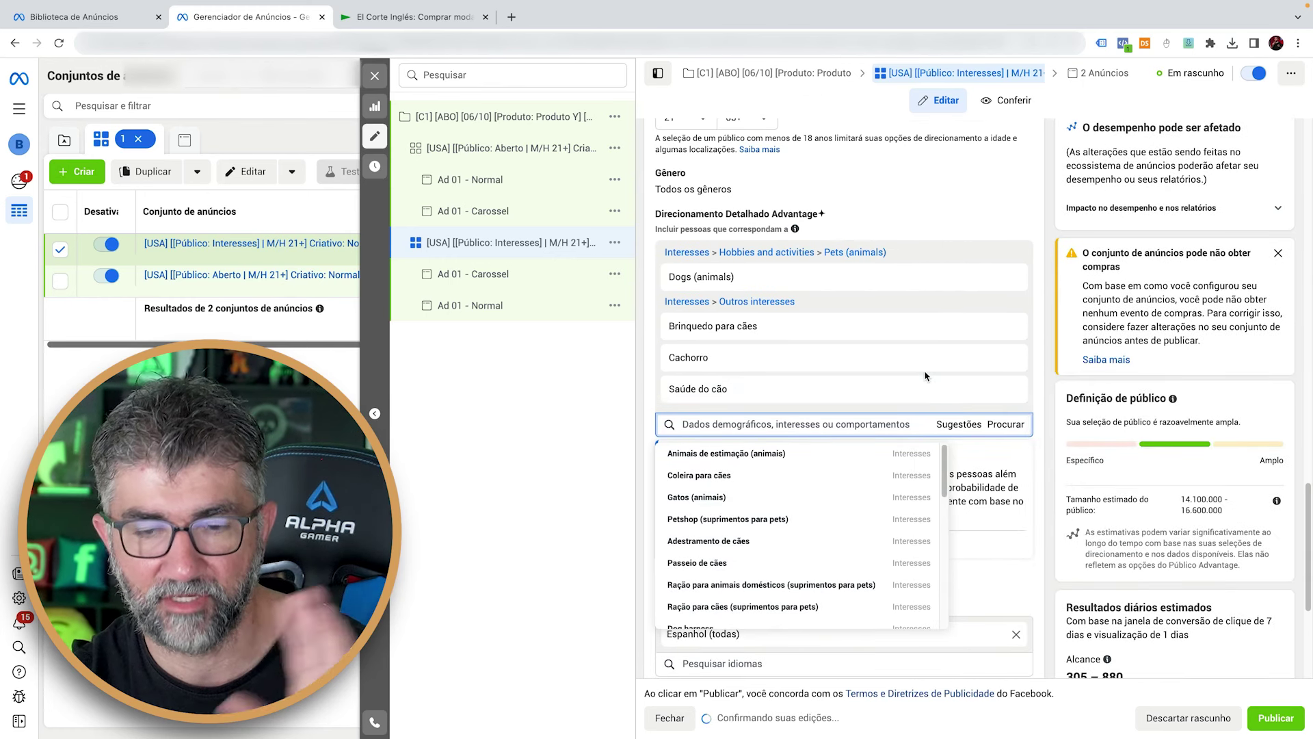
# Add the suggested interest Coleira para cães to the interest ad set's detailed targeting and close the suggestion list
pyautogui.scroll(-1, 807, 518)
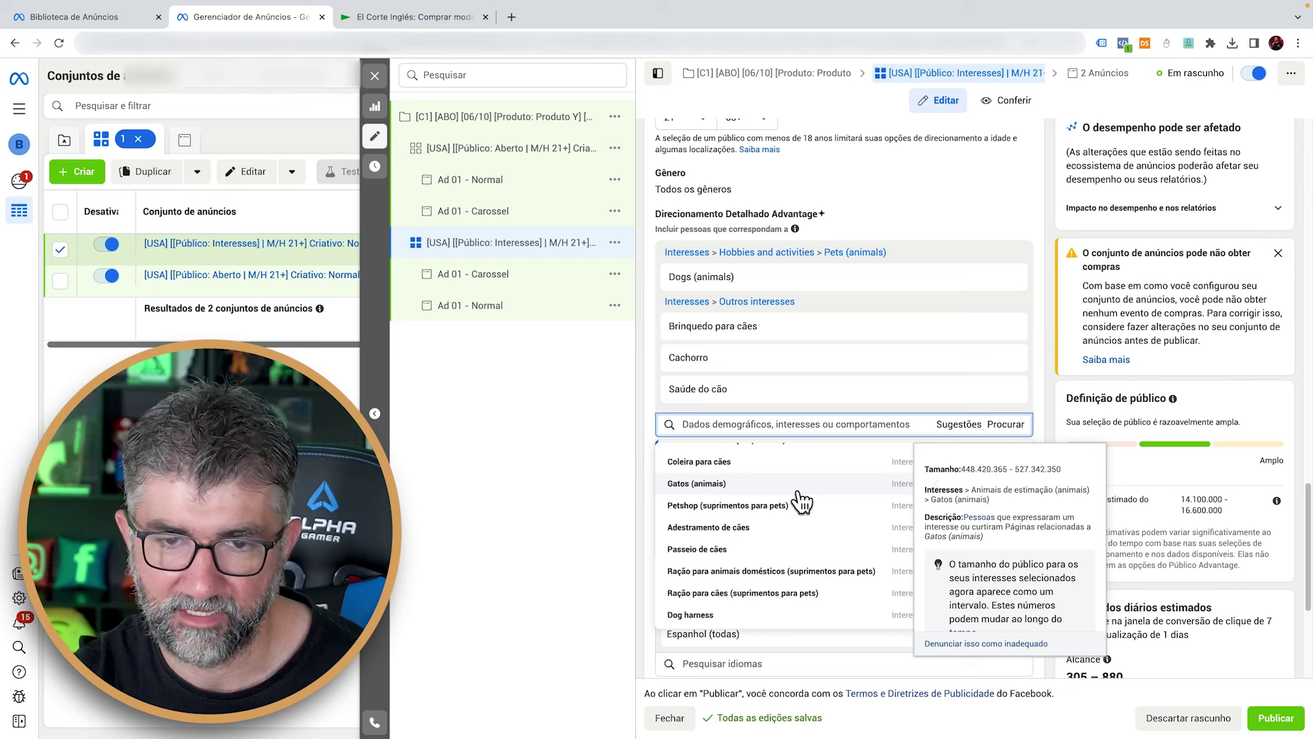
pyautogui.click(836, 462)
pyautogui.click(557, 472)
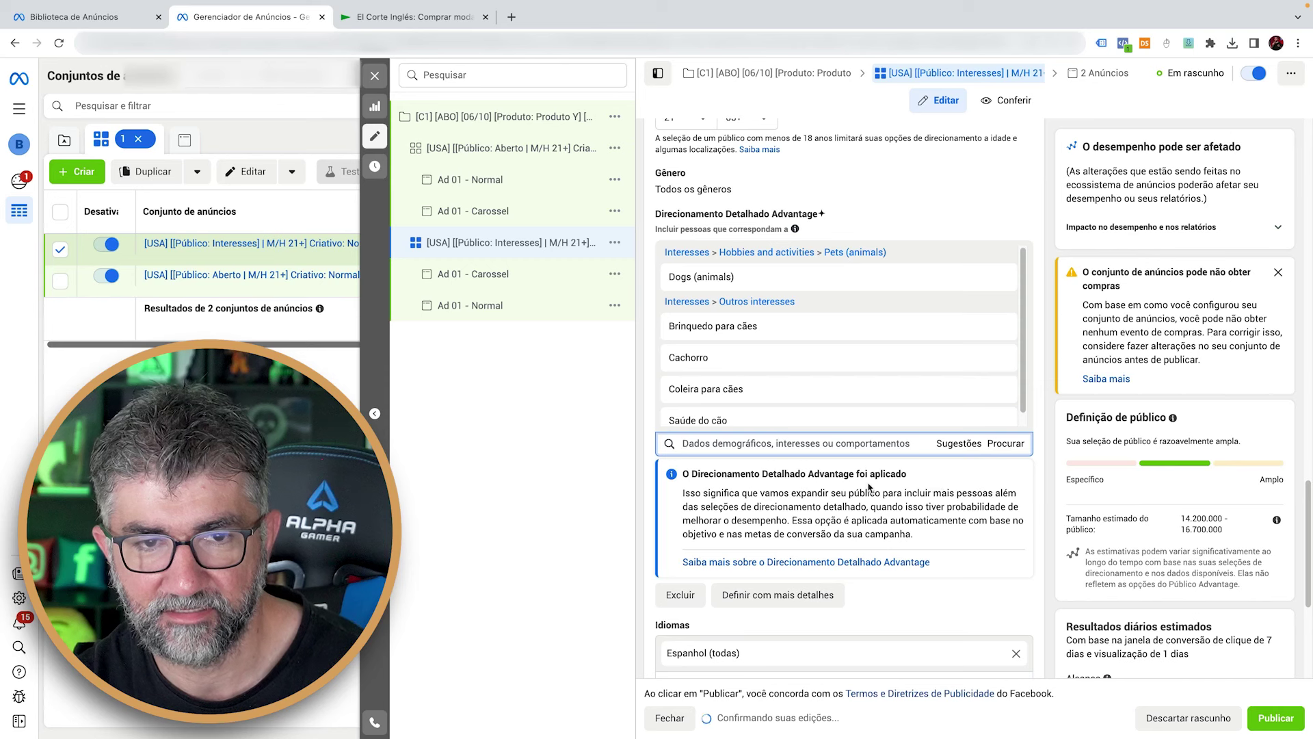
# Compare the audience definition and estimated audience size of the Aberto ad set with those of the Interesses ad set
pyautogui.click(537, 161)
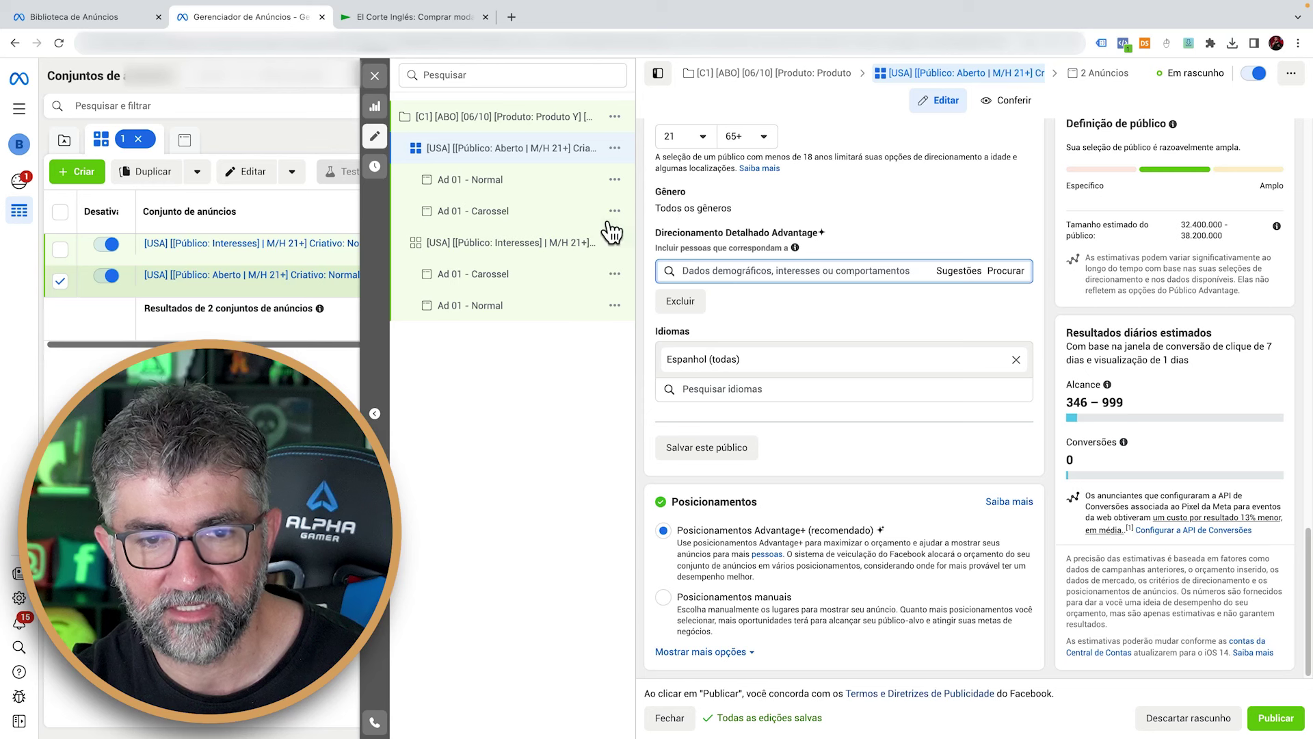
pyautogui.click(522, 245)
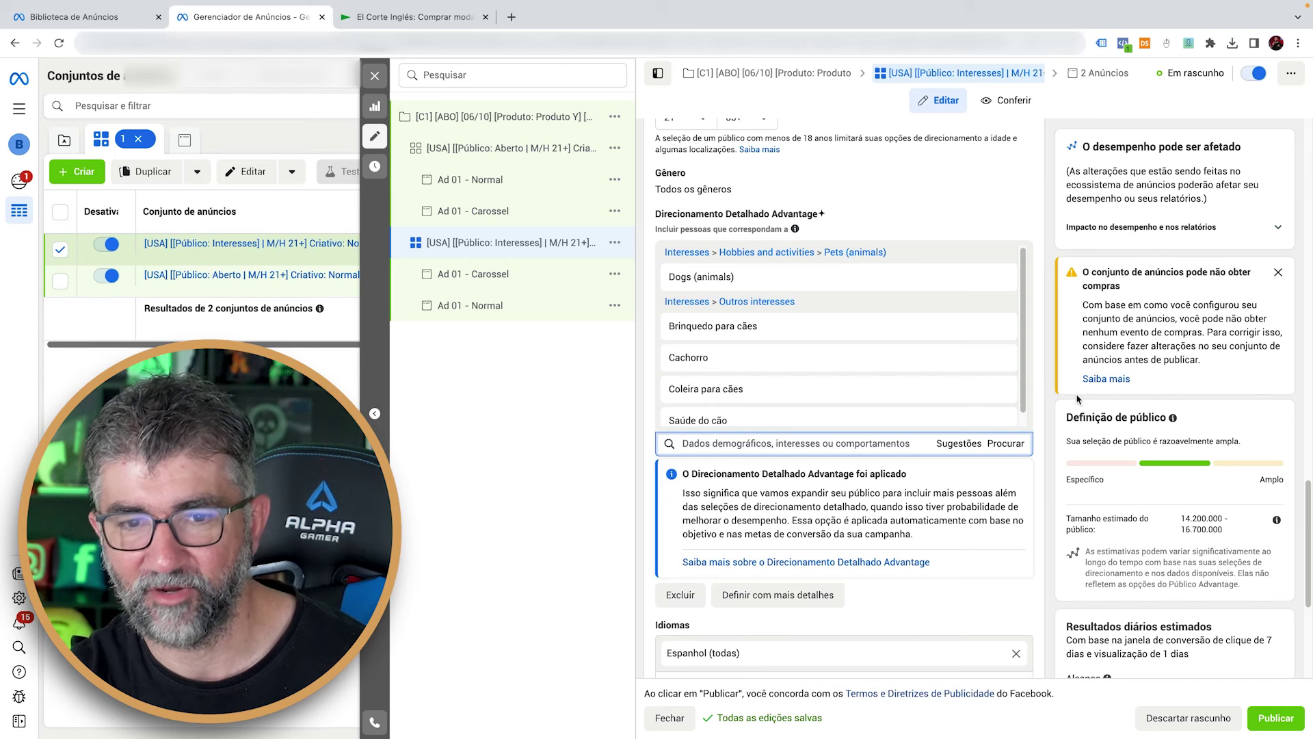
pyautogui.moveTo(1004, 397)
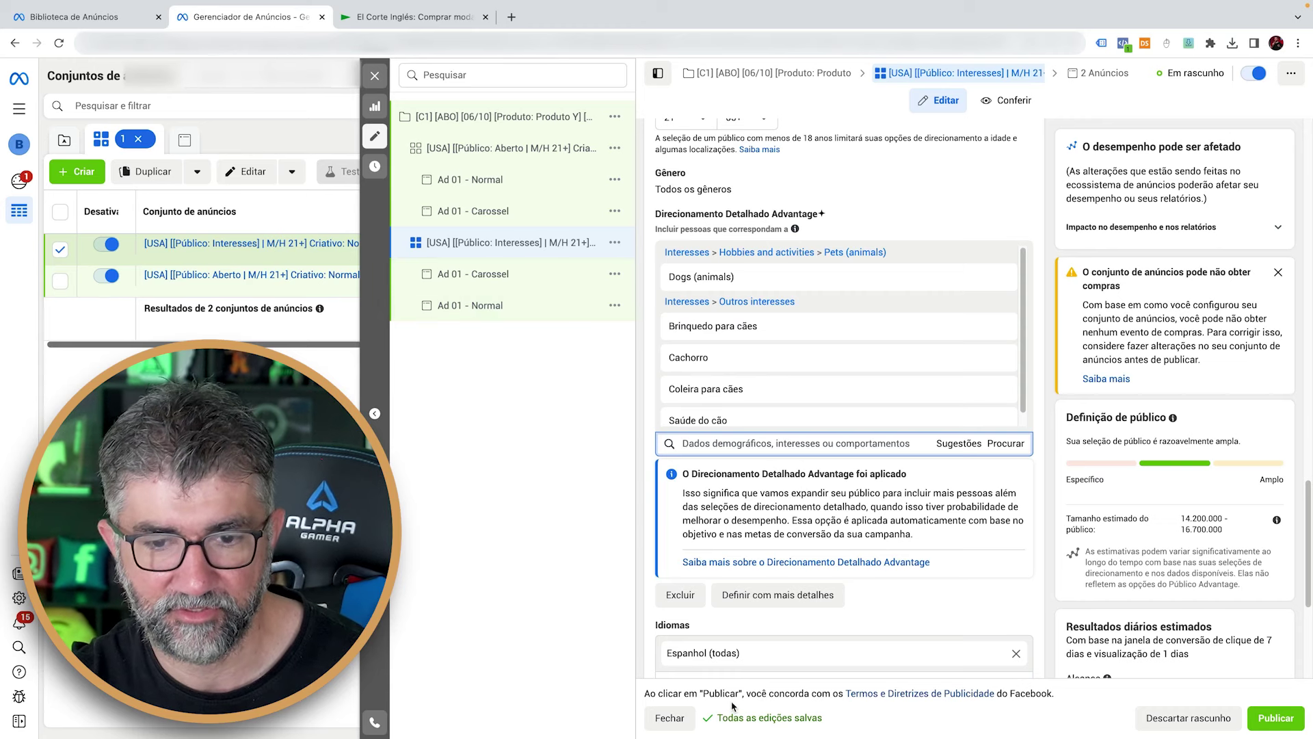
# Close the ad set editor and widen the Conjunto de anúncios column to fit the full ad set names
pyautogui.click(670, 718)
pyautogui.click(650, 378)
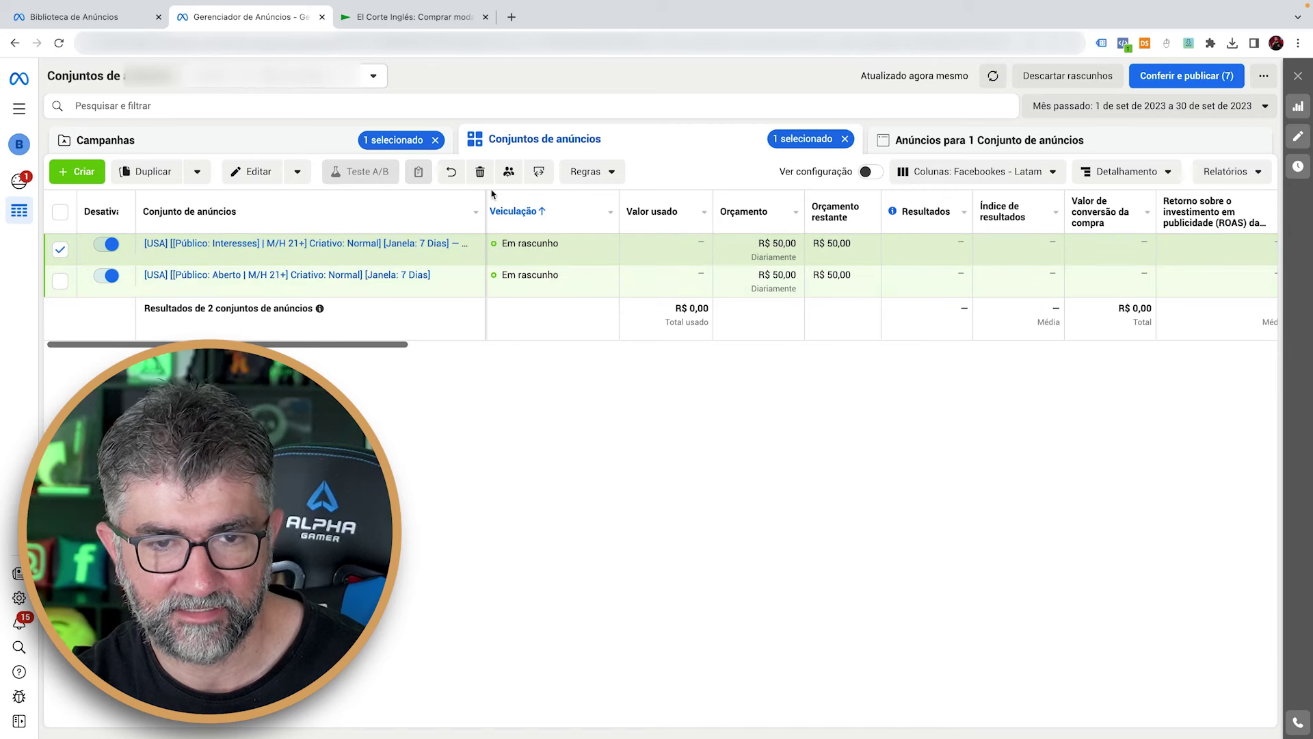
pyautogui.moveTo(545, 193); pyautogui.dragTo(553, 192)
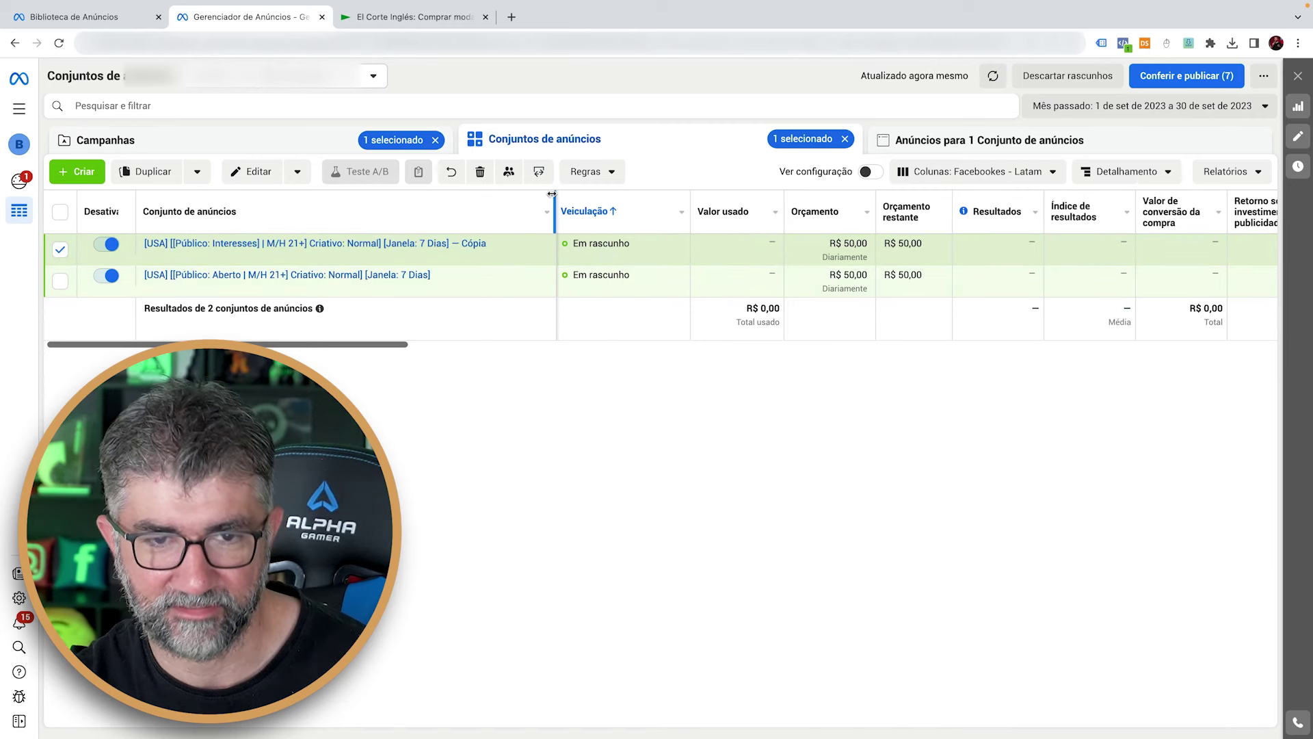
# Remove the "— Cópia" suffix from the Interesses ad set's name and save it as a draft
pyautogui.click(496, 248)
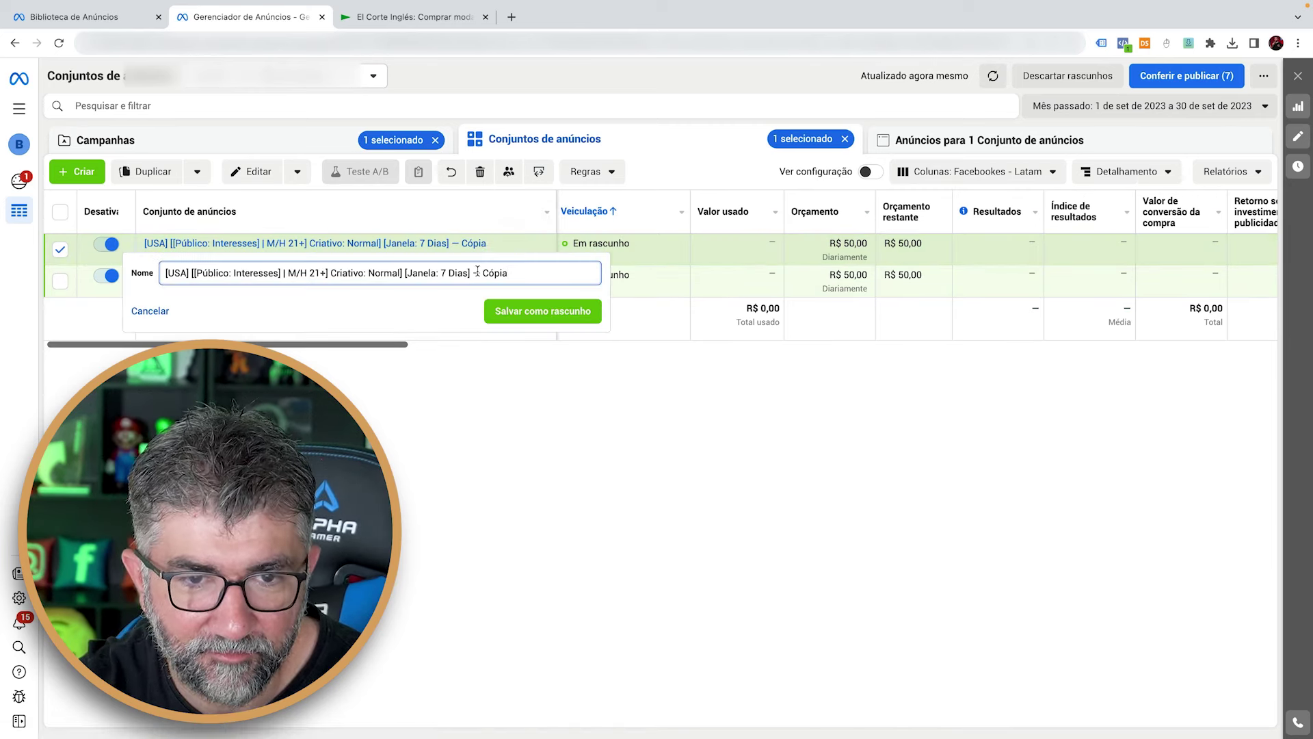
pyautogui.moveTo(476, 272); pyautogui.dragTo(536, 271)
pyautogui.press('BackSpace')
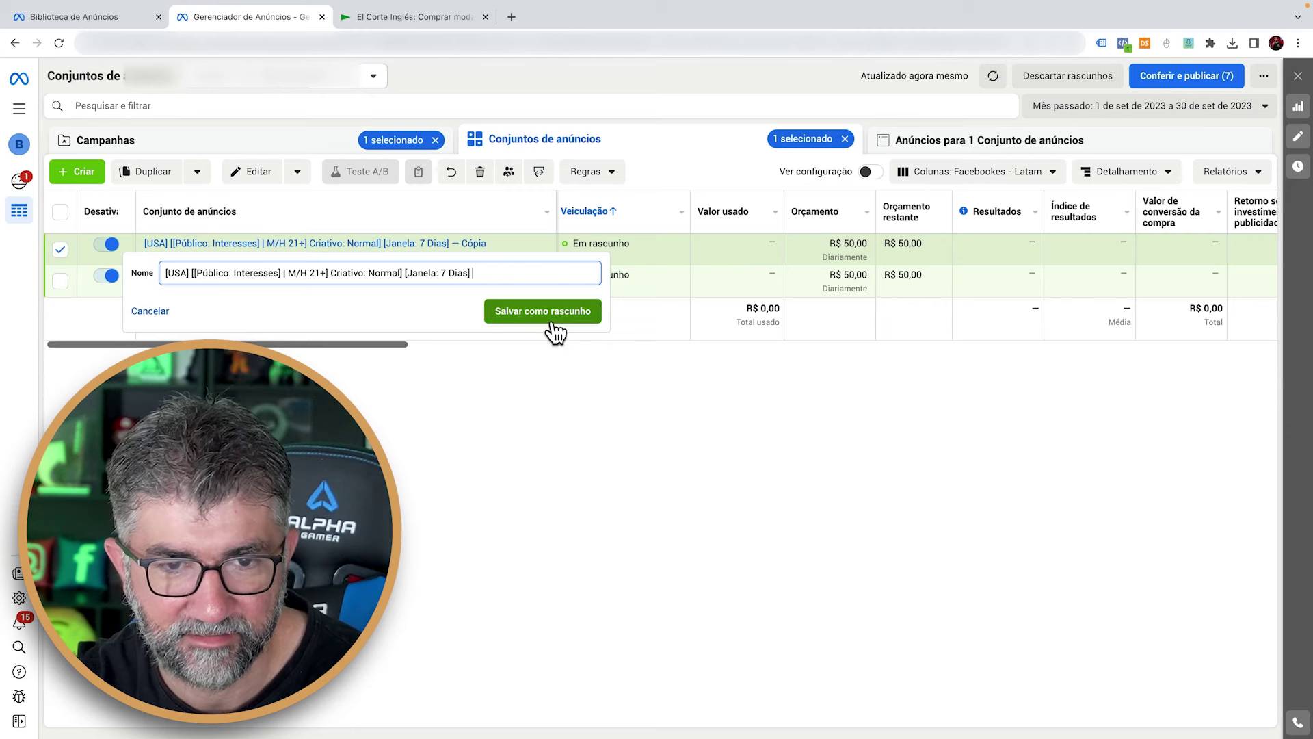
pyautogui.click(542, 315)
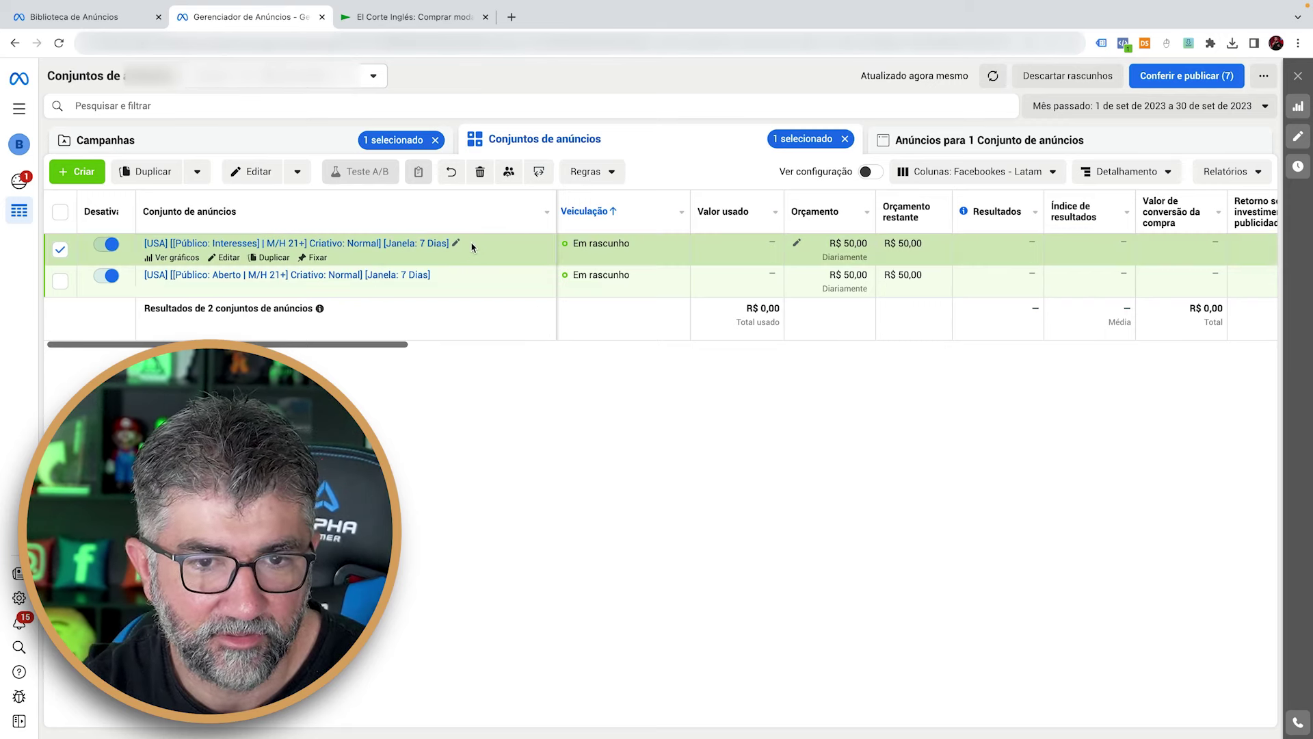
# Delete the extra opening bracket before "Público: Interesses" in the ad set's name and save it as a draft
pyautogui.click(459, 244)
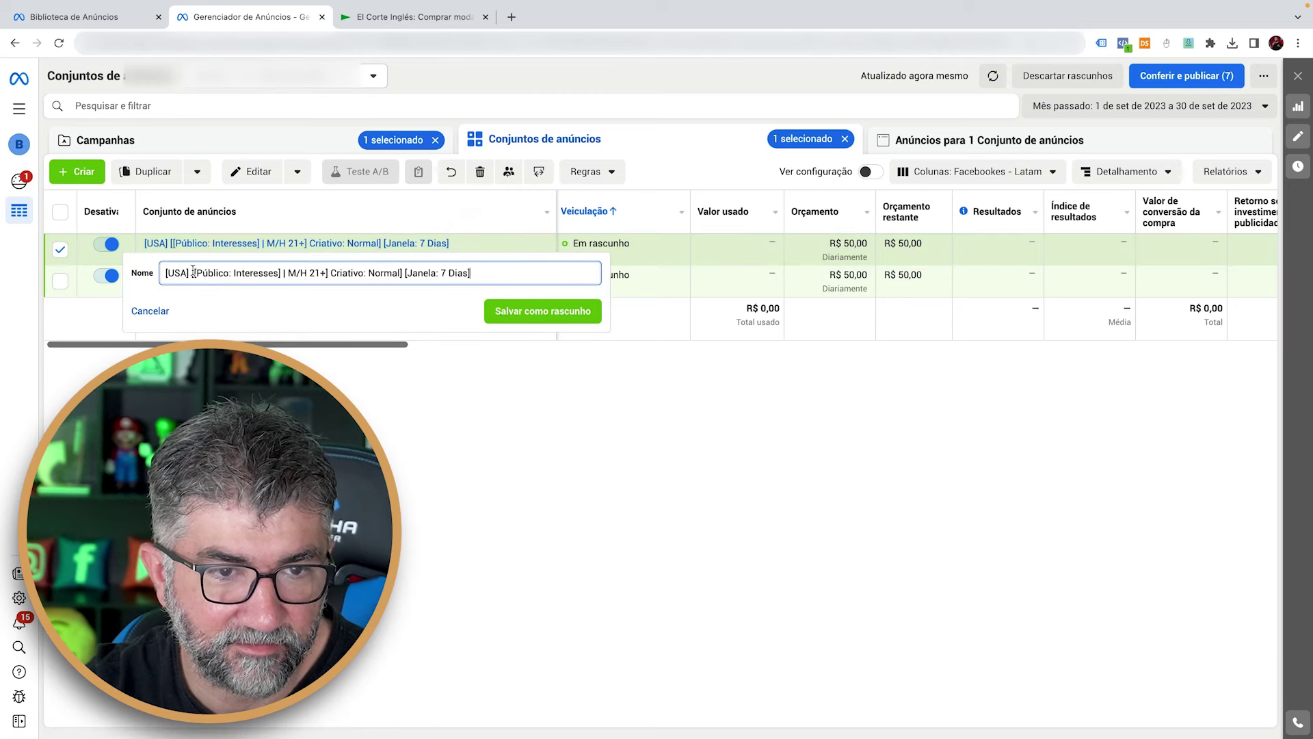
pyautogui.click(195, 273)
pyautogui.press('BackSpace')
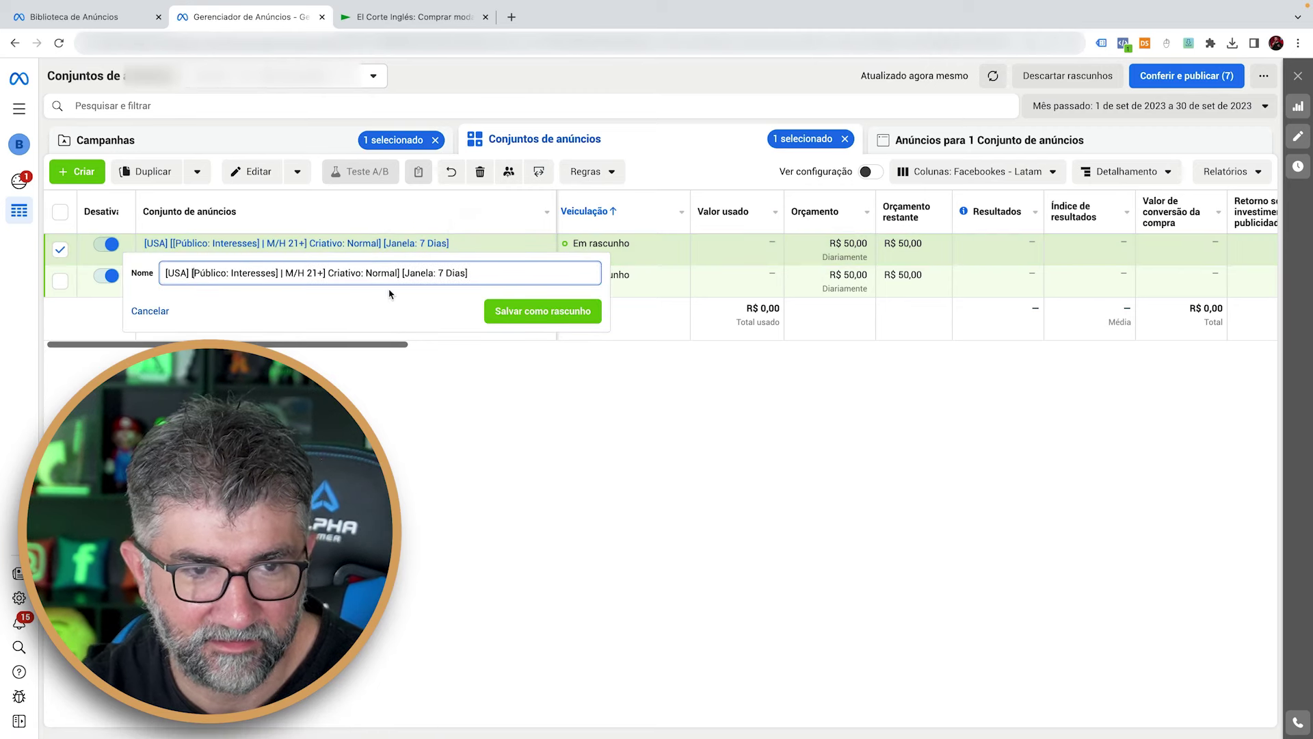
pyautogui.click(544, 311)
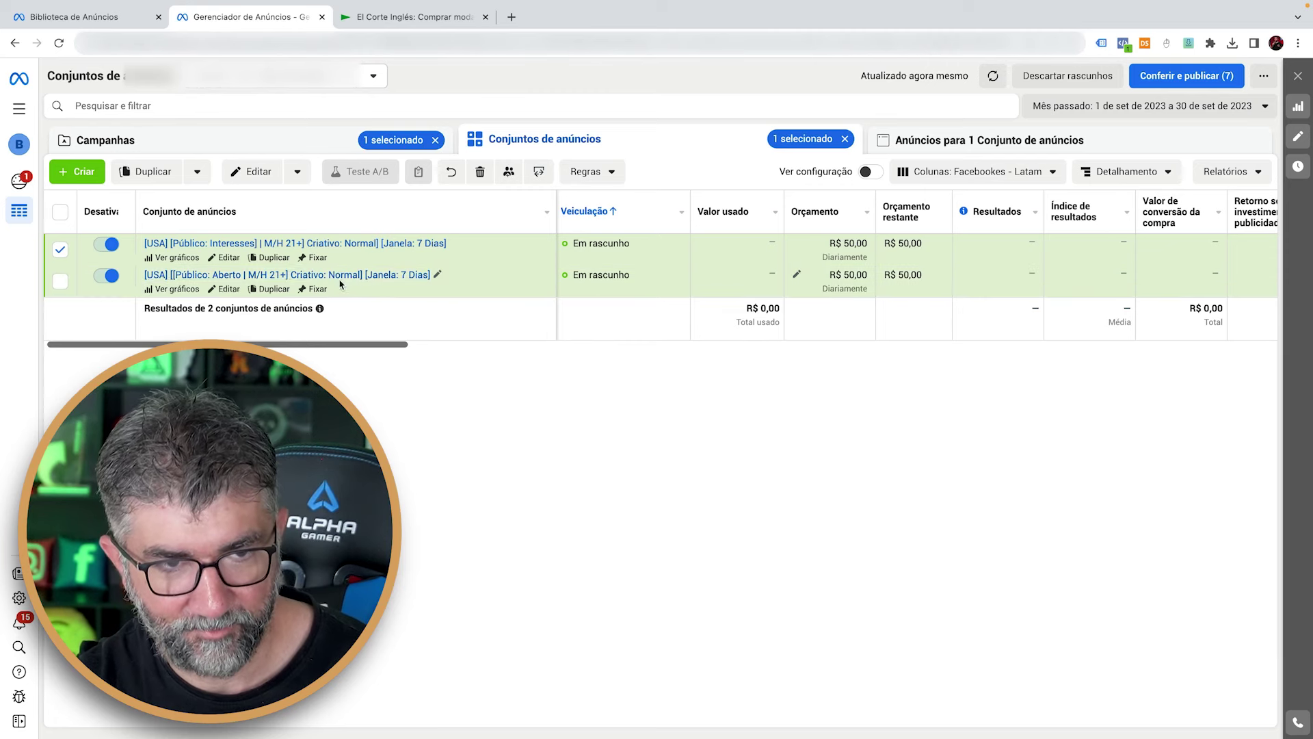
# Duplicate both the Interesses and Aberto ad sets once within the original campaign
pyautogui.click(60, 281)
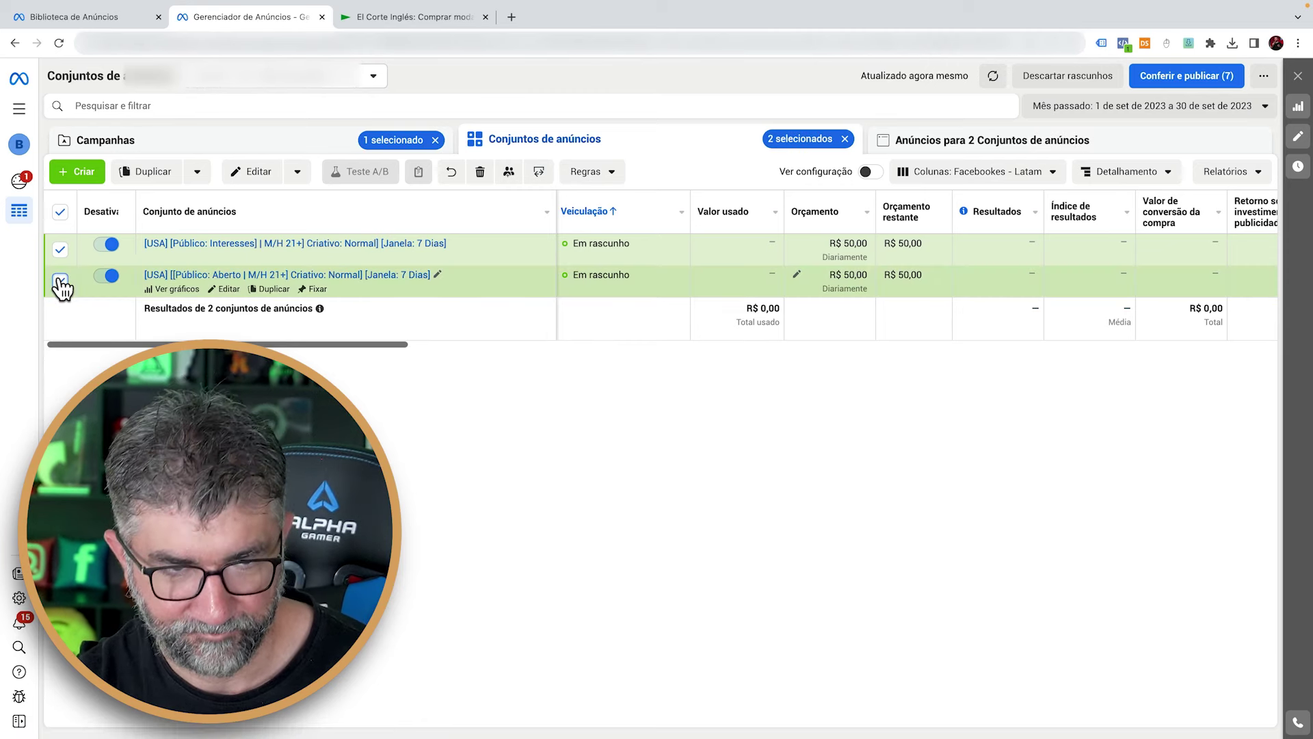
pyautogui.click(159, 174)
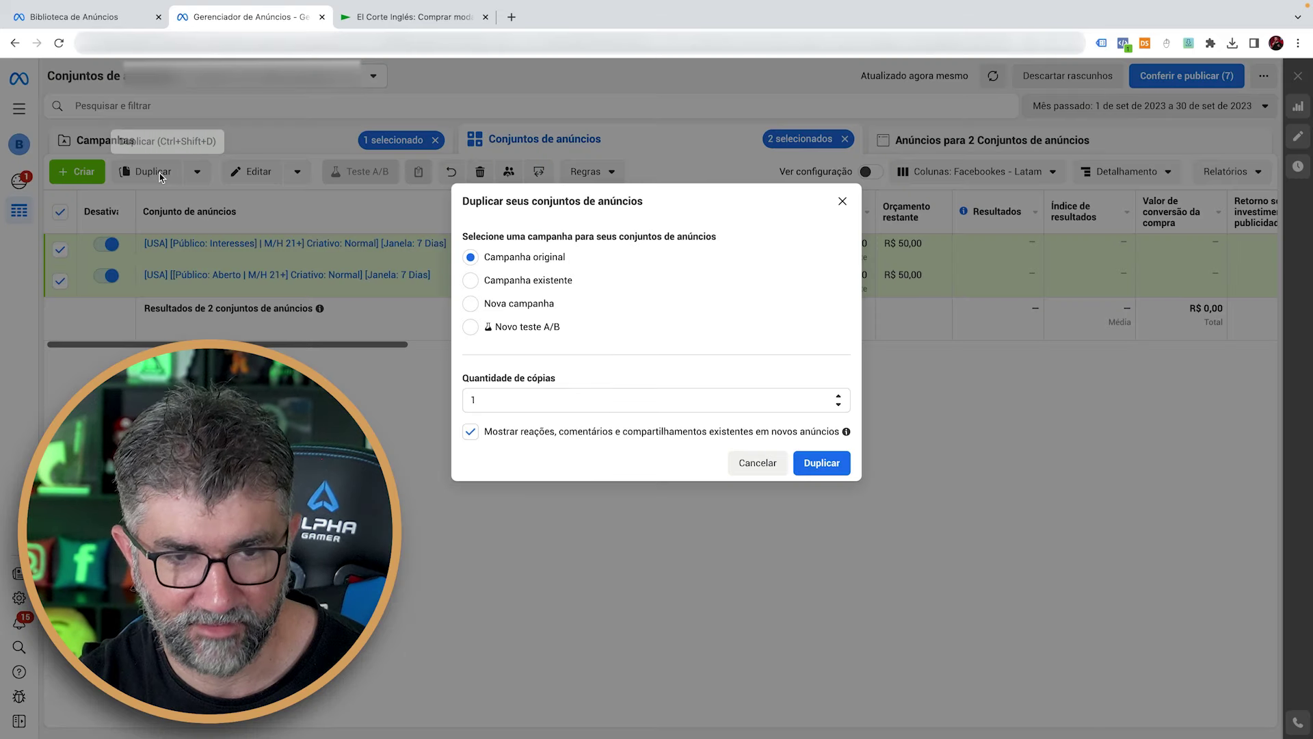
pyautogui.click(830, 465)
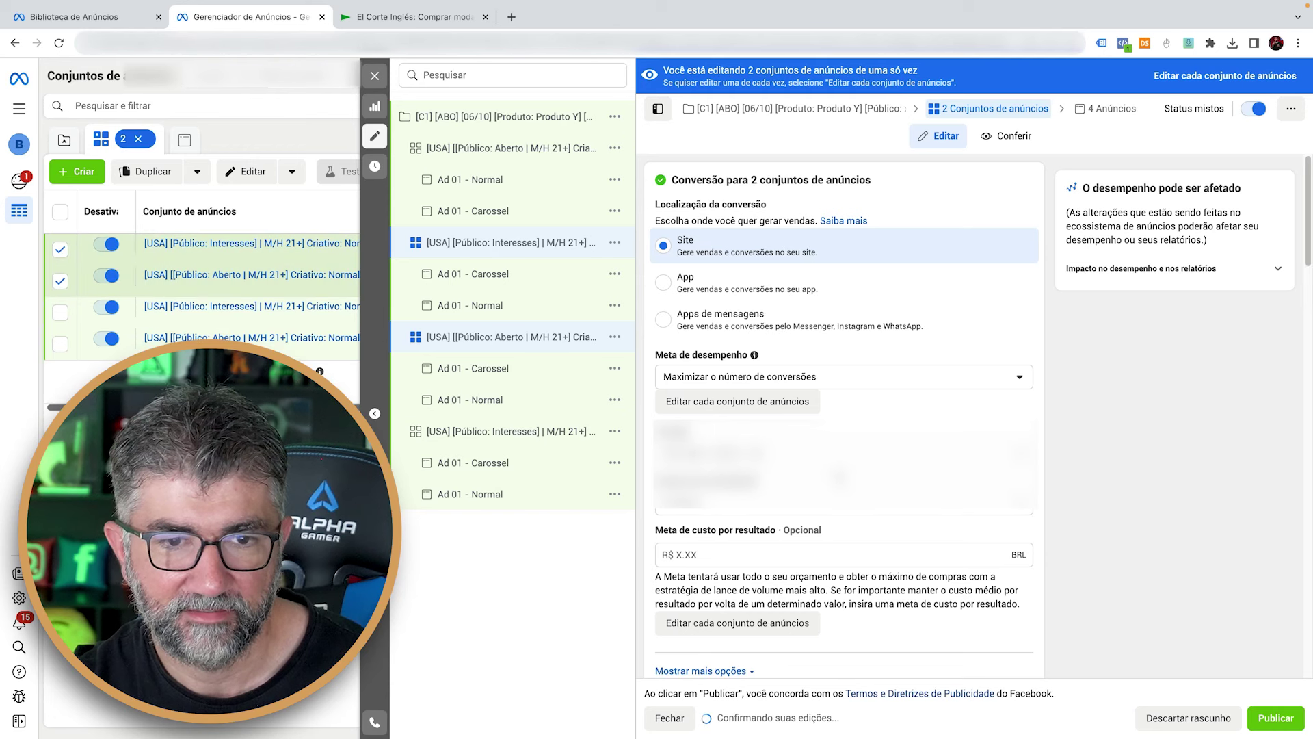
# Rename the duplicated Interesses ad set by replacing "USA" with "ESP" and removing the "— Cópia" suffix
pyautogui.click(531, 258)
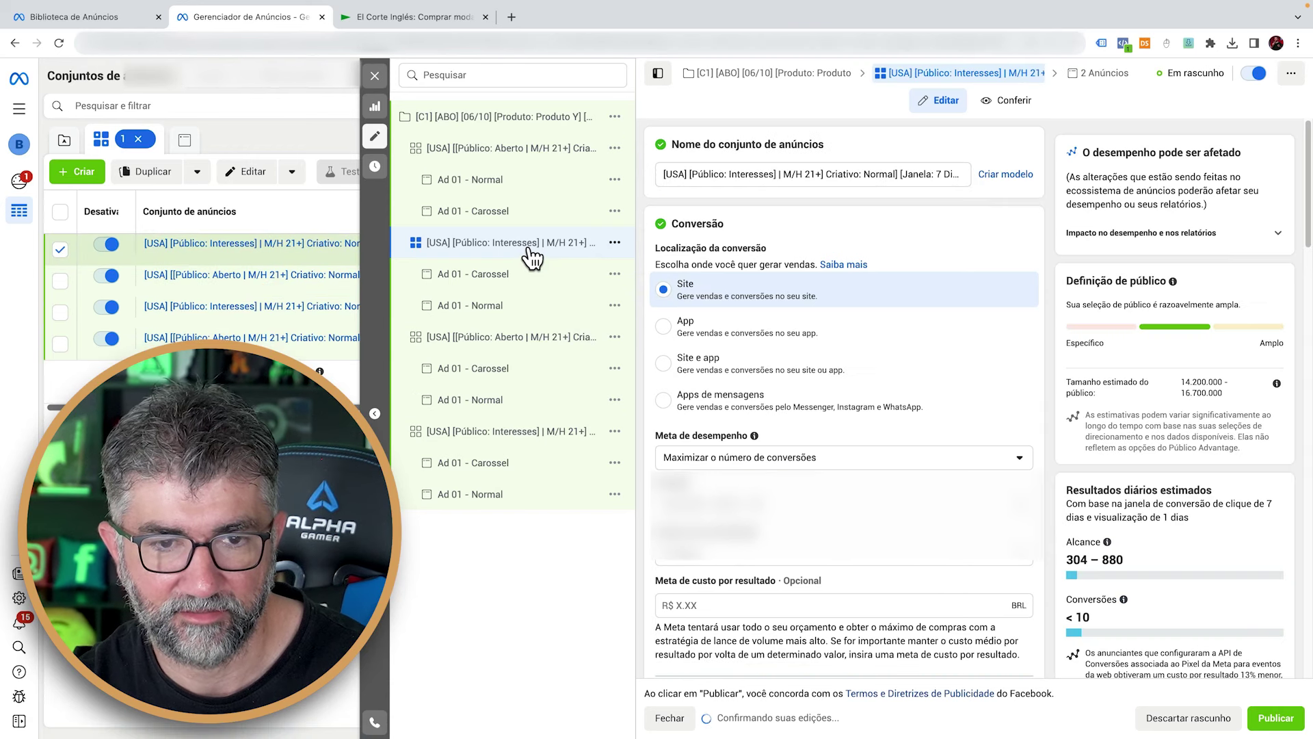
pyautogui.doubleClick(679, 173)
pyautogui.write('ESP')
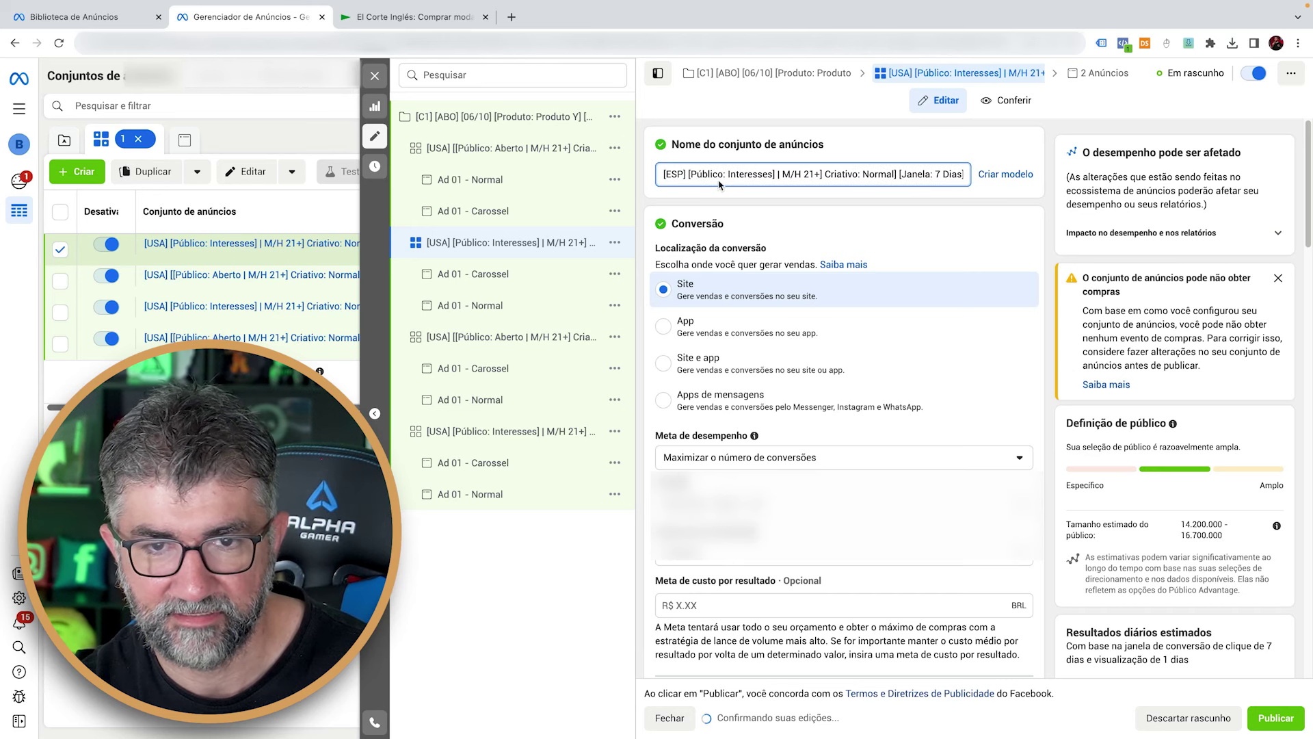
pyautogui.tripleClick(720, 177)
pyautogui.click(934, 173)
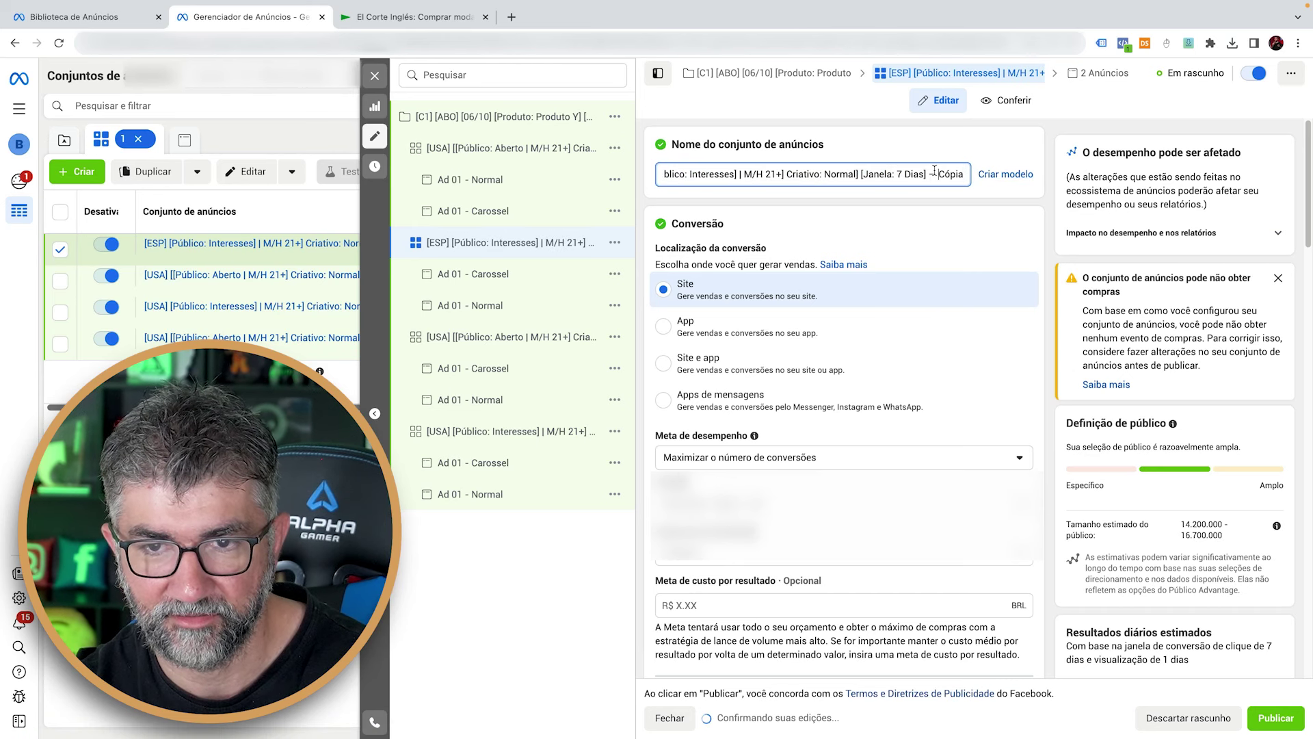
pyautogui.press('BackSpace')
pyautogui.press('BackSpace')
pyautogui.press('BackSpace')
pyautogui.press('BackSpace')
pyautogui.press('BackSpace')
pyautogui.press('BackSpace')
pyautogui.press('BackSpace')
pyautogui.press('BackSpace')
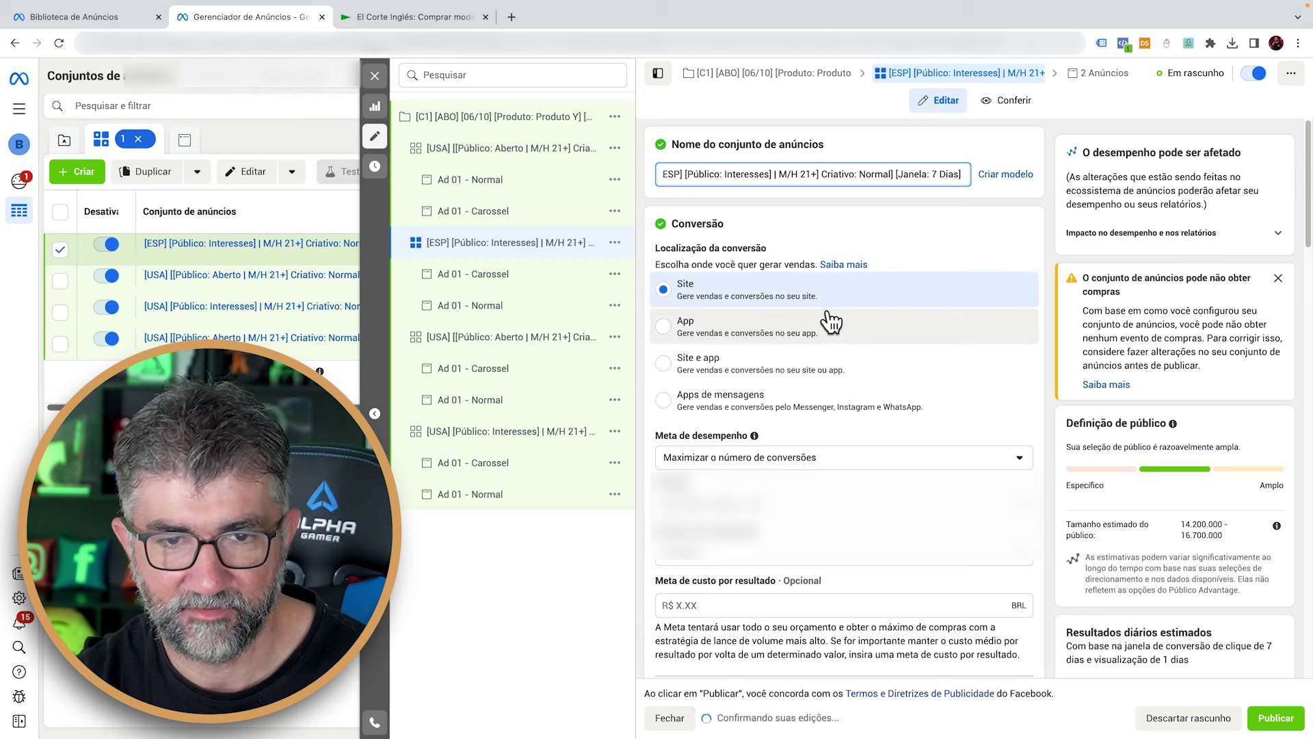
# Rename the duplicated Aberto ad set by removing the "— Cópia" suffix and replacing "USA" with "ESP"
pyautogui.click(526, 345)
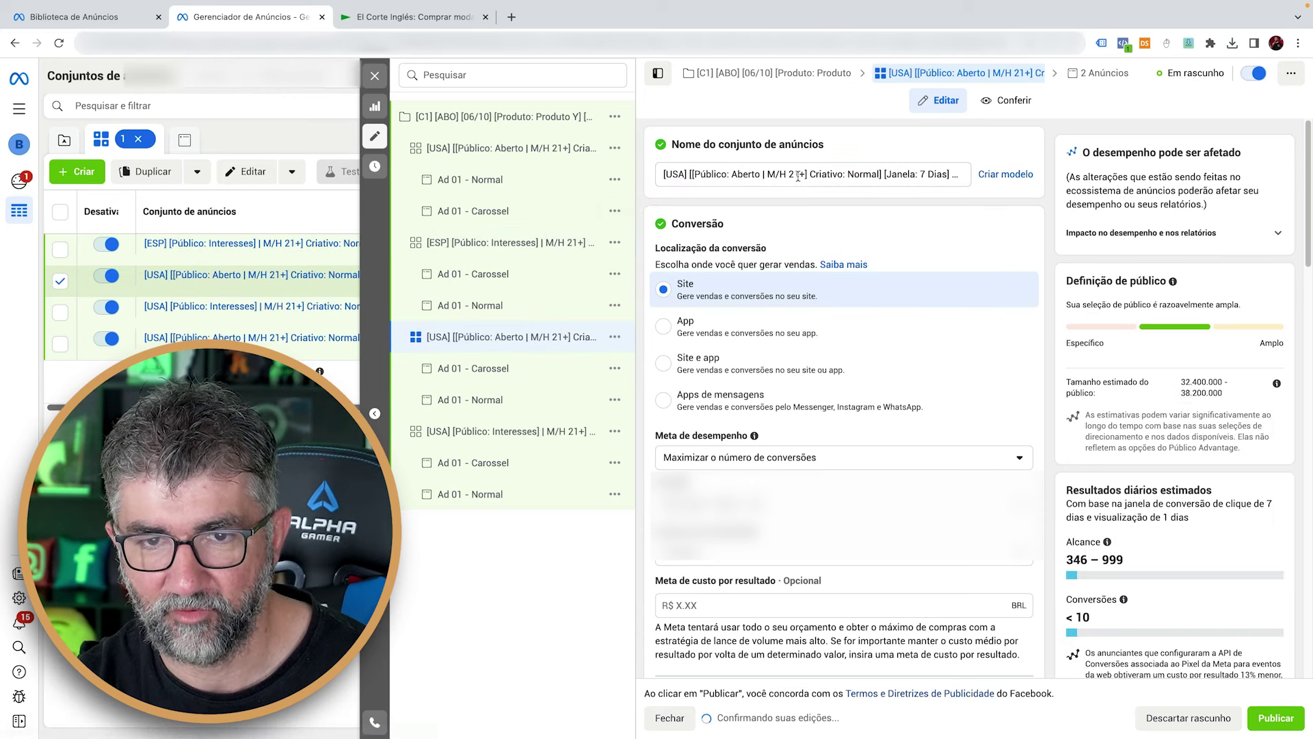
pyautogui.tripleClick(798, 176)
pyautogui.click(931, 173)
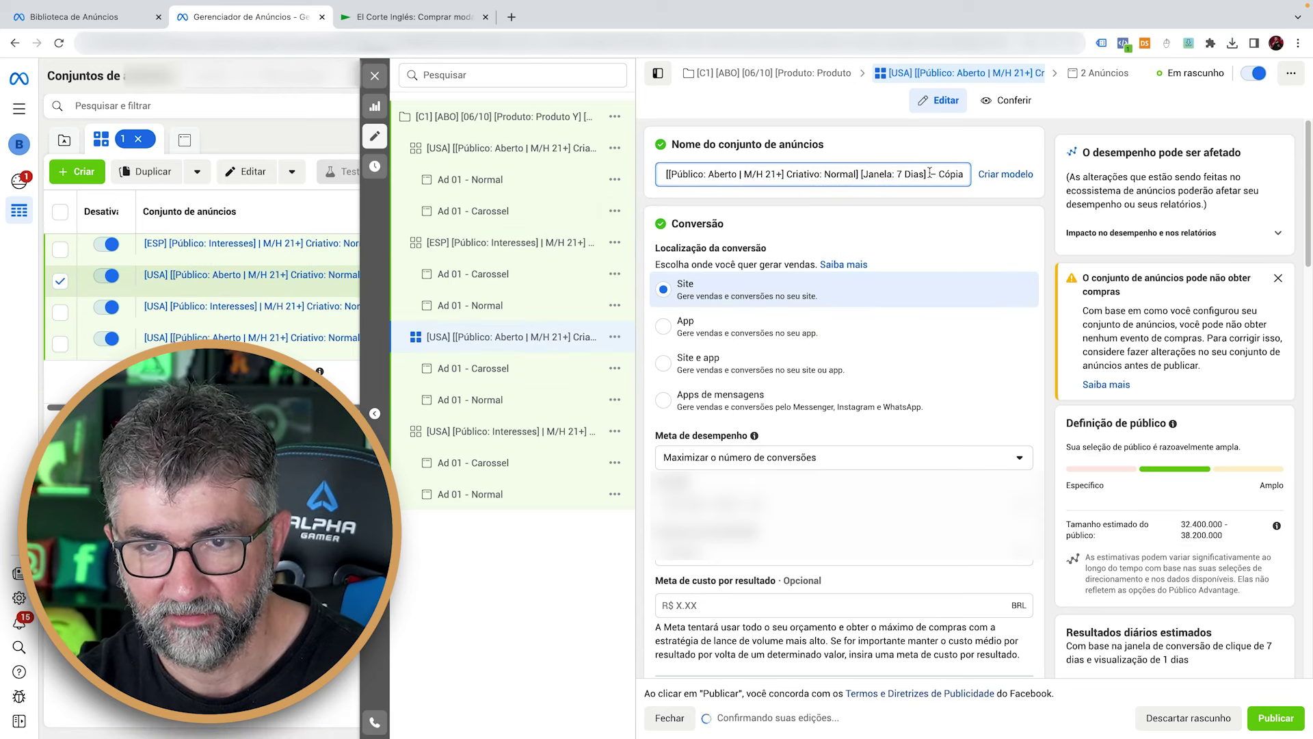
pyautogui.press('Delete')
pyautogui.press('Delete')
pyautogui.press('Delete')
pyautogui.press('Delete')
pyautogui.press('Delete')
pyautogui.press('Delete')
pyautogui.press('Delete')
pyautogui.press('Delete')
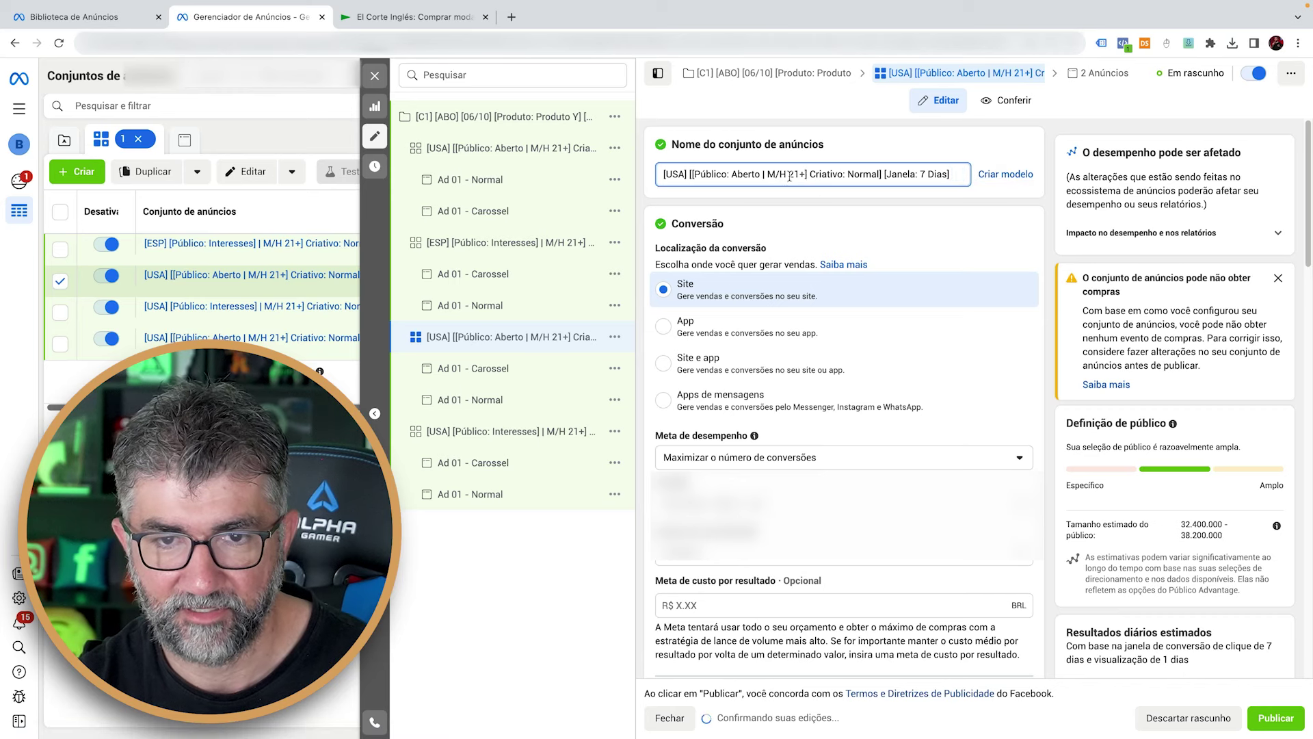
pyautogui.doubleClick(676, 174)
pyautogui.write('ESP')
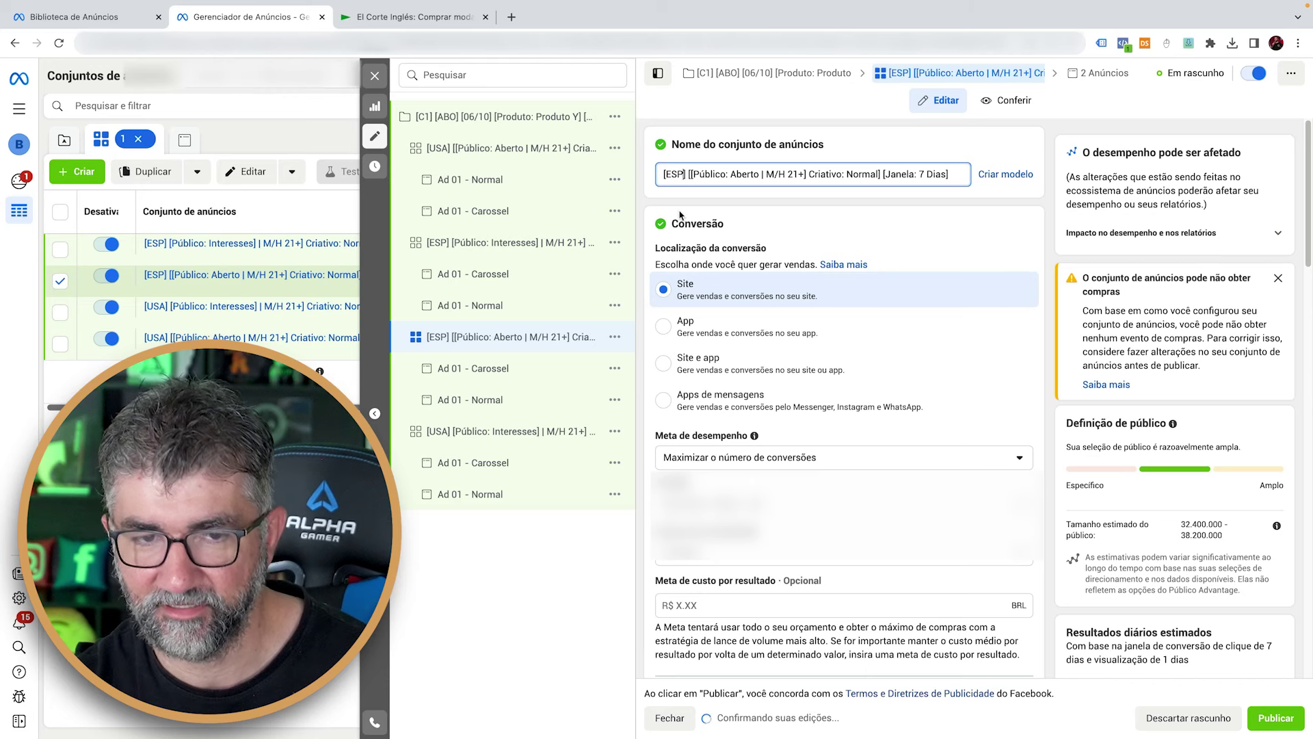
# Replace Estados Unidos with Espanha as the audience location of the [ESP] Interesses ad set, searching for it as "spain"
pyautogui.click(541, 245)
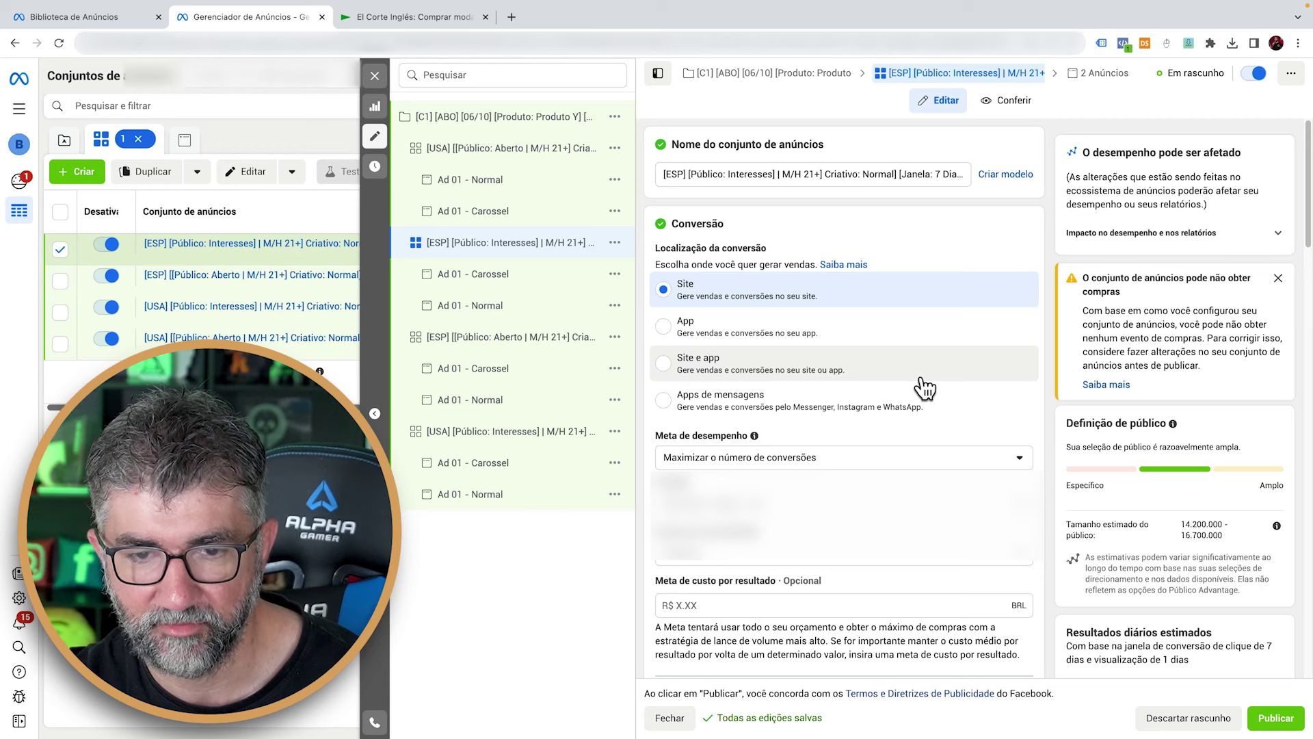
pyautogui.scroll(-6, 925, 388)
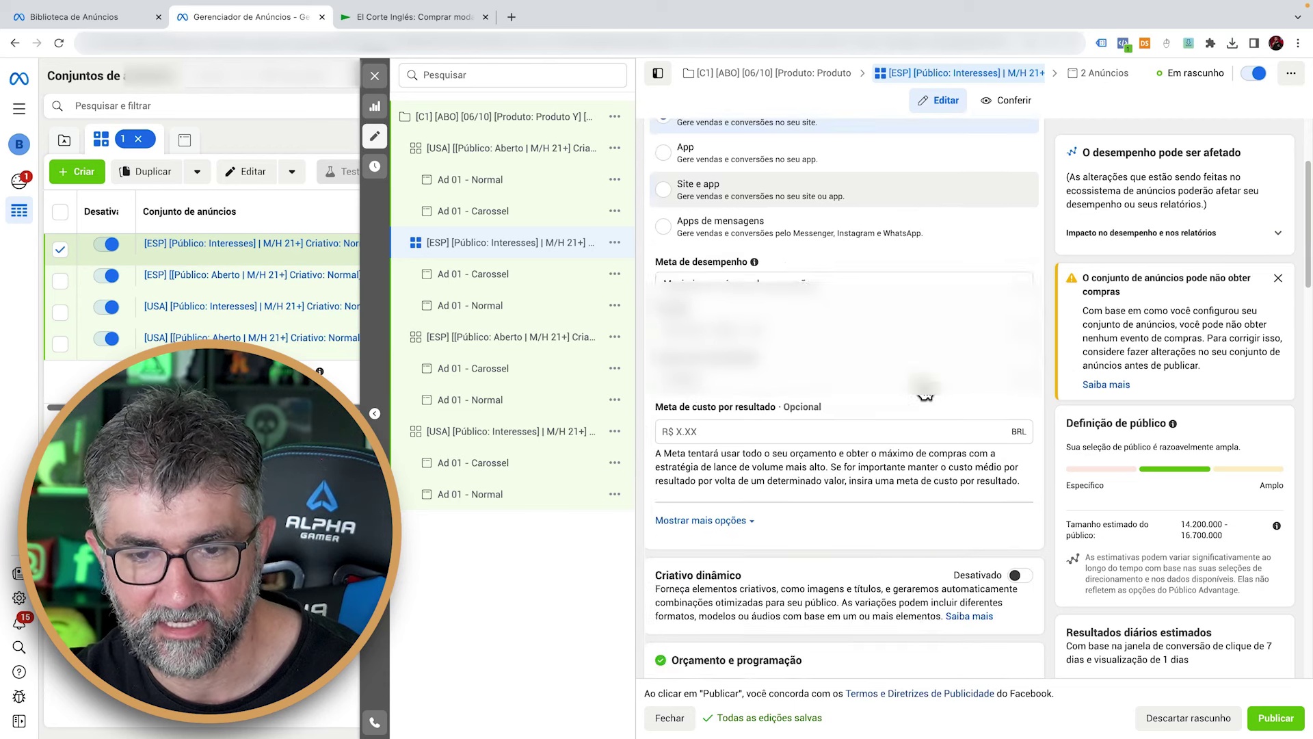
pyautogui.scroll(-1, 925, 389)
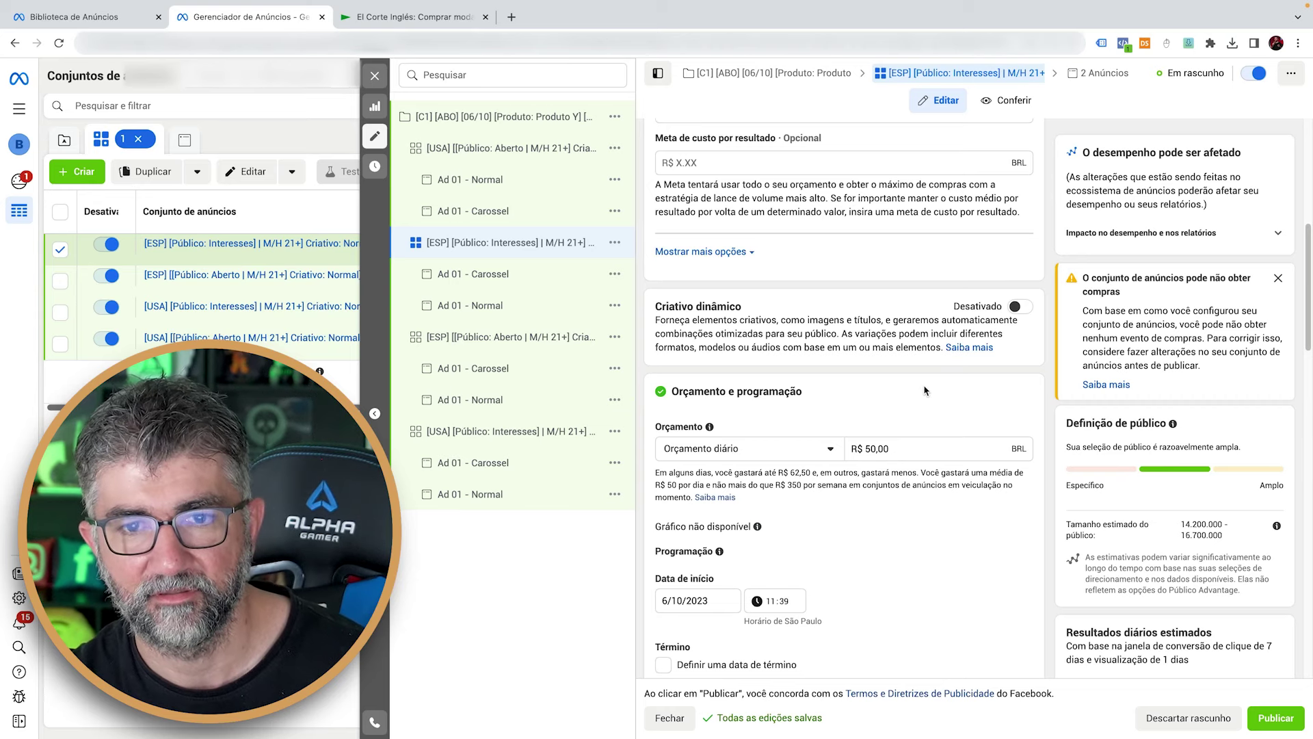
pyautogui.scroll(-8, 925, 388)
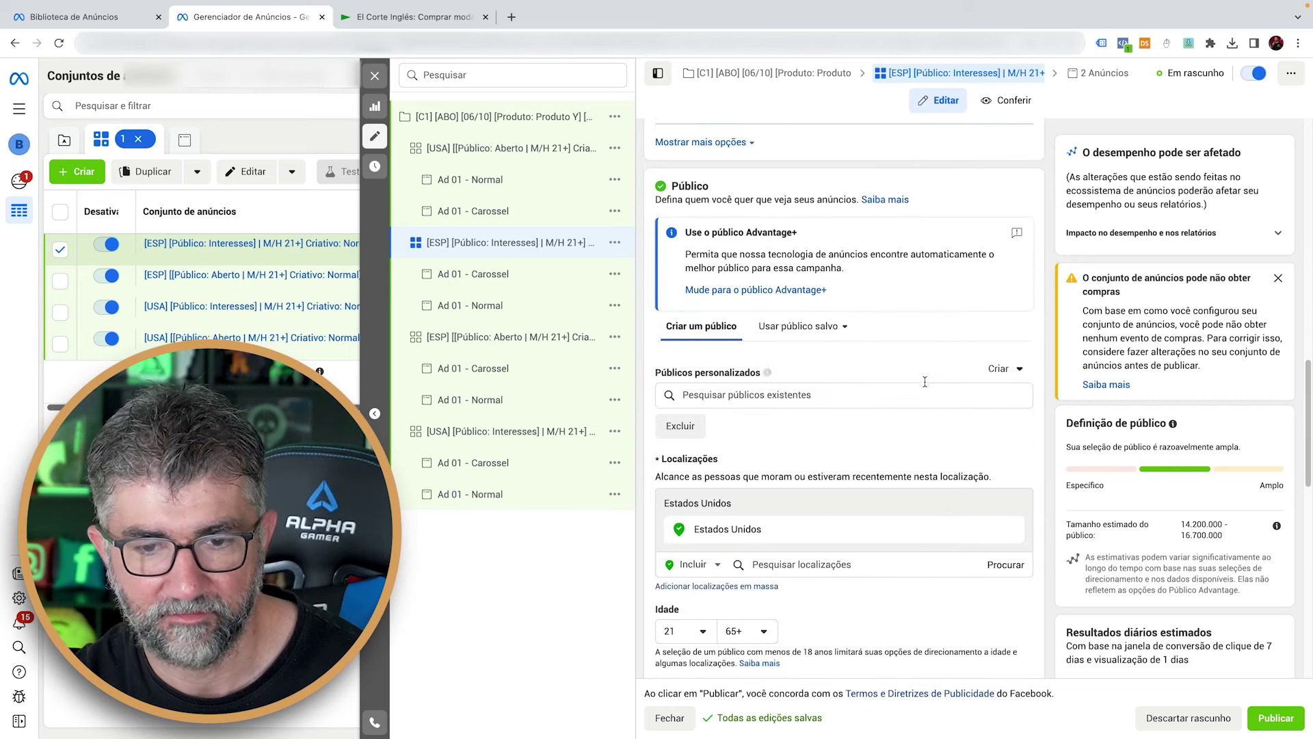
pyautogui.scroll(-5, 925, 384)
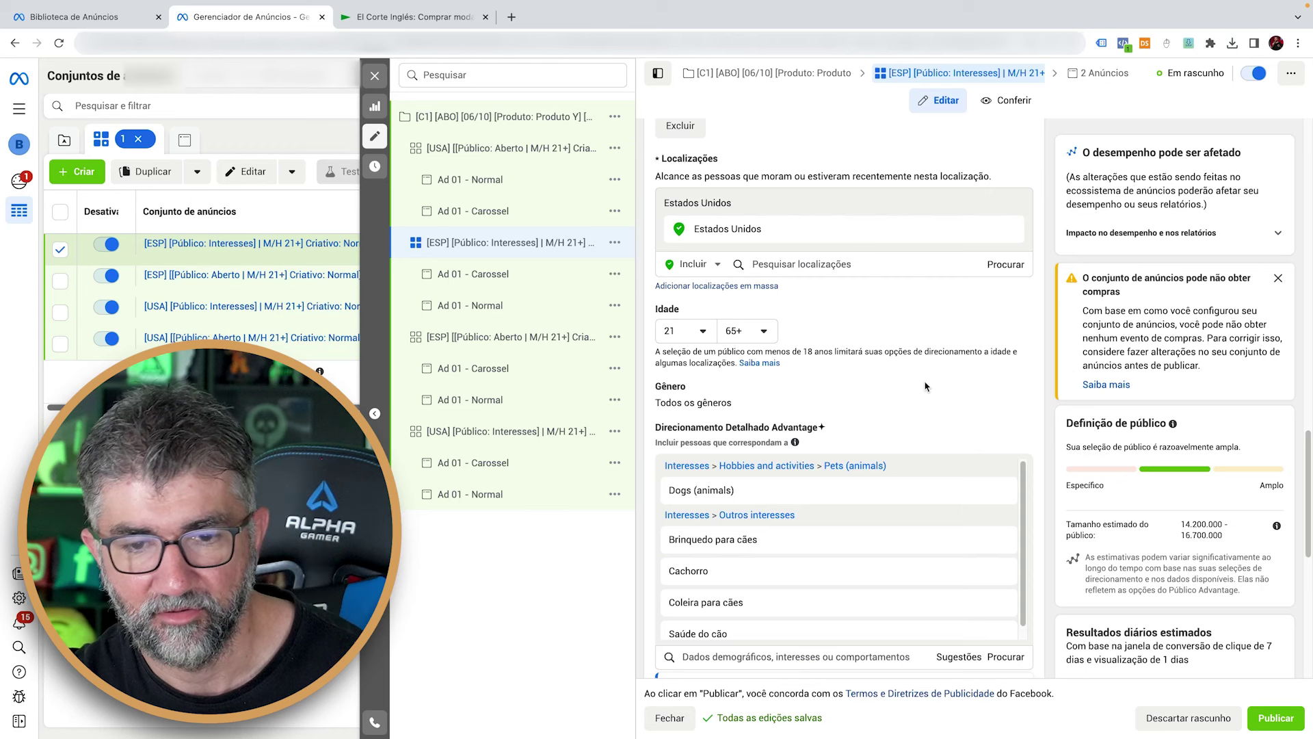
pyautogui.scroll(1, 925, 387)
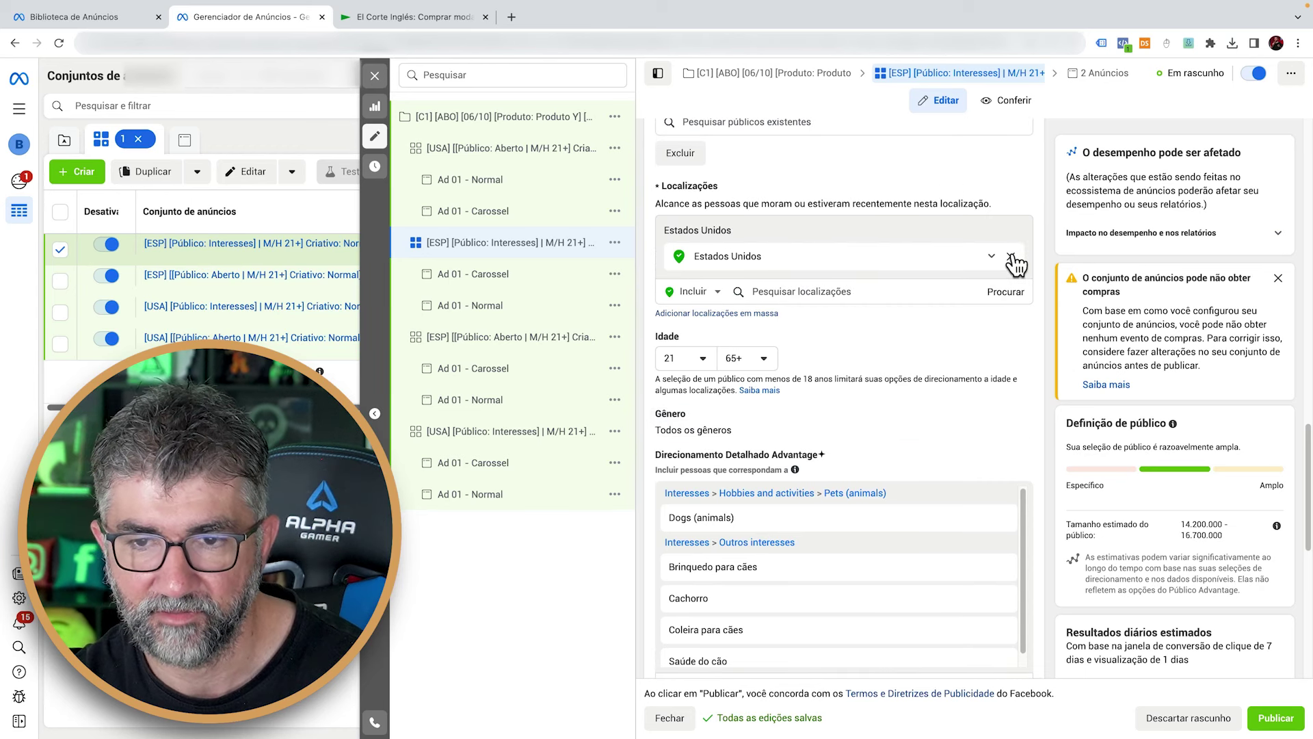
pyautogui.click(1011, 257)
pyautogui.click(910, 273)
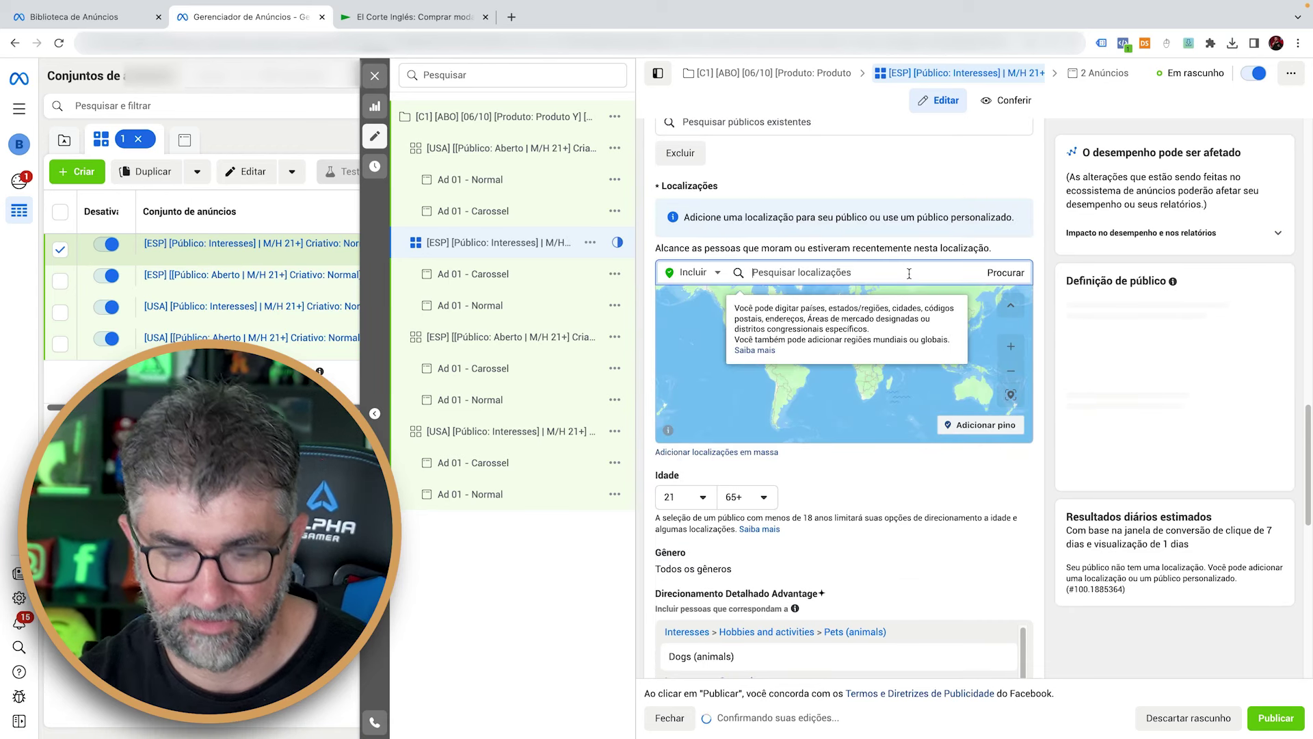
pyautogui.write('espanha')
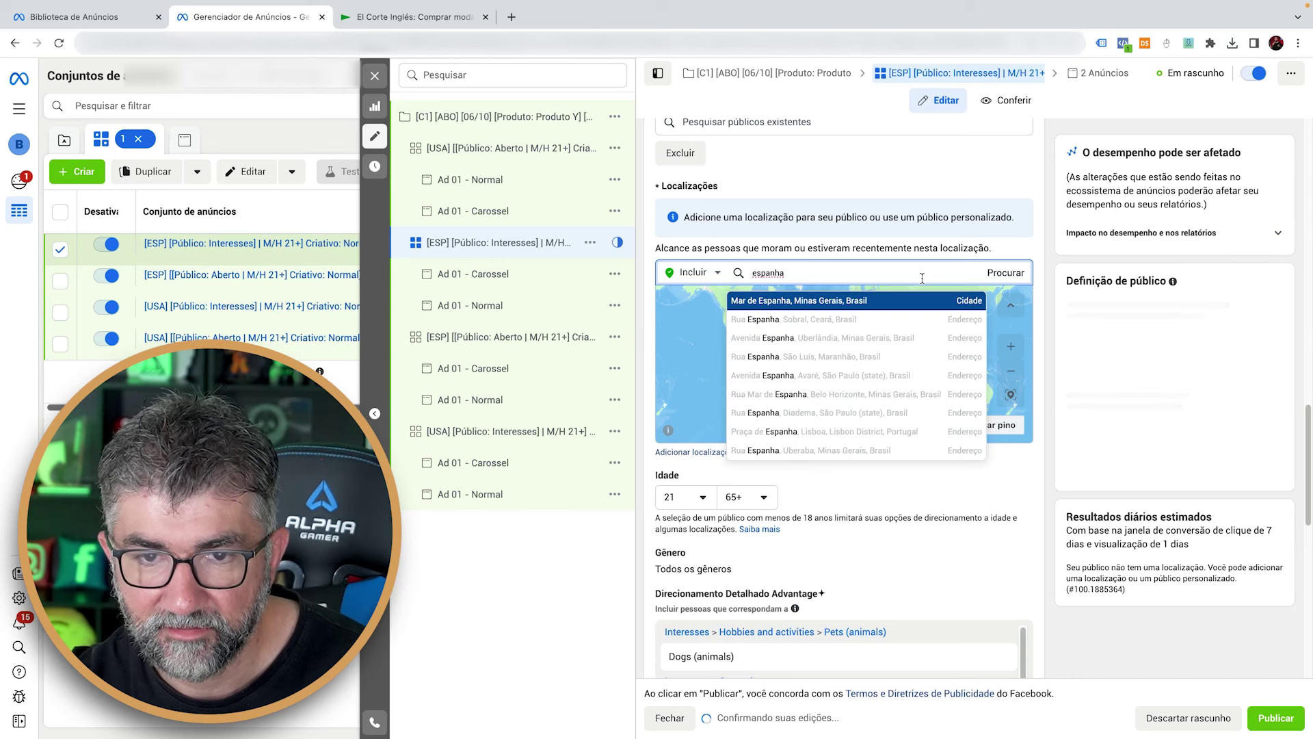
pyautogui.hotkey('ctrl', 'a')
pyautogui.write('spain')
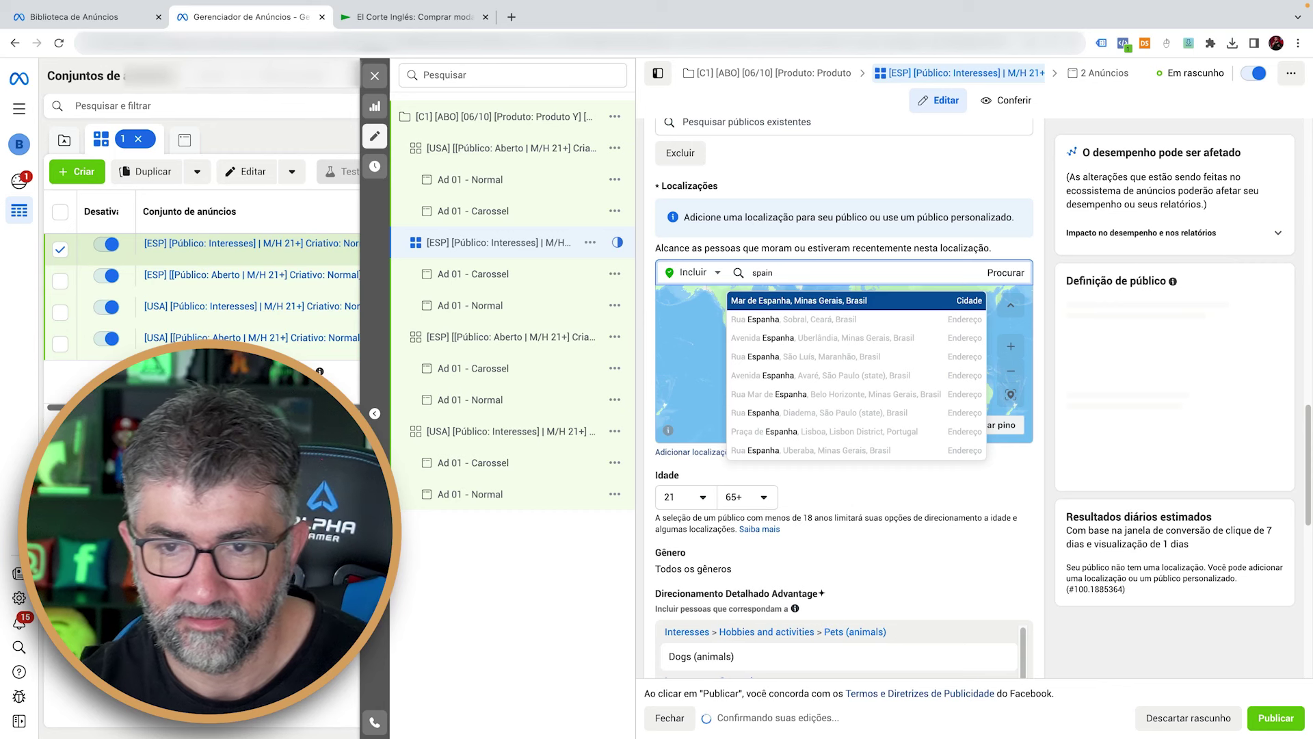
pyautogui.click(943, 304)
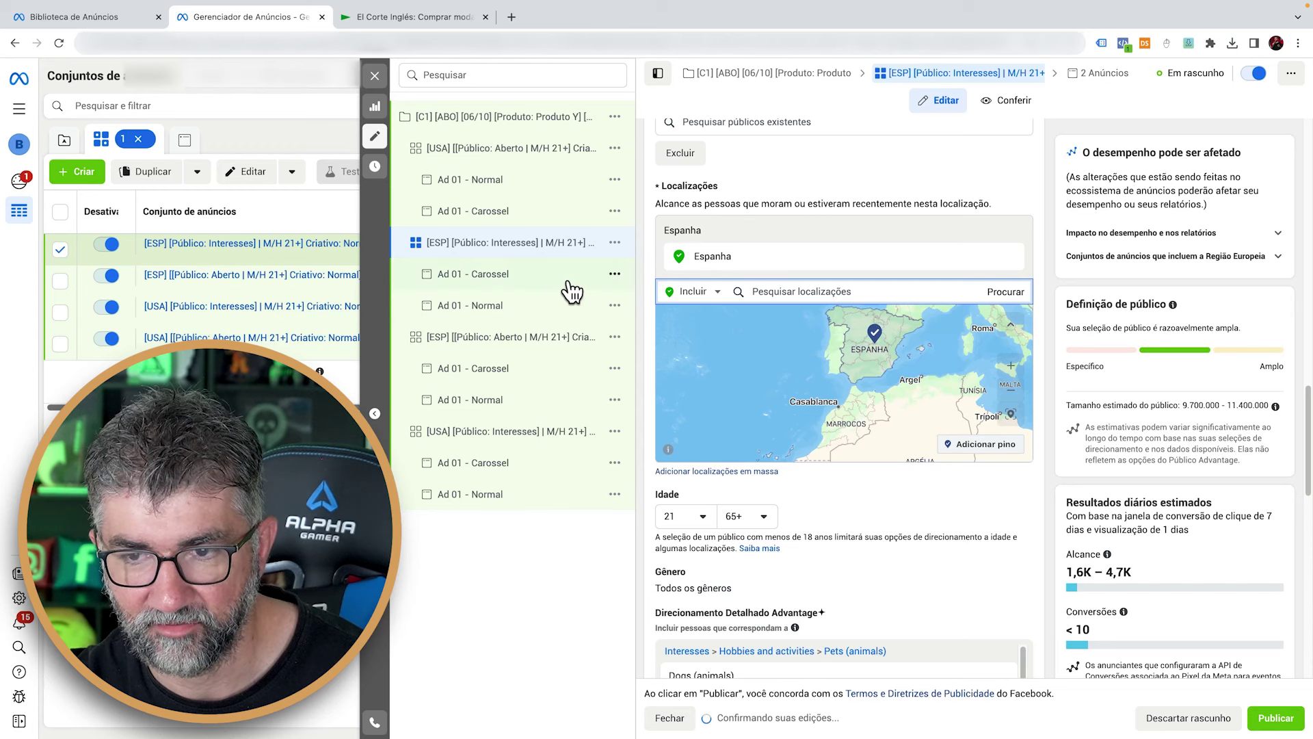
pyautogui.scroll(-4, 889, 479)
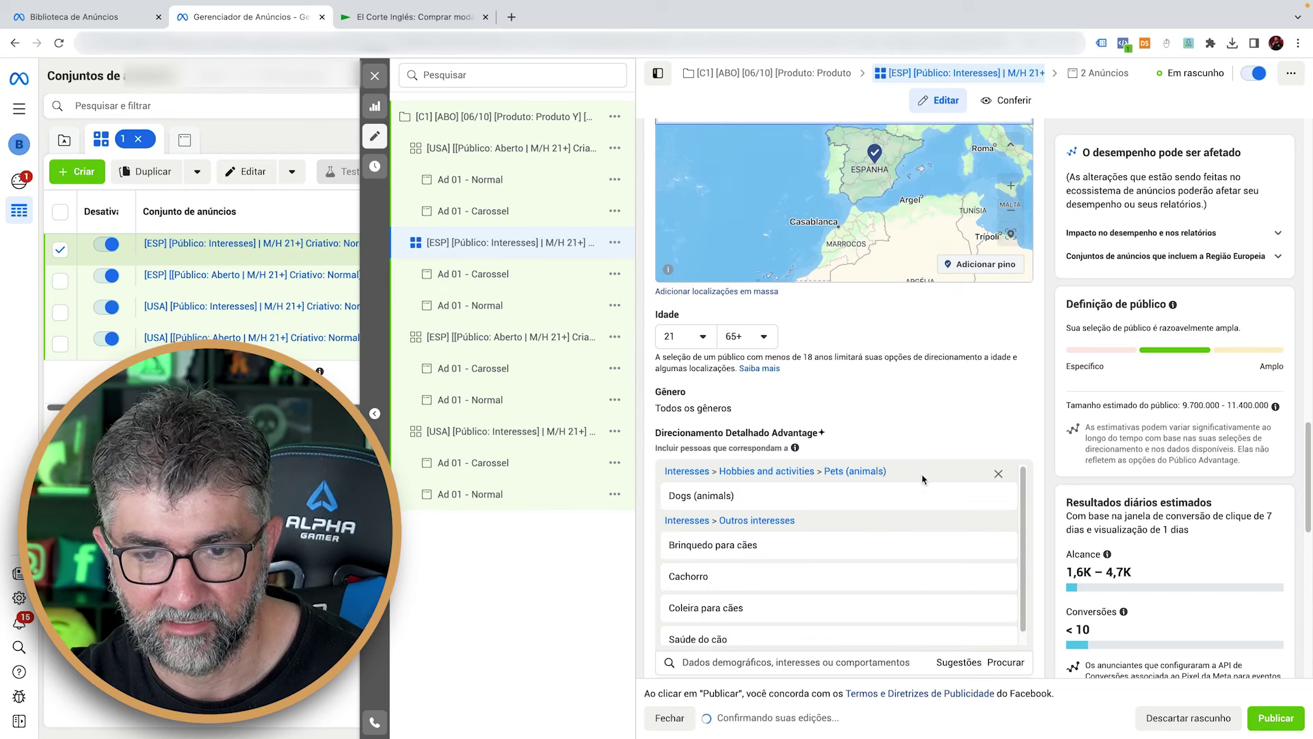
# Remove the Espanhol (todas) language from both the [ESP] Interesses and [ESP] Aberto ad sets
pyautogui.scroll(-4, 997, 583)
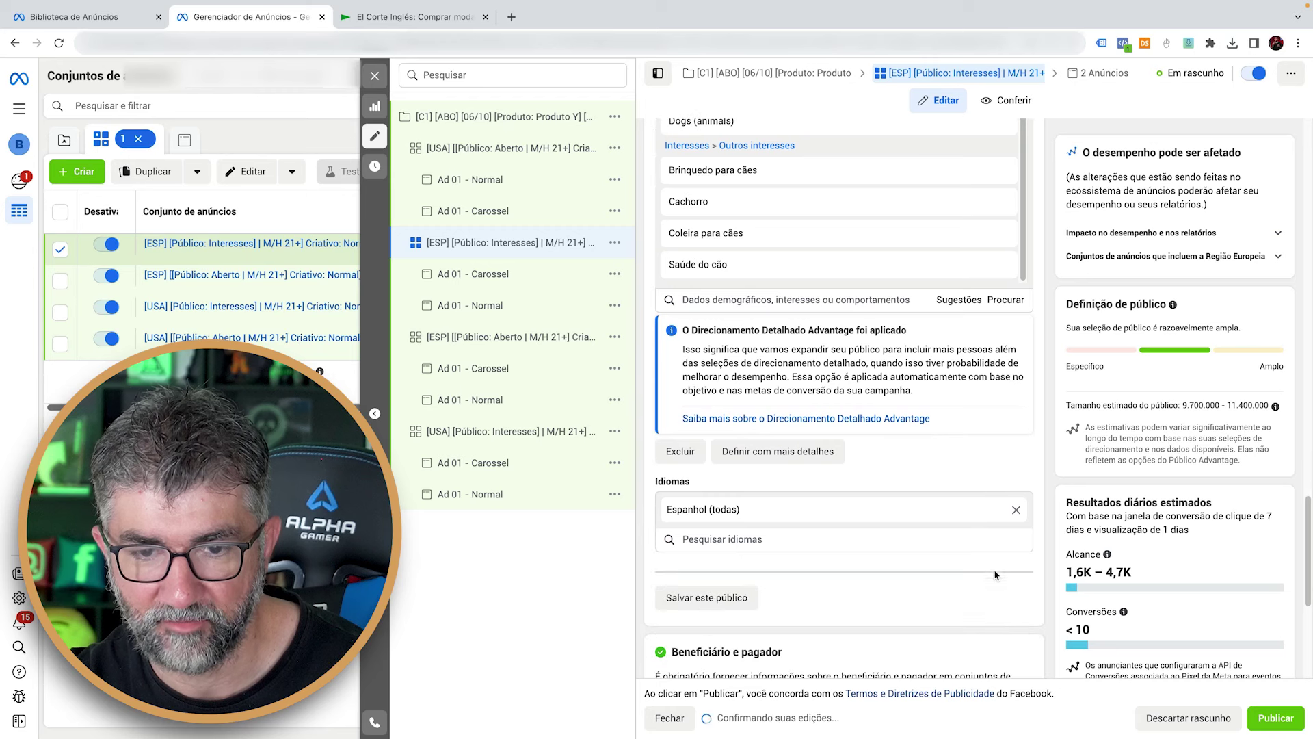
pyautogui.click(1016, 510)
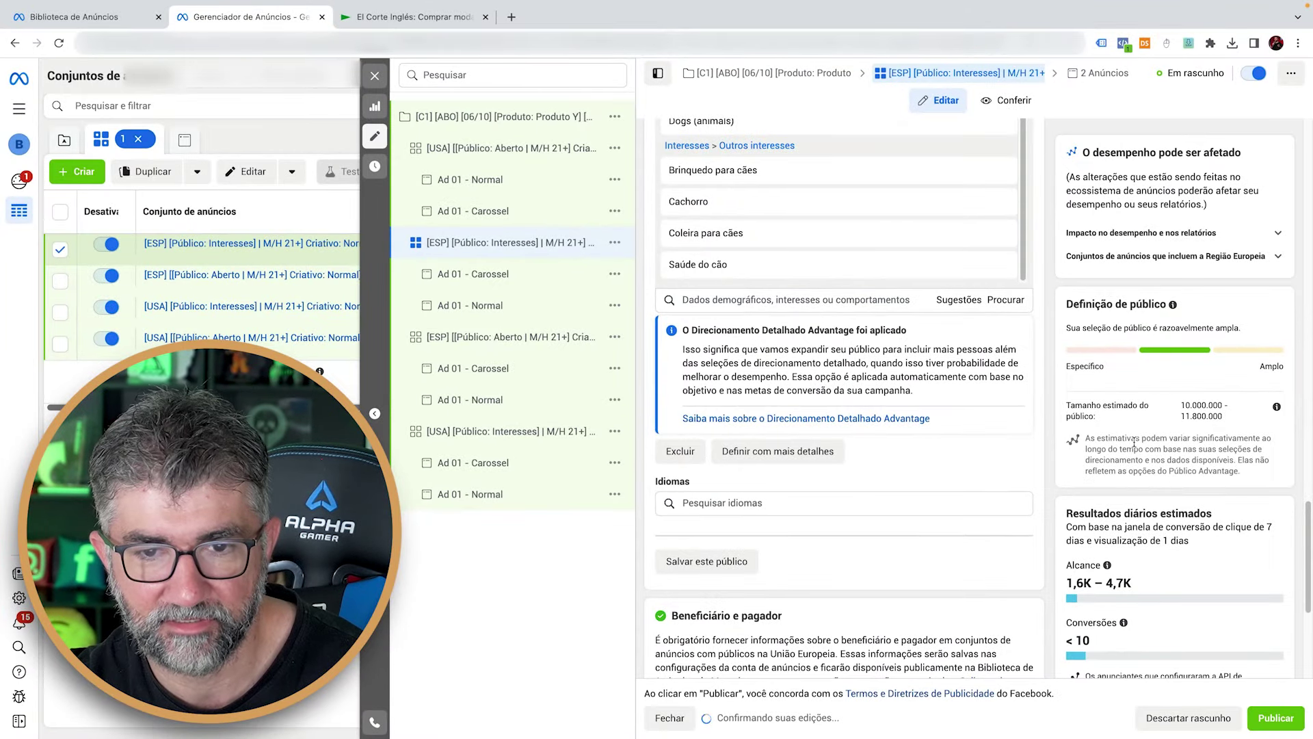
pyautogui.click(503, 340)
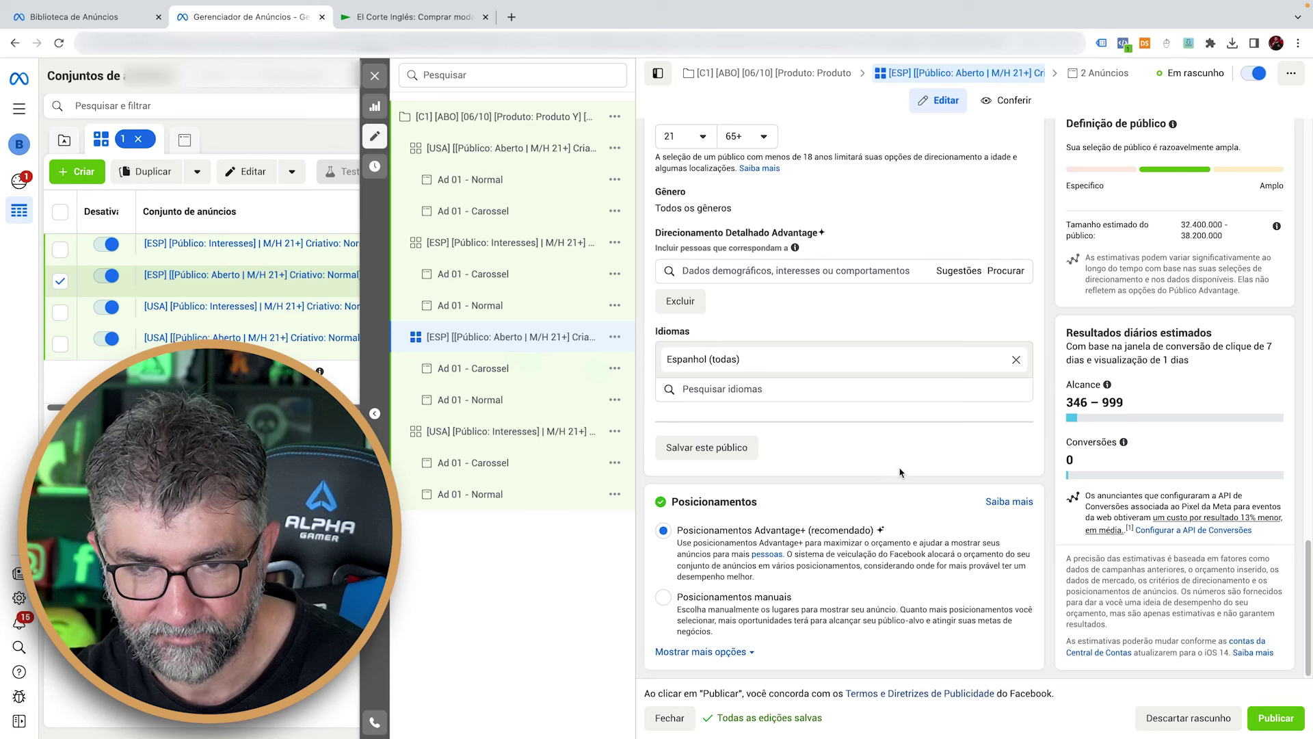
pyautogui.click(1017, 360)
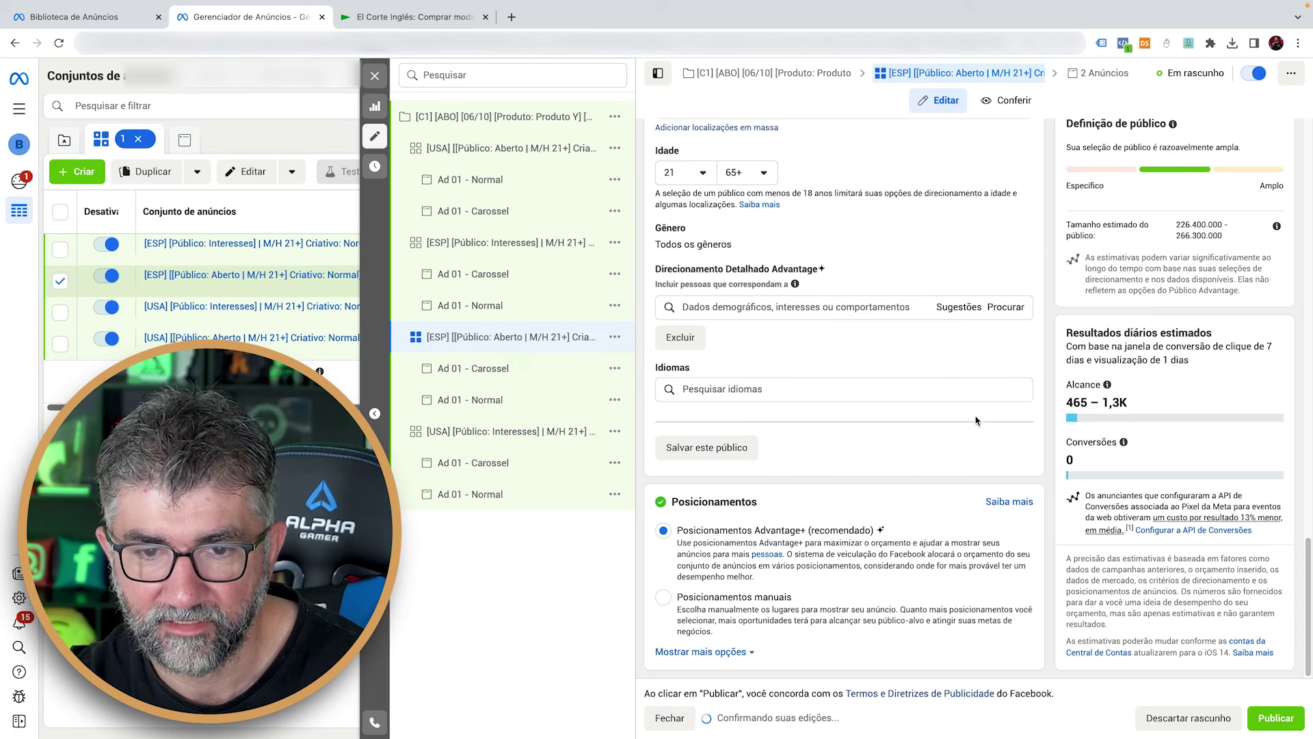
# Replace Estados Unidos with Espanha as the audience location of the [ESP] Aberto ad set, searching for it as "spain"
pyautogui.scroll(5, 976, 420)
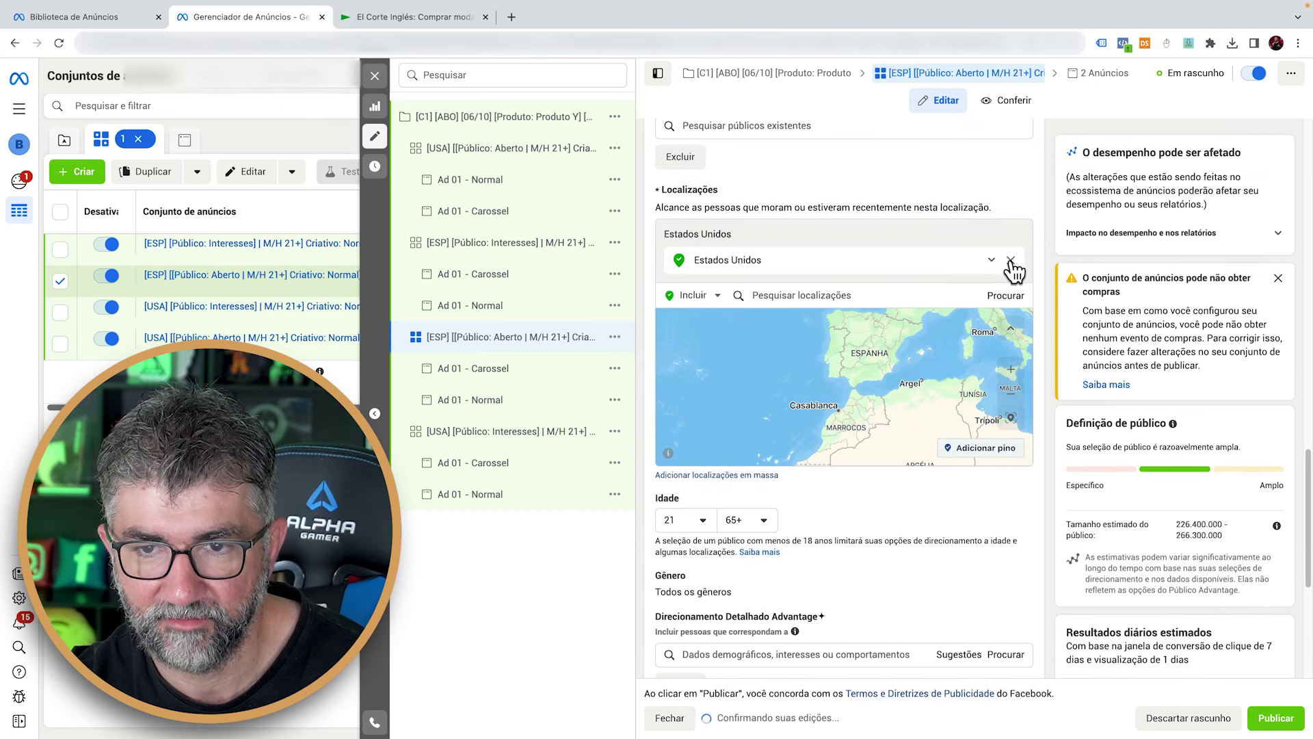
pyautogui.click(1012, 261)
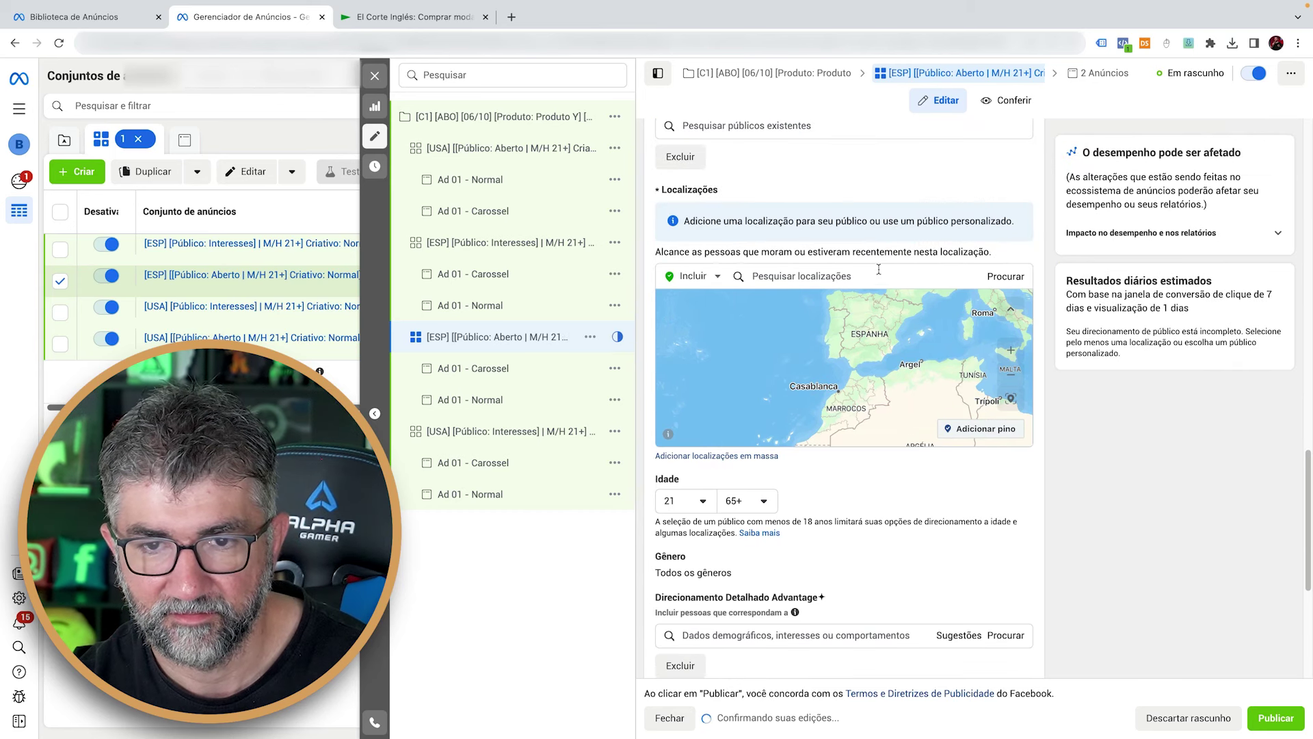
pyautogui.click(879, 270)
pyautogui.write('spain')
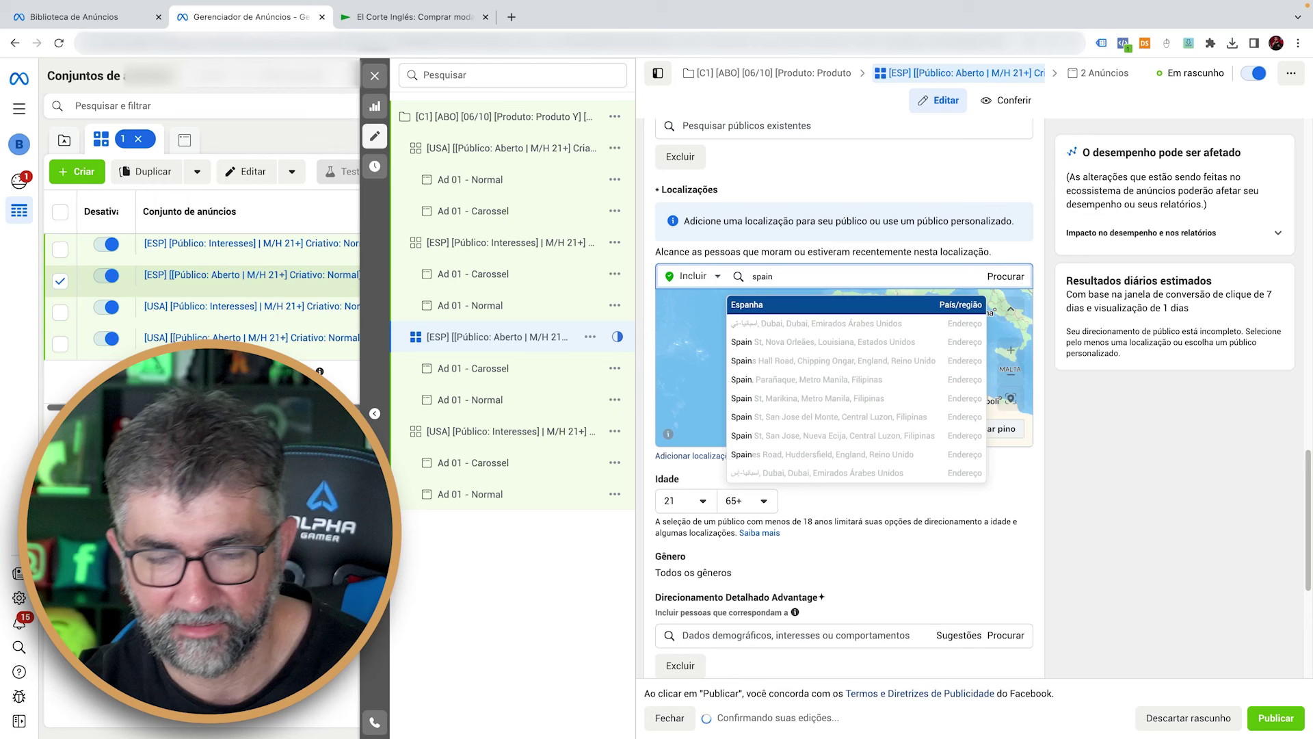
pyautogui.click(868, 310)
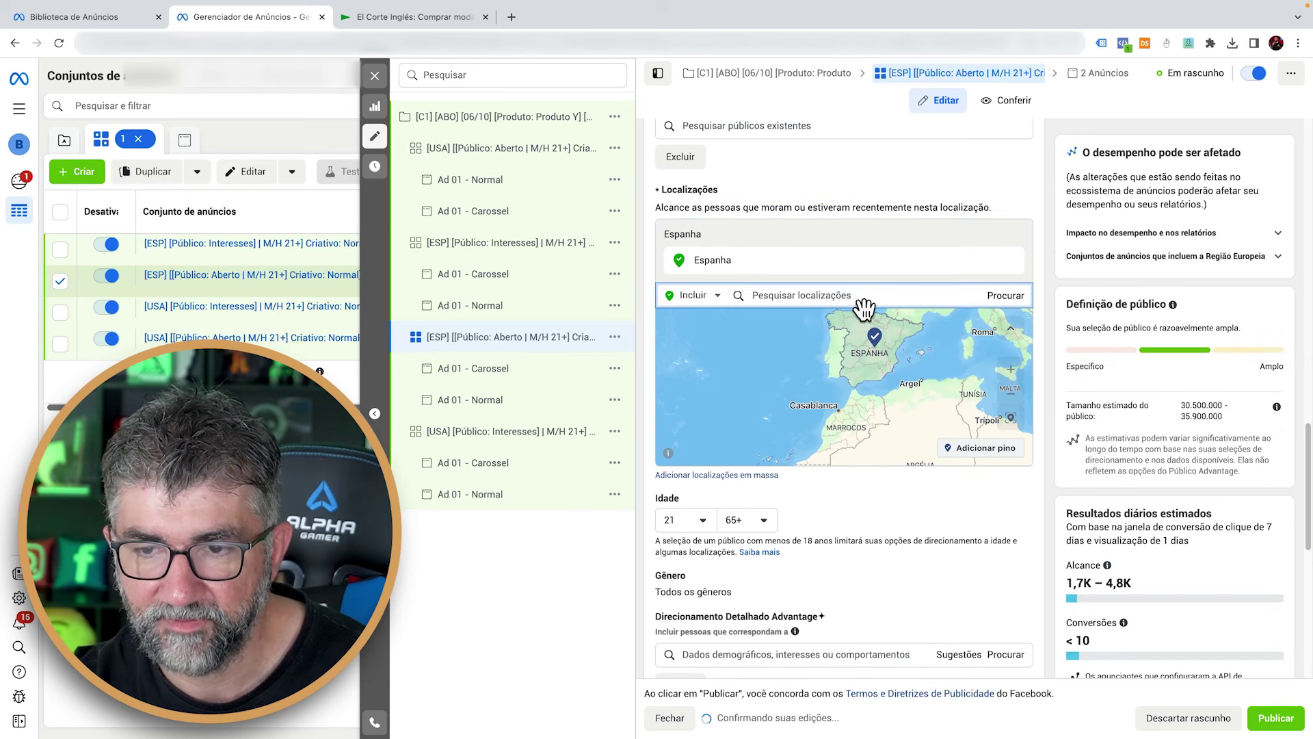
# Close the ad set editor without publishing the drafts and duplicate both [ESP] ad sets once within the original campaign
pyautogui.click(524, 249)
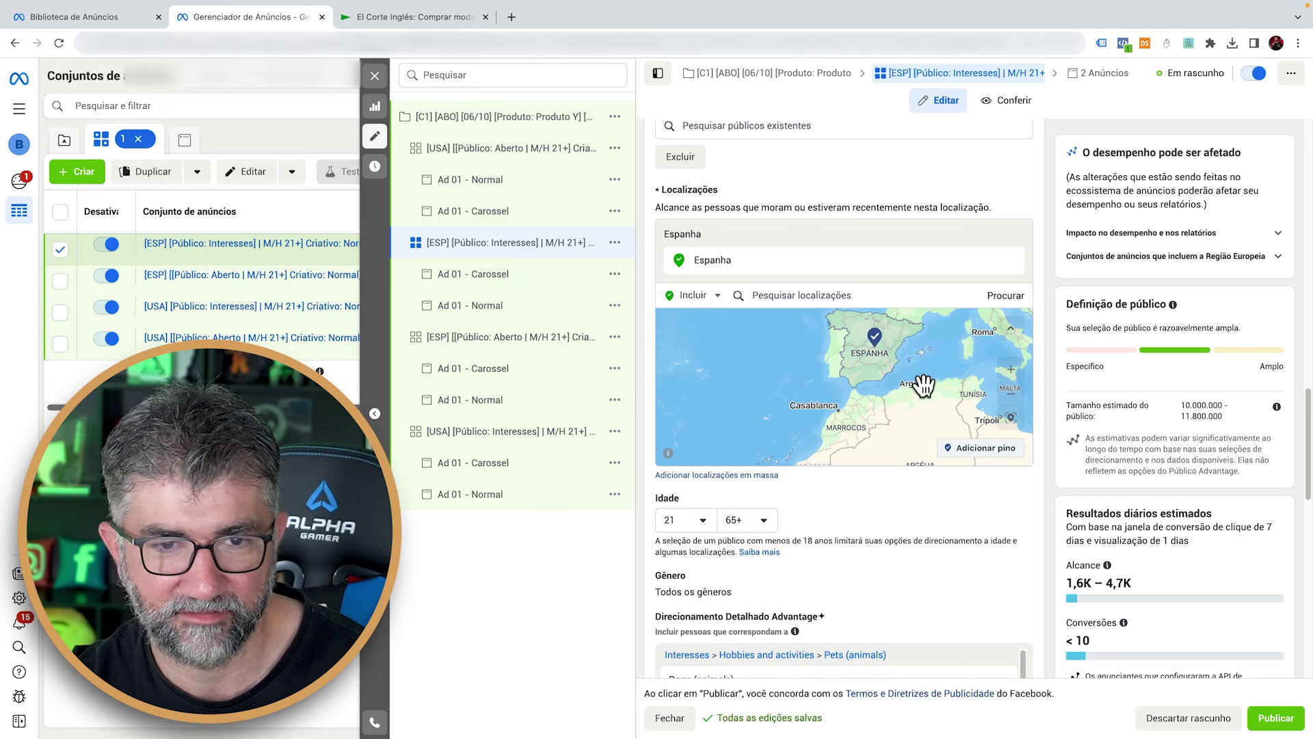
pyautogui.click(672, 718)
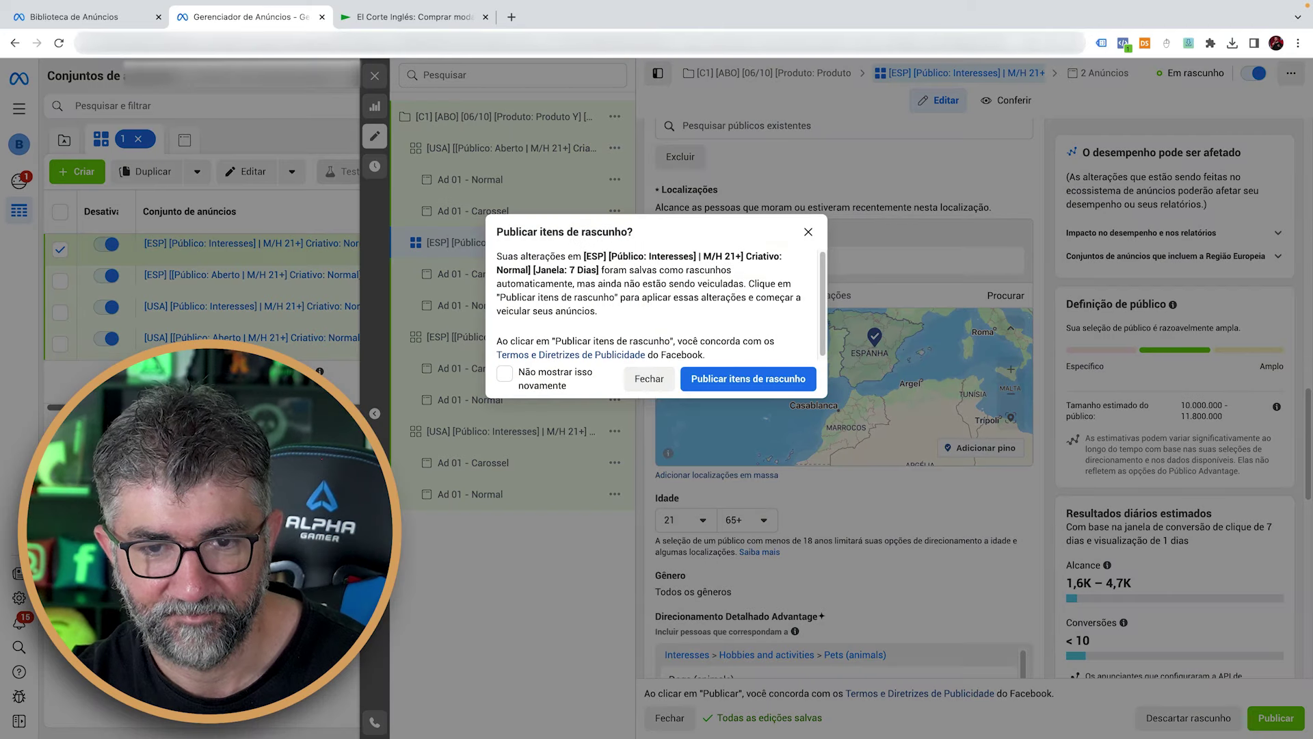
pyautogui.click(649, 380)
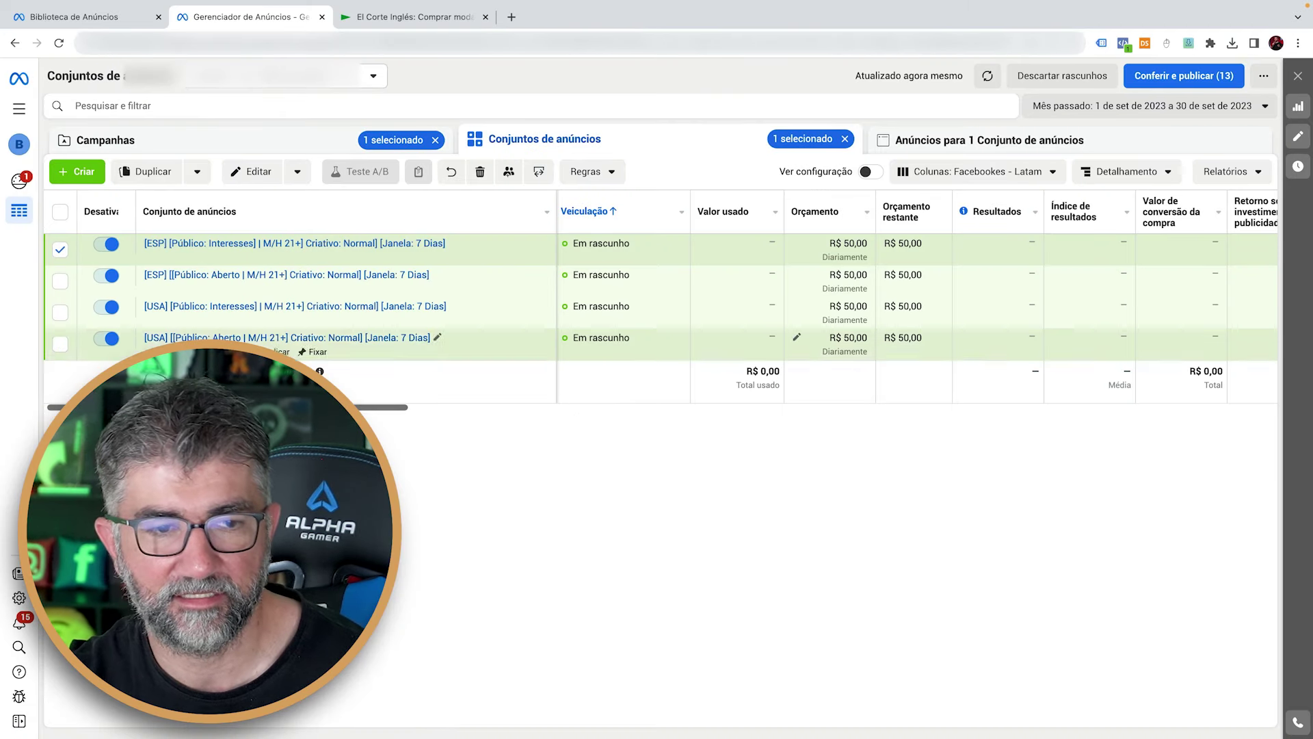
pyautogui.click(61, 280)
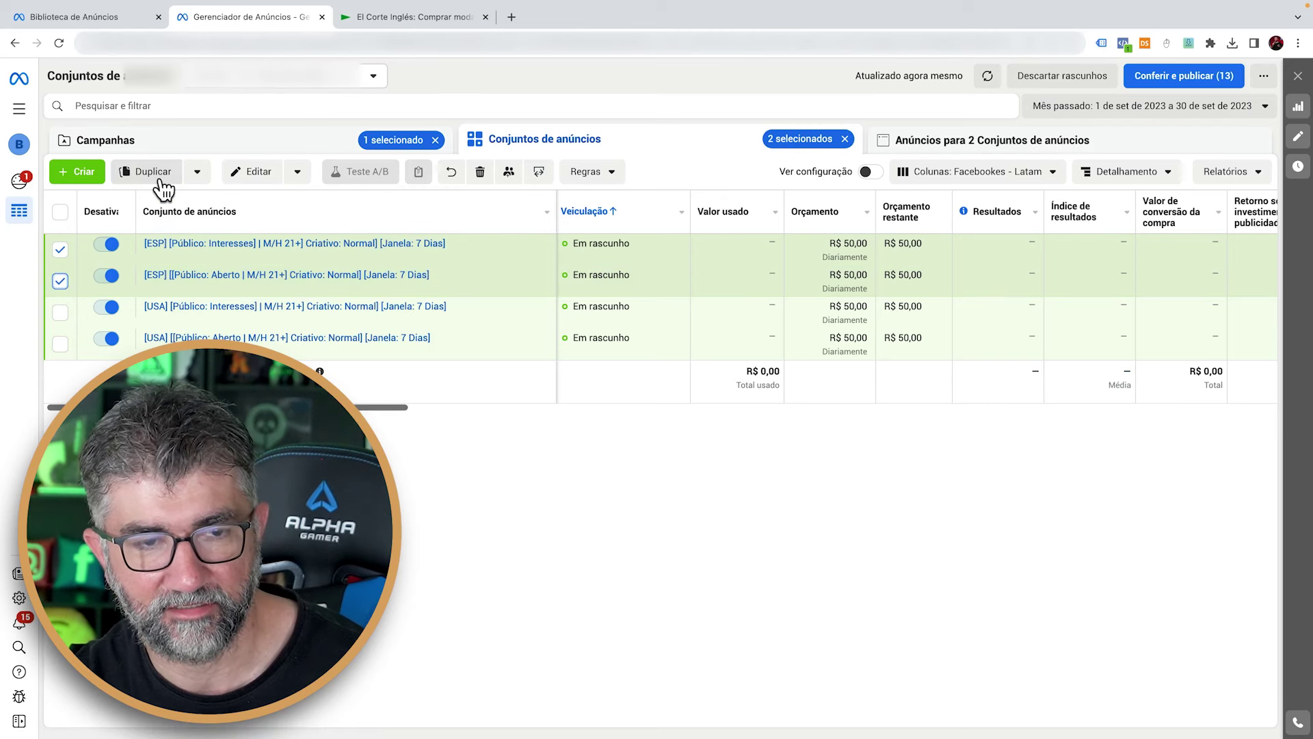
pyautogui.click(160, 176)
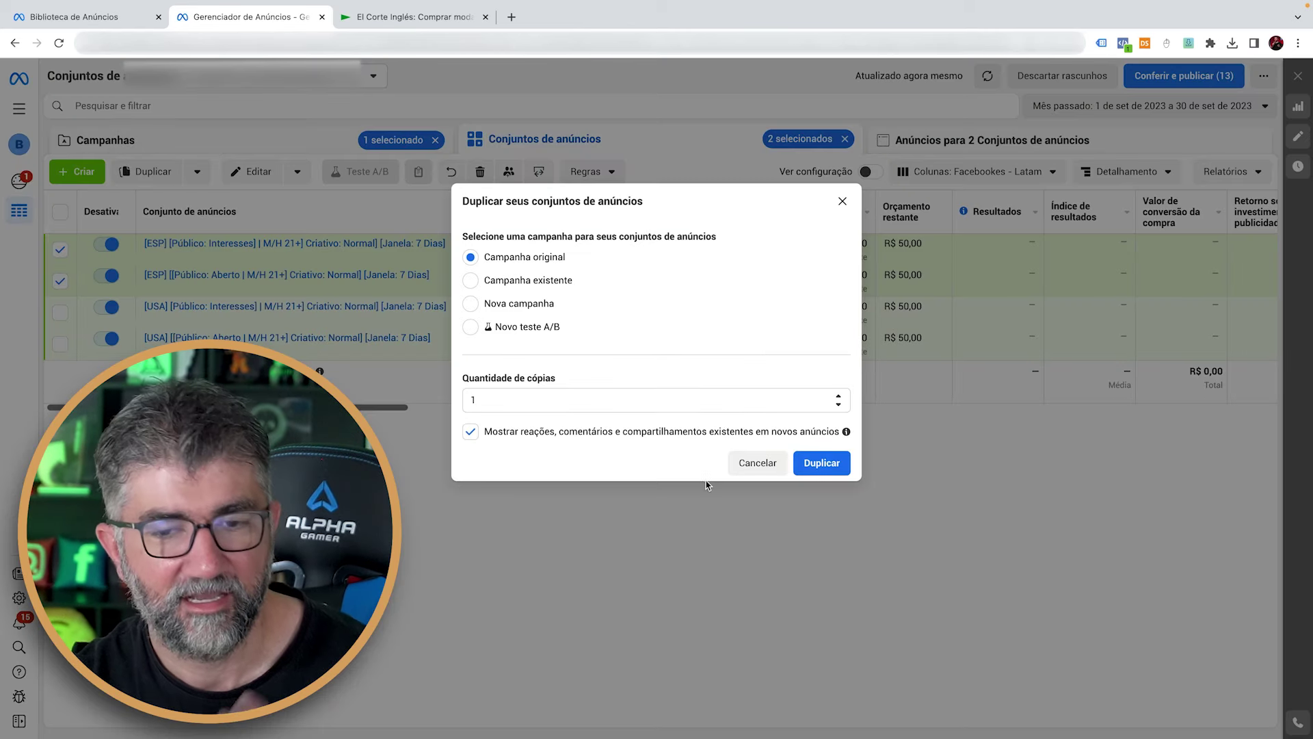
pyautogui.click(826, 462)
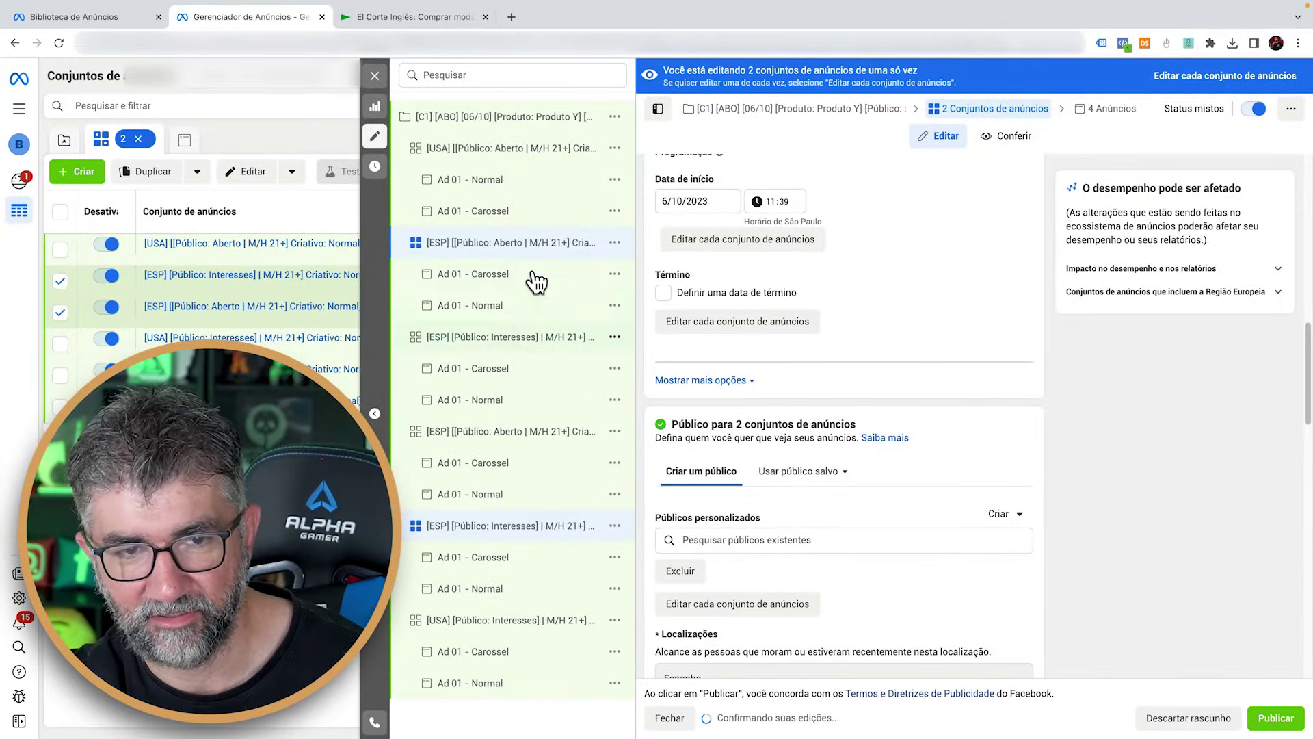
# Replace Espanha with México as the audience location of both duplicated [ESP] ad sets, searching for it as "mexico"
pyautogui.scroll(-5, 933, 425)
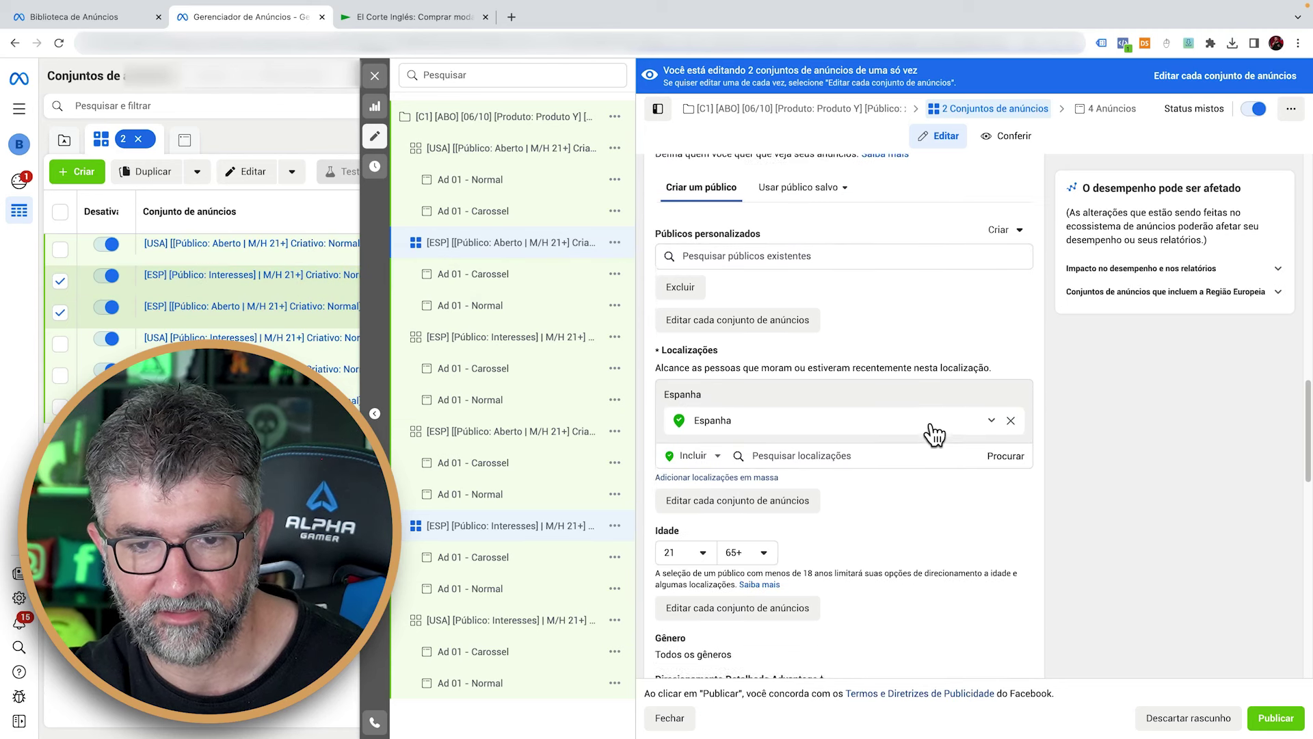
pyautogui.click(1011, 410)
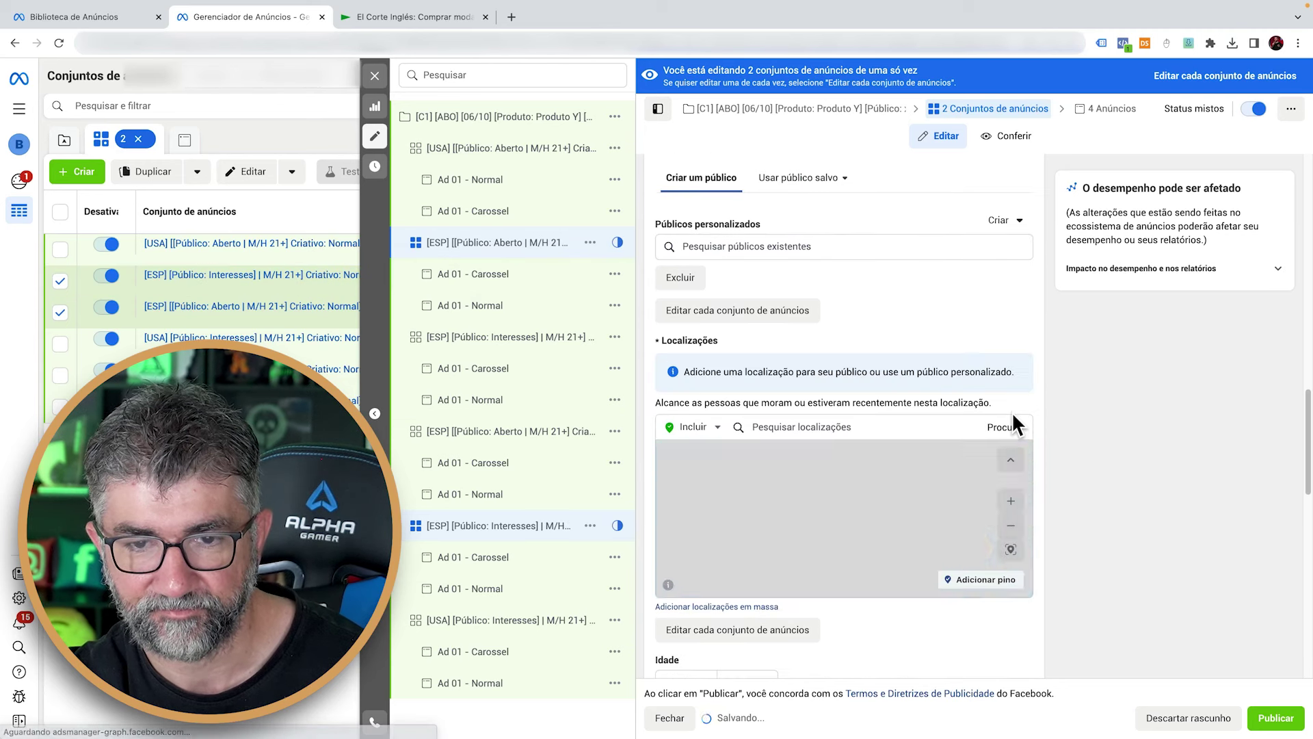
pyautogui.click(859, 428)
pyautogui.write('mexico')
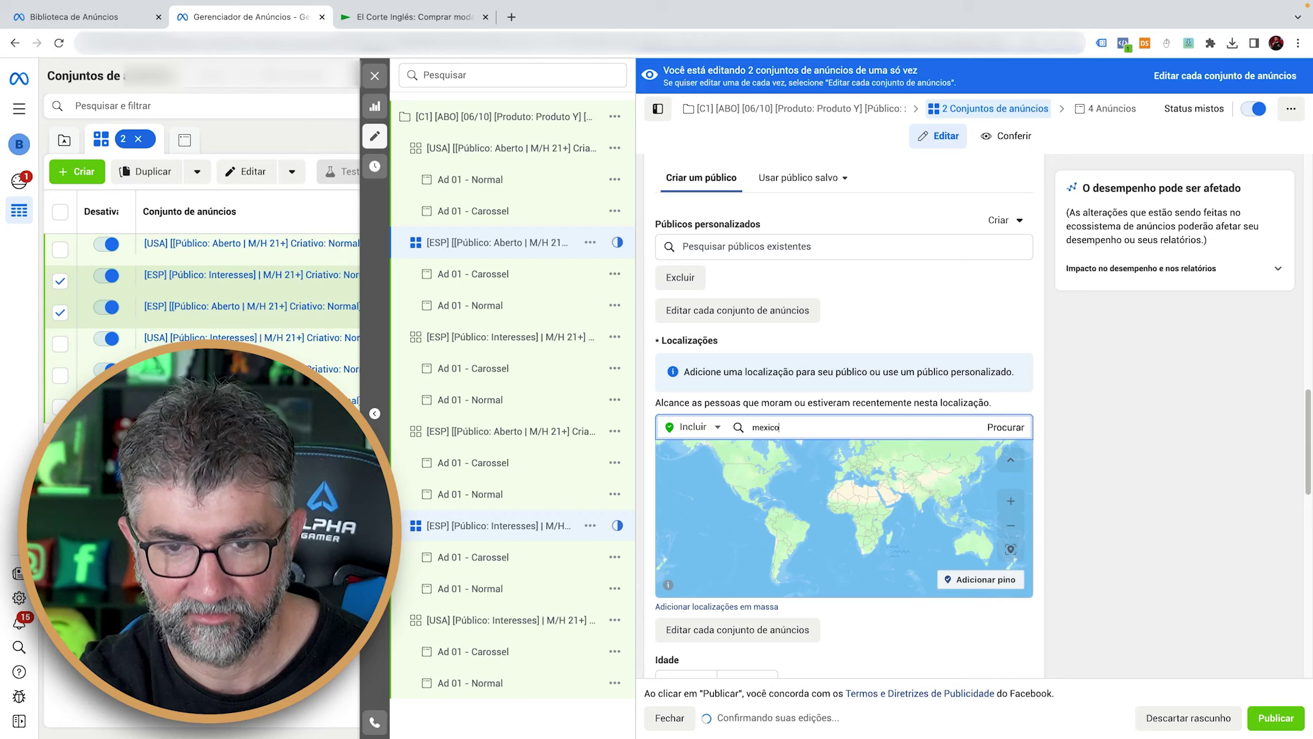
pyautogui.click(914, 457)
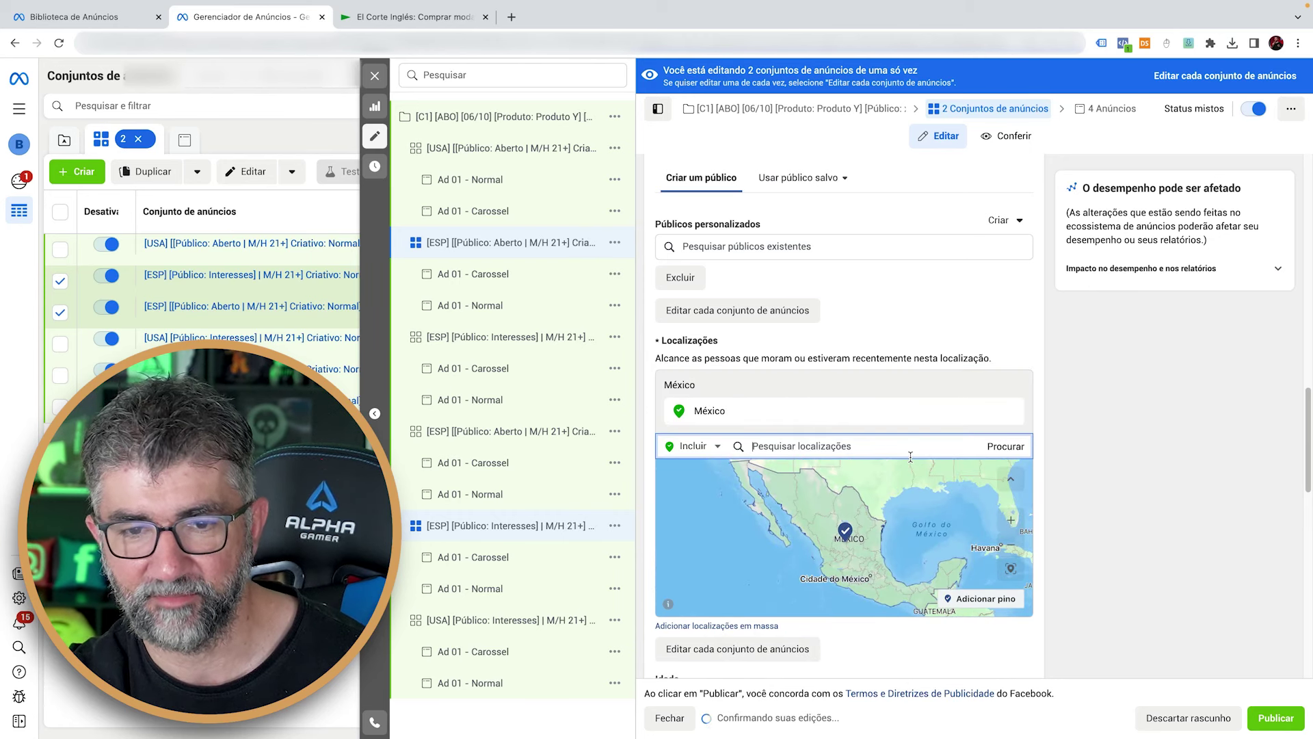
# Replace "ESP" with "MEX" in the name of the duplicated Aberto ad set
pyautogui.click(518, 256)
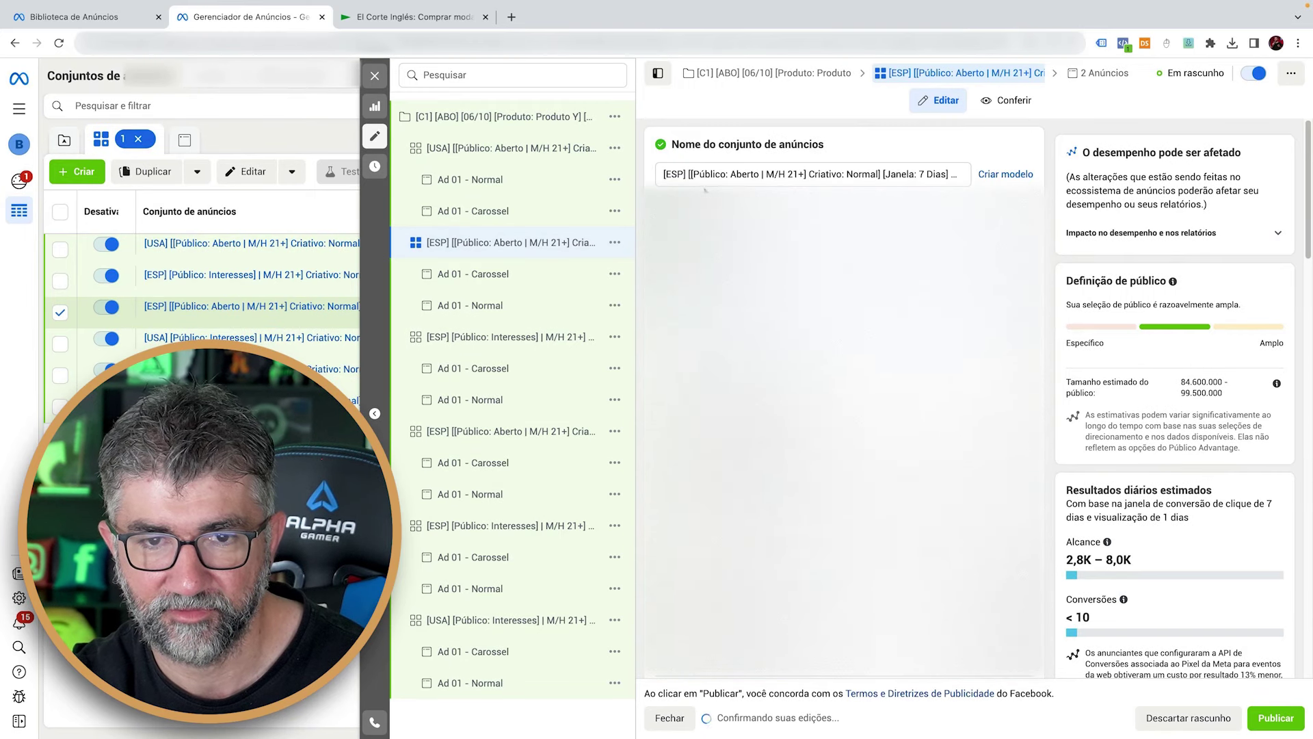
pyautogui.doubleClick(672, 173)
pyautogui.write('MEX')
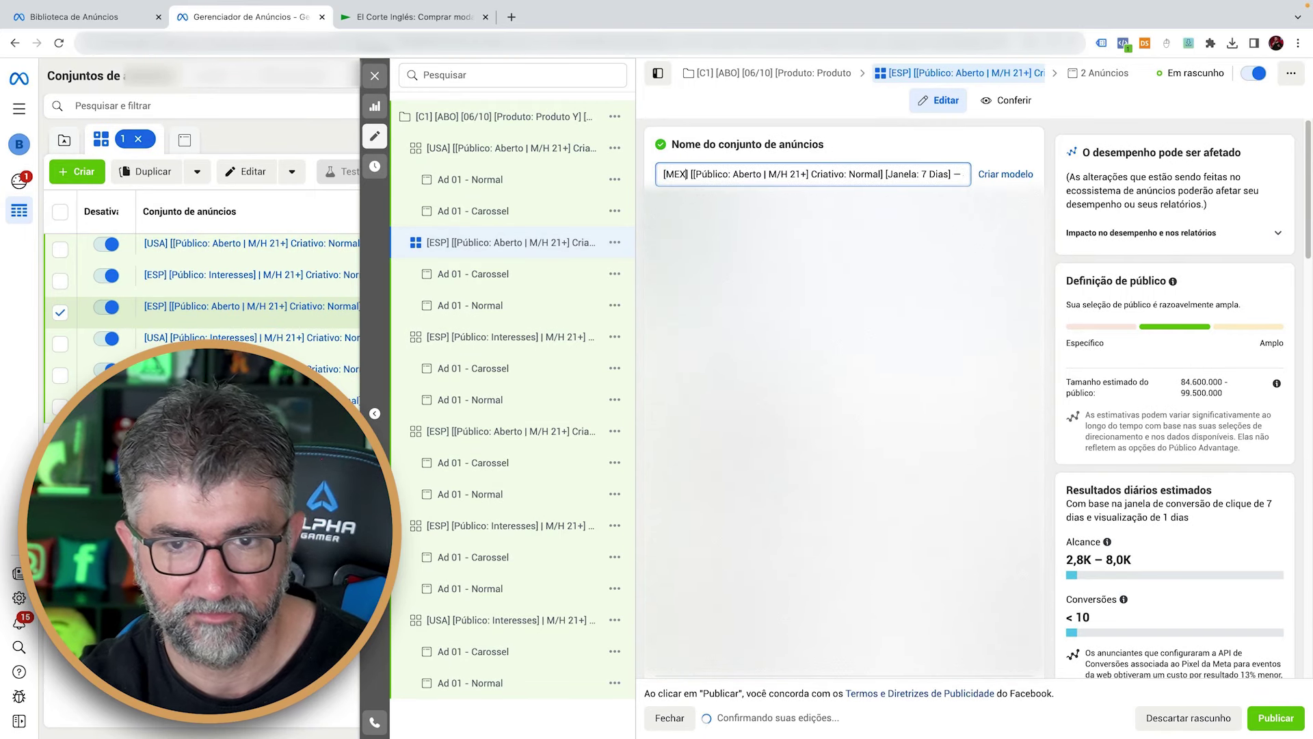
# Rename the duplicated Interesses ad set by deleting "Cópia" from the end and replacing "ESP" with "MEX"
pyautogui.click(522, 528)
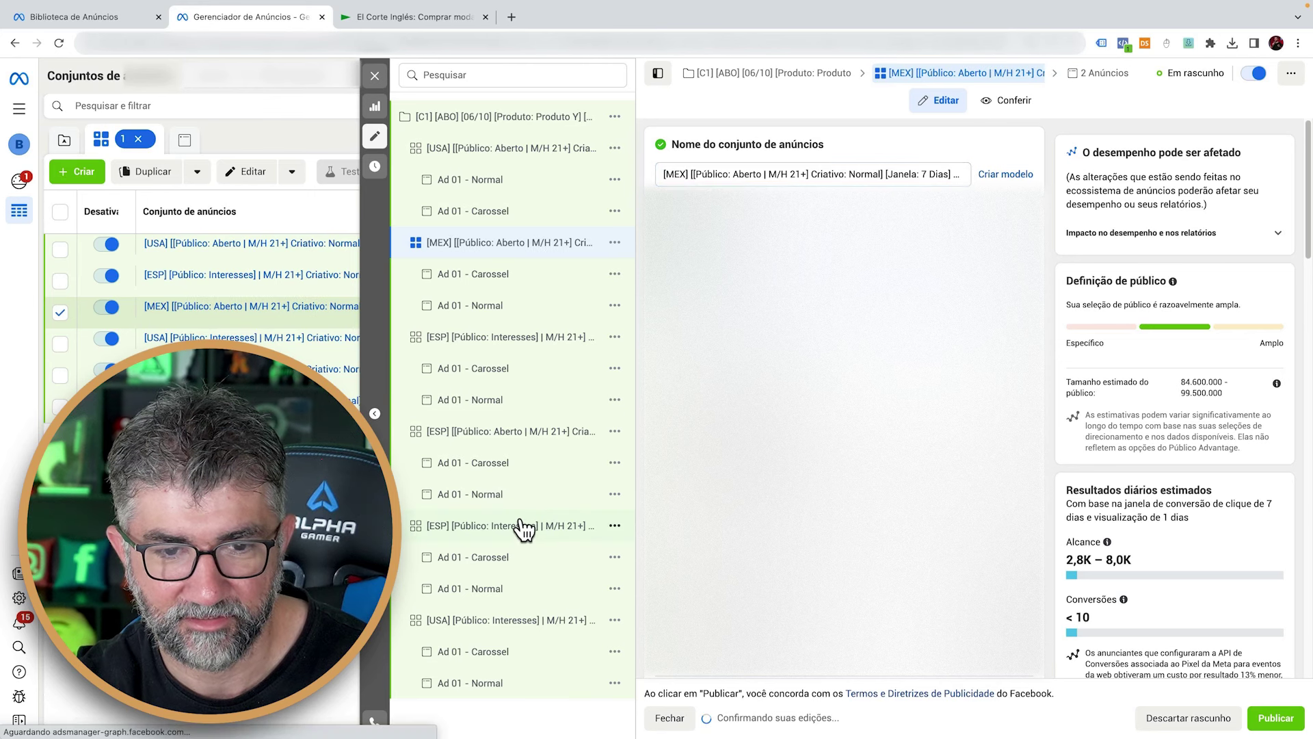
pyautogui.click(942, 174)
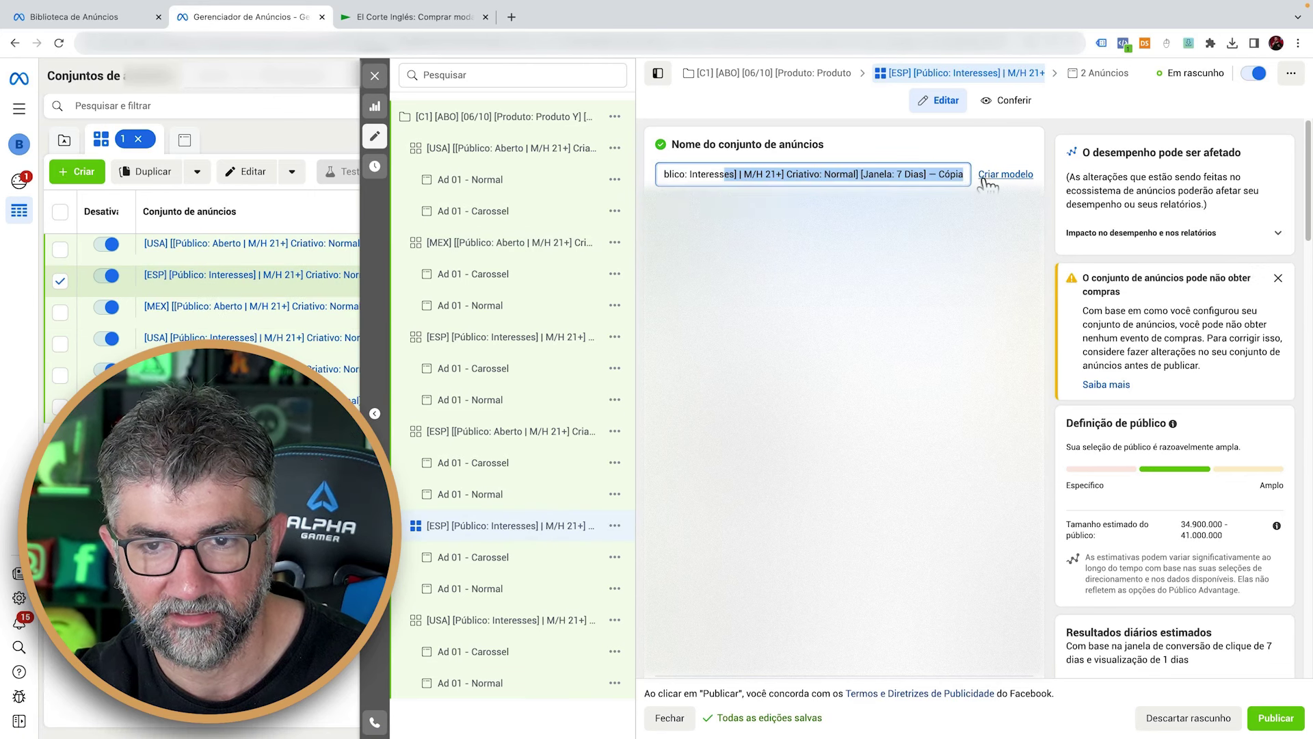
pyautogui.moveTo(929, 173); pyautogui.dragTo(964, 174)
pyautogui.press('BackSpace')
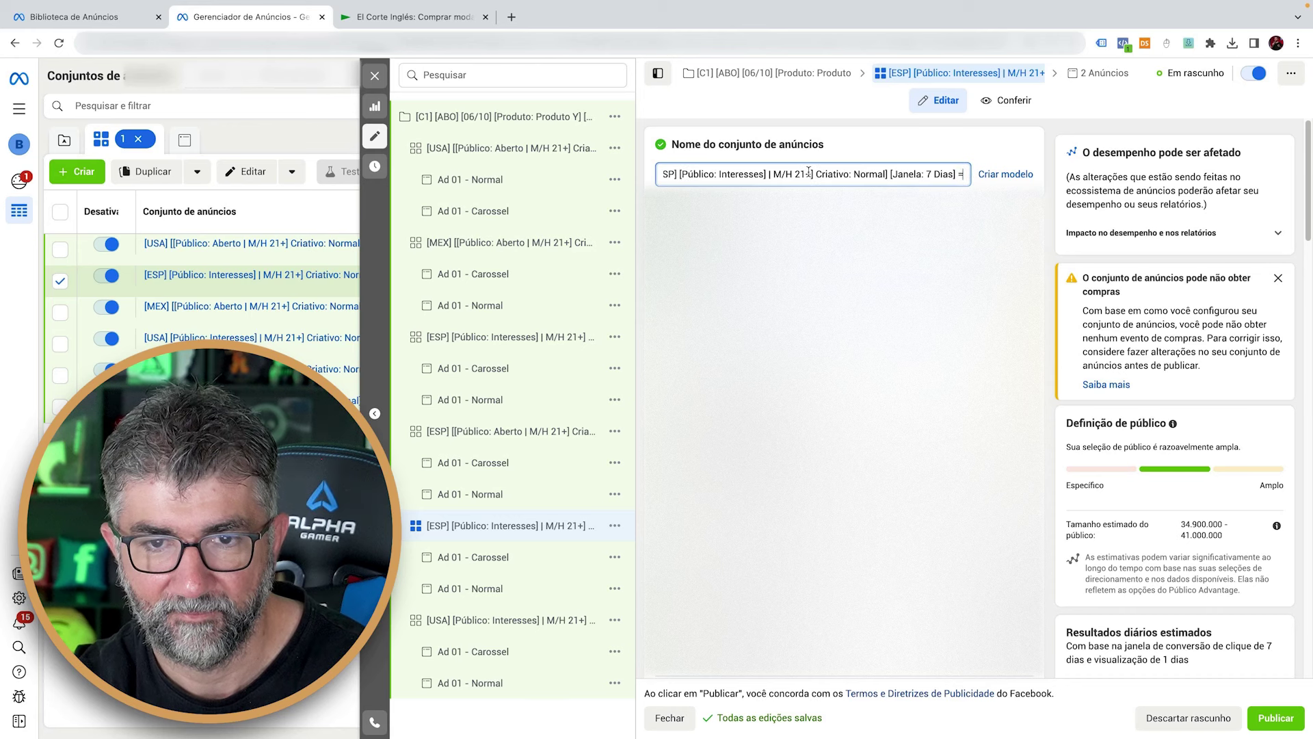
pyautogui.moveTo(821, 174); pyautogui.dragTo(673, 172)
pyautogui.doubleClick(673, 172)
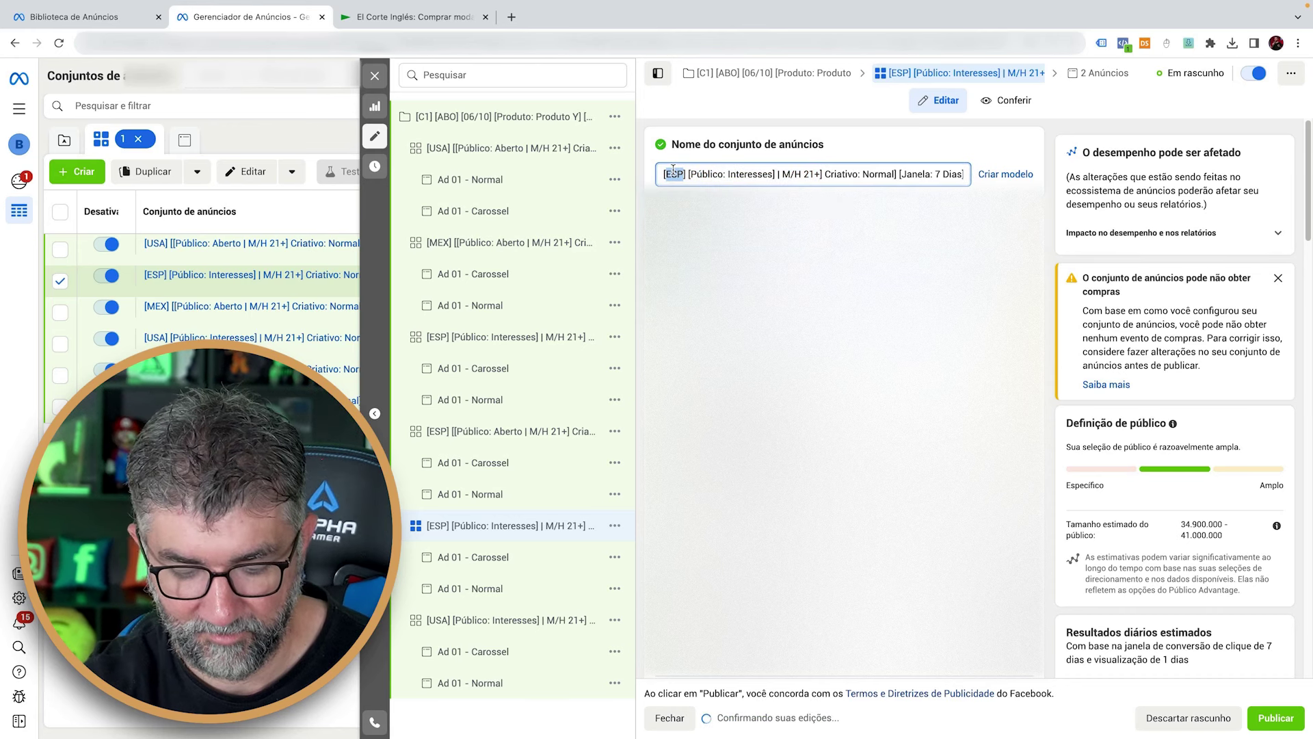
pyautogui.write('MEX')
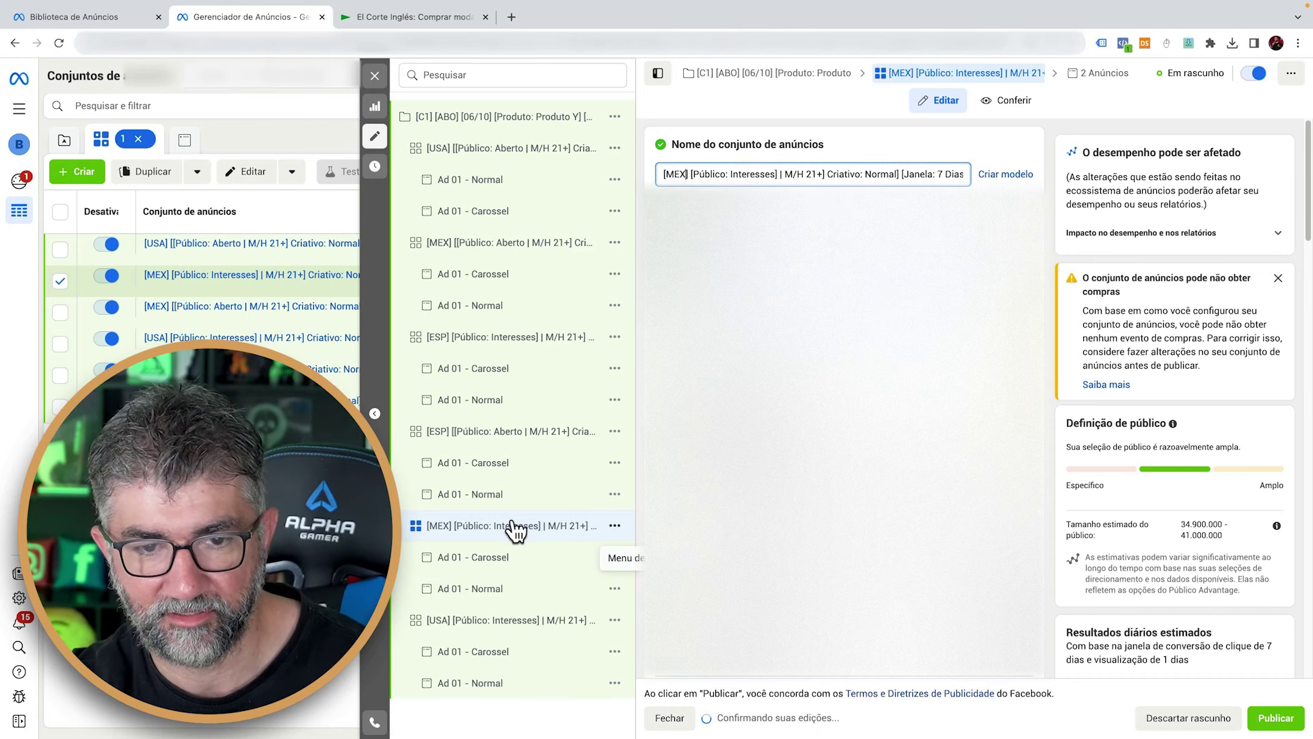
# Check the audience settings of the two [MEX] ad sets and close the editor without publishing the drafts
pyautogui.click(514, 527)
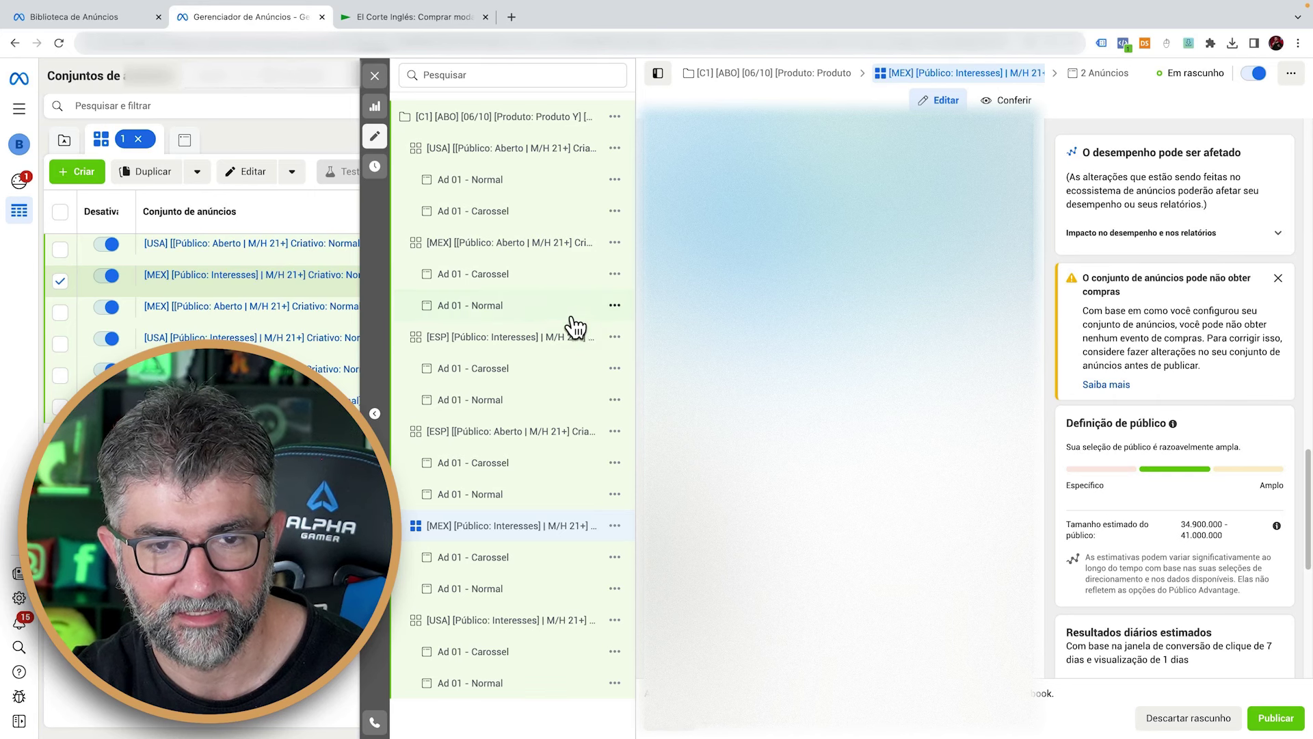
pyautogui.click(520, 252)
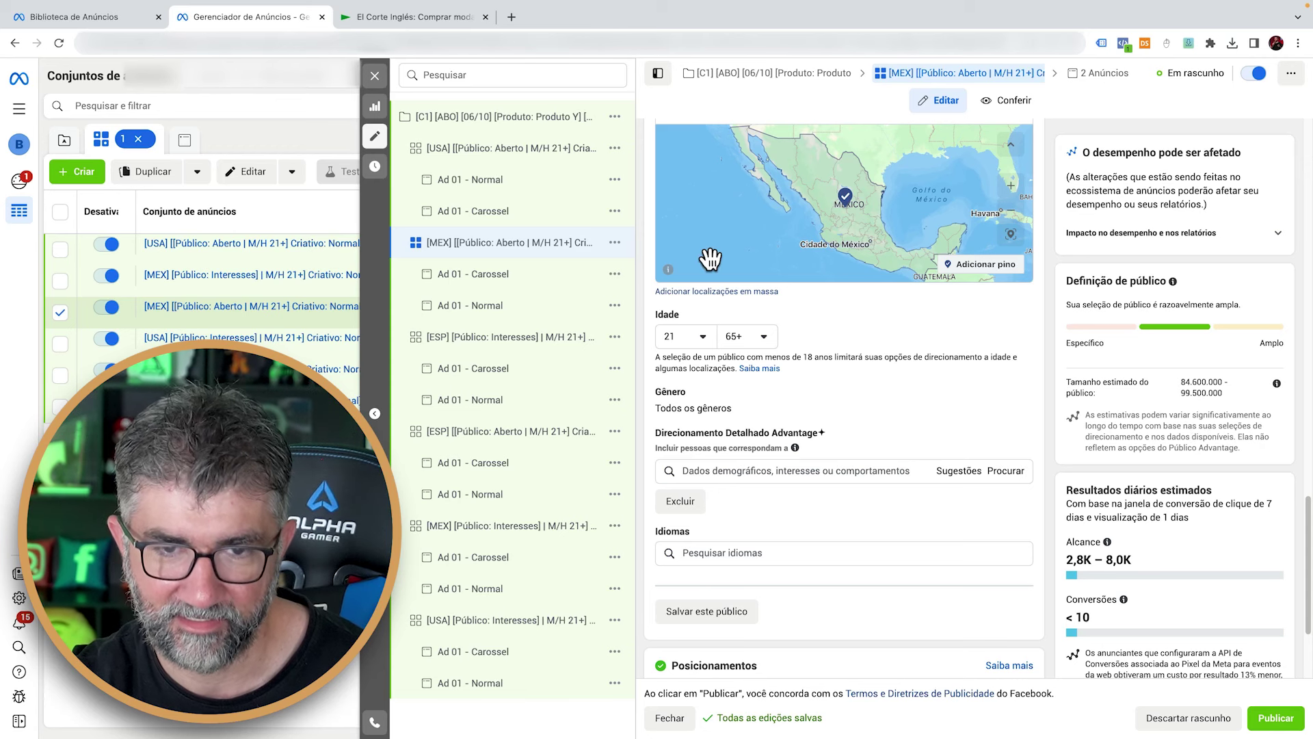
pyautogui.click(374, 76)
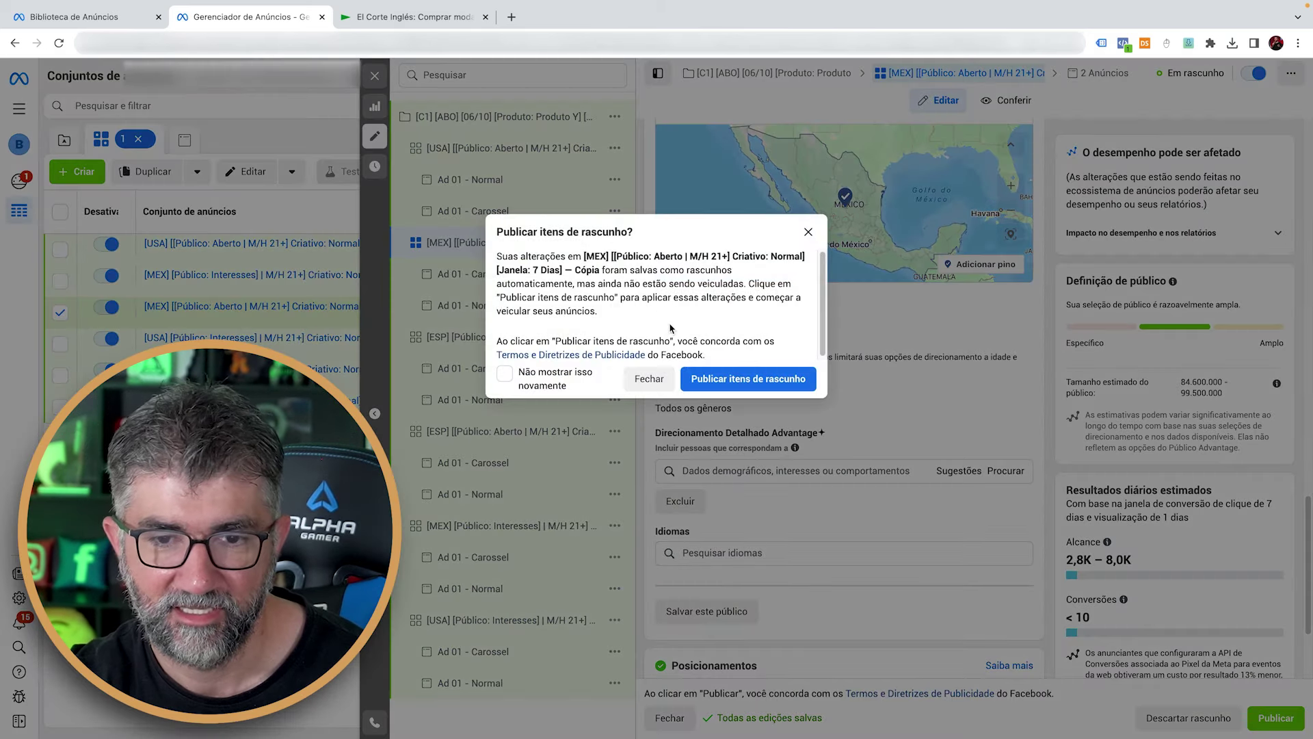
pyautogui.click(649, 379)
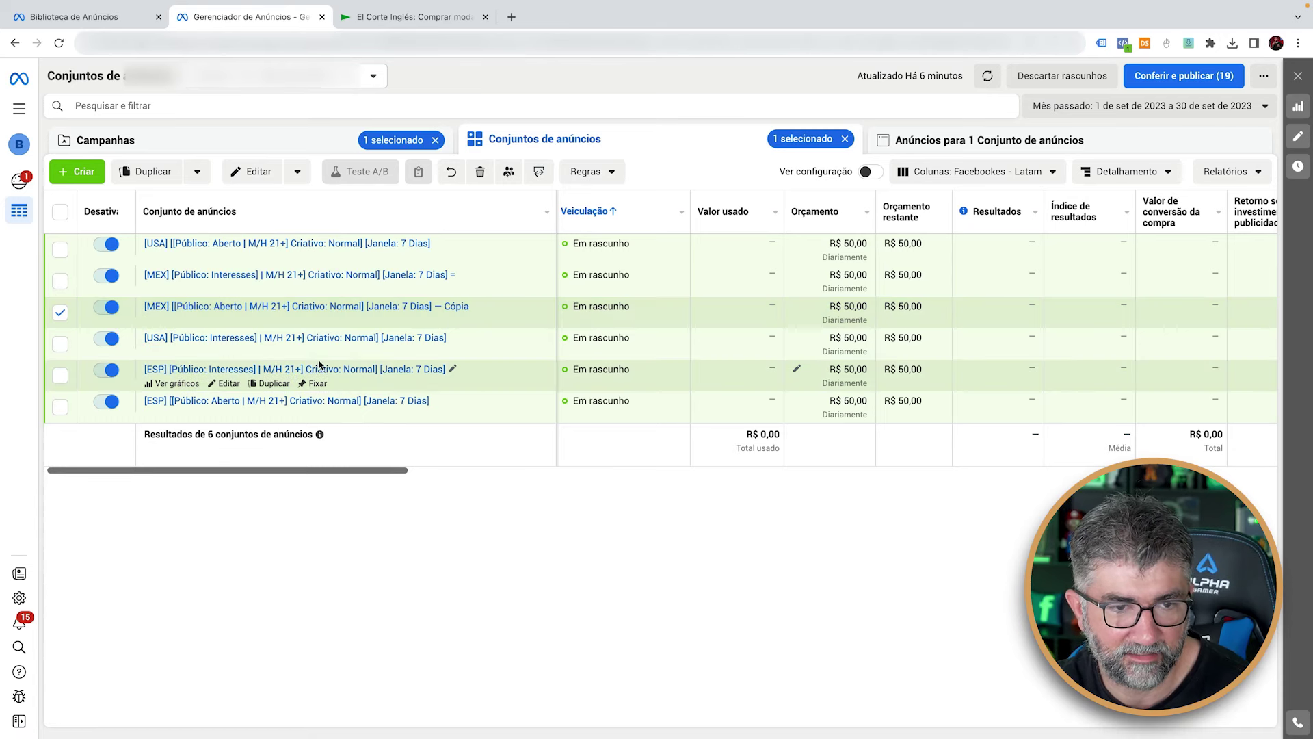
# Duplicate the [ESP] Interesses and [ESP] Aberto ad sets again, leaving the [MEX] Aberto ad set out of the selection
pyautogui.click(60, 312)
pyautogui.click(60, 377)
pyautogui.click(60, 406)
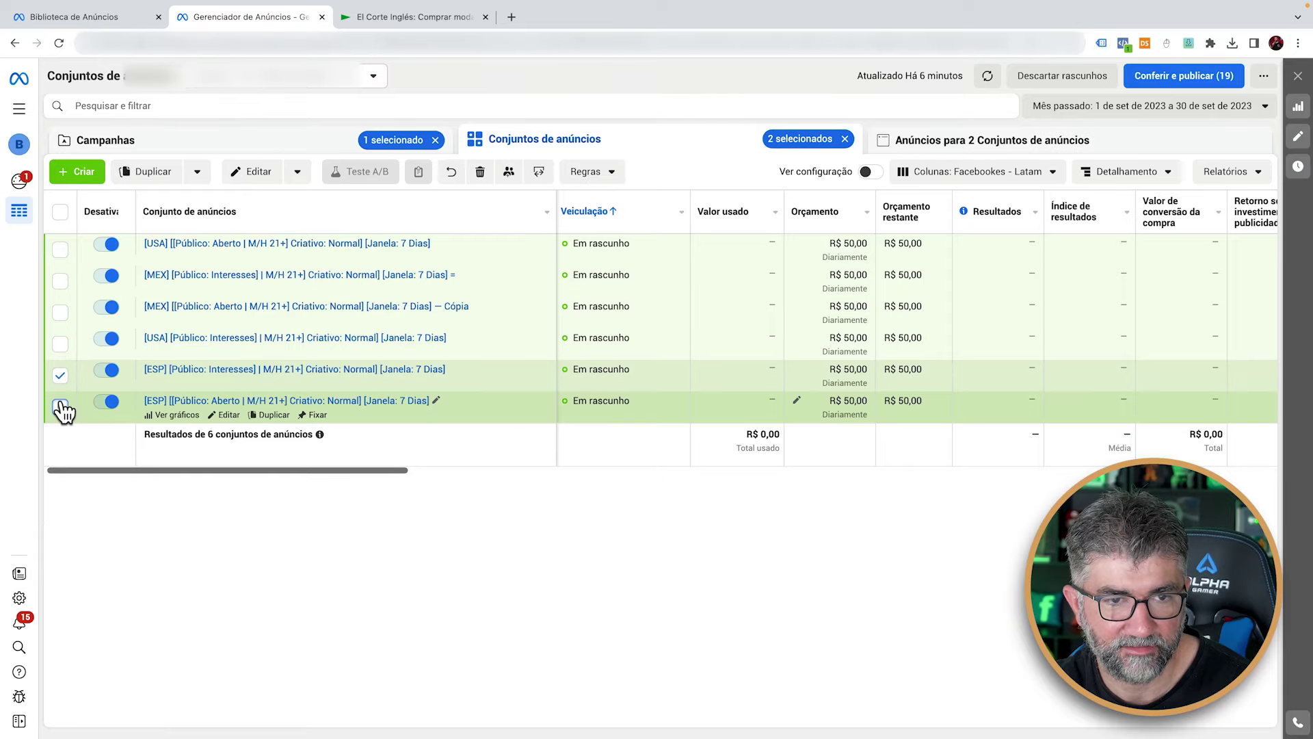
pyautogui.click(158, 172)
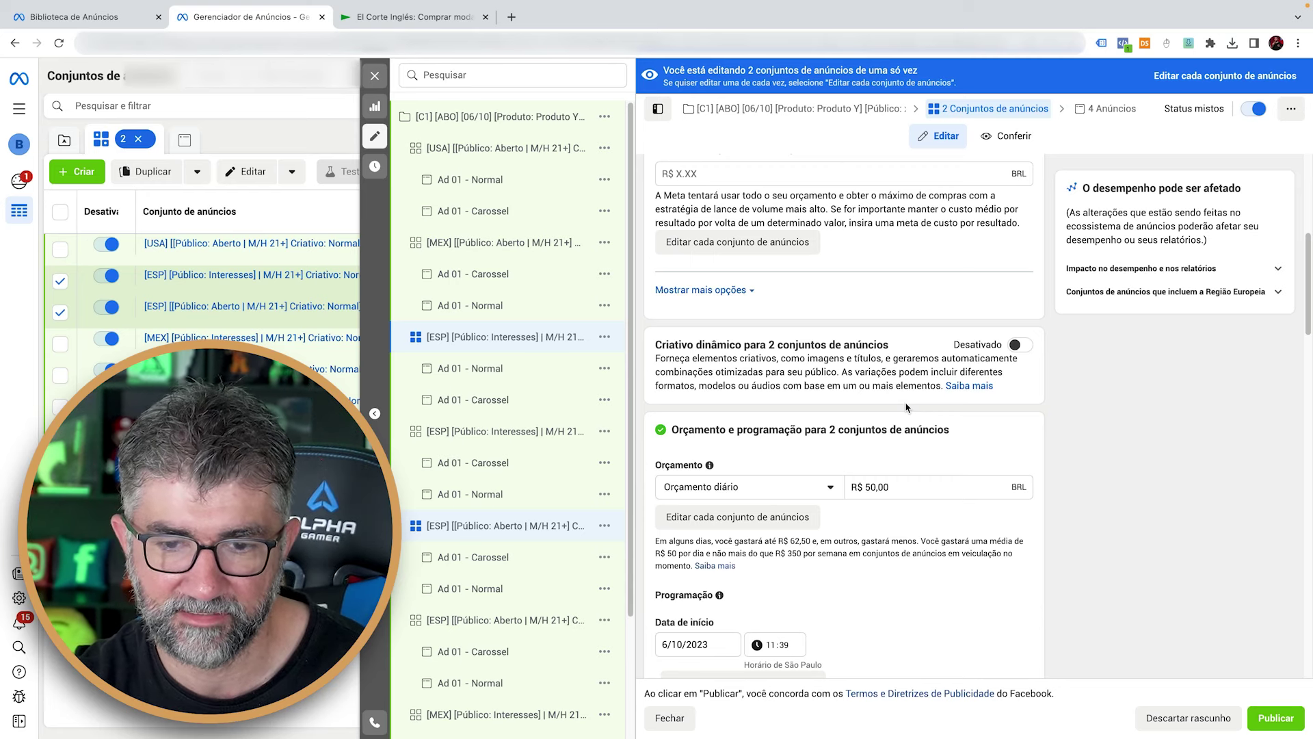
# Replace Espanha with Costa Rica as the audience location for the two duplicated [ESP] ad sets
pyautogui.scroll(-10, 906, 407)
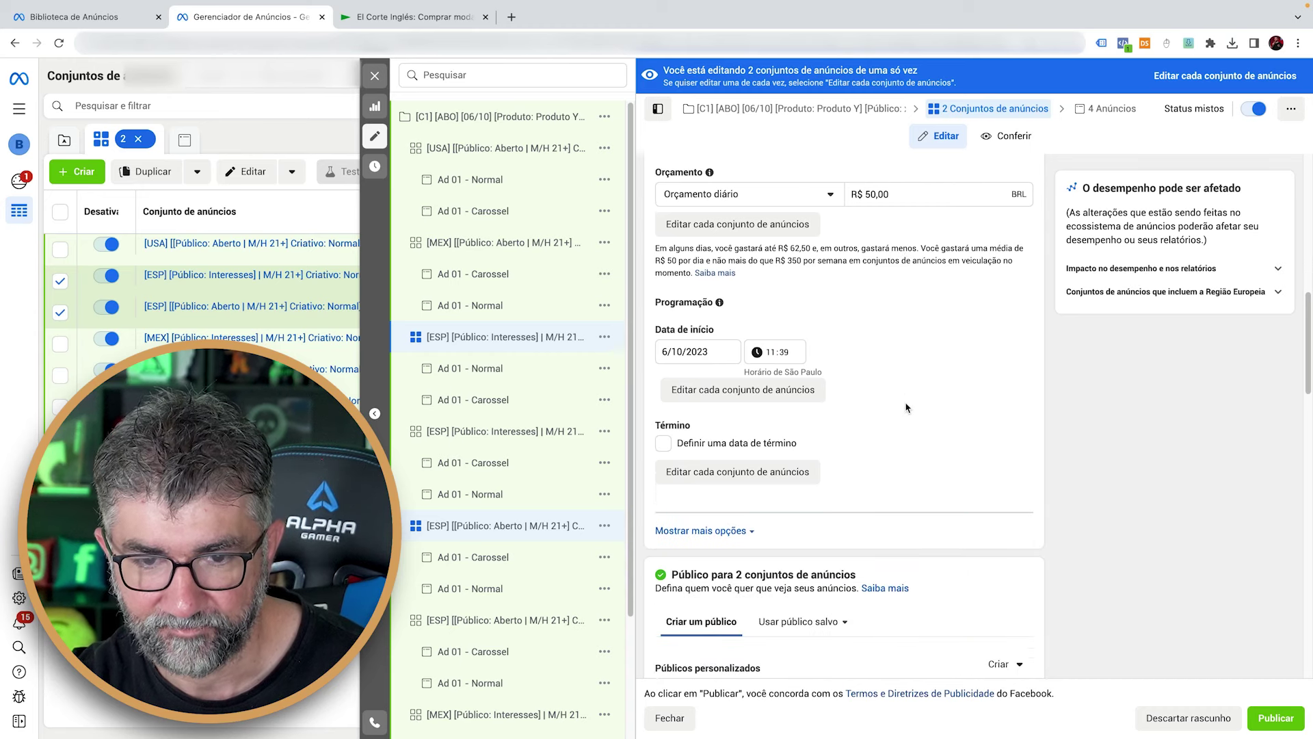
pyautogui.scroll(-3, 906, 408)
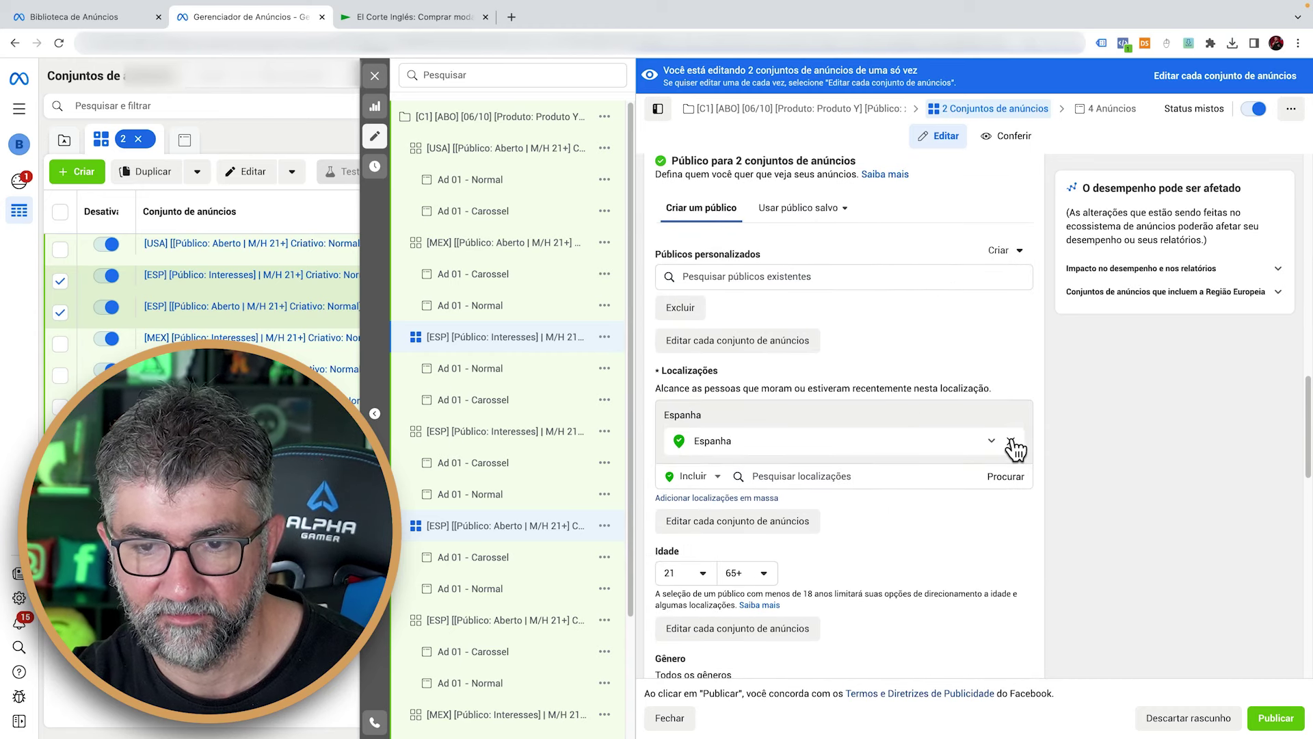
pyautogui.click(1011, 442)
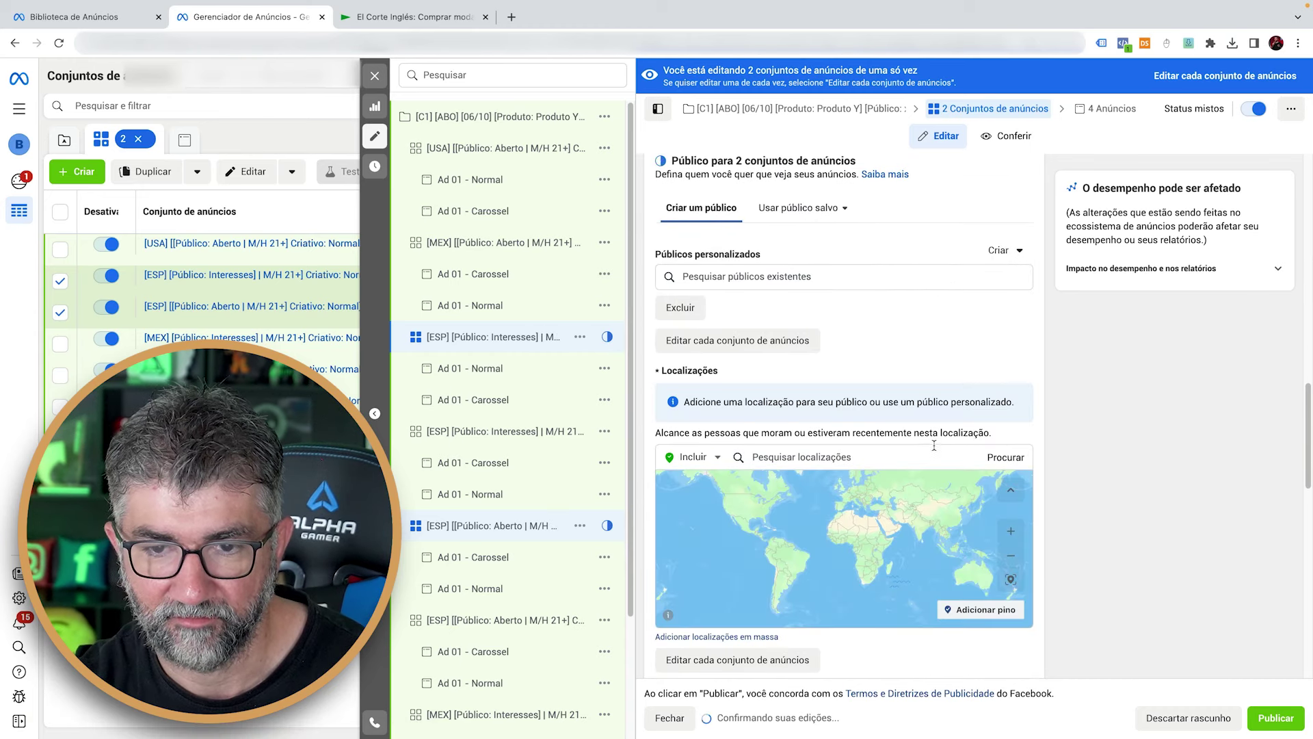
pyautogui.click(885, 454)
pyautogui.write('costa rica')
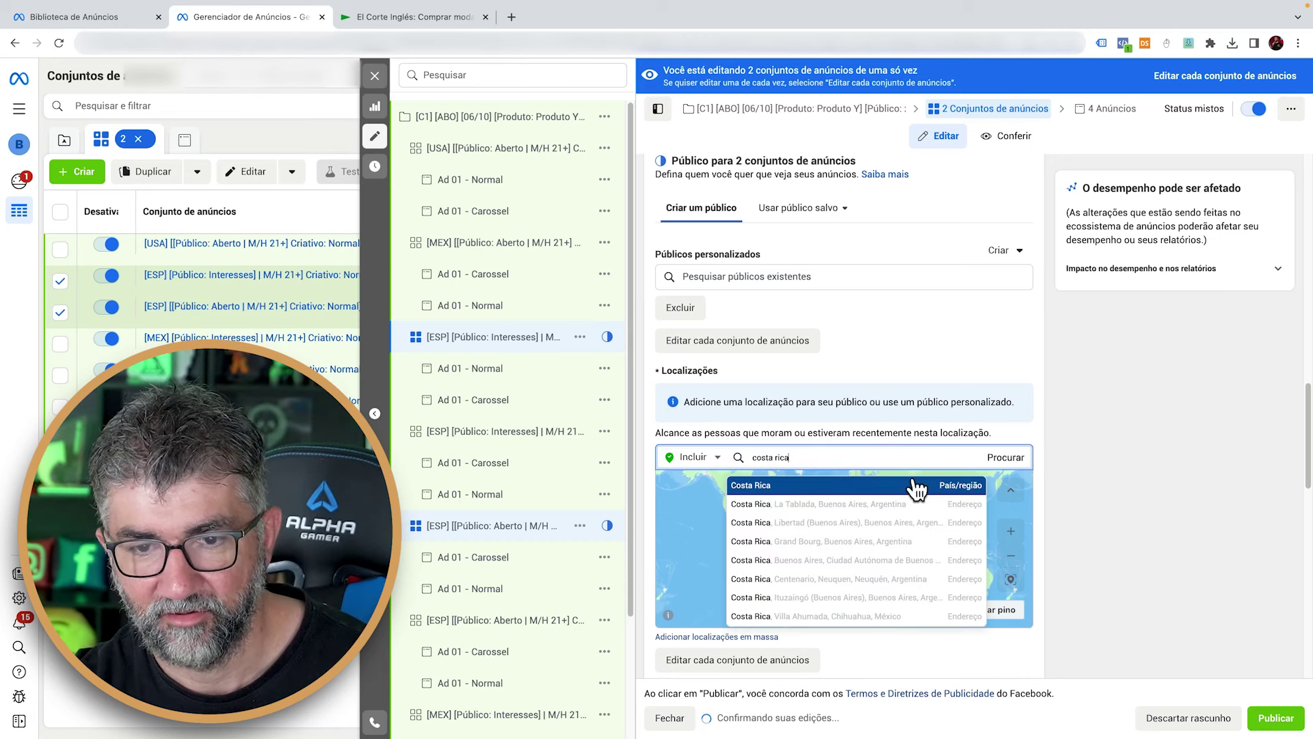
pyautogui.click(920, 487)
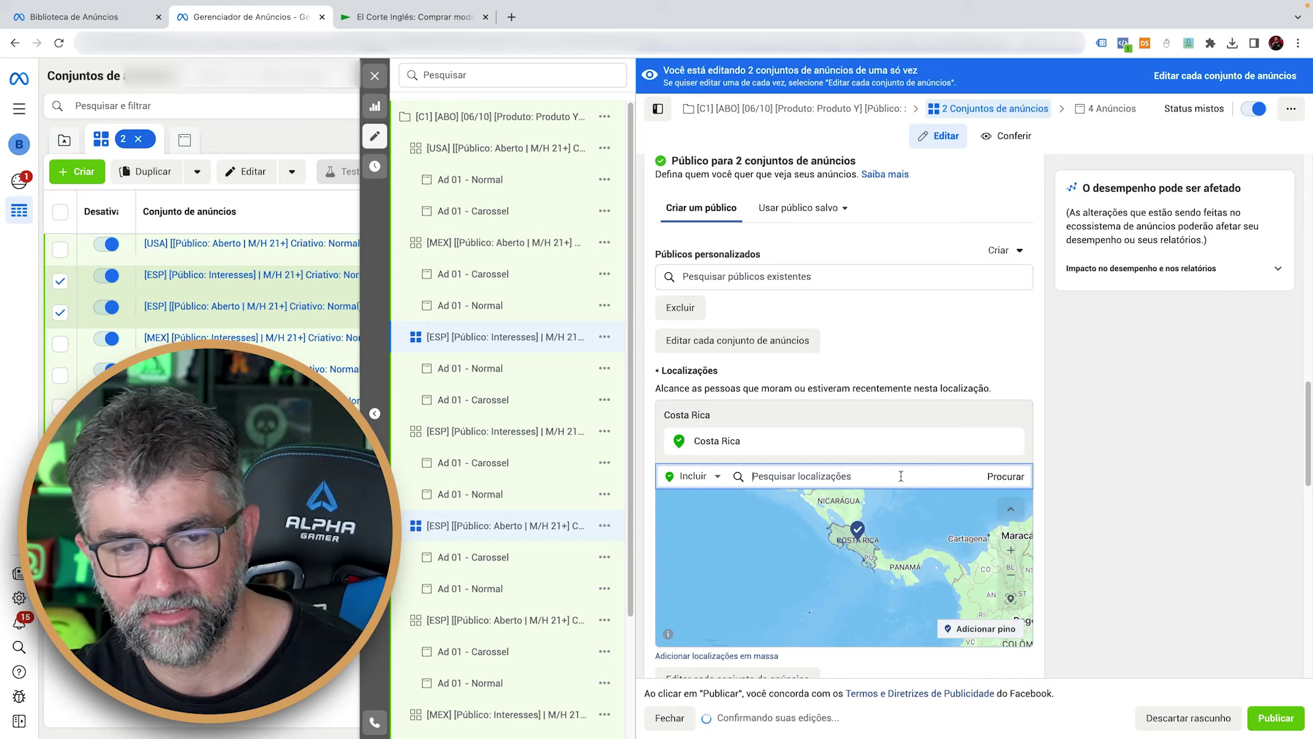
# Replace "ESP" with "CR" in the name of the duplicated Interesses ad set
pyautogui.click(482, 344)
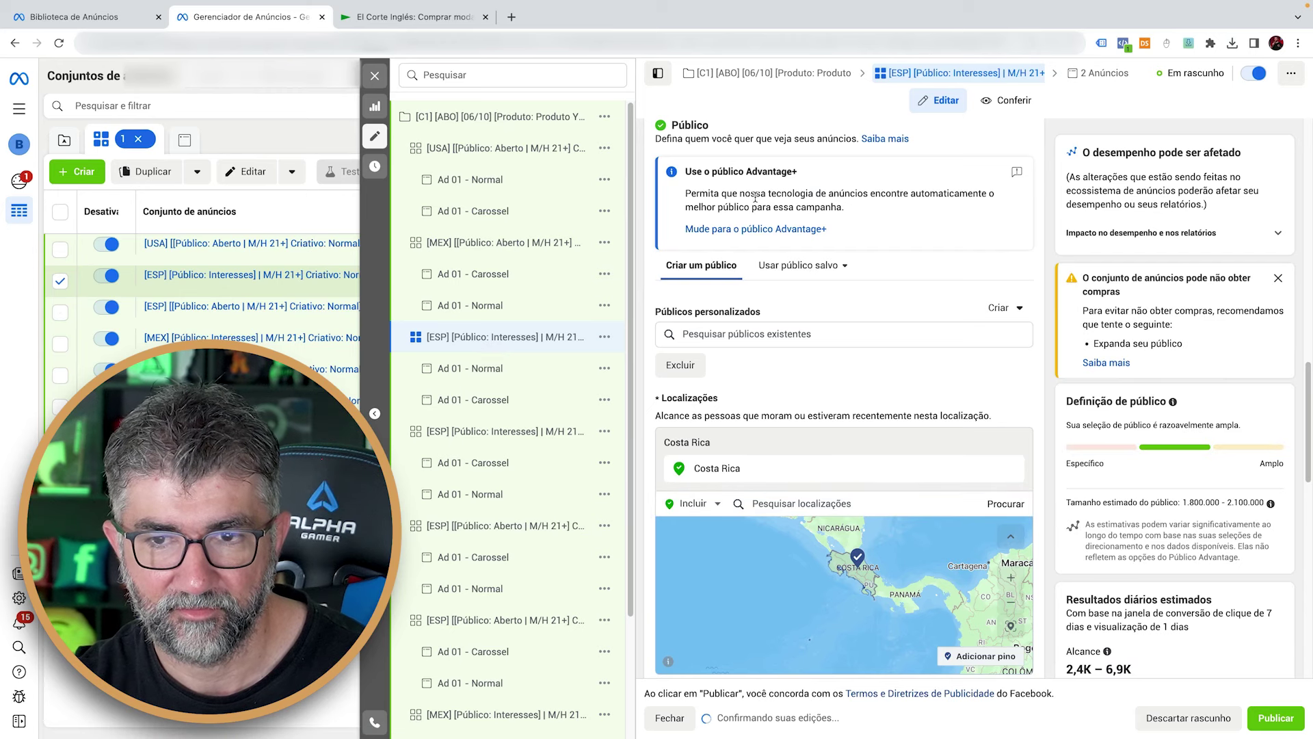
pyautogui.scroll(15, 870, 171)
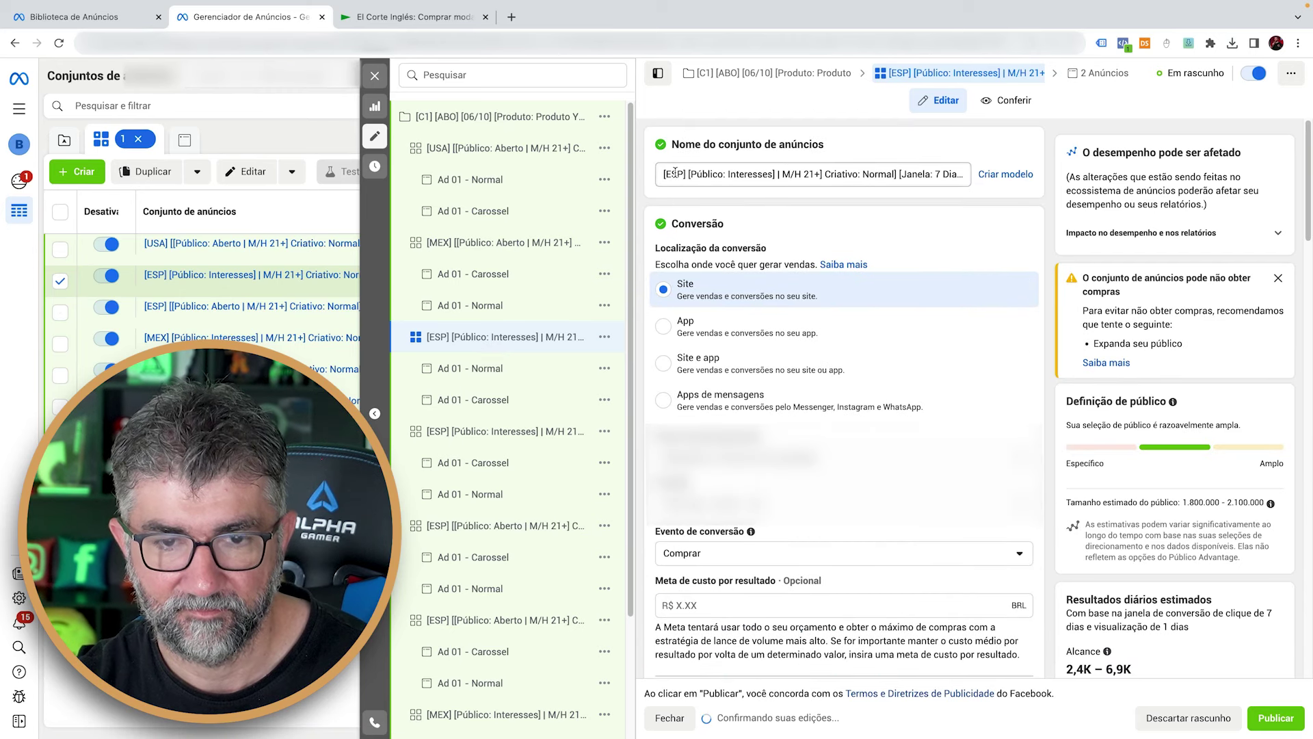
pyautogui.doubleClick(675, 173)
pyautogui.write('CR')
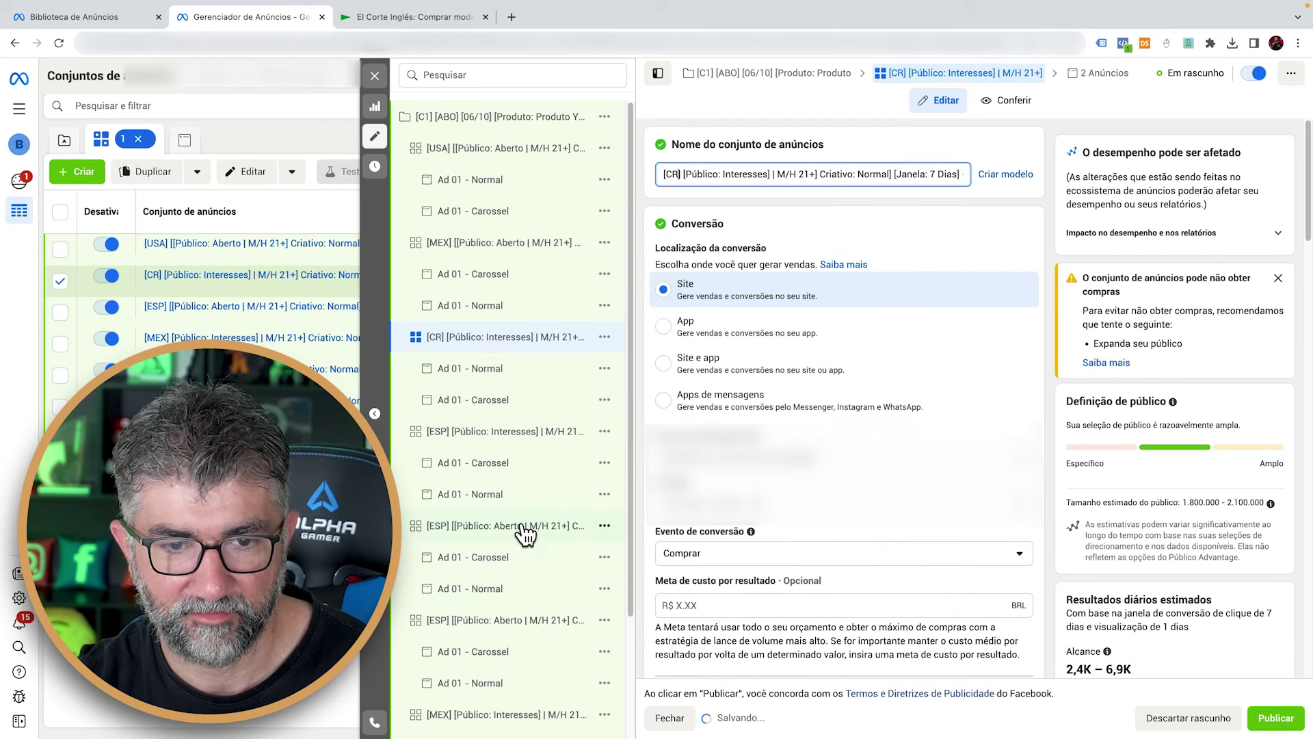
# Rename the duplicated Aberto ad set by deleting "Cópia" from the end and replacing "ESP" with "CR"
pyautogui.click(525, 530)
pyautogui.click(718, 176)
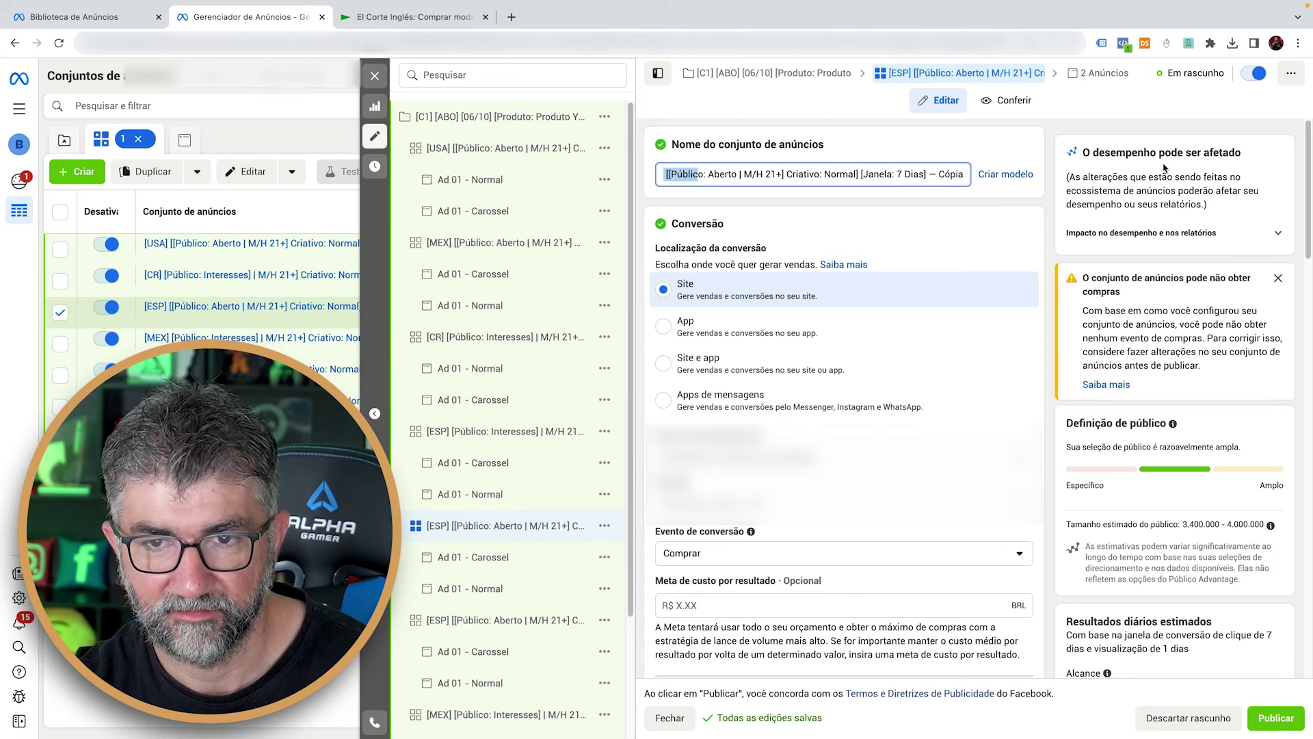
pyautogui.click(692, 173)
pyautogui.moveTo(926, 173); pyautogui.dragTo(720, 174)
pyautogui.press('BackSpace')
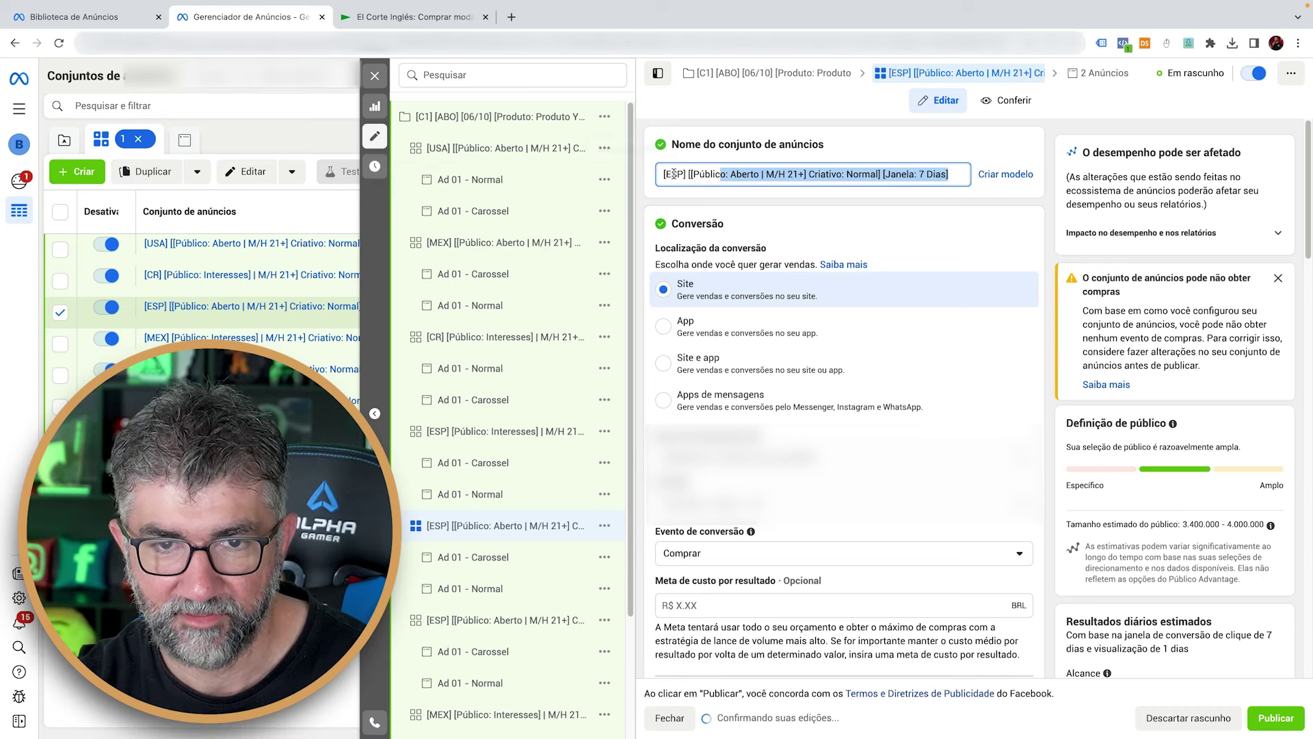
pyautogui.doubleClick(673, 174)
pyautogui.write('CR')
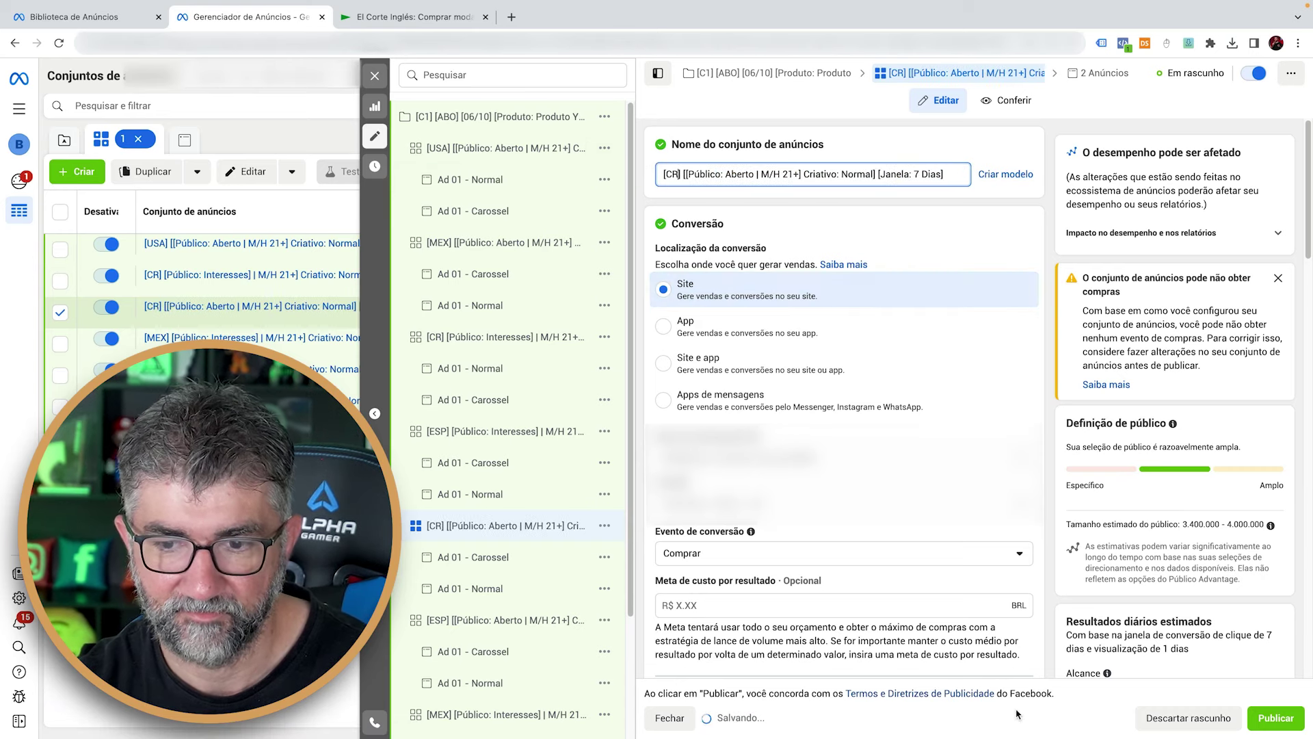
pyautogui.scroll(-12, 849, 531)
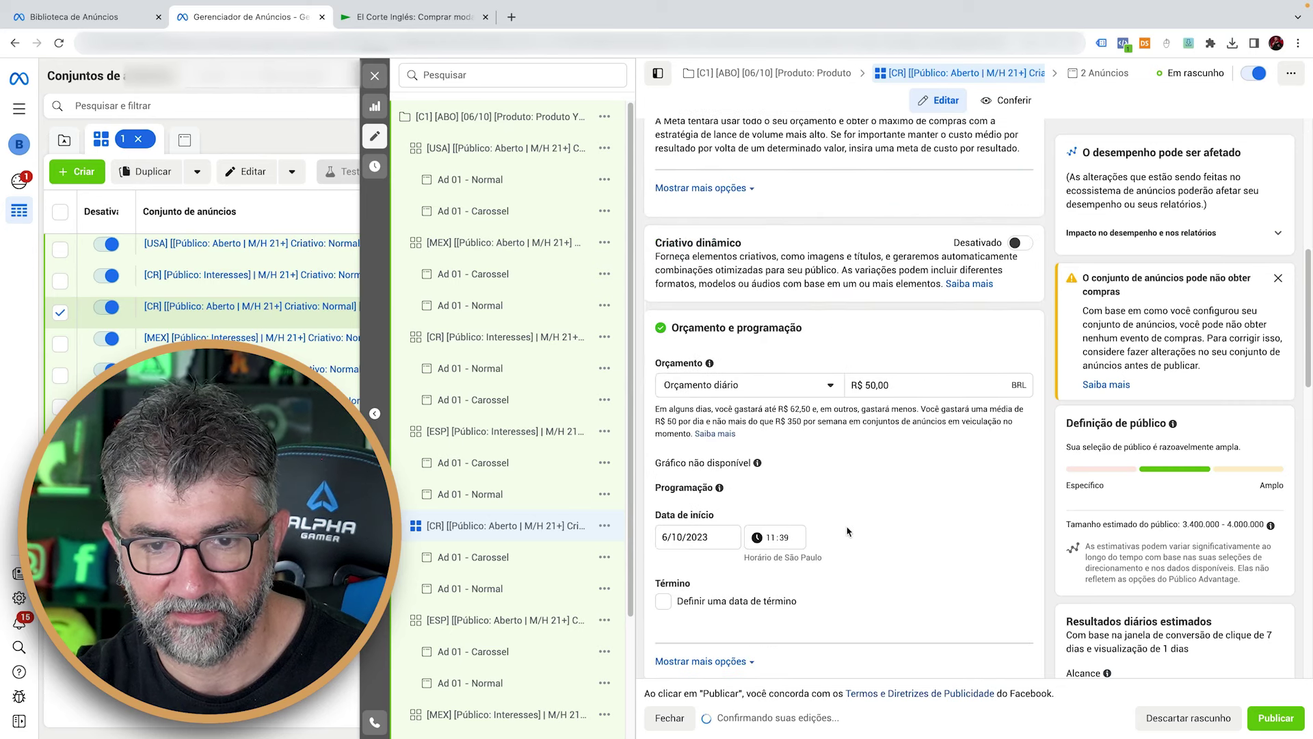